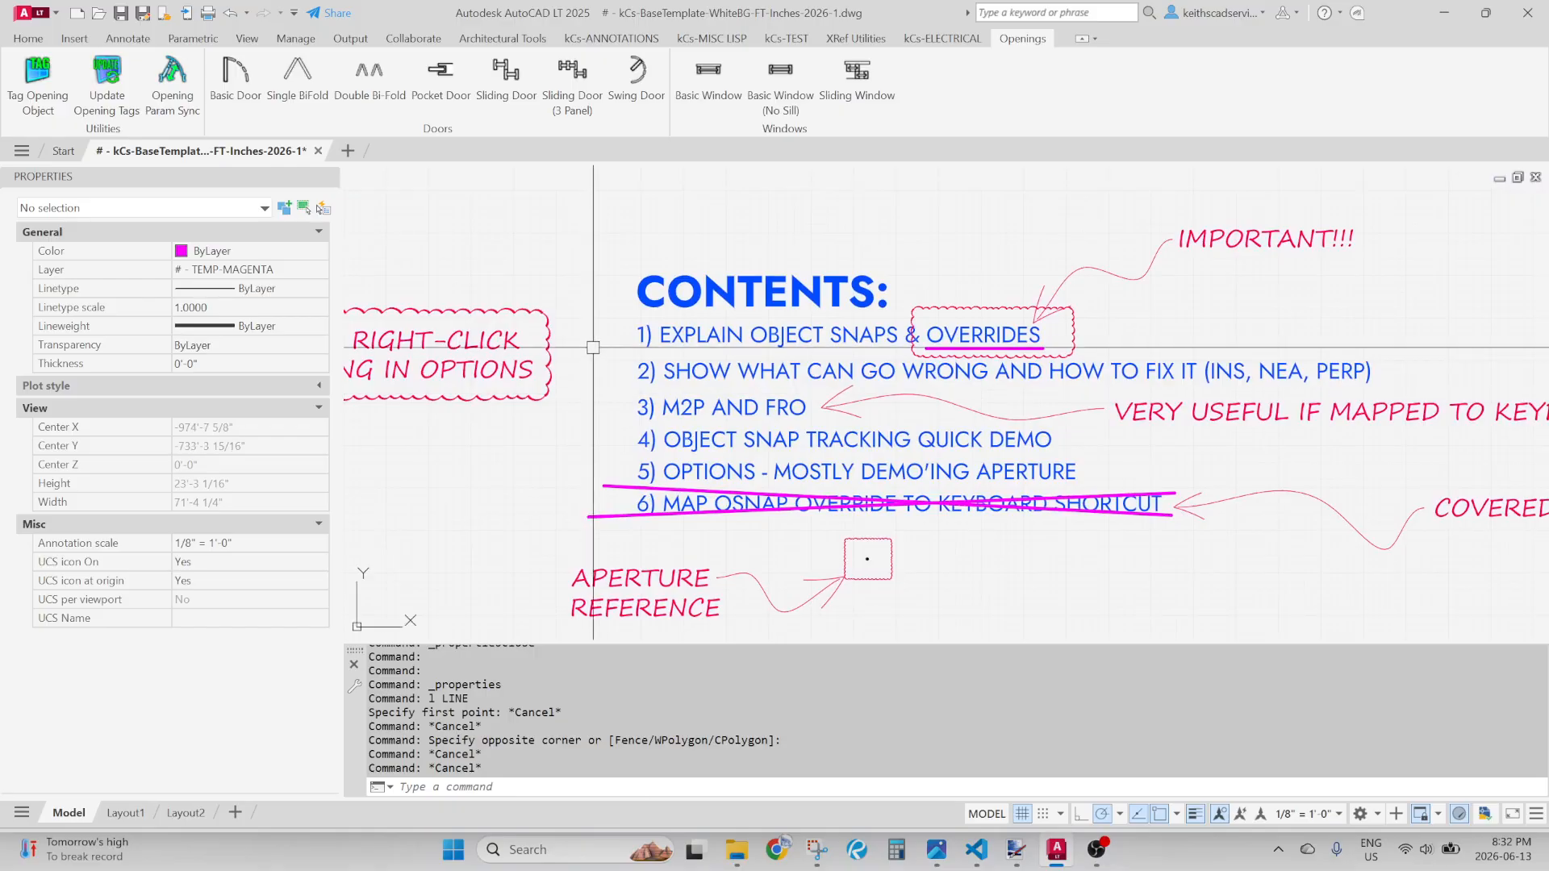
# Examine the numbered contents list of object snap topics, including the crossed-out keyboard shortcut entry and the aperture reference
pyautogui.scroll(2, 593, 499)
pyautogui.click(635, 451)
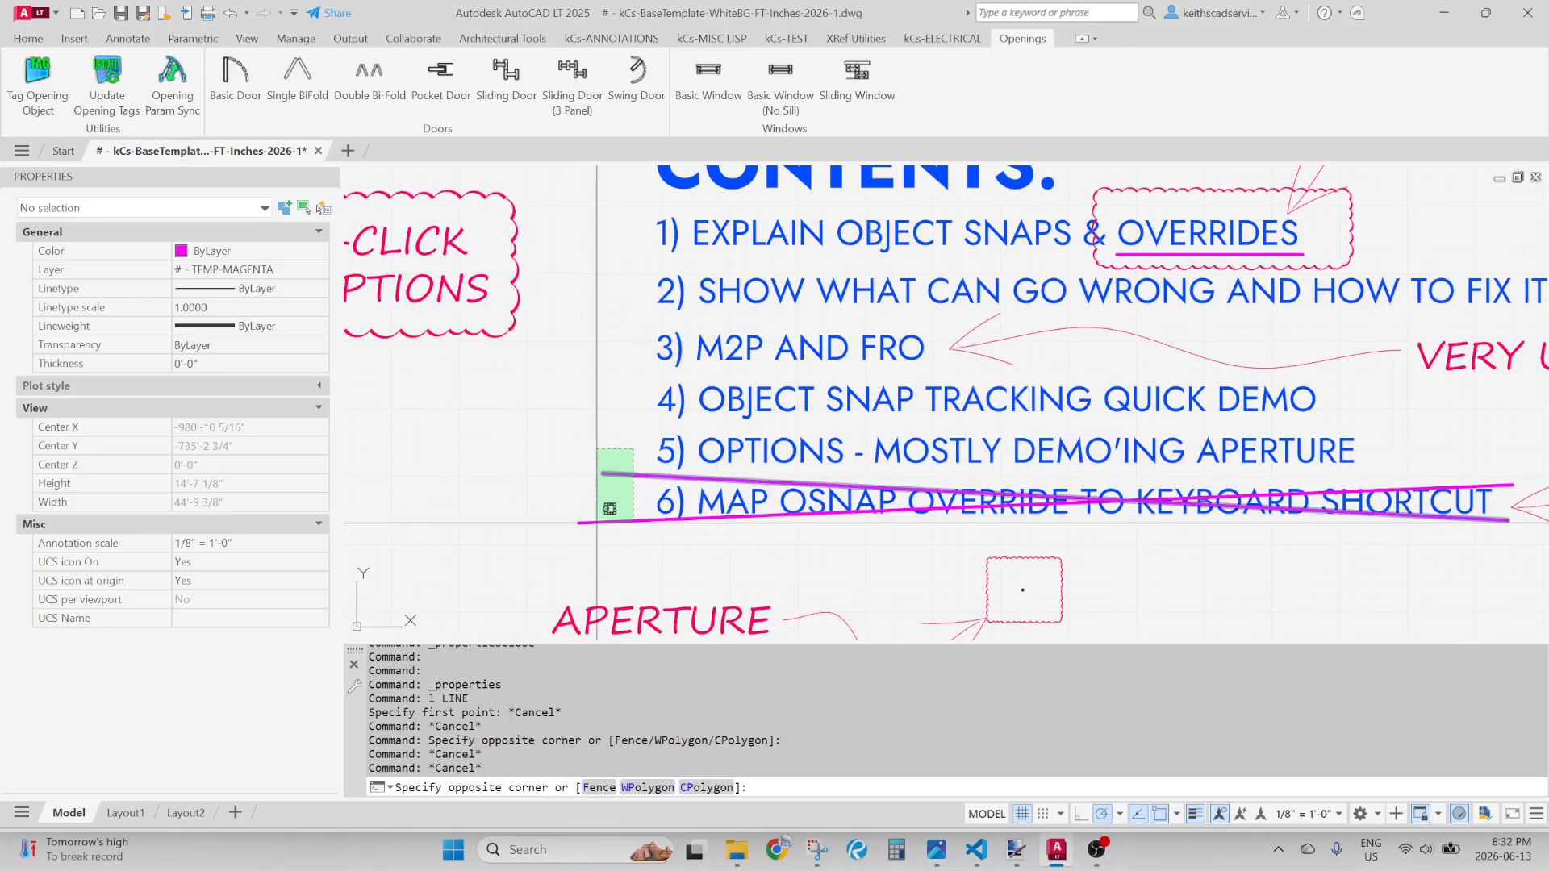
pyautogui.click(594, 526)
pyautogui.scroll(-2, 583, 515)
pyautogui.press('Escape')
pyautogui.press('Escape')
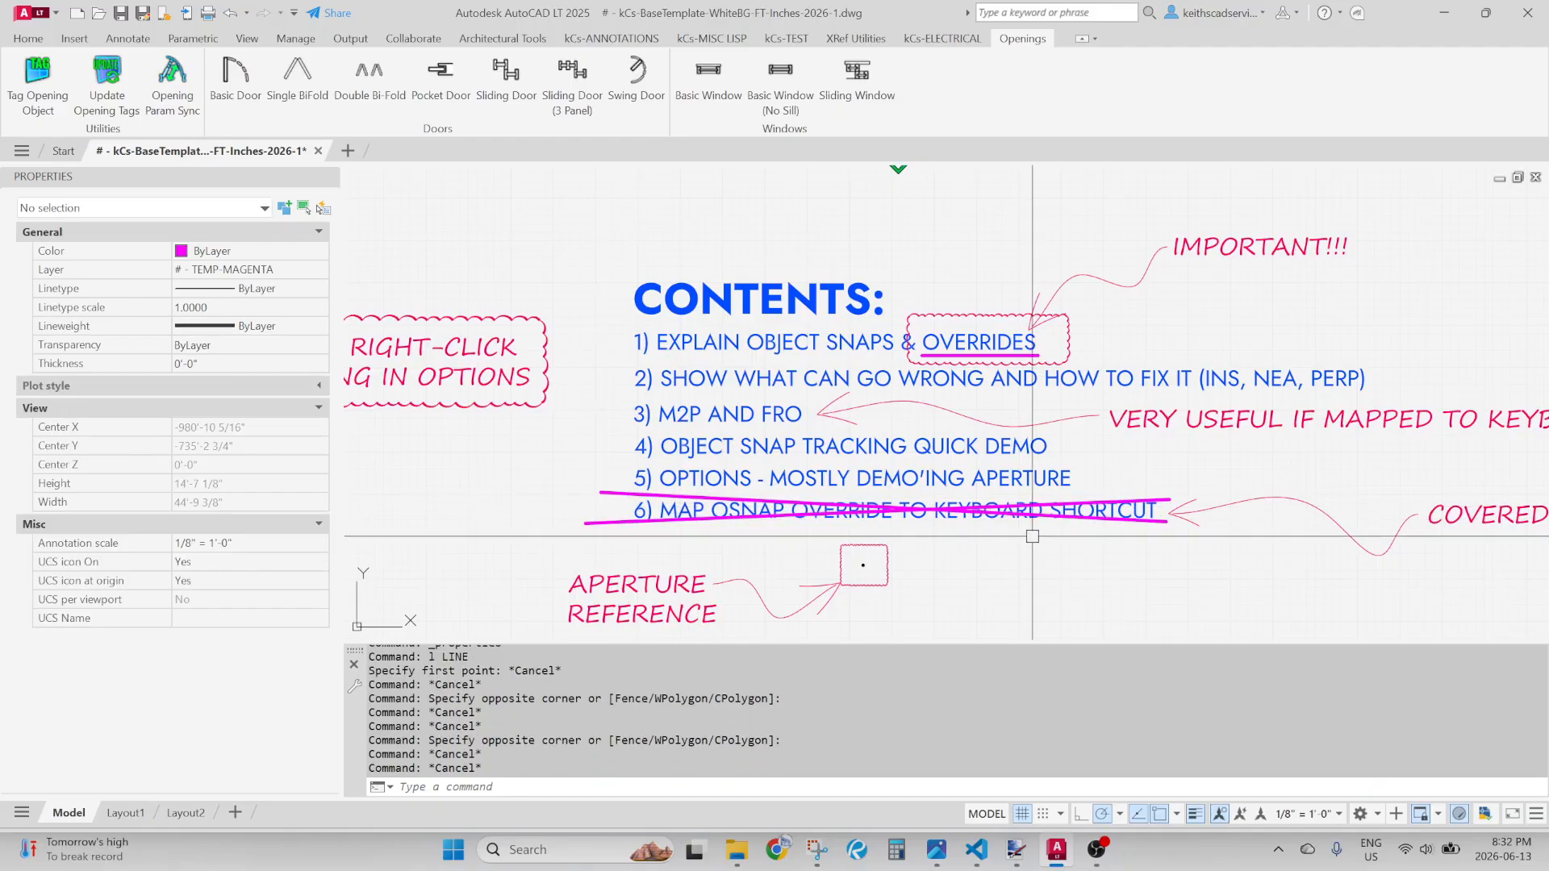
pyautogui.scroll(2, 1034, 536)
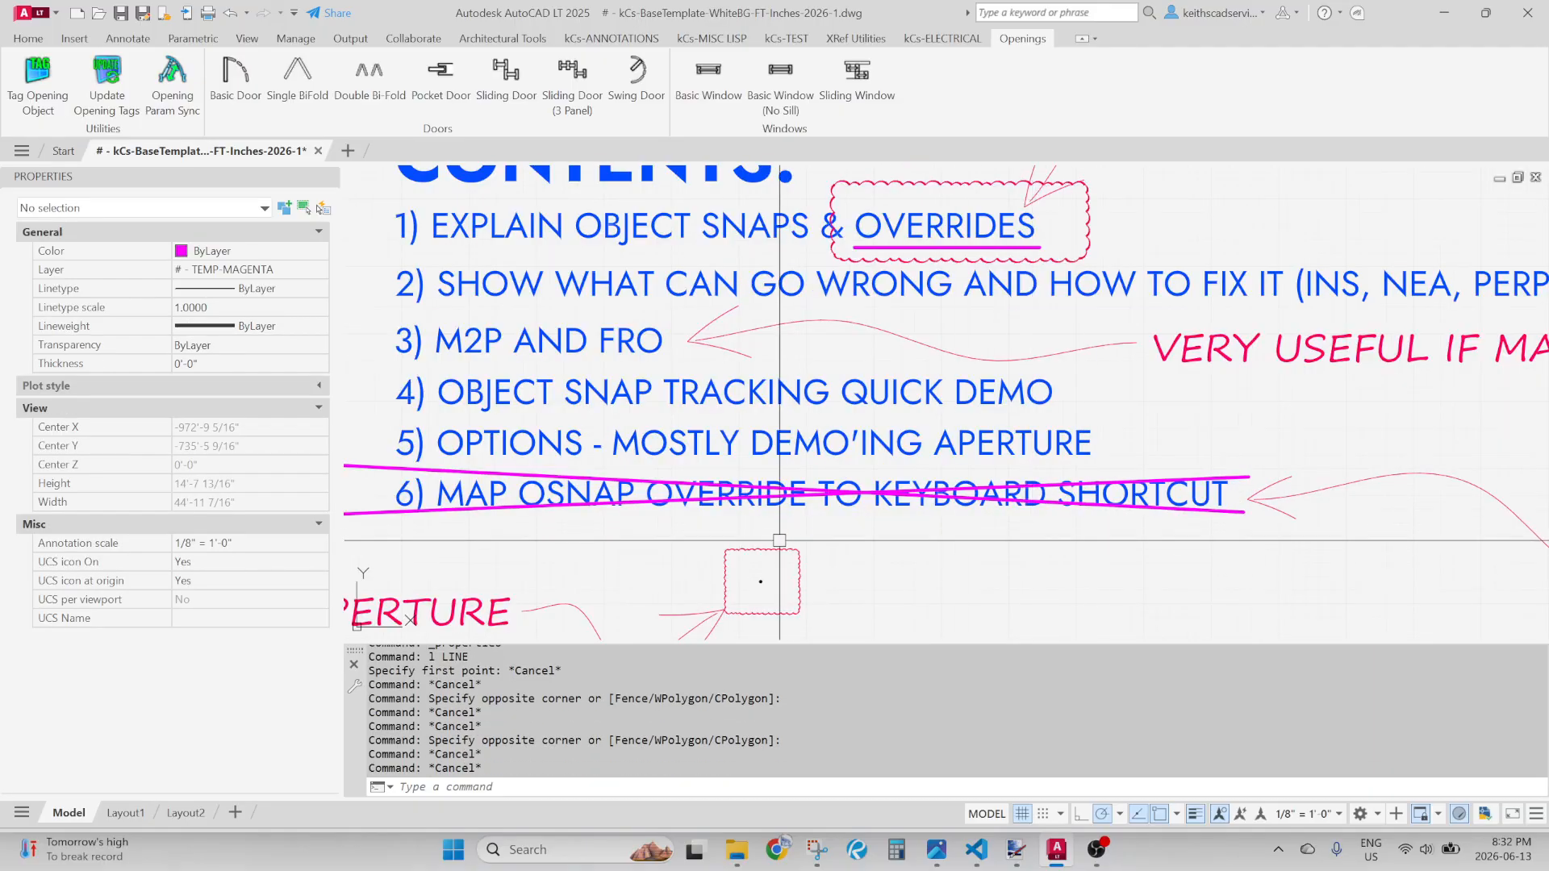
pyautogui.moveTo(838, 547); pyautogui.dragTo(923, 565, button='middle')
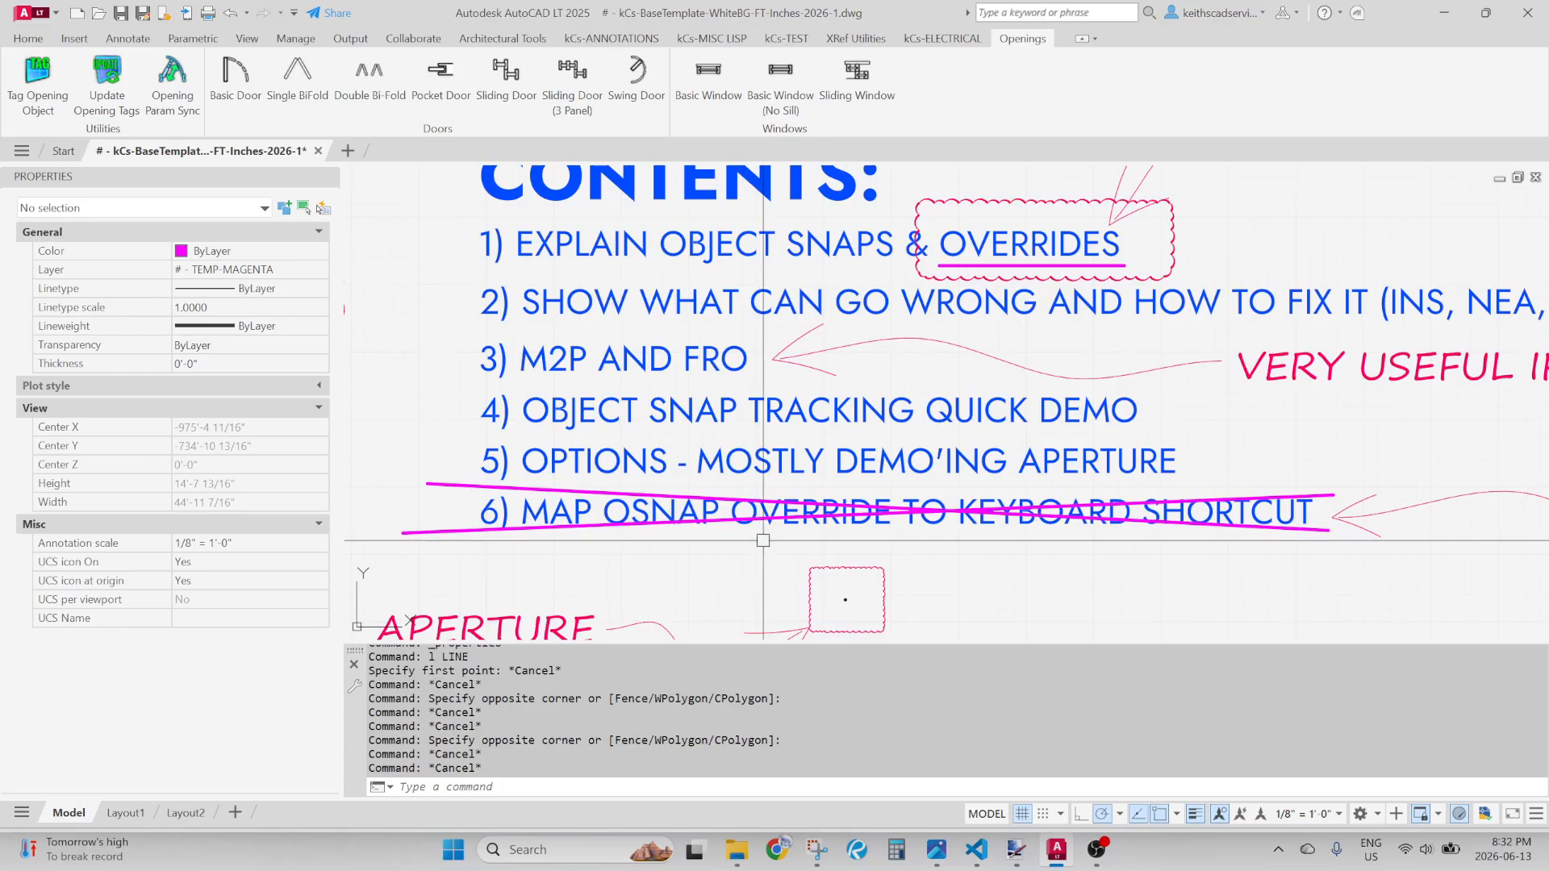
pyautogui.moveTo(669, 402); pyautogui.dragTo(873, 600, button='middle')
pyautogui.moveTo(662, 485); pyautogui.dragTo(590, 471, button='middle')
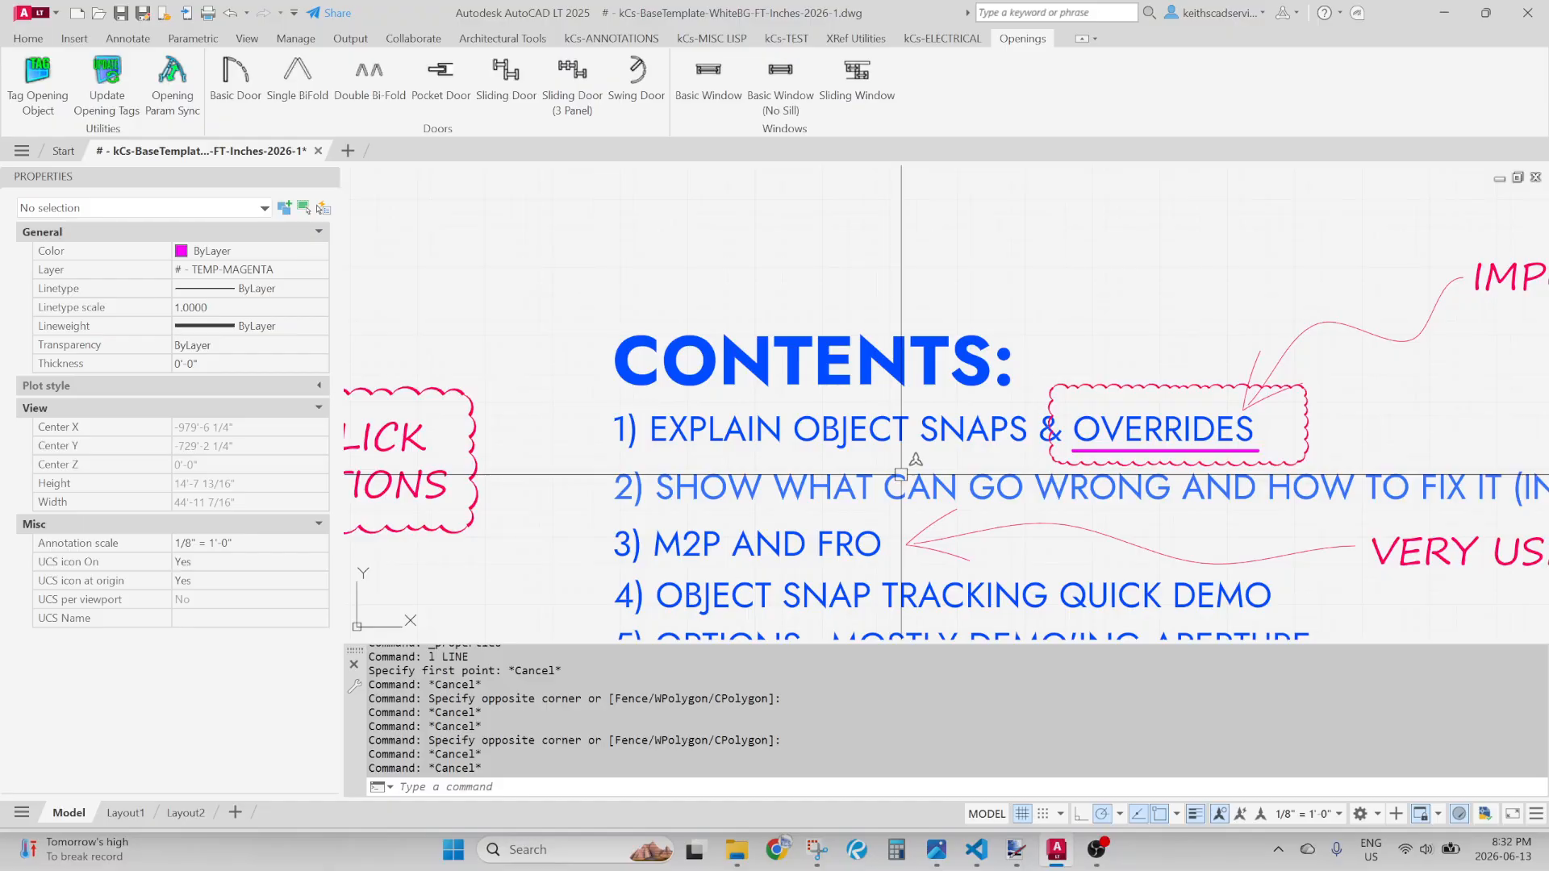
# Start a line inside the large magenta circle, view the available Osnap Overrides, and cancel the command
pyautogui.scroll(-2, 901, 475)
pyautogui.moveTo(778, 333); pyautogui.dragTo(1252, 517, button='middle')
pyautogui.scroll(-2, 795, 398)
pyautogui.moveTo(631, 256)
pyautogui.mouseDown(button='middle')
pyautogui.moveTo(861, 373)
pyautogui.moveTo(825, 451)
pyautogui.mouseUp(button='middle')
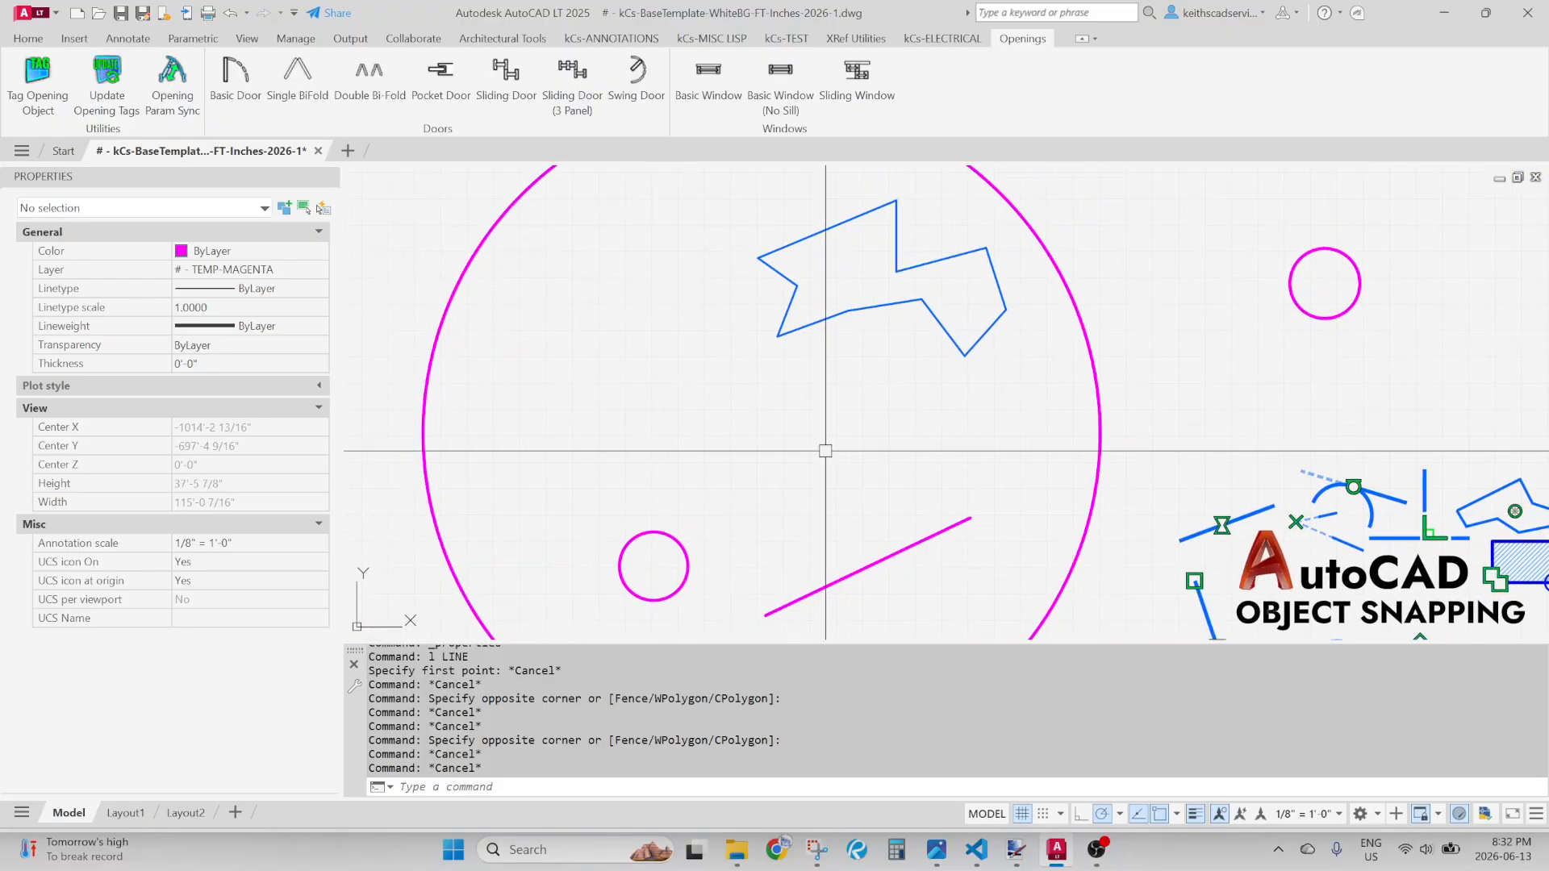
pyautogui.write('l')
pyautogui.press('Return')
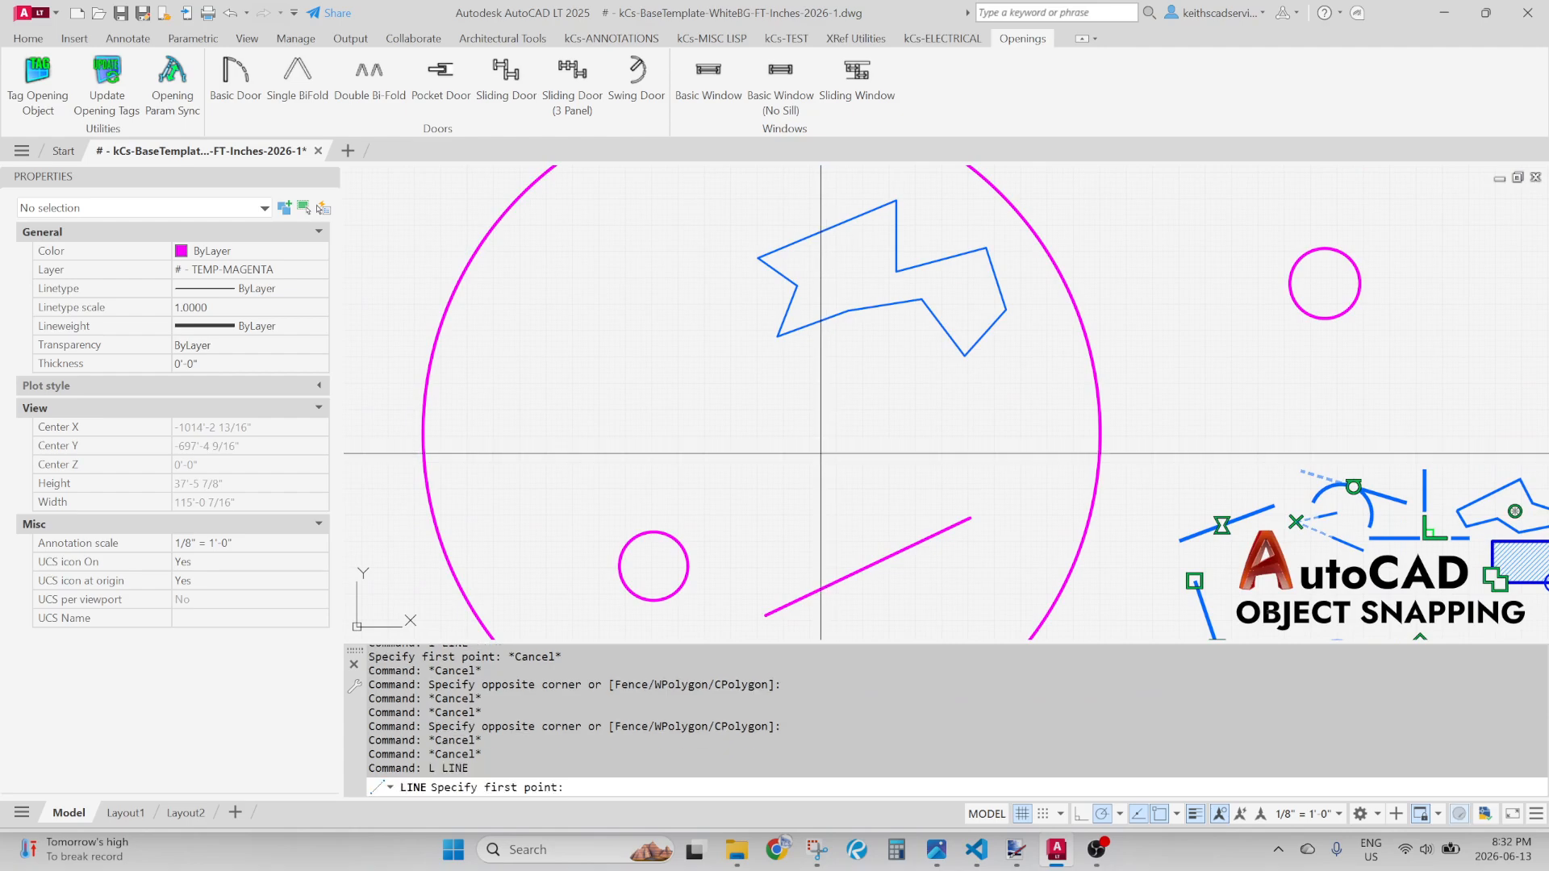
pyautogui.rightClick(803, 463)
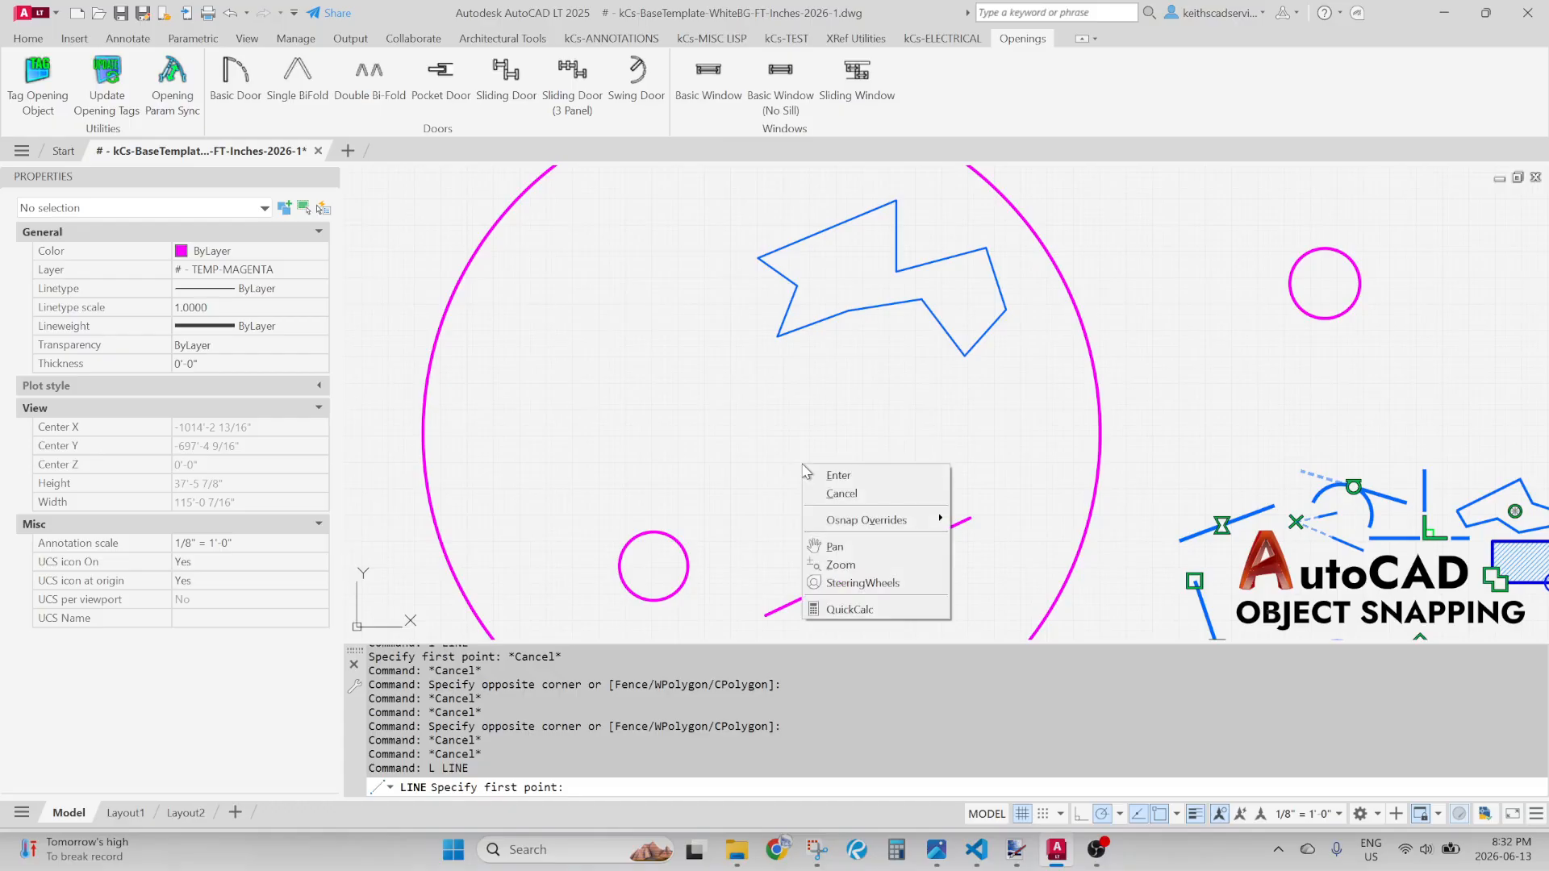
pyautogui.moveTo(883, 521)
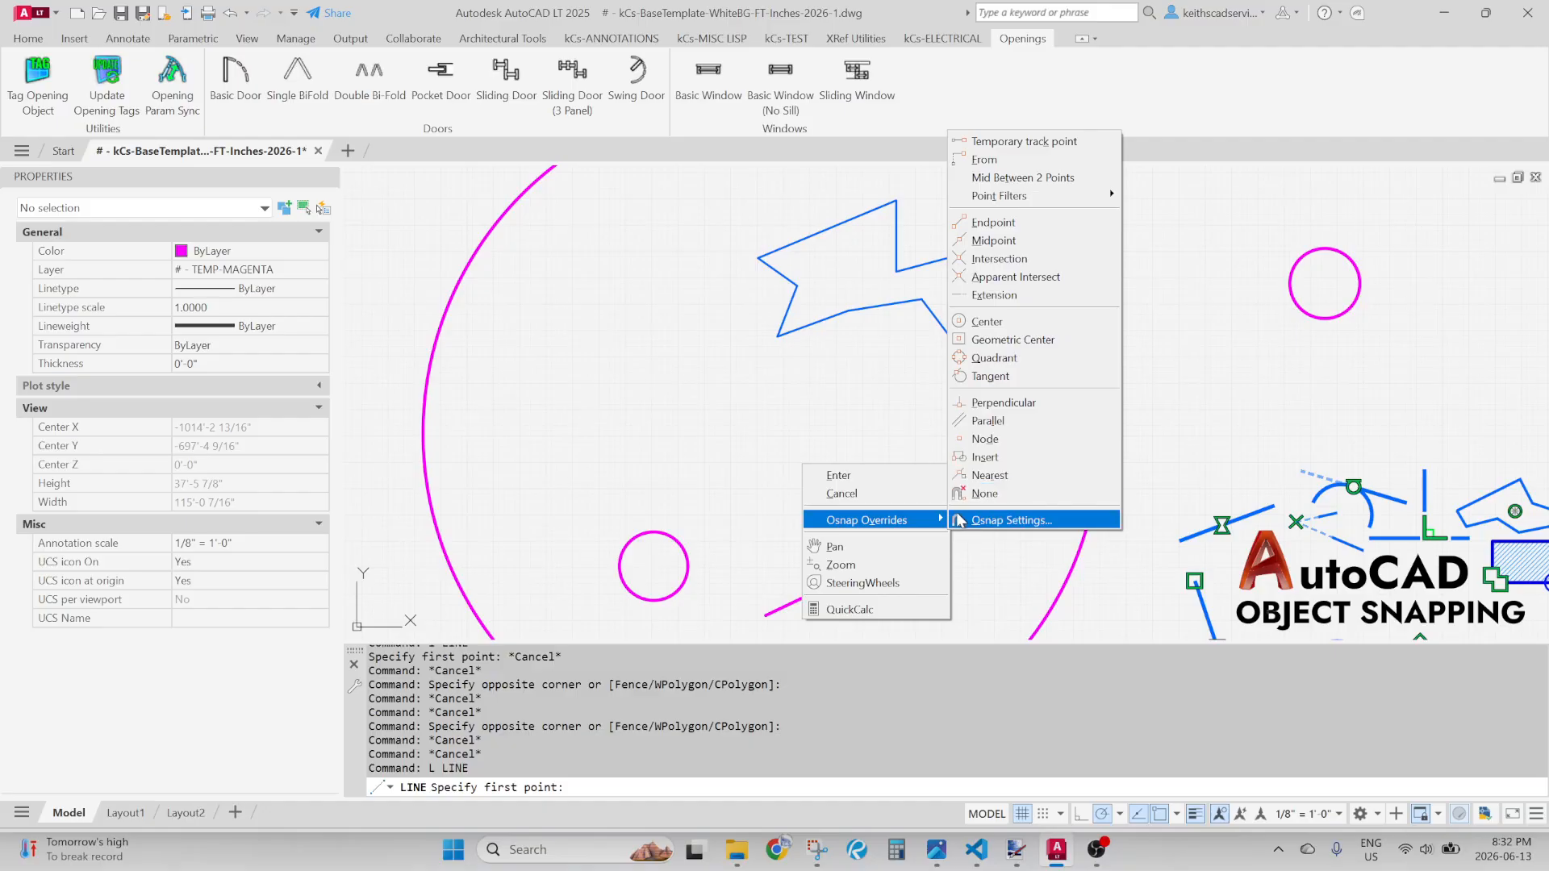
pyautogui.click(851, 391)
pyautogui.press('Escape')
pyautogui.press('Escape')
# With the Line command active, preview the object snap points along the blue irregular polygon
pyautogui.scroll(2, 941, 377)
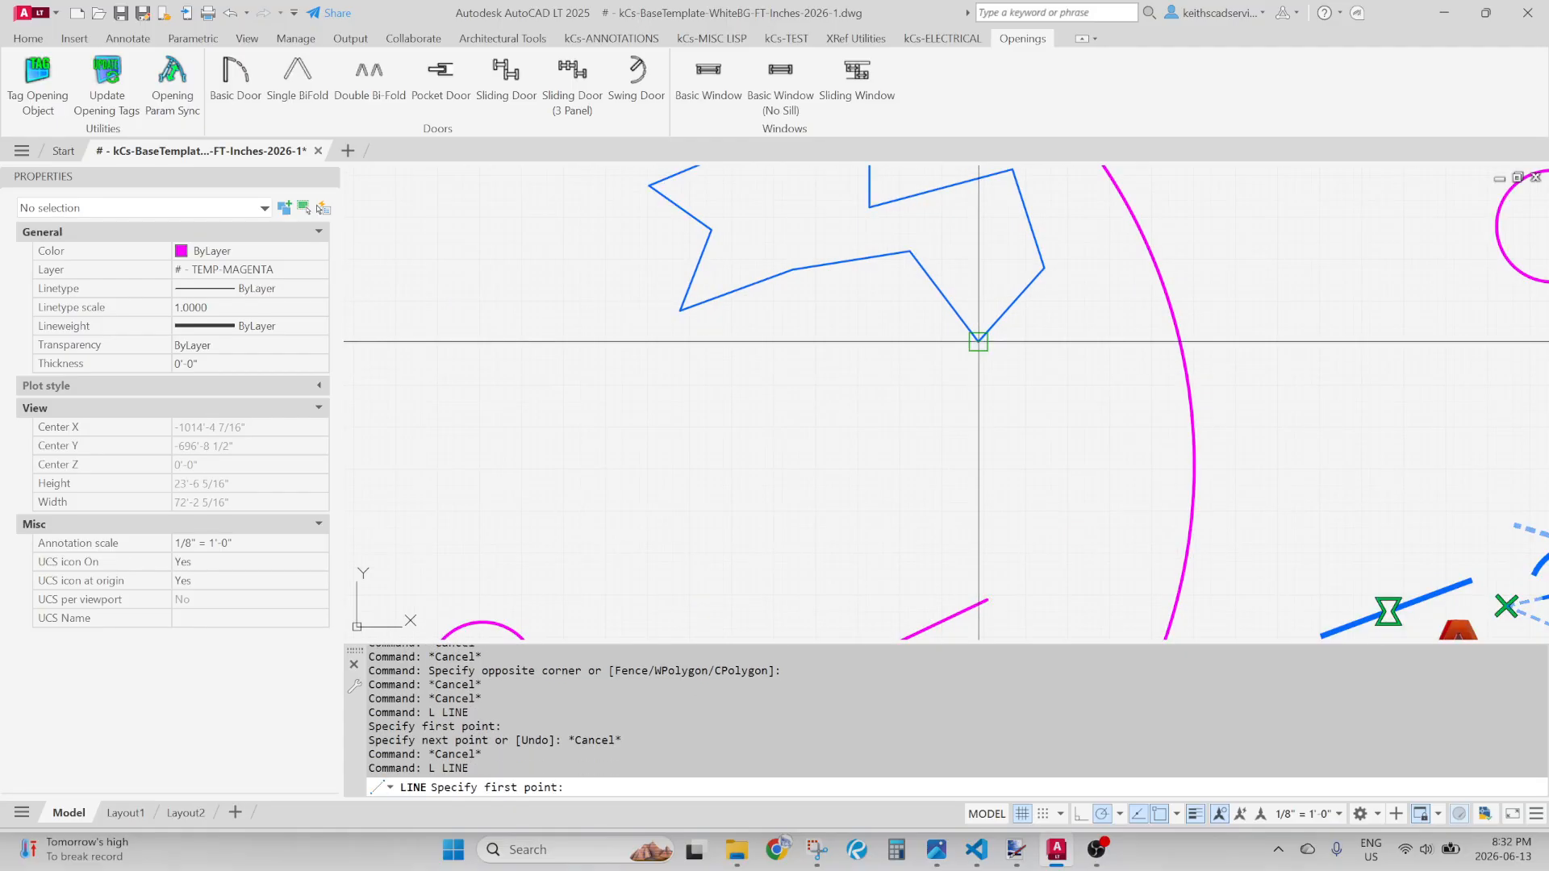
pyautogui.scroll(6, 976, 343)
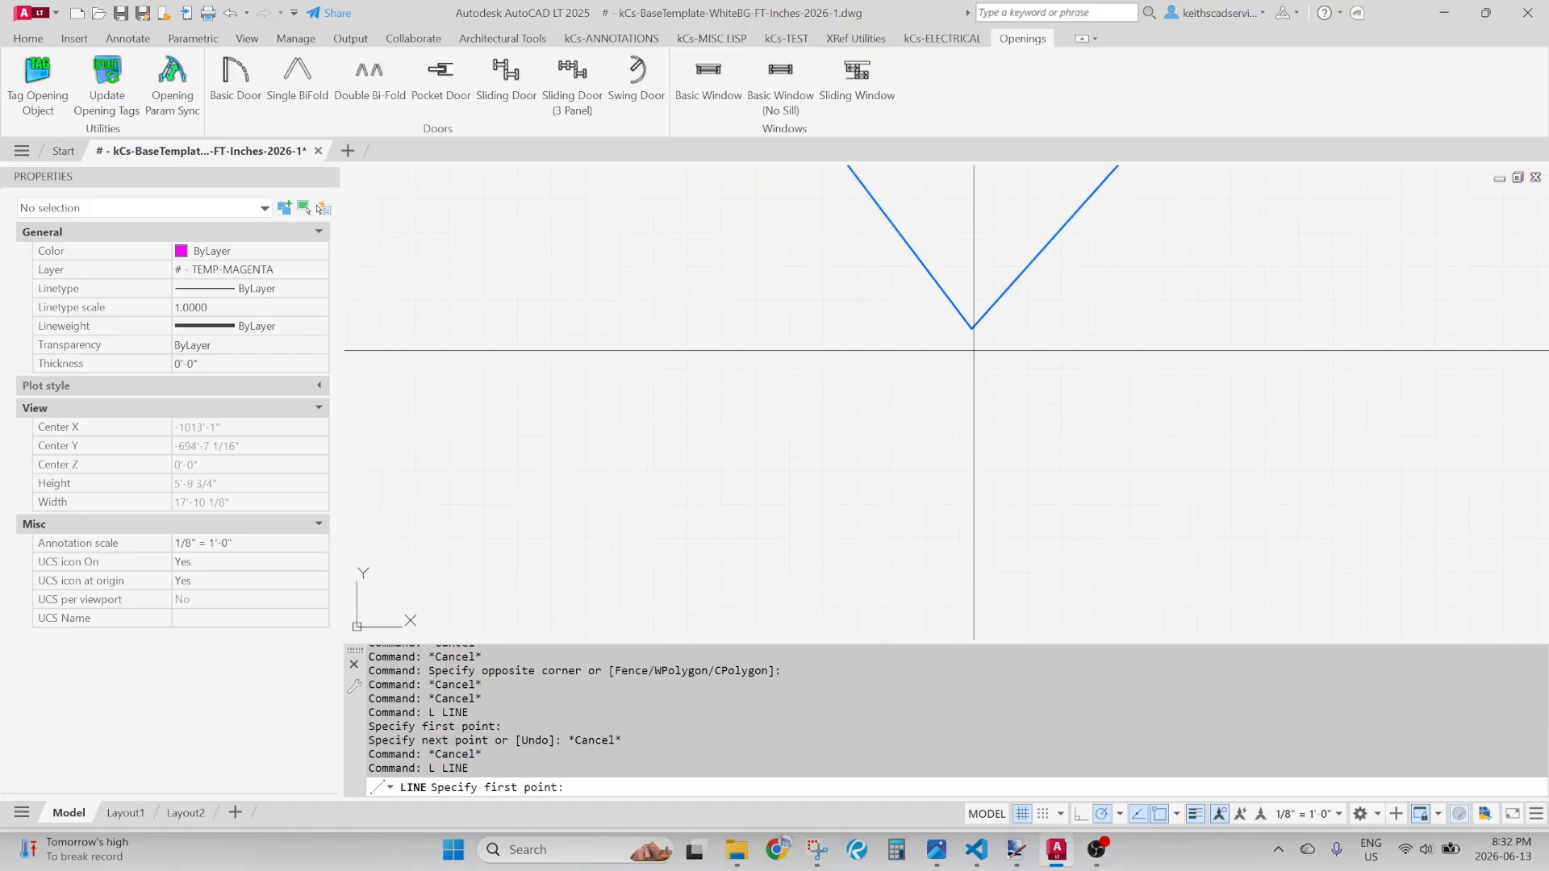
pyautogui.scroll(-4, 972, 330)
pyautogui.moveTo(983, 329); pyautogui.dragTo(954, 406, button='middle')
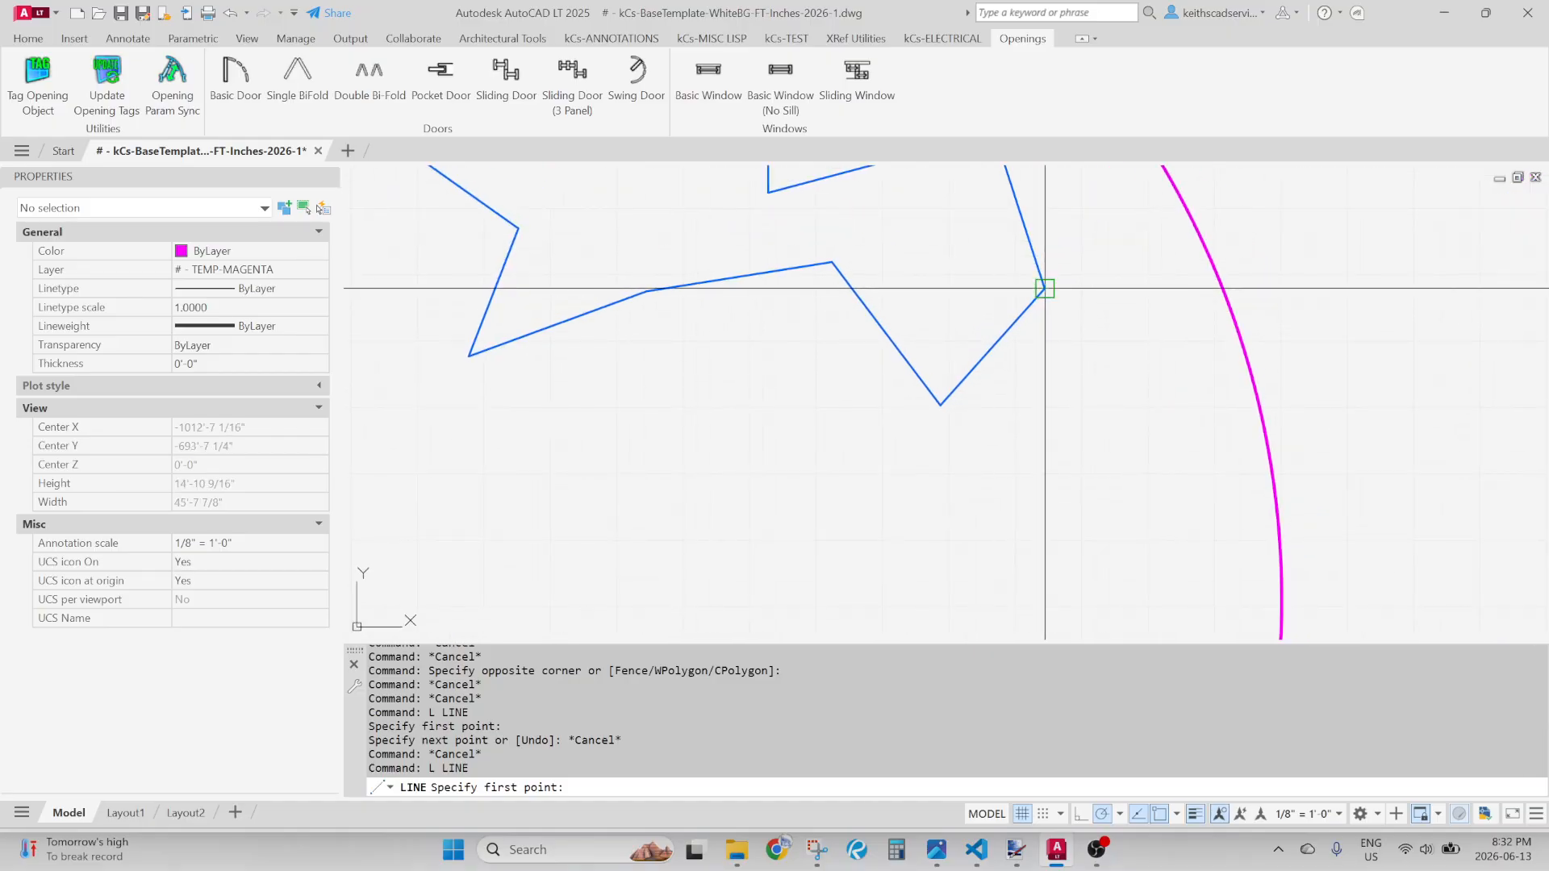
pyautogui.scroll(-4, 740, 277)
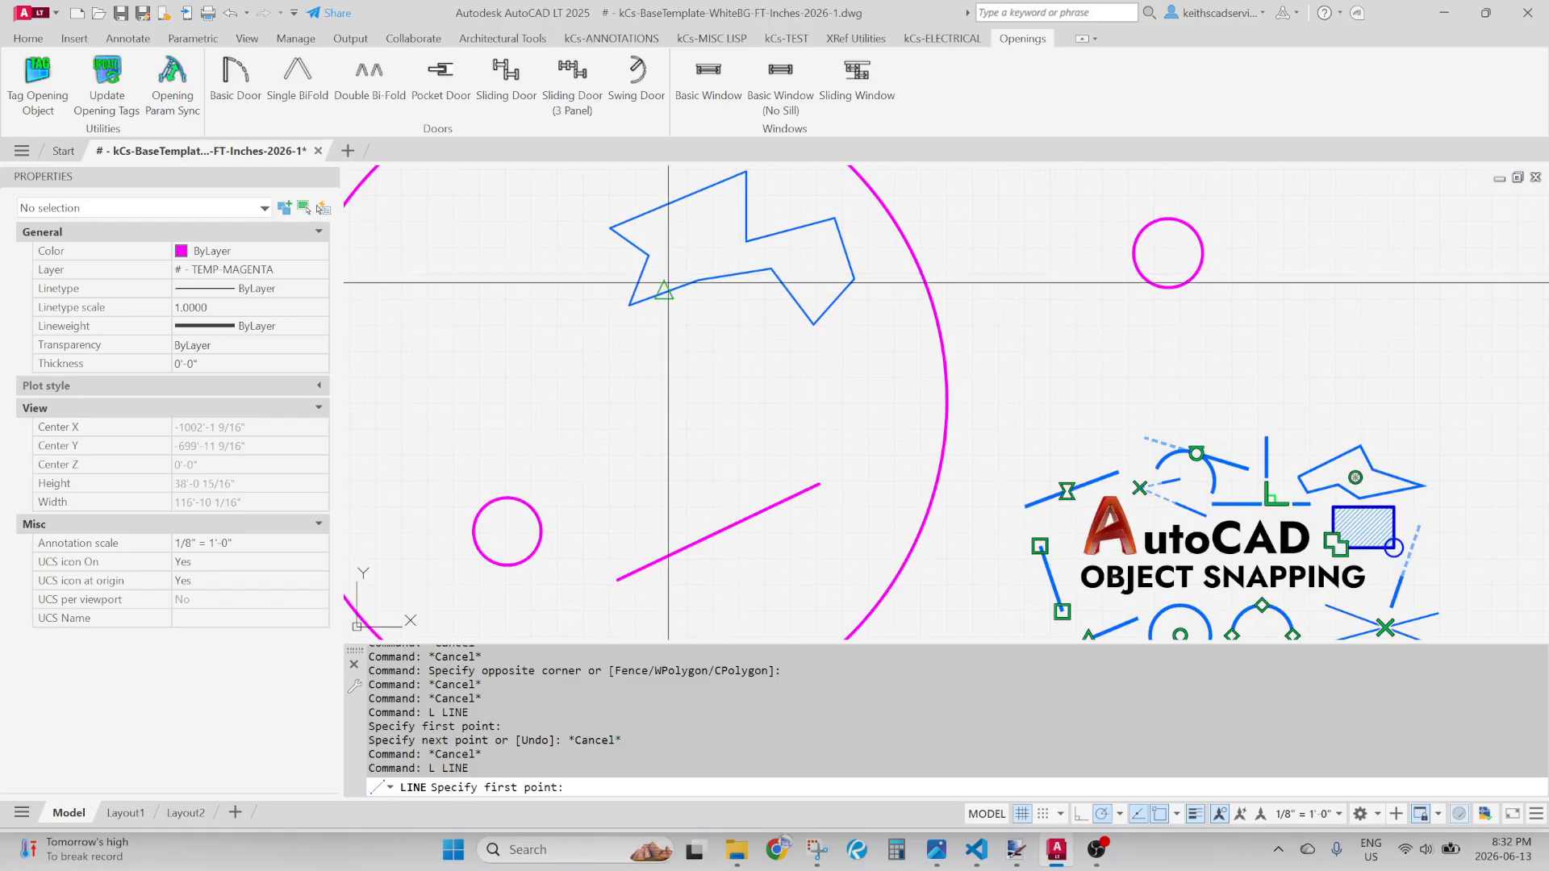
# Draw a short horizontal line inside the large circle, above the small circle, and end the Line command
pyautogui.moveTo(926, 365); pyautogui.dragTo(864, 266, button='middle')
pyautogui.moveTo(691, 379); pyautogui.dragTo(1021, 375, button='middle')
pyautogui.moveTo(657, 539)
pyautogui.mouseDown(button='middle')
pyautogui.moveTo(618, 459)
pyautogui.moveTo(572, 416)
pyautogui.mouseUp(button='middle')
pyautogui.moveTo(802, 182)
pyautogui.mouseDown(button='middle')
pyautogui.moveTo(747, 418)
pyautogui.moveTo(735, 602)
pyautogui.mouseUp(button='middle')
pyautogui.scroll(-2, 735, 262)
pyautogui.moveTo(754, 396); pyautogui.dragTo(811, 258, button='middle')
pyautogui.scroll(2, 811, 258)
pyautogui.click(734, 378)
pyautogui.click(833, 378)
pyautogui.scroll(2, 752, 418)
pyautogui.scroll(2, 753, 421)
pyautogui.press('Return')
pyautogui.press('Return')
pyautogui.press('Escape')
pyautogui.press('Escape')
# Turn object snap off, draw a vertical line down from near the horizontal line's left end, and inspect the corner up close
pyautogui.click(1160, 814)
pyautogui.scroll(4, 650, 288)
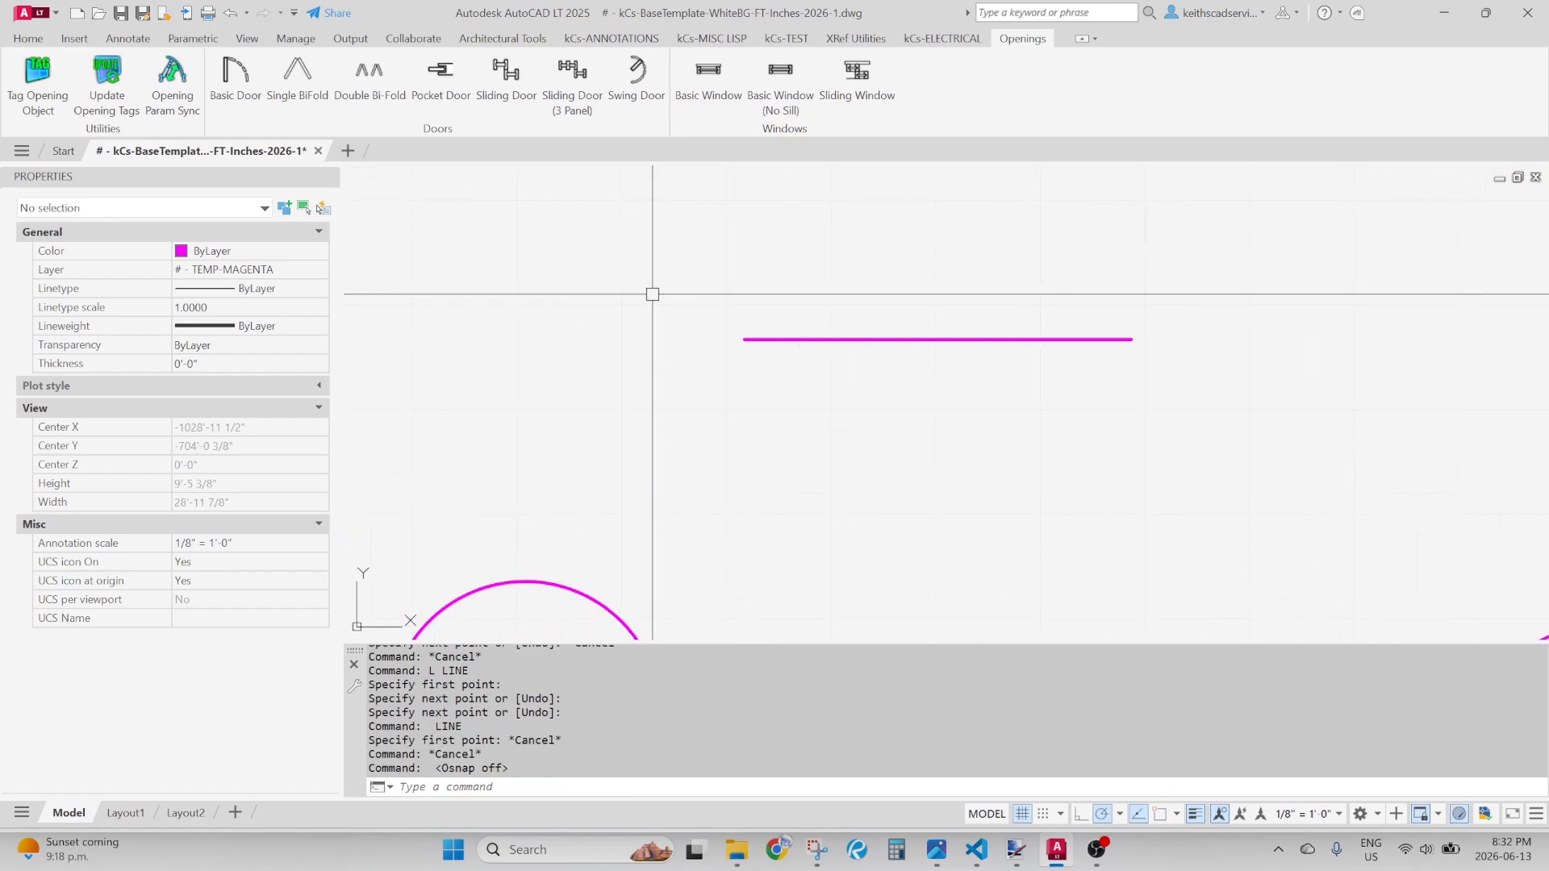
pyautogui.write('l')
pyautogui.press('Return')
pyautogui.click(822, 375)
pyautogui.scroll(-4, 820, 375)
pyautogui.click(820, 498)
pyautogui.press('Return')
pyautogui.scroll(-5, 795, 362)
pyautogui.scroll(15, 801, 325)
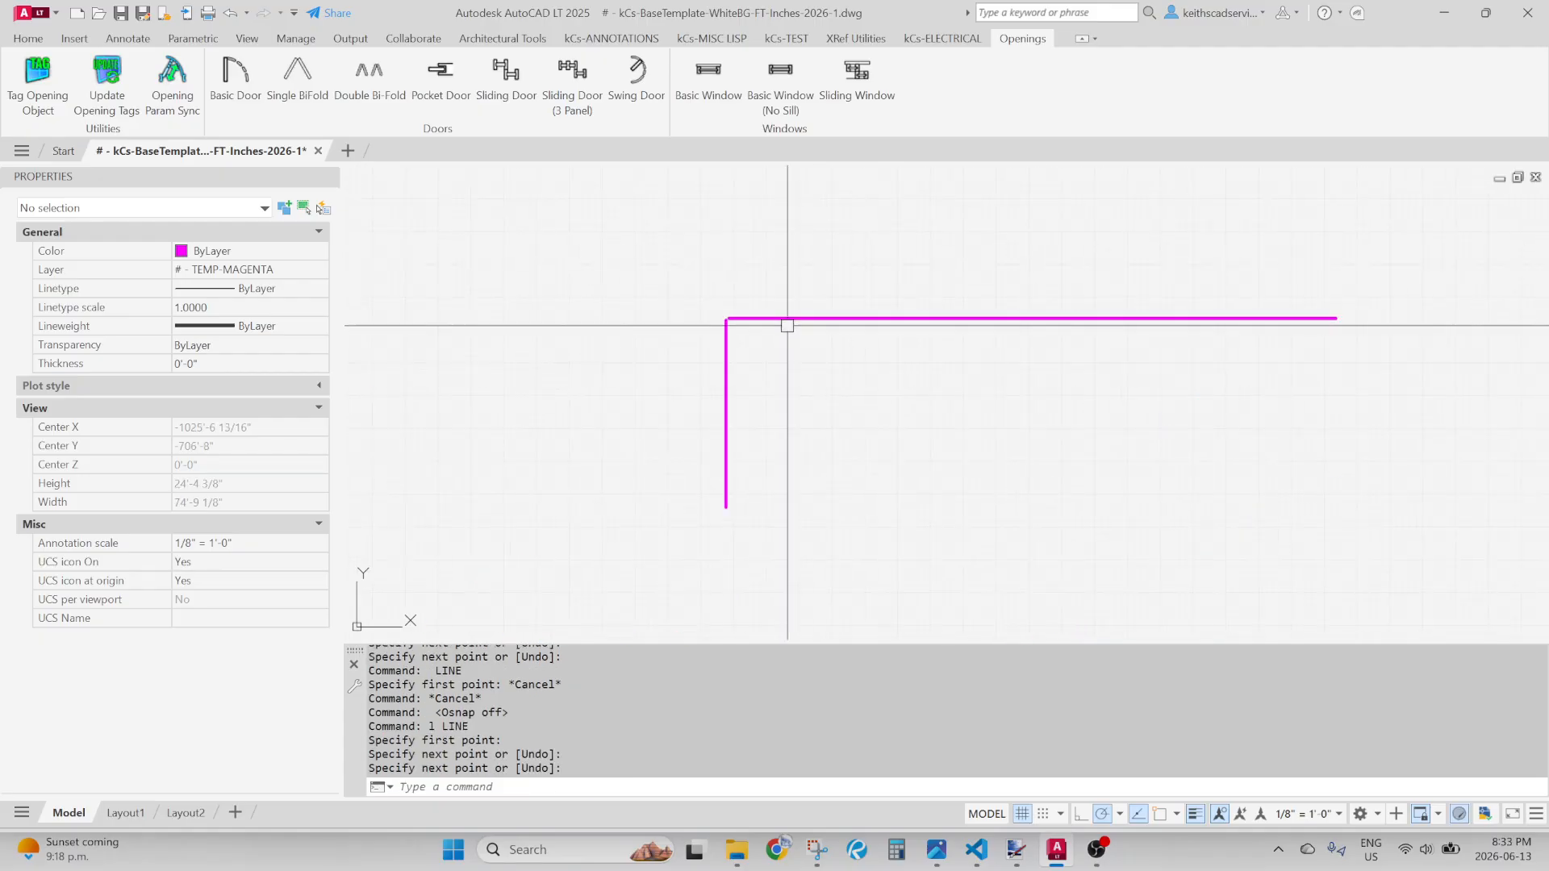
# Erase the vertical line and turn object snap back on
pyautogui.scroll(-8, 720, 353)
pyautogui.click(718, 380)
pyautogui.write('e')
pyautogui.press('Return')
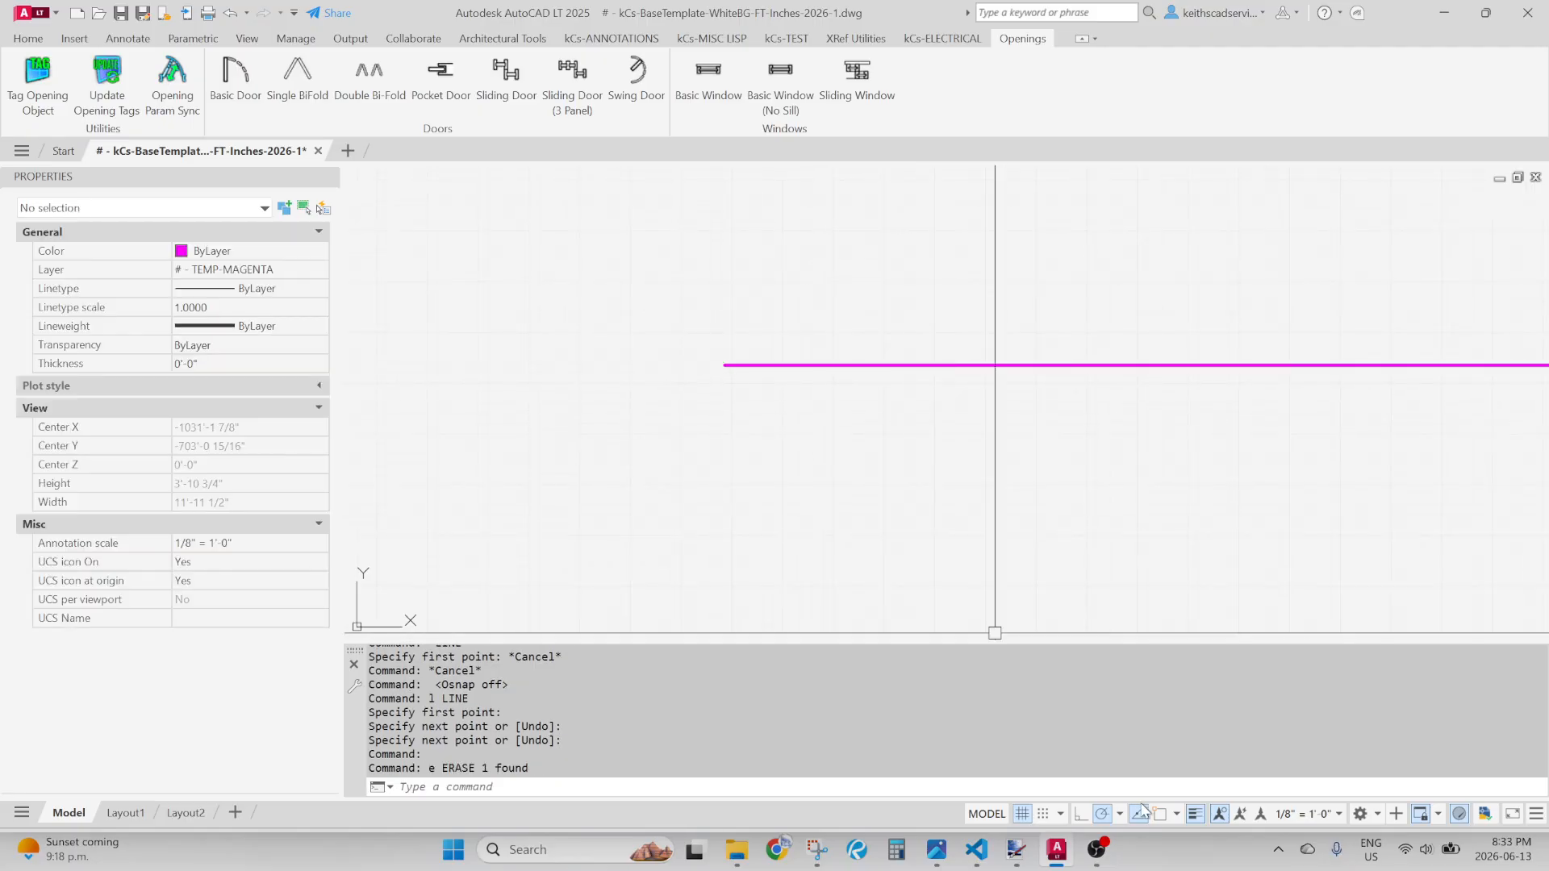
pyautogui.press('F3')
# Draw two more separate lines with object snap on, starting the first at the horizontal line's left end
pyautogui.scroll(-6, 569, 394)
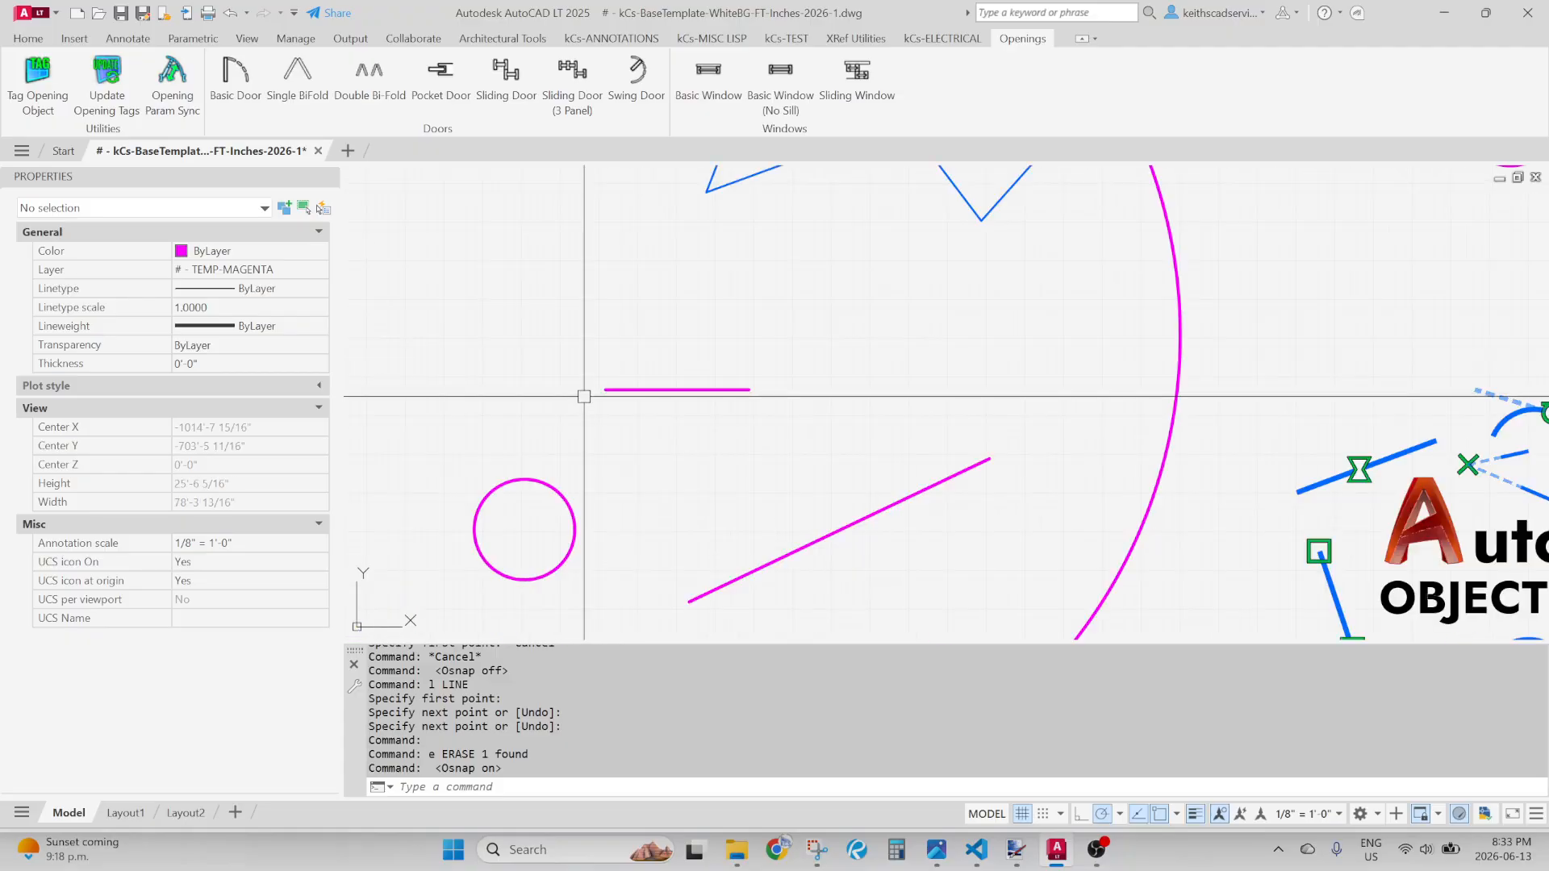
pyautogui.write('l')
pyautogui.press('Return')
pyautogui.click(614, 382)
pyautogui.moveTo(570, 484); pyautogui.dragTo(630, 359, button='middle')
pyautogui.click(546, 402)
pyautogui.press('Return')
pyautogui.press('Return')
pyautogui.click(546, 481)
pyautogui.click(822, 326)
pyautogui.press('Return')
# Erase the three practice lines drawn near the small circle inside the large circle
pyautogui.scroll(-6, 679, 406)
pyautogui.scroll(8, 1056, 383)
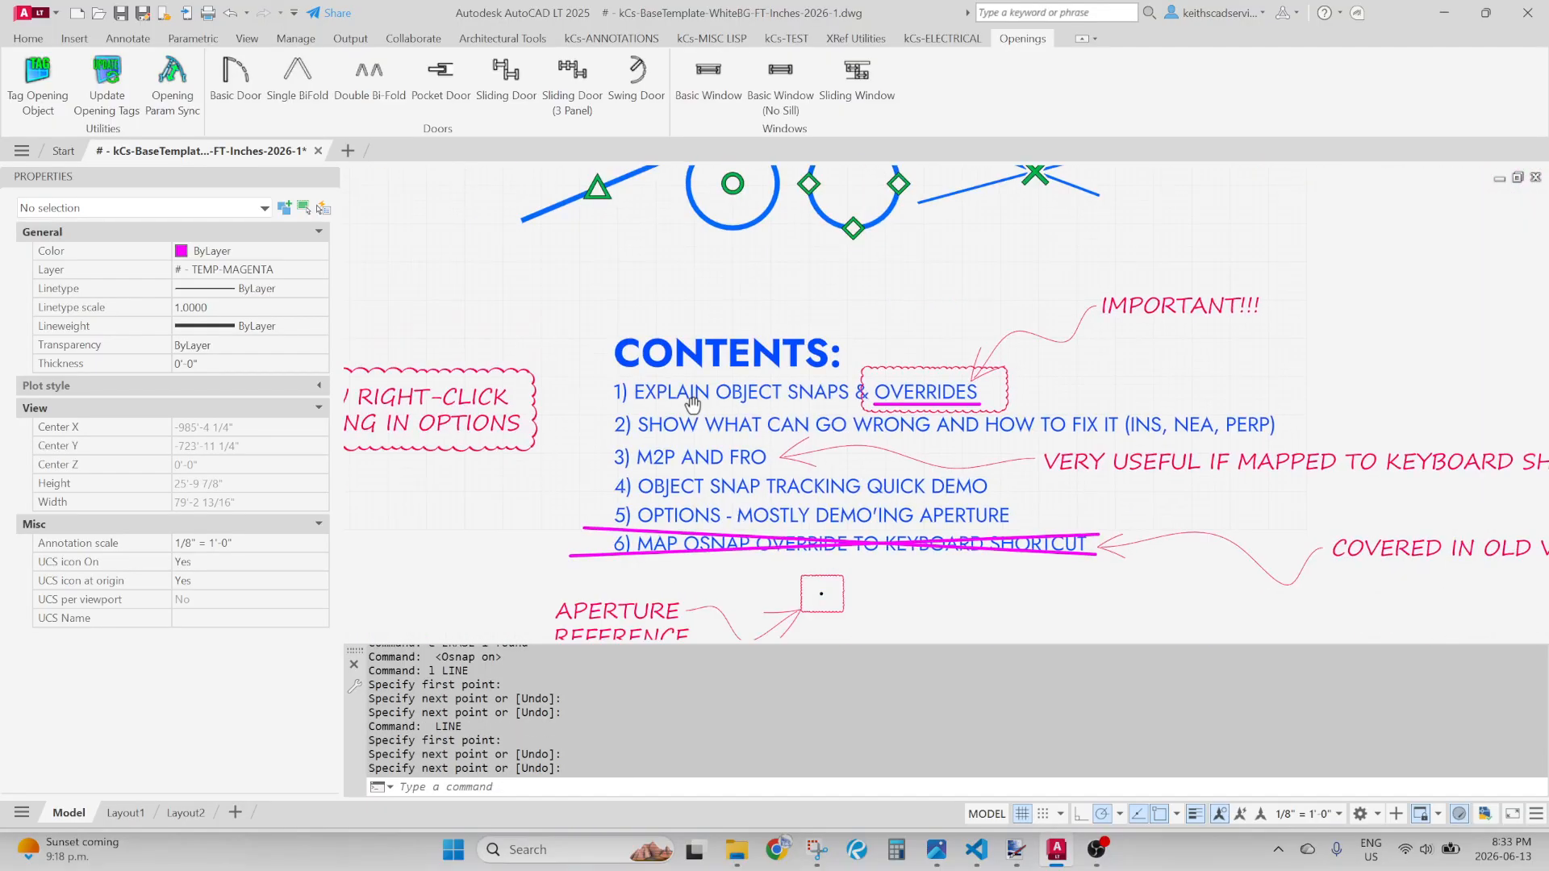
pyautogui.scroll(-4, 1057, 382)
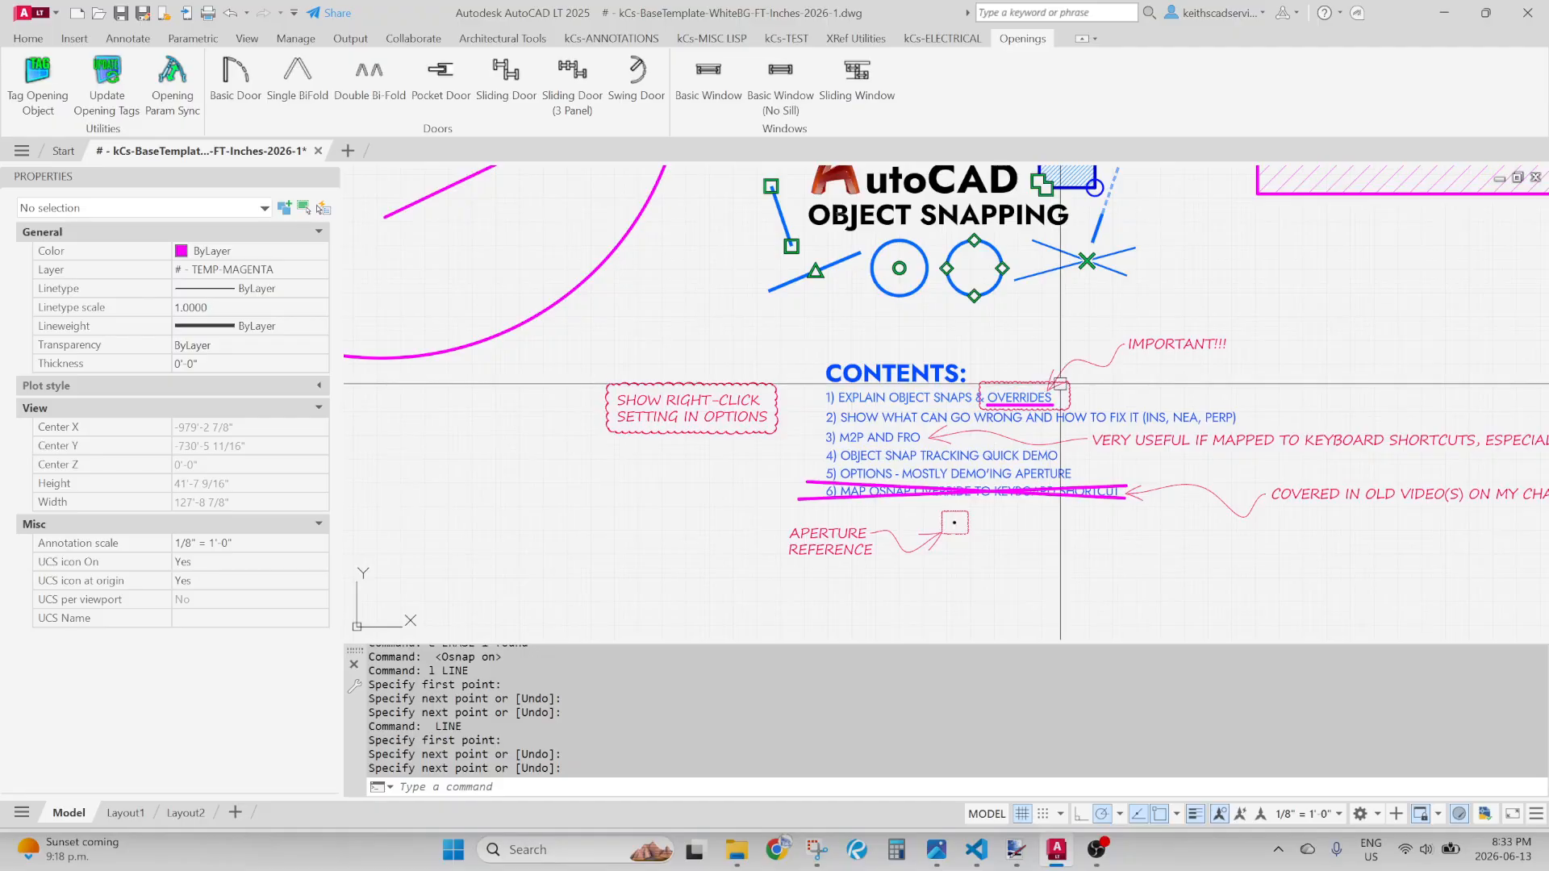
pyautogui.moveTo(1060, 384); pyautogui.dragTo(1323, 694, button='middle')
pyautogui.click(619, 356)
pyautogui.click(574, 427)
pyautogui.write('e')
pyautogui.press('space')
pyautogui.click(613, 444)
pyautogui.write('e')
pyautogui.press('space')
pyautogui.moveTo(613, 444); pyautogui.dragTo(714, 416, button='middle')
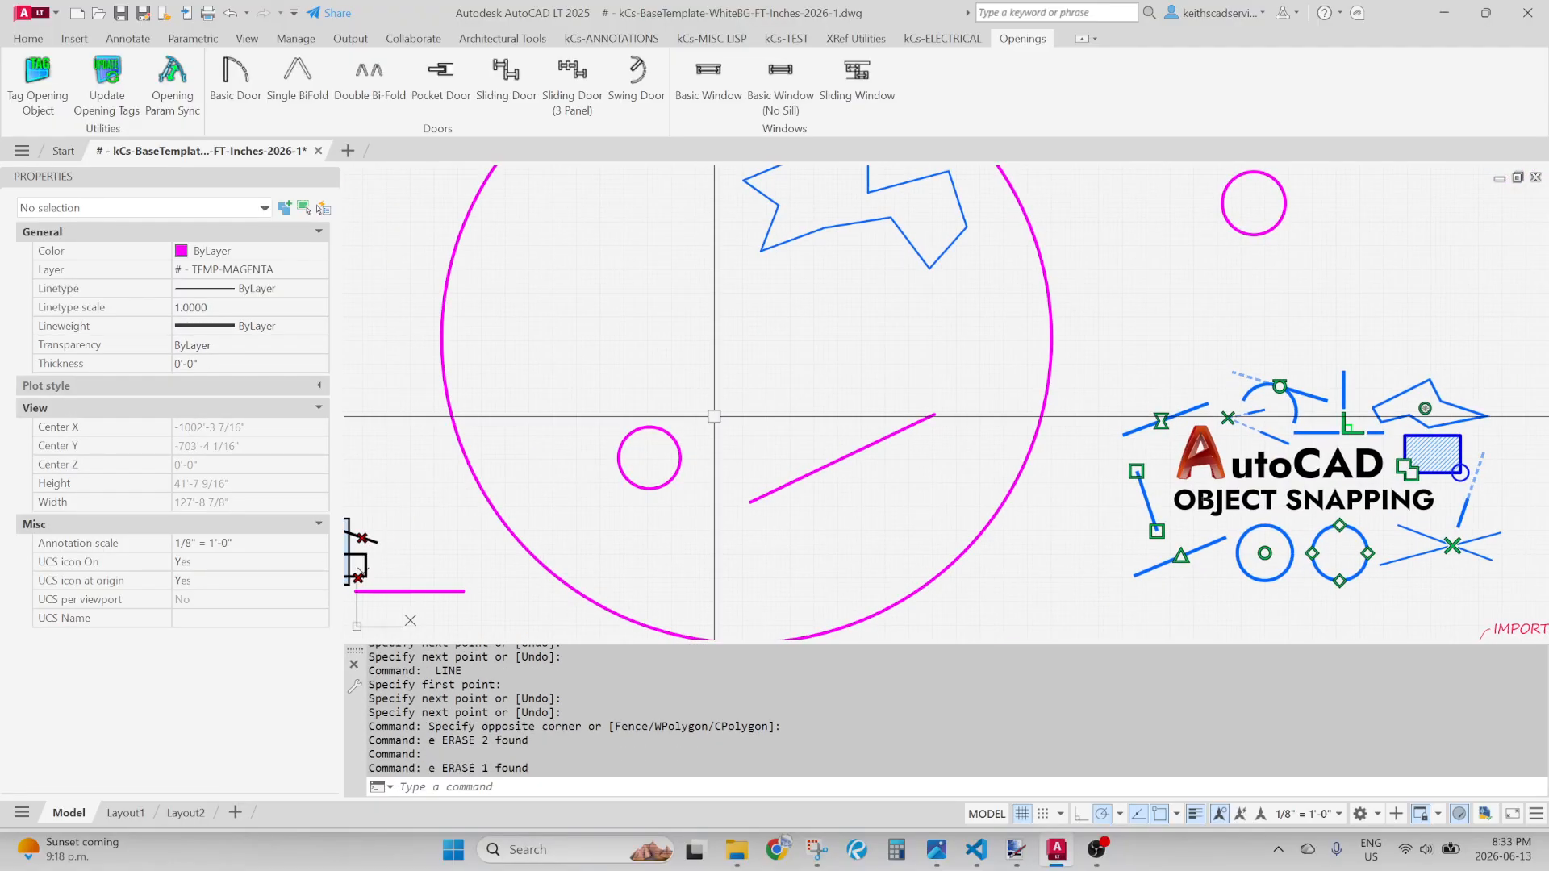
# Start the Line command, show the shortcut menu containing Osnap Overrides, and cancel the command
pyautogui.write('l')
pyautogui.press('space')
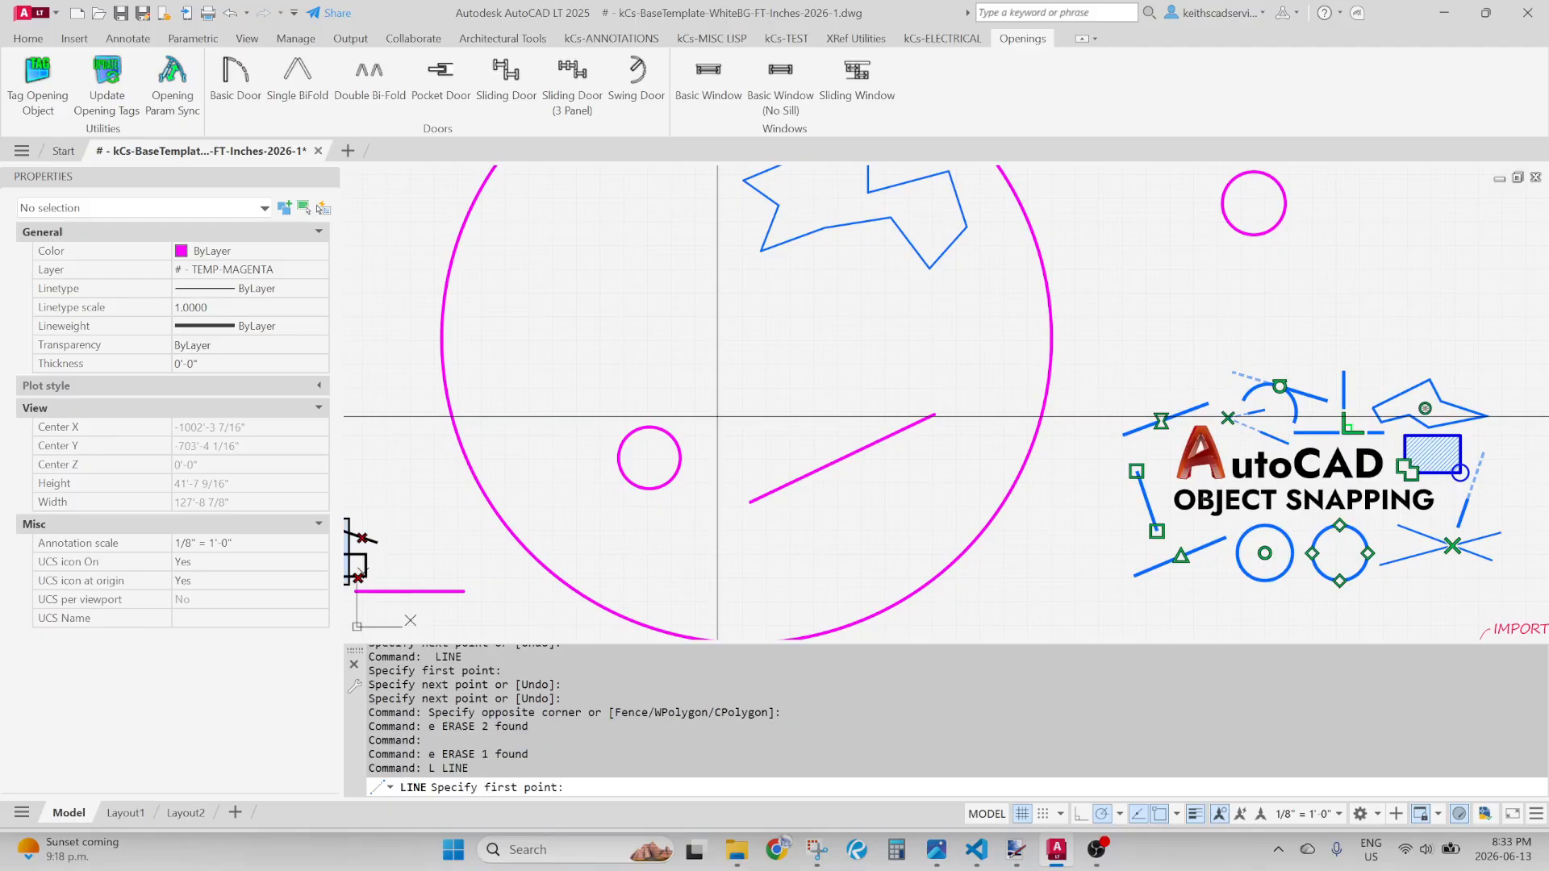
pyautogui.rightClick(713, 417)
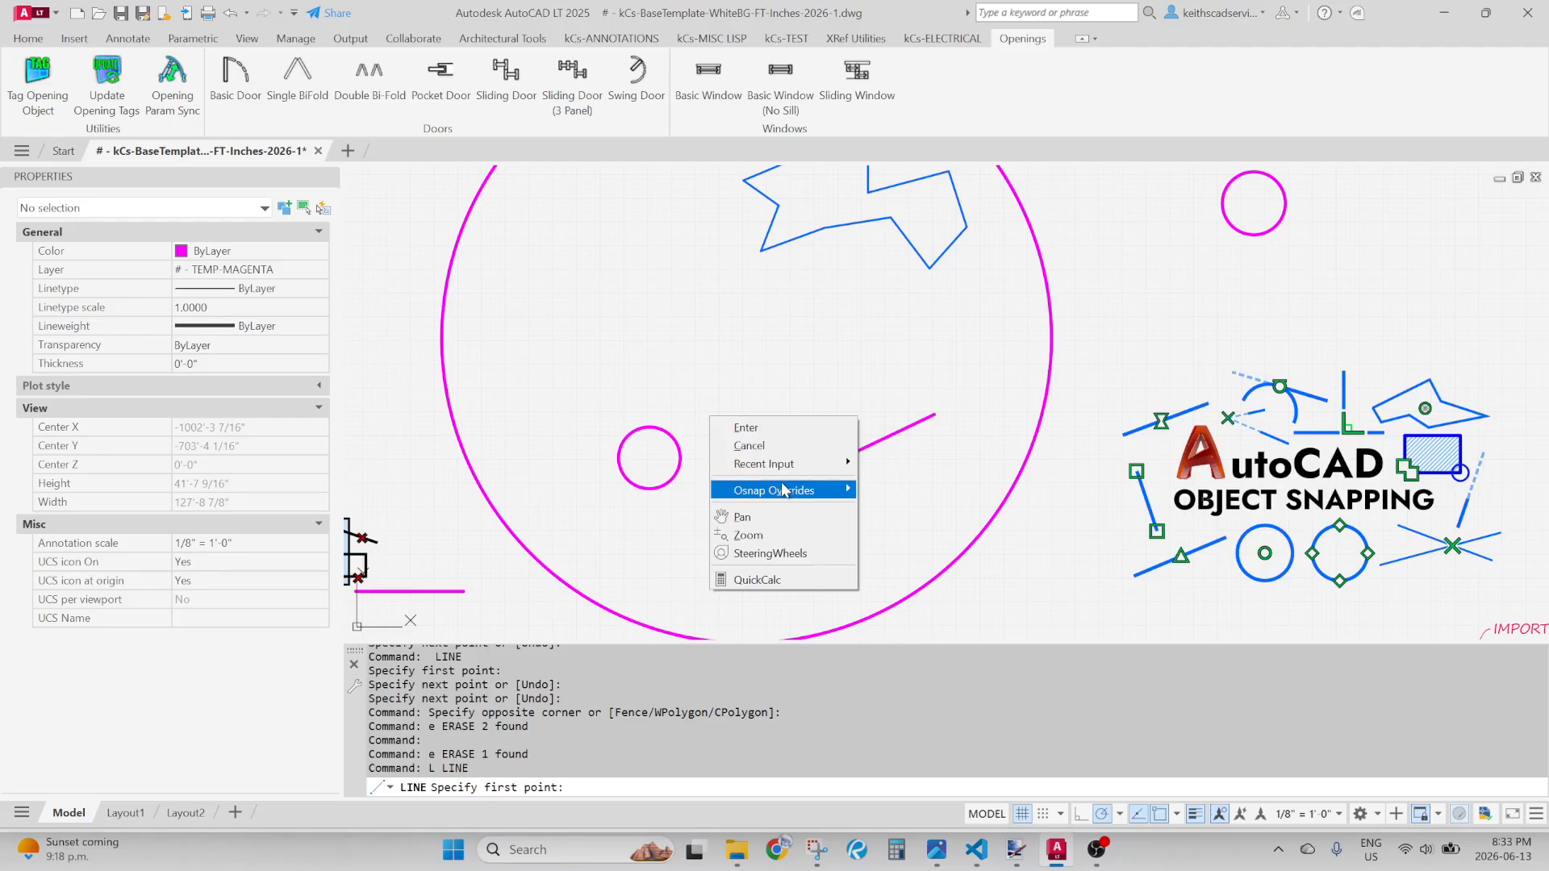
pyautogui.moveTo(784, 490)
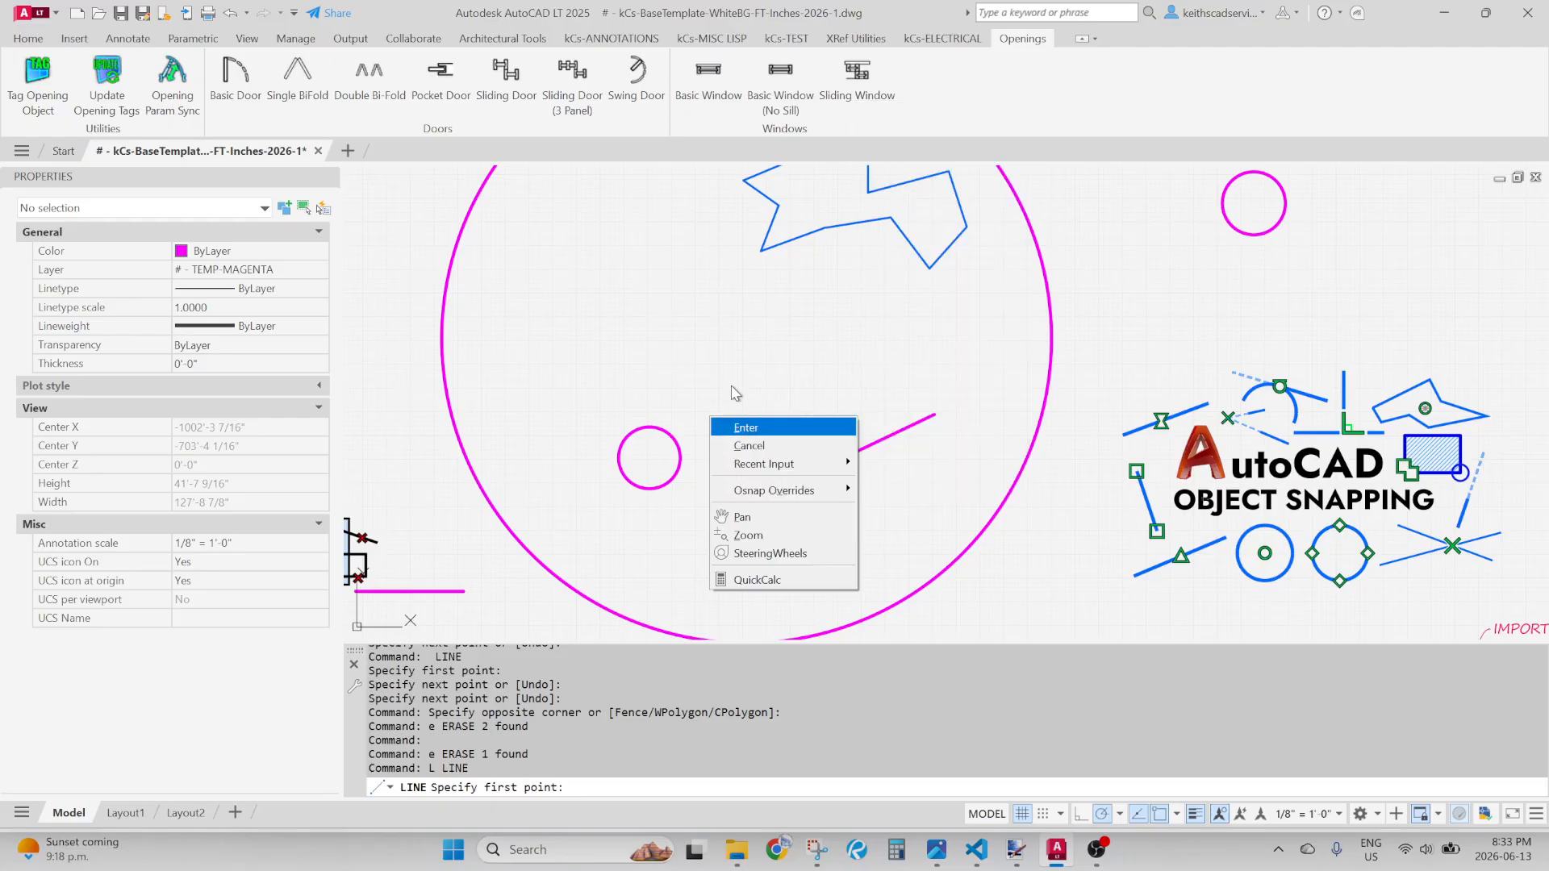
pyautogui.click(750, 445)
# Review Right-Click Customization in the Options user preferences and accept Command Mode "Shortcut Menu: enabled when command options are present"
pyautogui.press('Return')
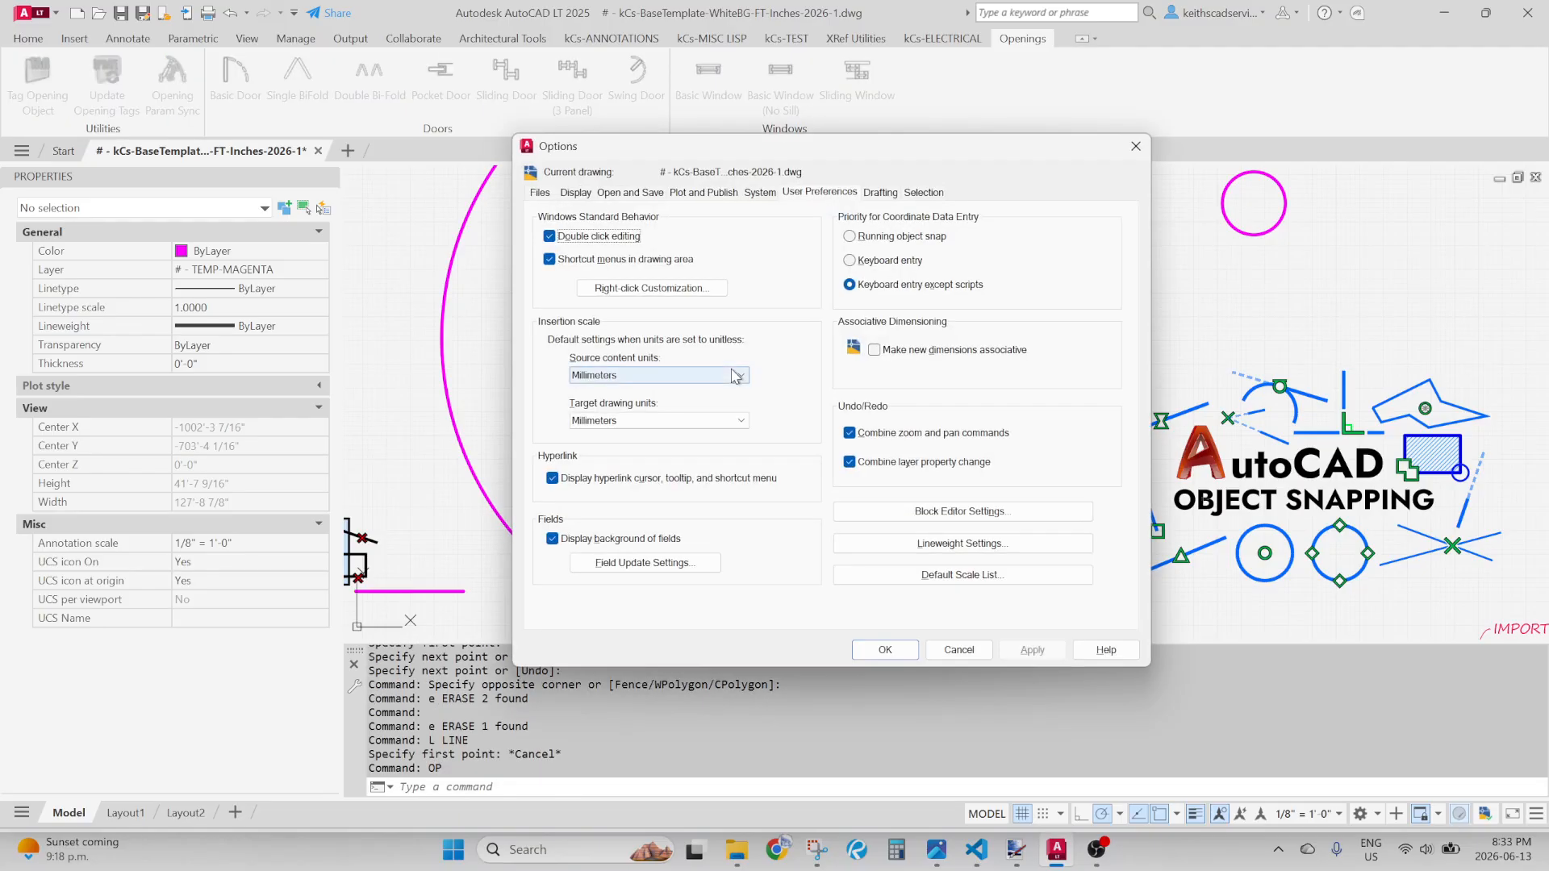
pyautogui.click(924, 193)
pyautogui.click(885, 193)
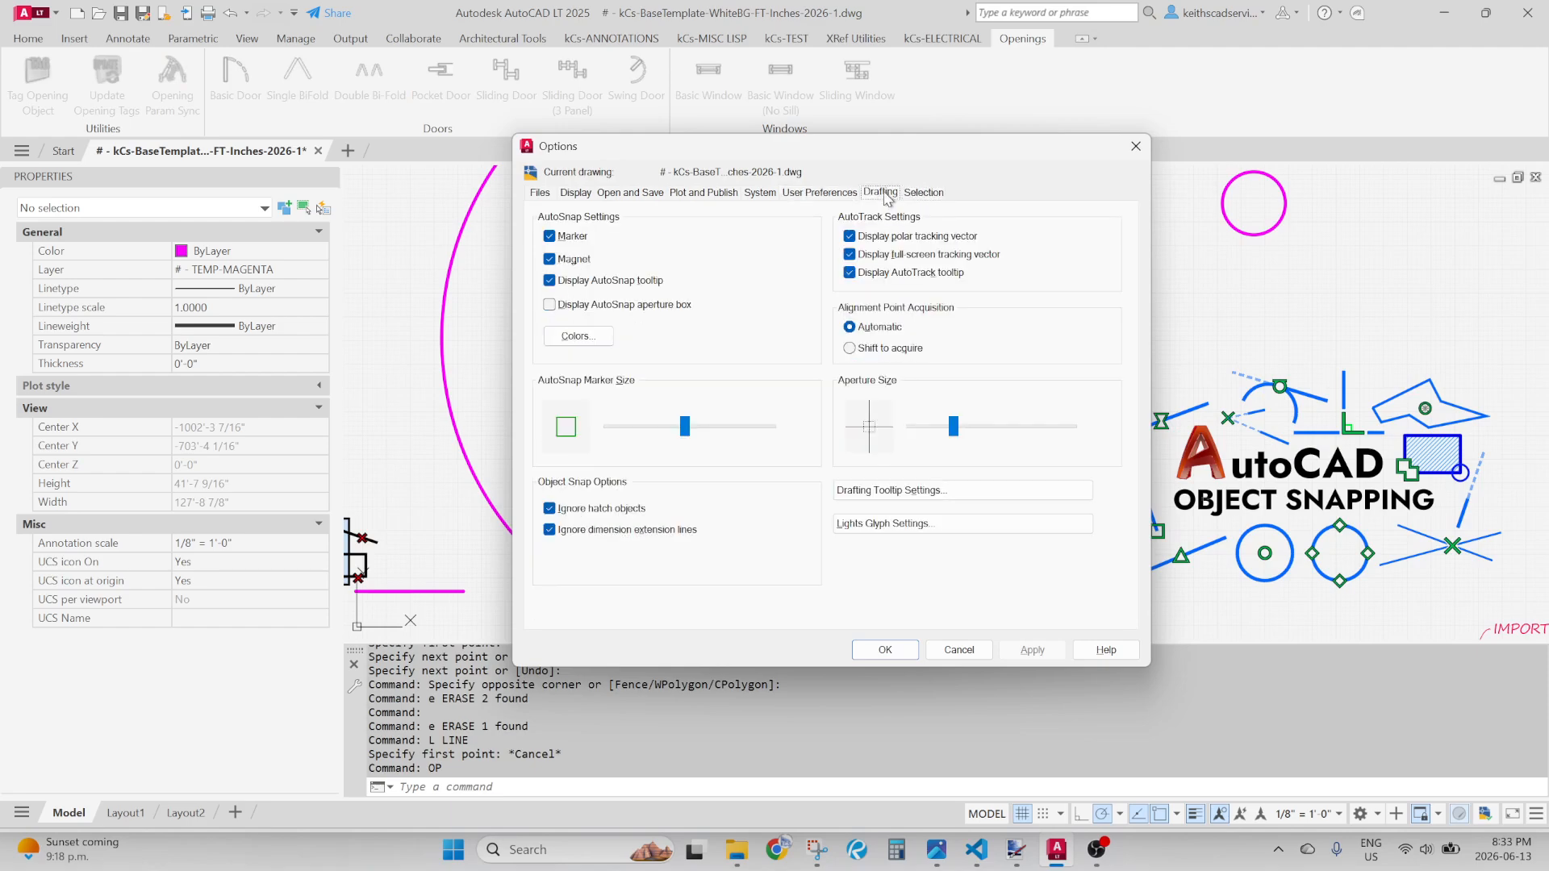
pyautogui.click(845, 195)
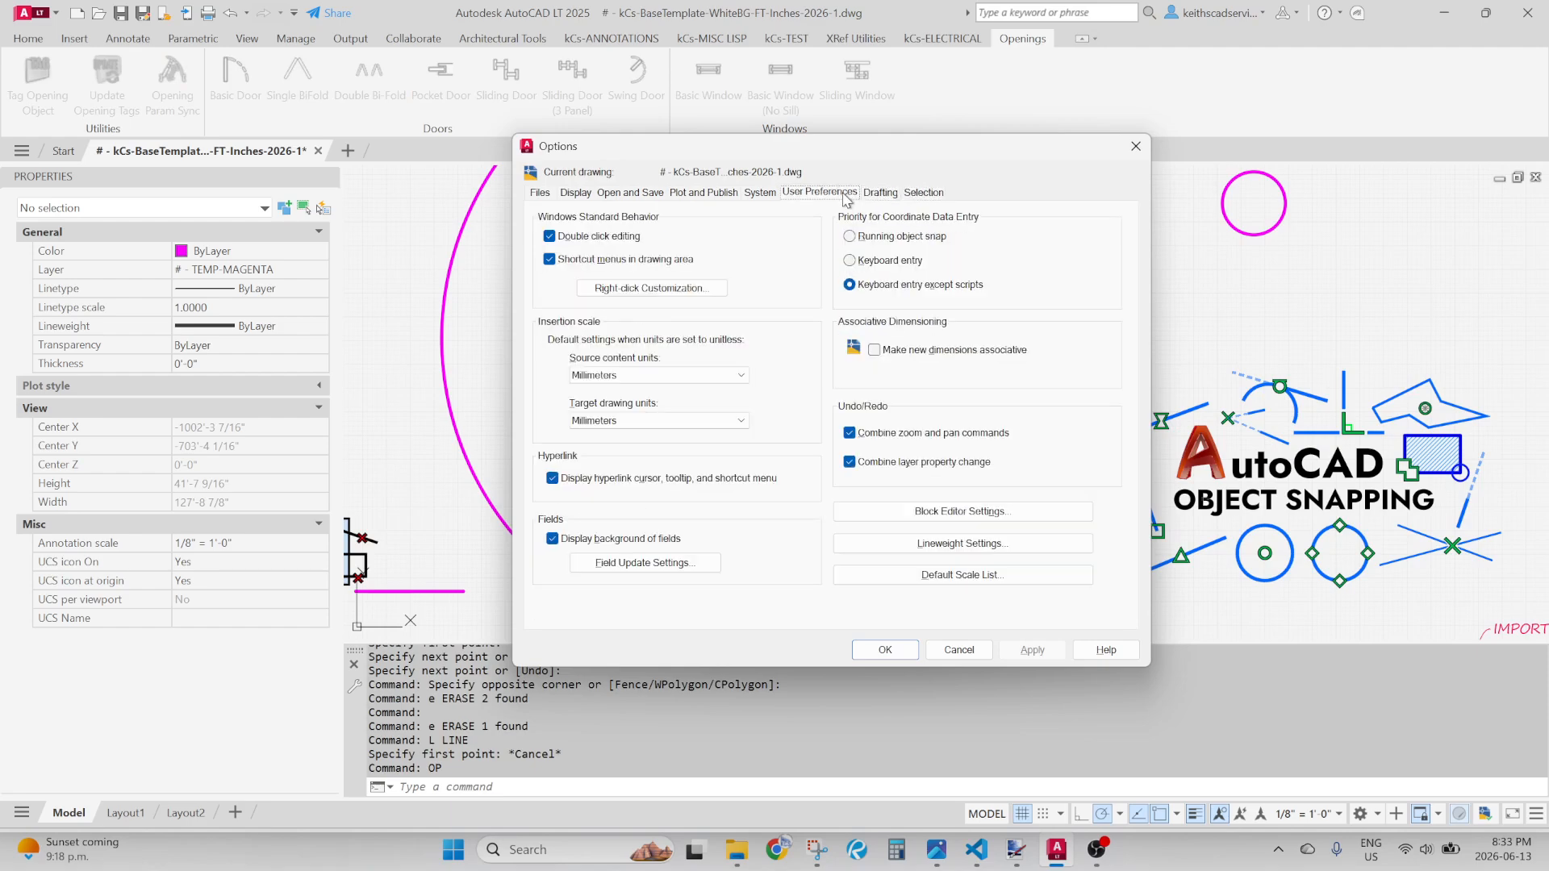
pyautogui.click(617, 288)
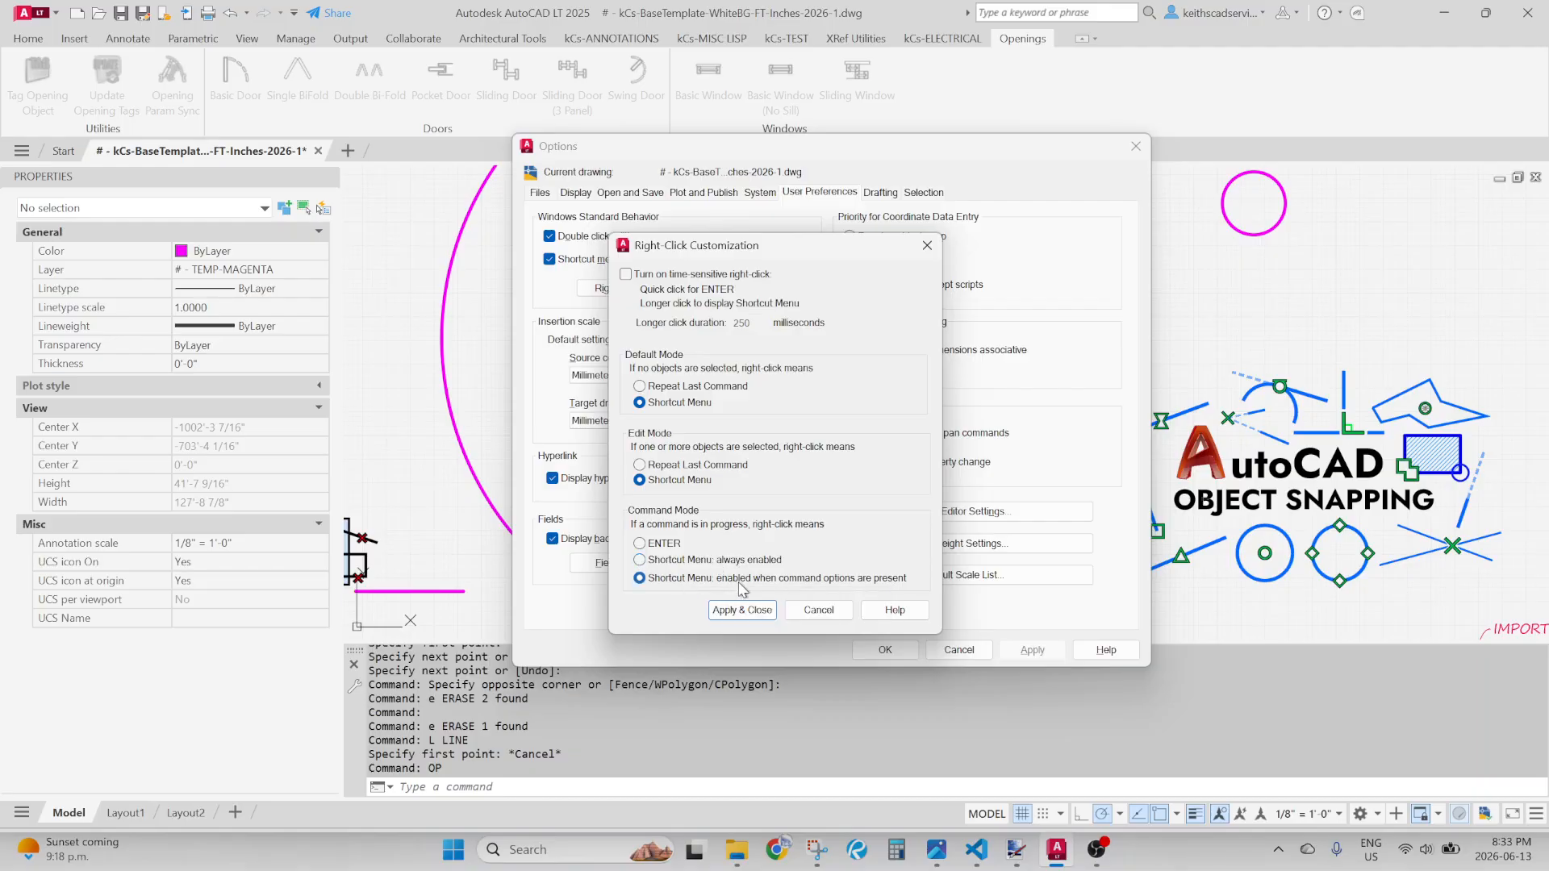
pyautogui.click(741, 610)
pyautogui.click(885, 649)
# Test ending and restarting the Line command with trial lines started inside the large circle, and cancel the last one
pyautogui.write('l')
pyautogui.press('Return')
pyautogui.click(757, 395)
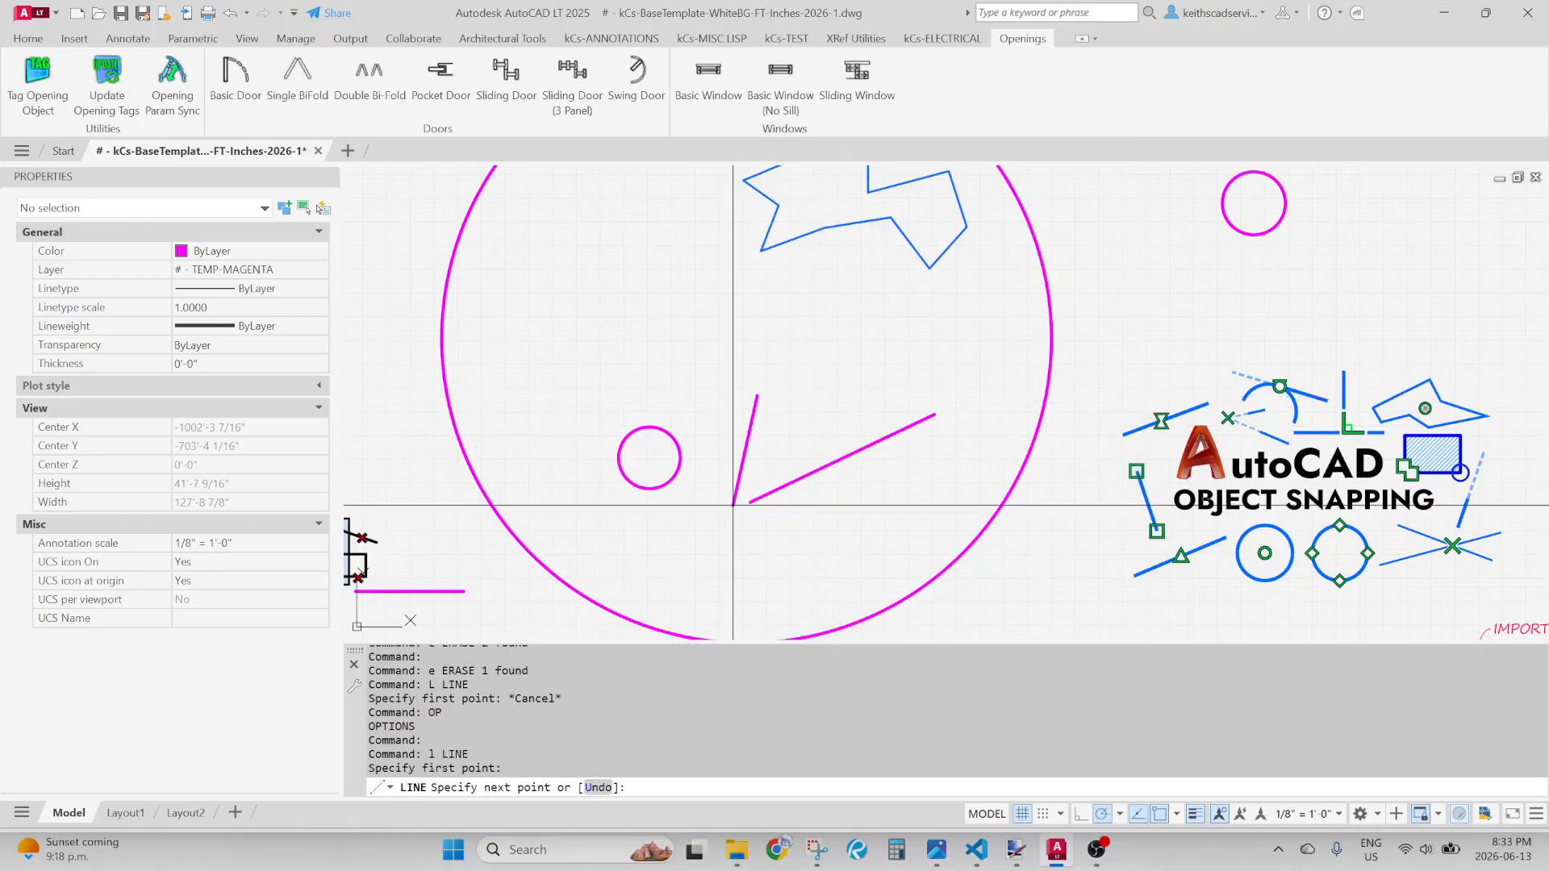
pyautogui.rightClick(859, 517)
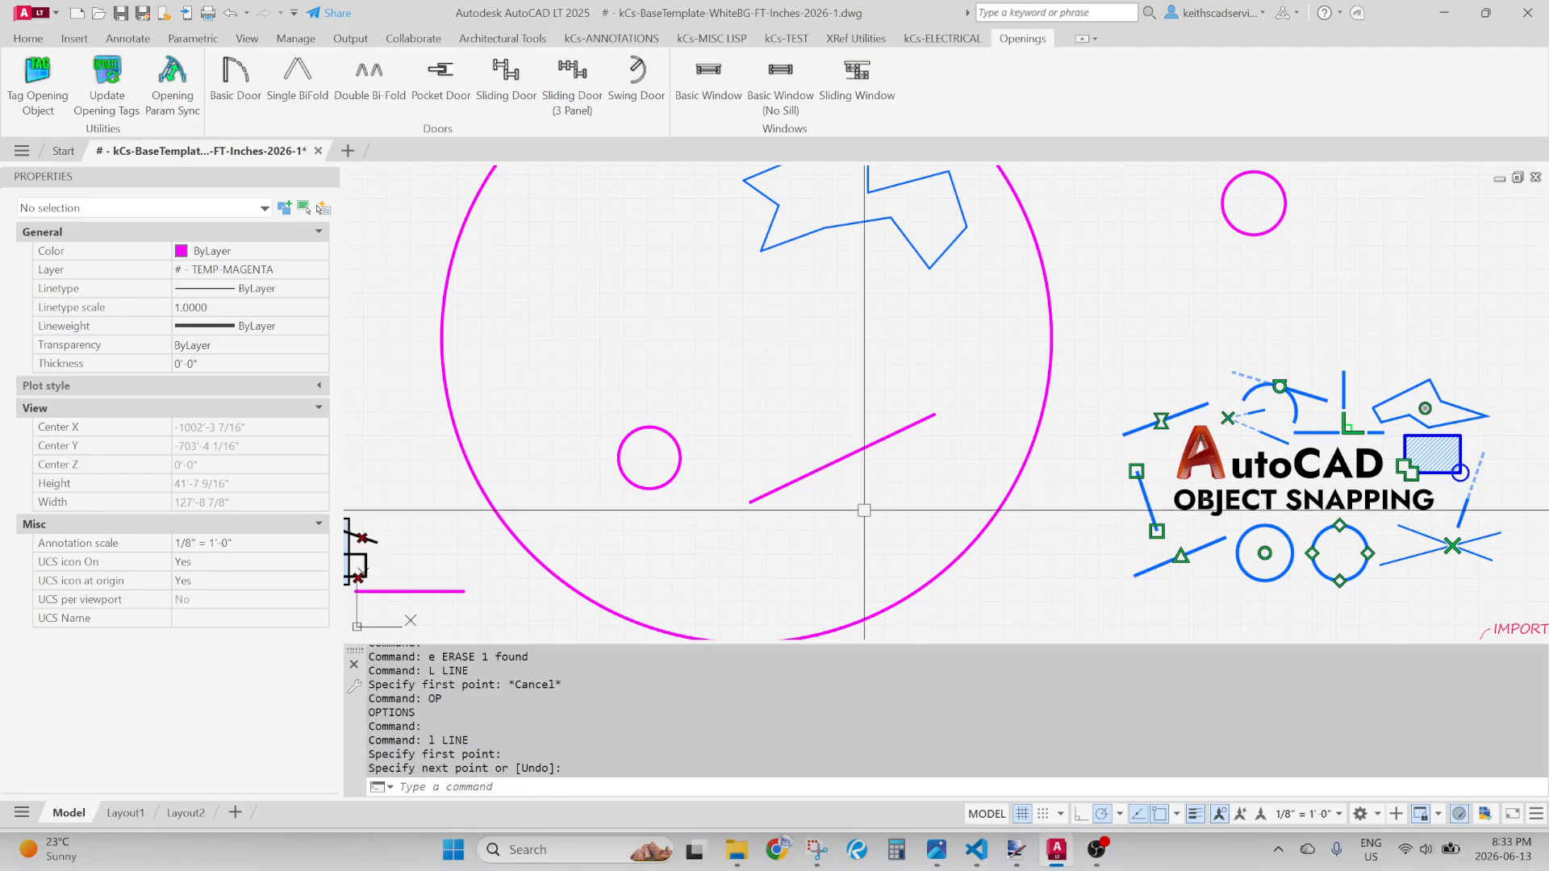
pyautogui.rightClick(864, 509)
pyautogui.click(756, 395)
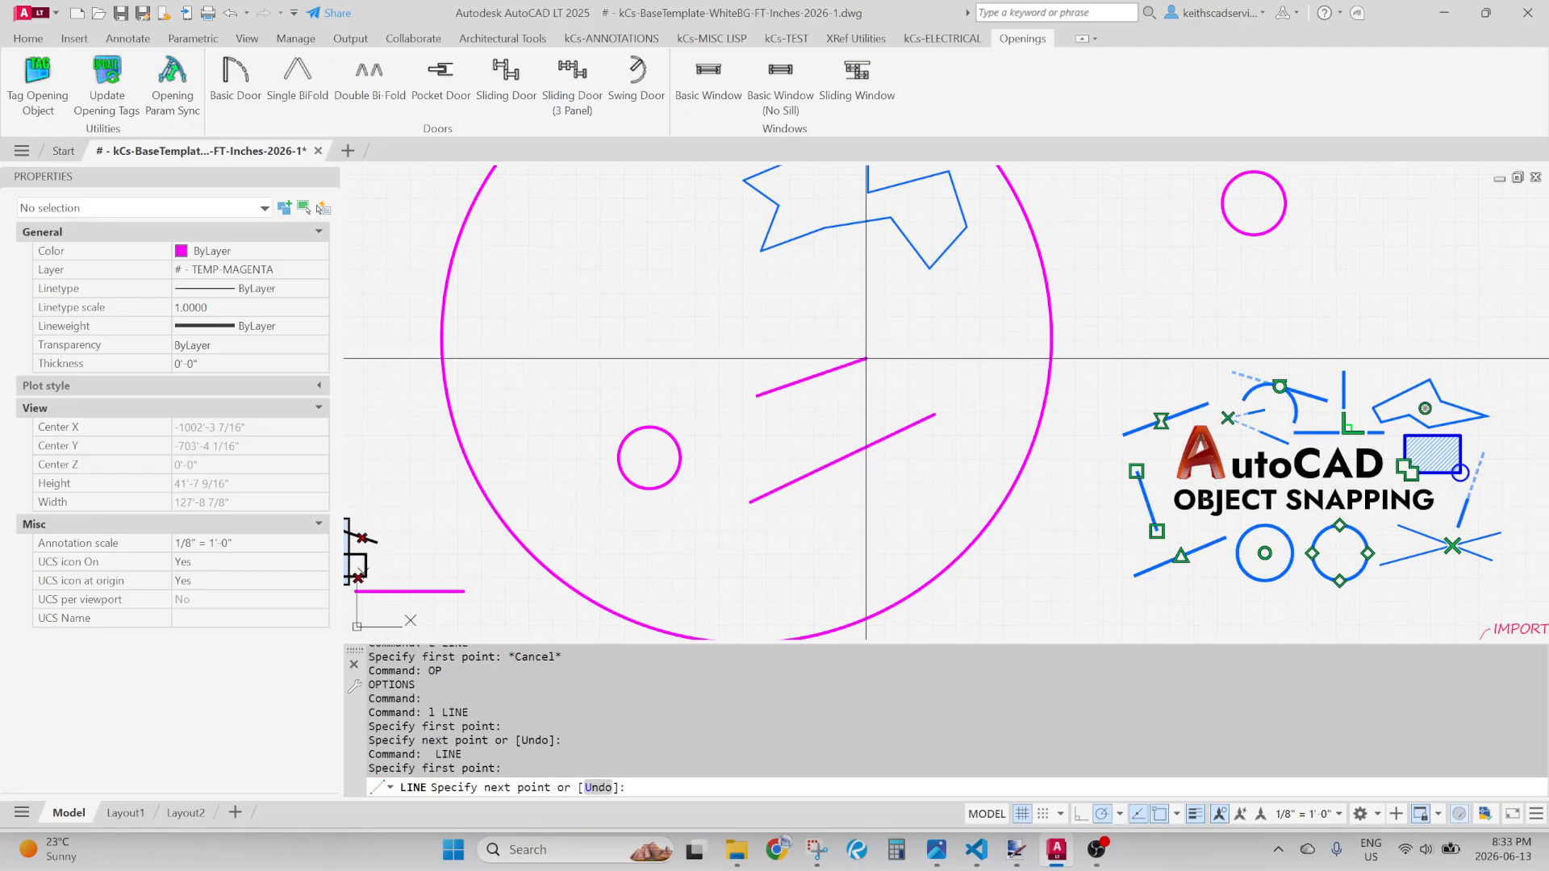
pyautogui.press('Escape')
pyautogui.press('Escape')
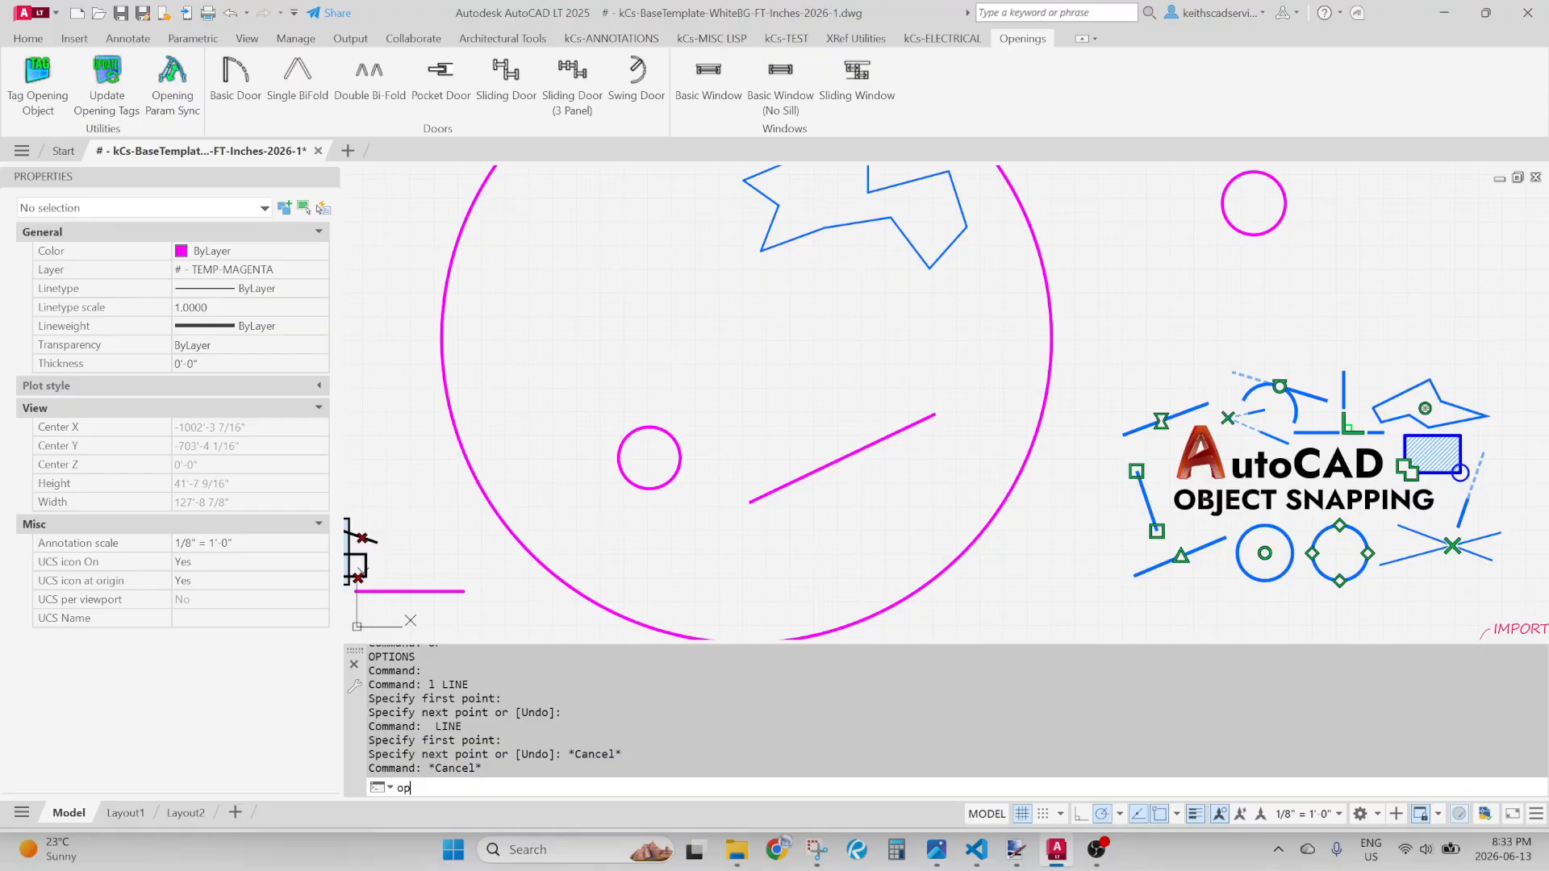
# Reopen Options, check the Command Mode choices under Right-Click Customization again, and accept both dialogs
pyautogui.write('op')
pyautogui.press('Return')
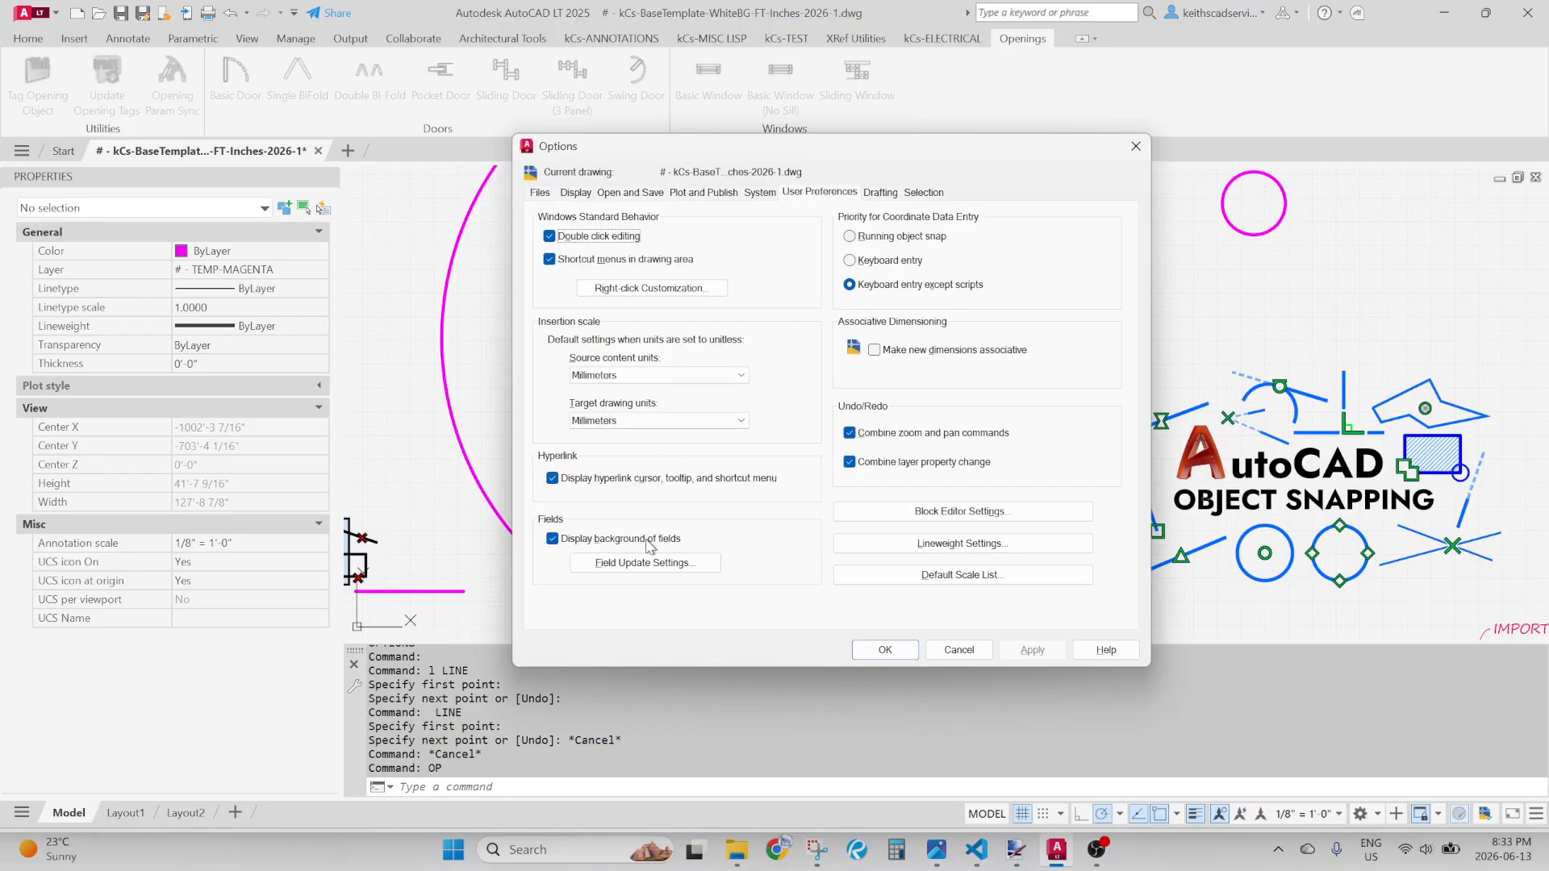
pyautogui.click(642, 288)
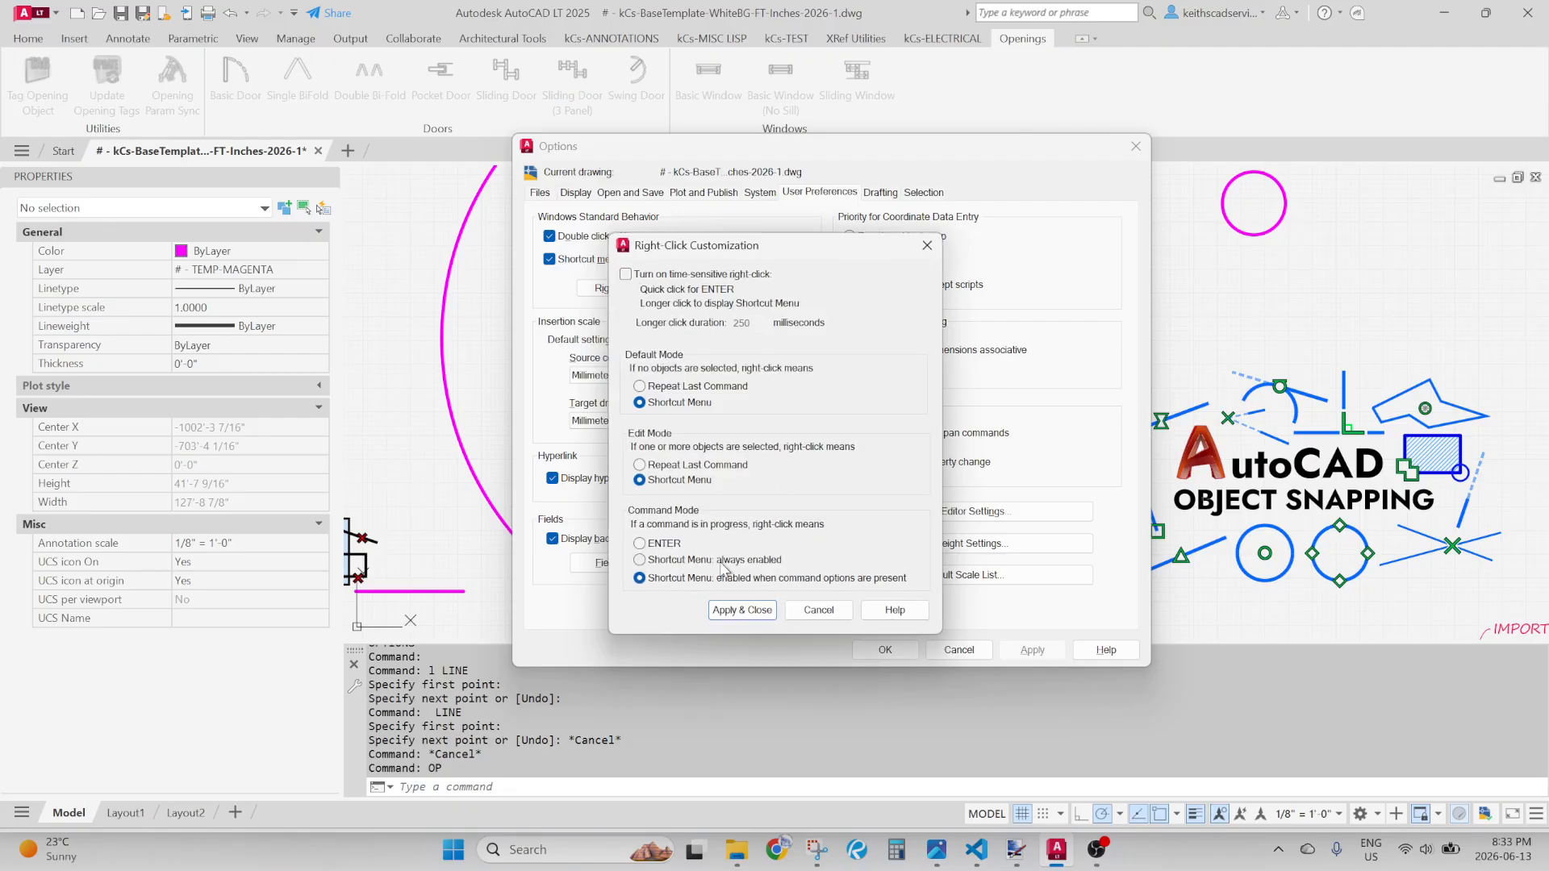
pyautogui.click(753, 612)
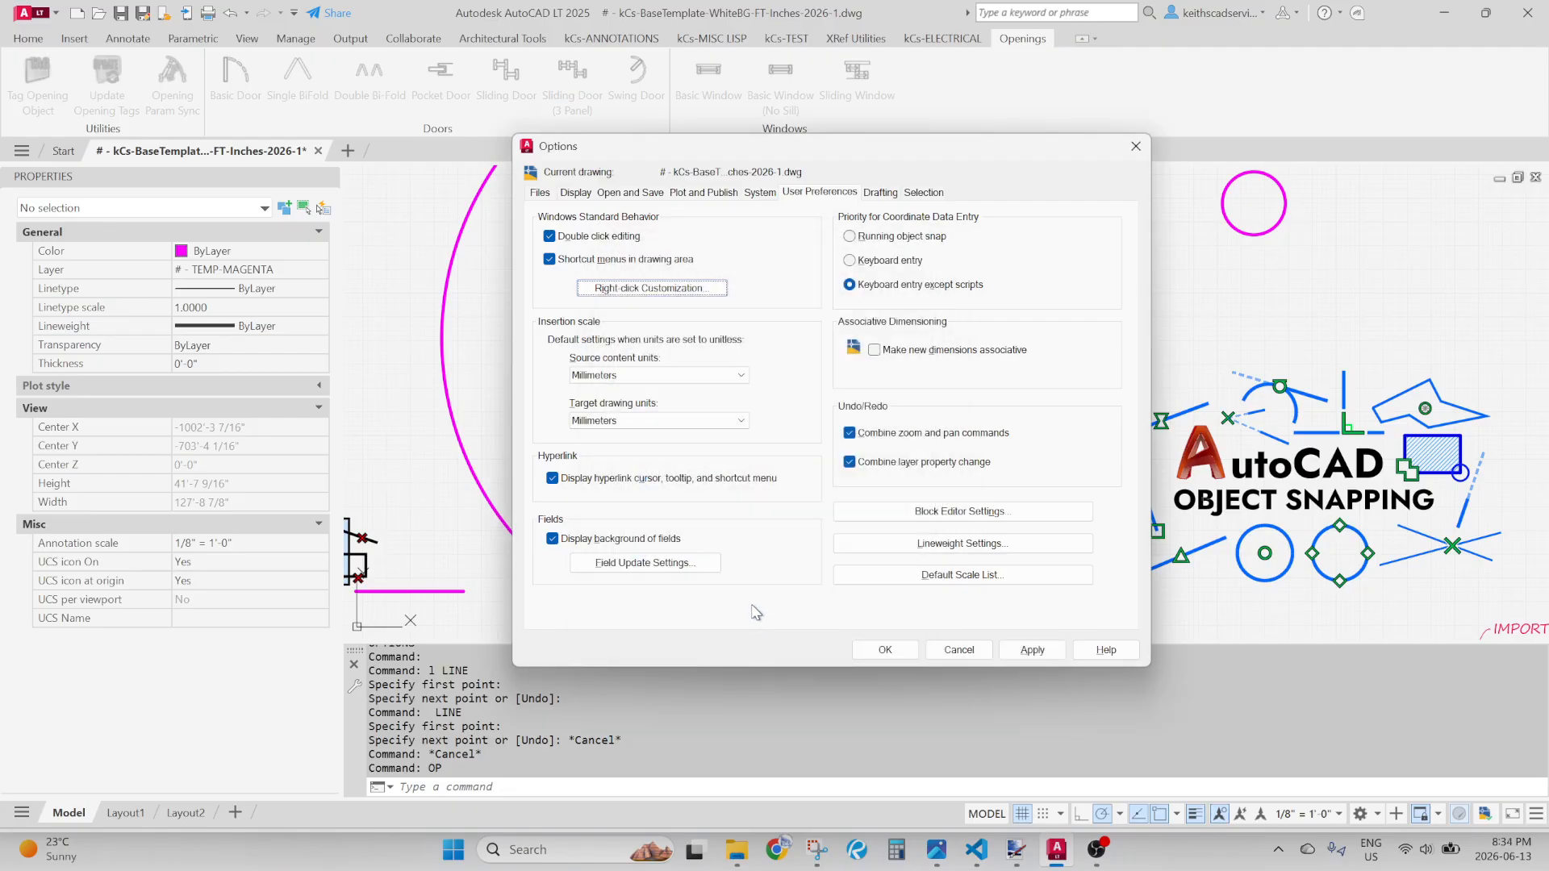
pyautogui.click(885, 651)
# Start a line inside the large circle and choose the Nearest snap from the Osnap Overrides for its first point
pyautogui.moveTo(746, 349); pyautogui.dragTo(732, 482, button='middle')
pyautogui.write('l')
pyautogui.press('Return')
pyautogui.rightClick(734, 450)
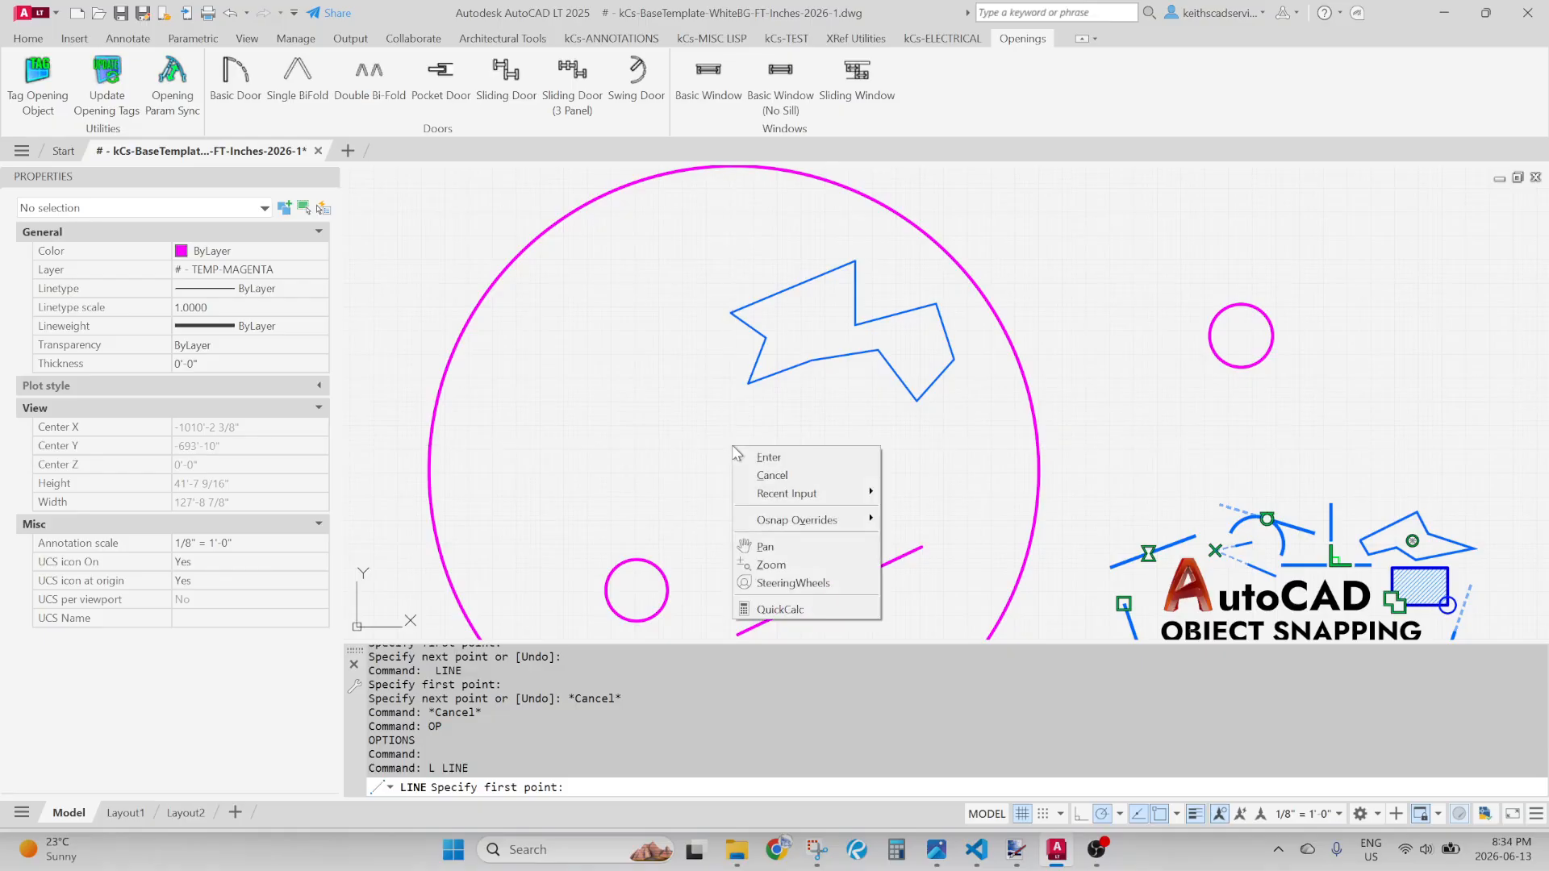
pyautogui.moveTo(837, 525)
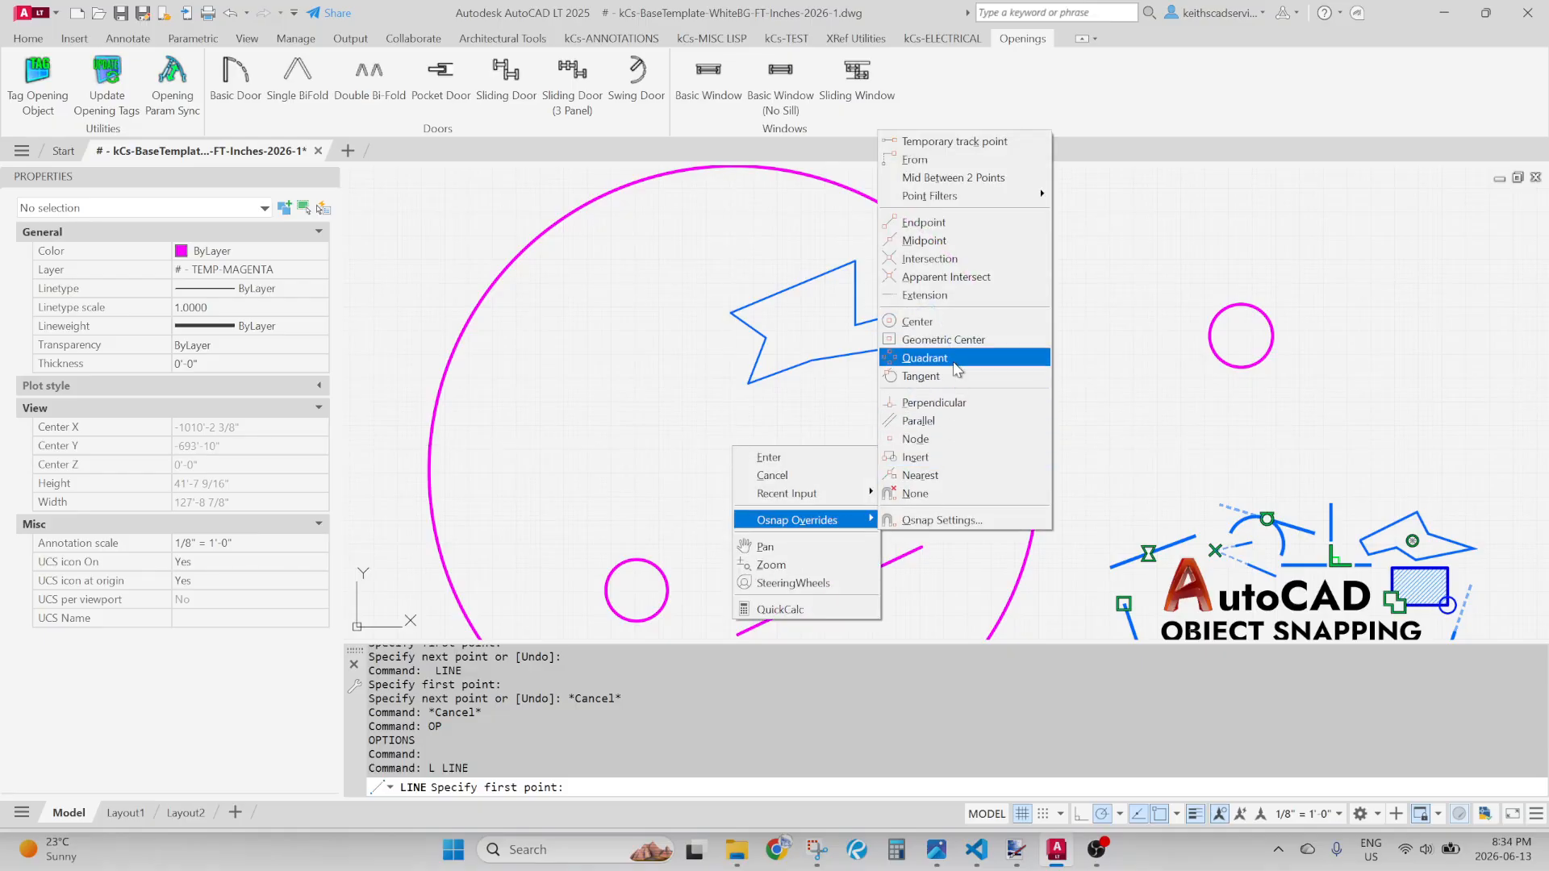
pyautogui.click(908, 475)
# Place the line's first point along the slanted magenta line with the Nearest snap and end it in the open space above
pyautogui.scroll(3, 893, 446)
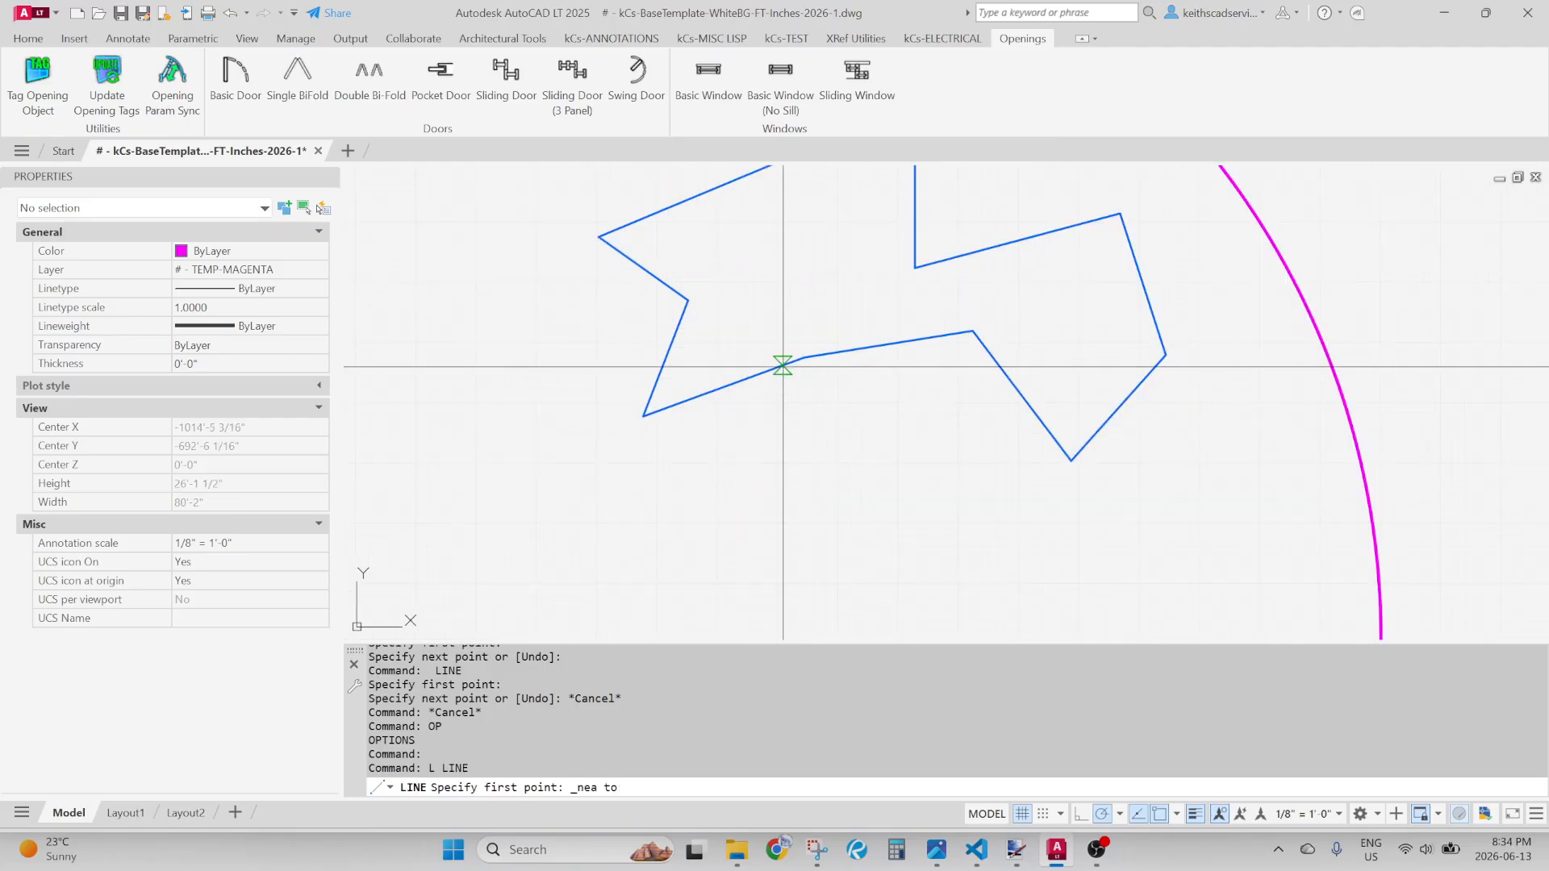
pyautogui.scroll(-3, 802, 356)
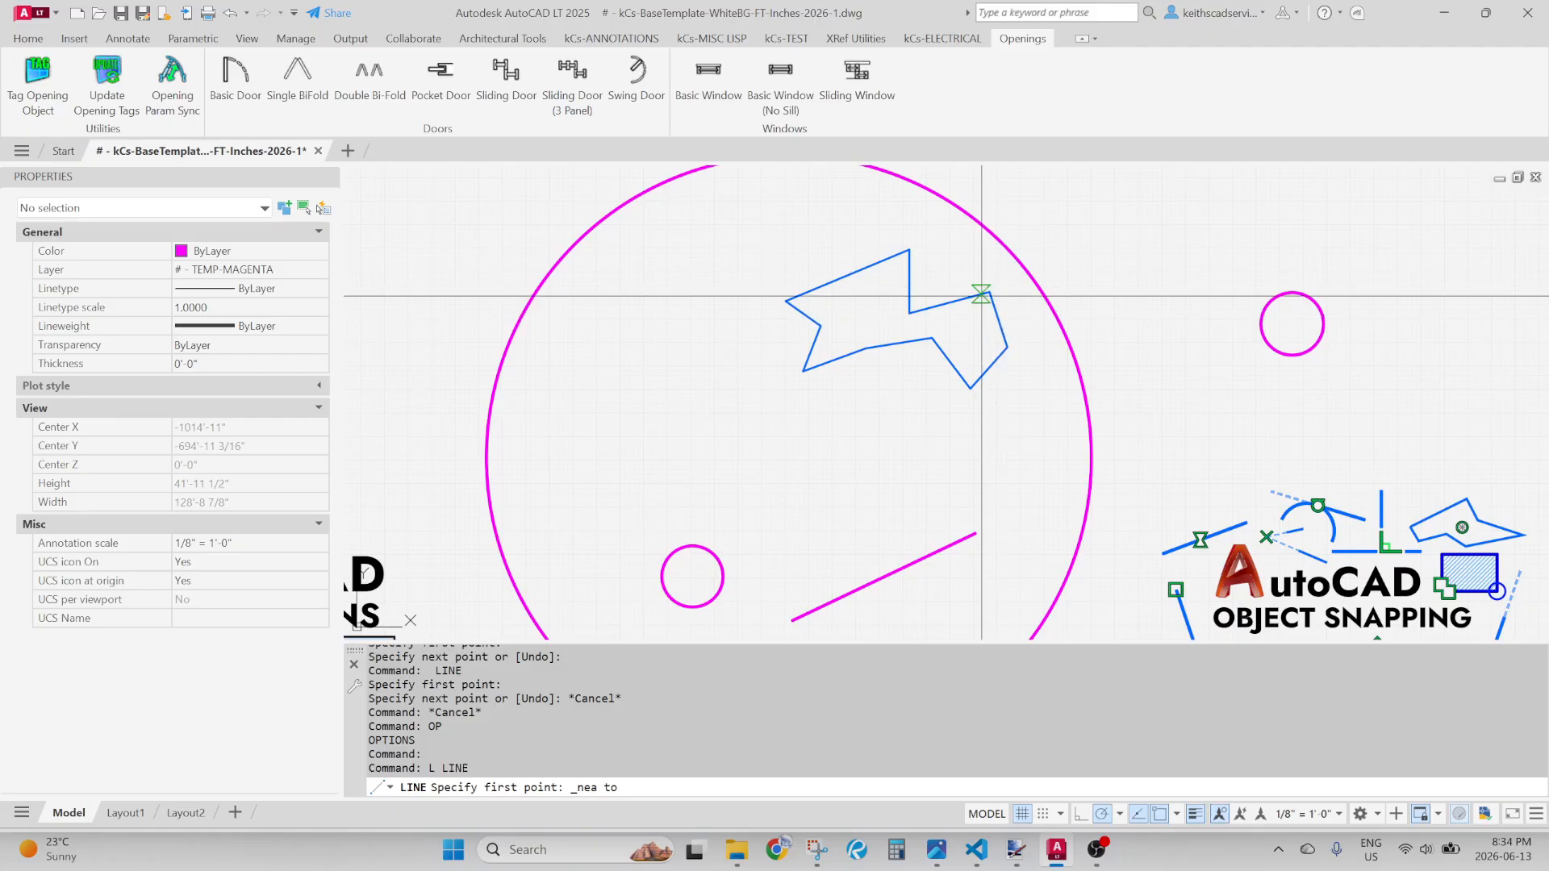
pyautogui.moveTo(791, 435); pyautogui.dragTo(877, 253, button='middle')
pyautogui.scroll(2, 854, 418)
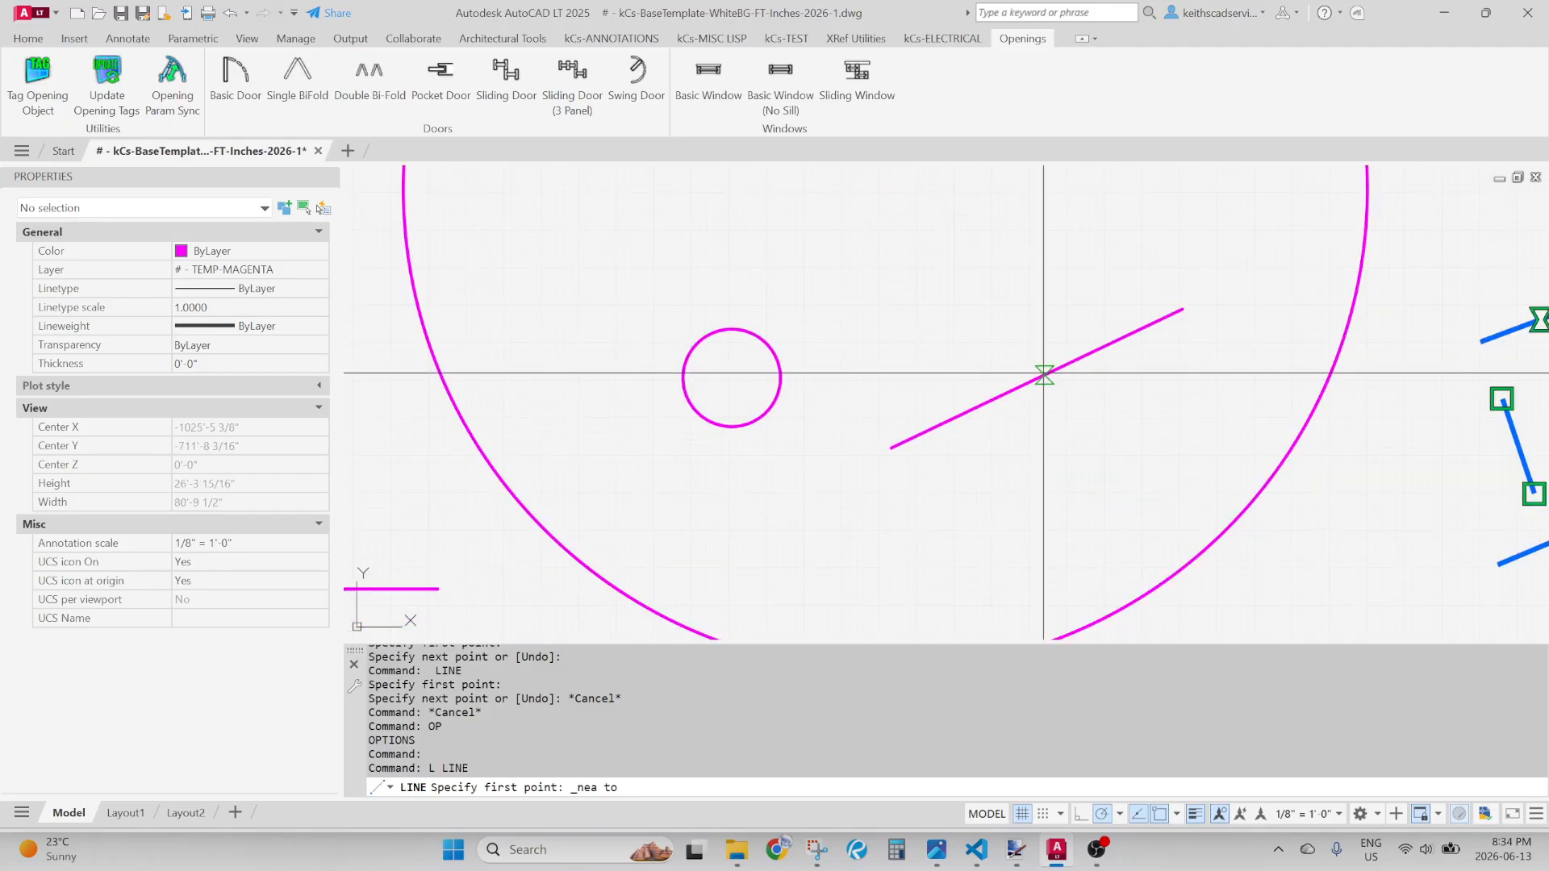
pyautogui.scroll(2, 1044, 375)
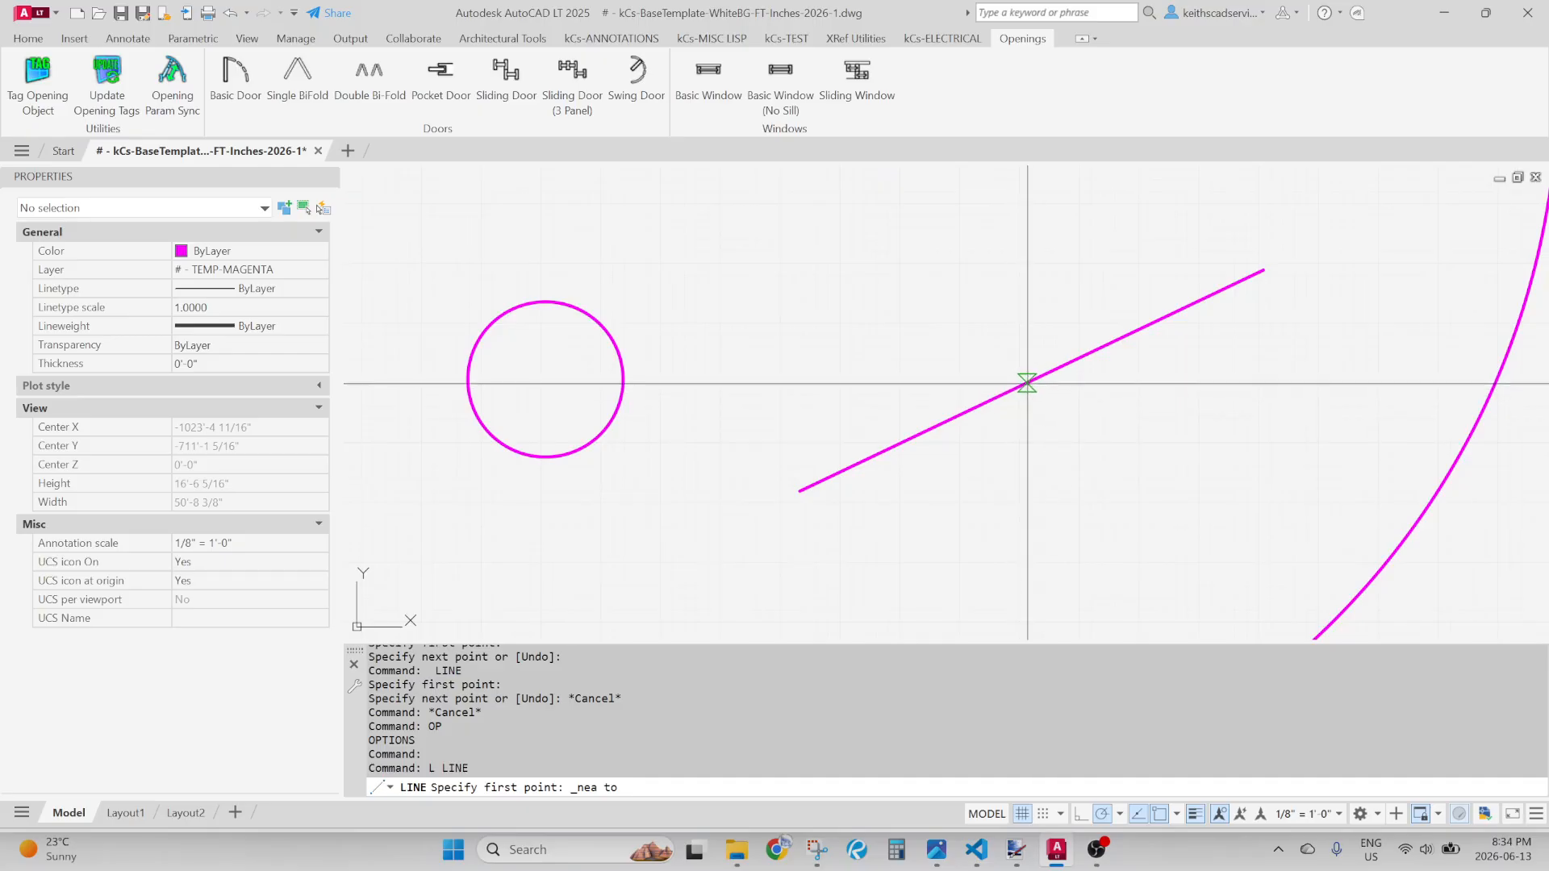
pyautogui.click(1017, 387)
pyautogui.moveTo(1030, 374); pyautogui.dragTo(1043, 491, button='middle')
pyautogui.click(820, 231)
pyautogui.press('Return')
# Draw a second trial line from the slanted magenta line up into the open space above it
pyautogui.press('Return')
pyautogui.click(1044, 498)
pyautogui.click(914, 202)
pyautogui.press('Return')
# Erase the two trial lines drawn from the slanted magenta line
pyautogui.scroll(4, 1049, 496)
pyautogui.scroll(-8, 917, 446)
pyautogui.click(897, 325)
pyautogui.click(807, 382)
pyautogui.write('e')
pyautogui.press('space')
pyautogui.moveTo(853, 305)
pyautogui.mouseDown(button='middle')
pyautogui.moveTo(810, 454)
pyautogui.moveTo(789, 310)
pyautogui.mouseUp(button='middle')
pyautogui.press('Escape')
pyautogui.press('Escape')
pyautogui.press('Escape')
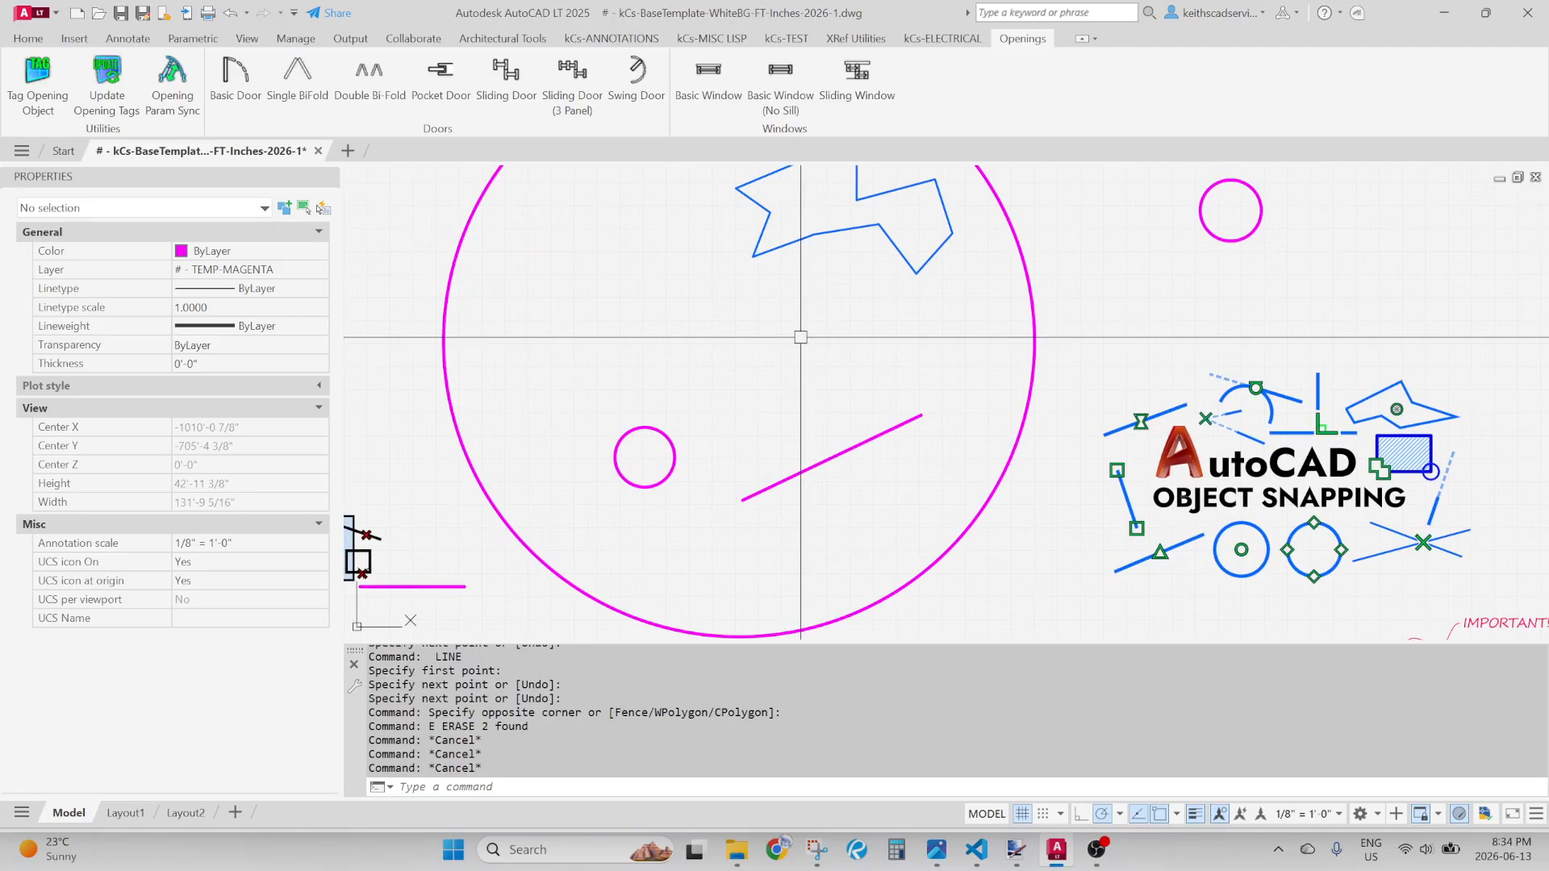
# Start a line and try the typed Nearest override NEA for its first point
pyautogui.write('l')
pyautogui.press('space')
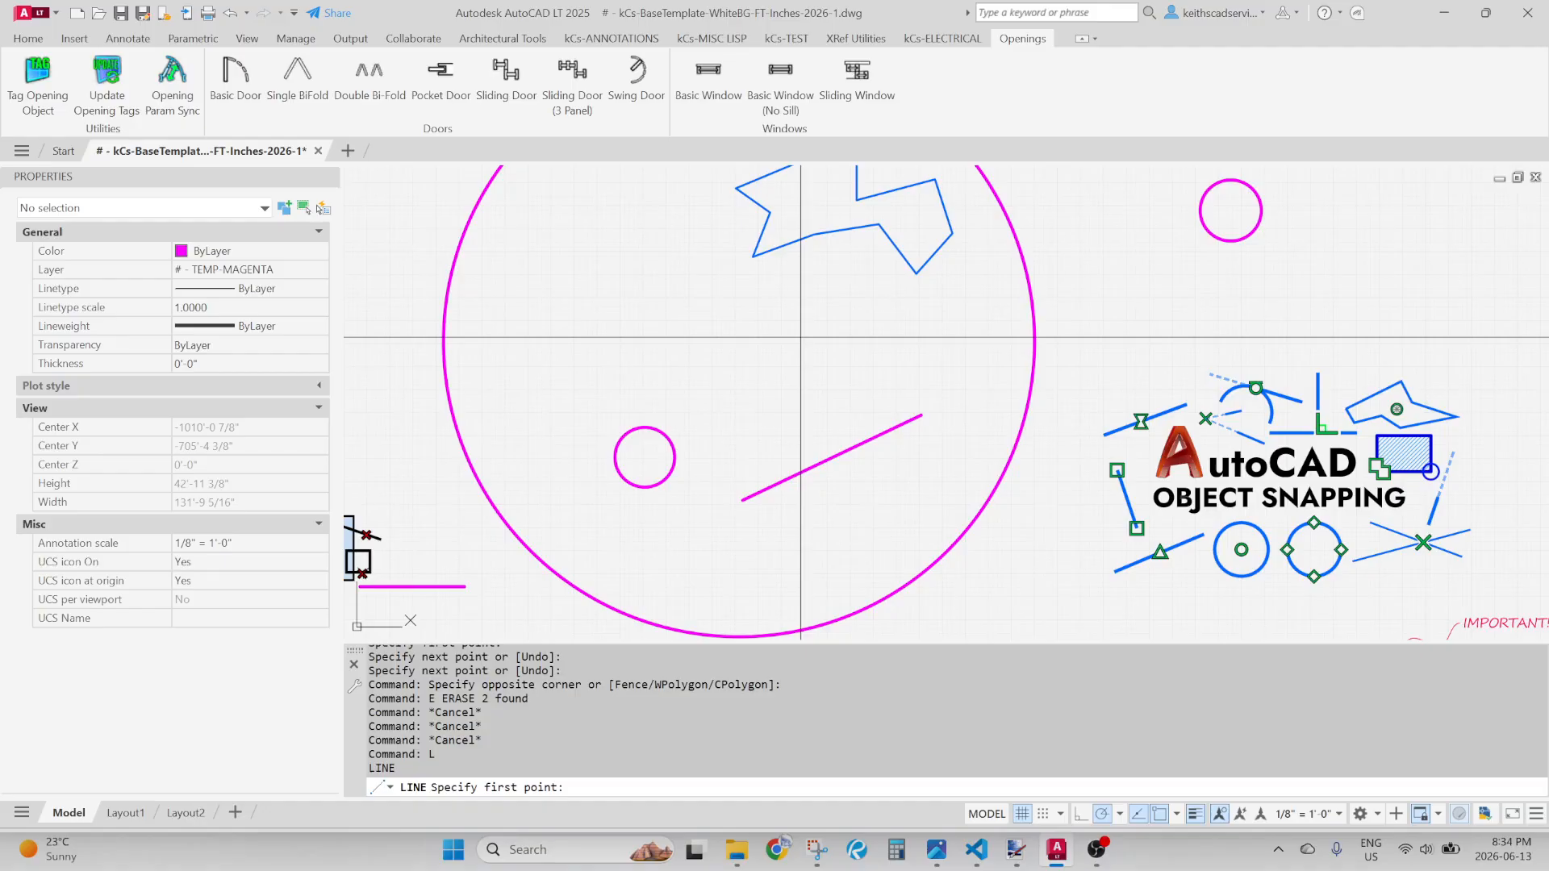
pyautogui.write('nea')
pyautogui.press('space')
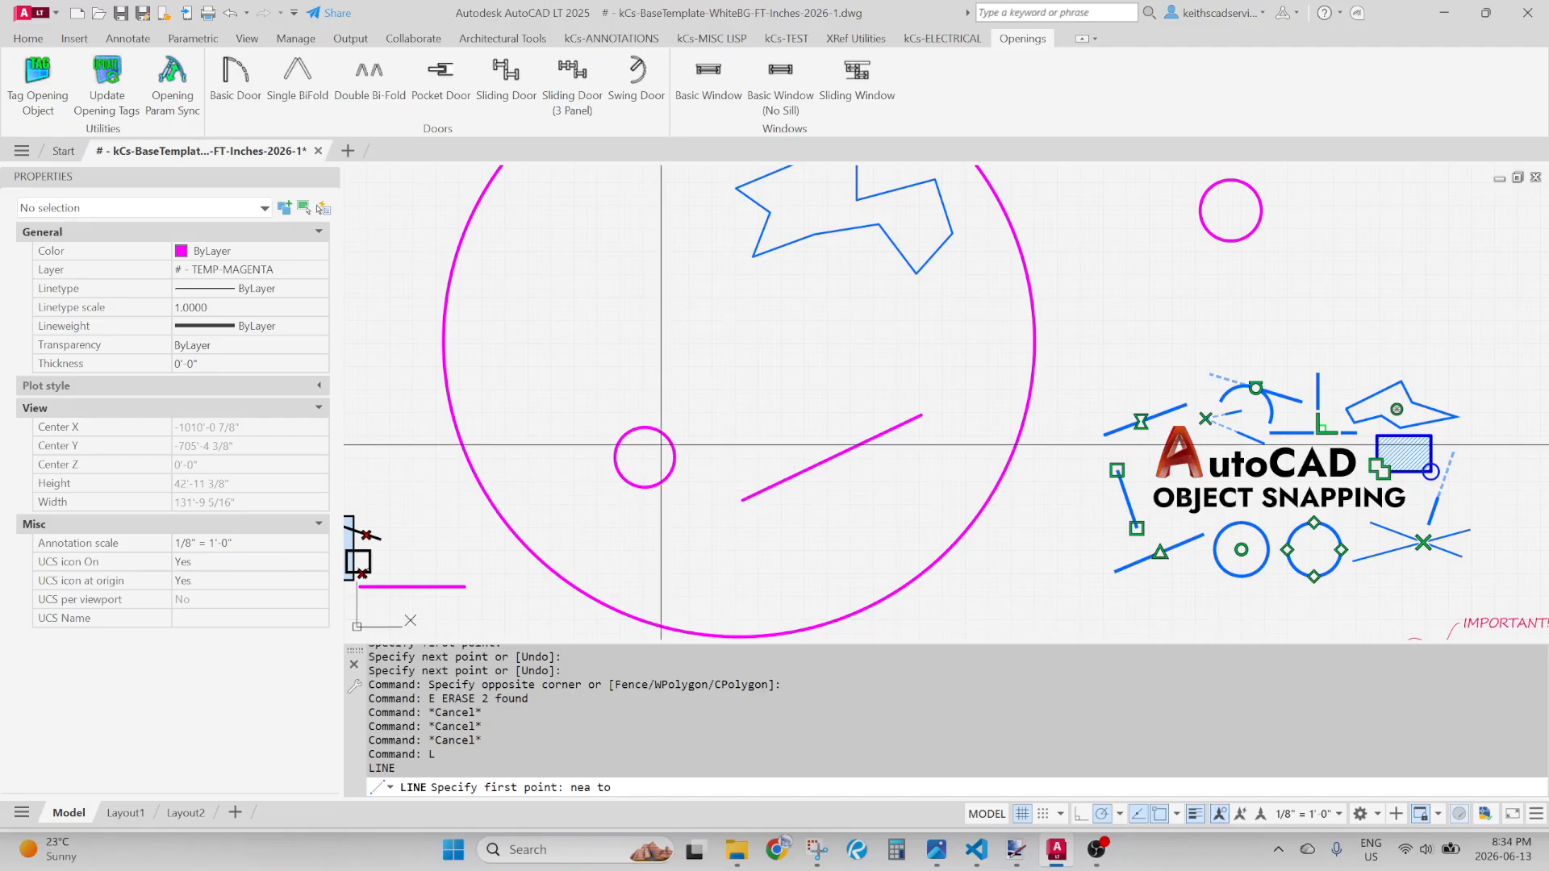
pyautogui.press('space')
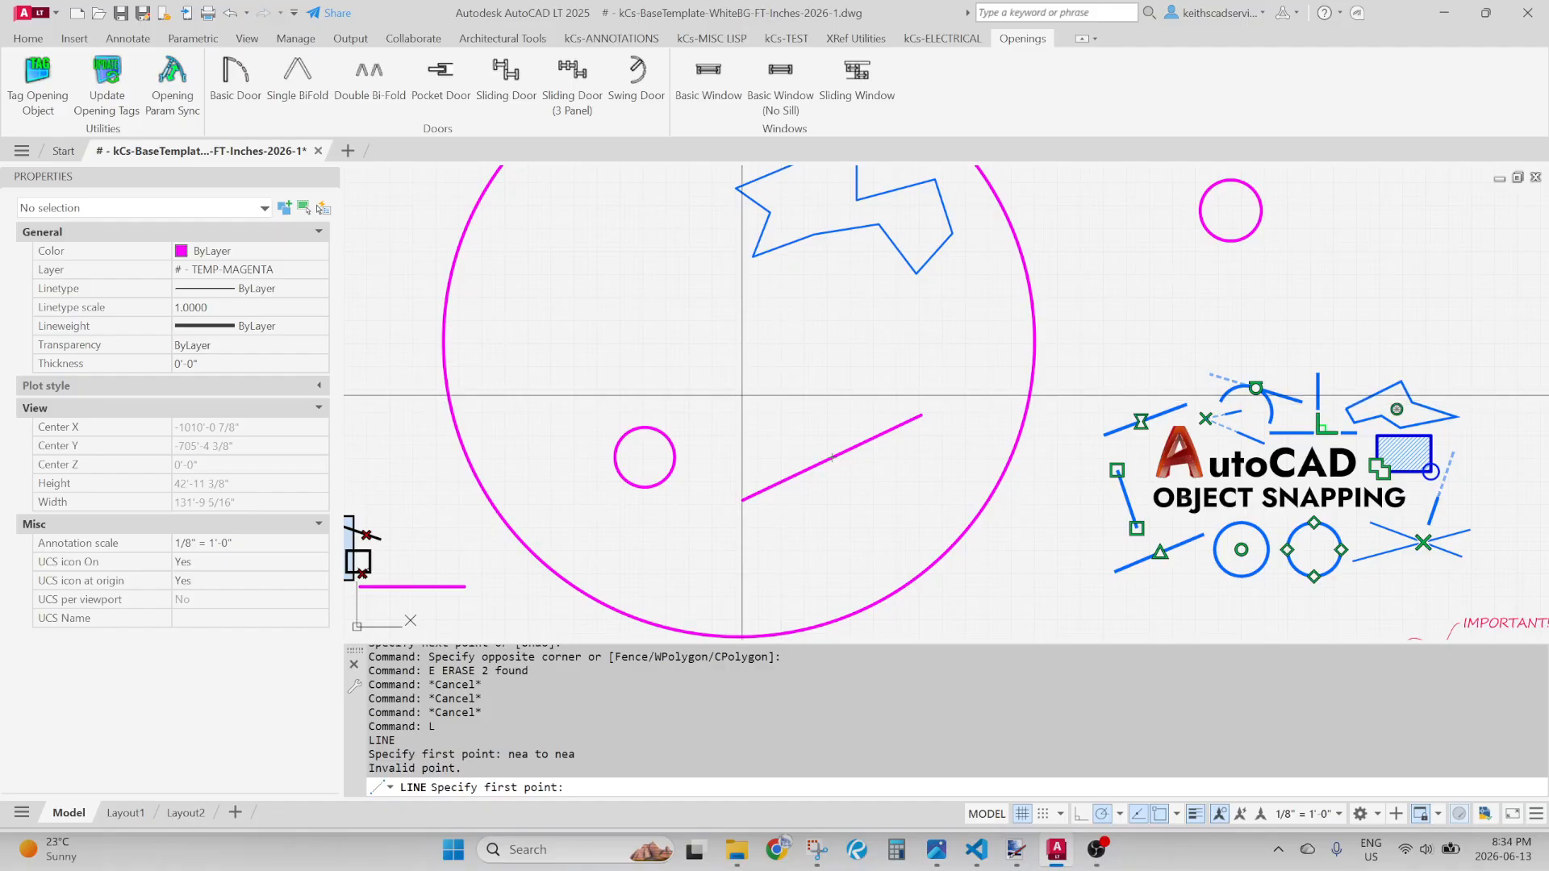
# Draw the line from the large circle's centre to the small inner circle's centre, using the CEN override for both points
pyautogui.press('space')
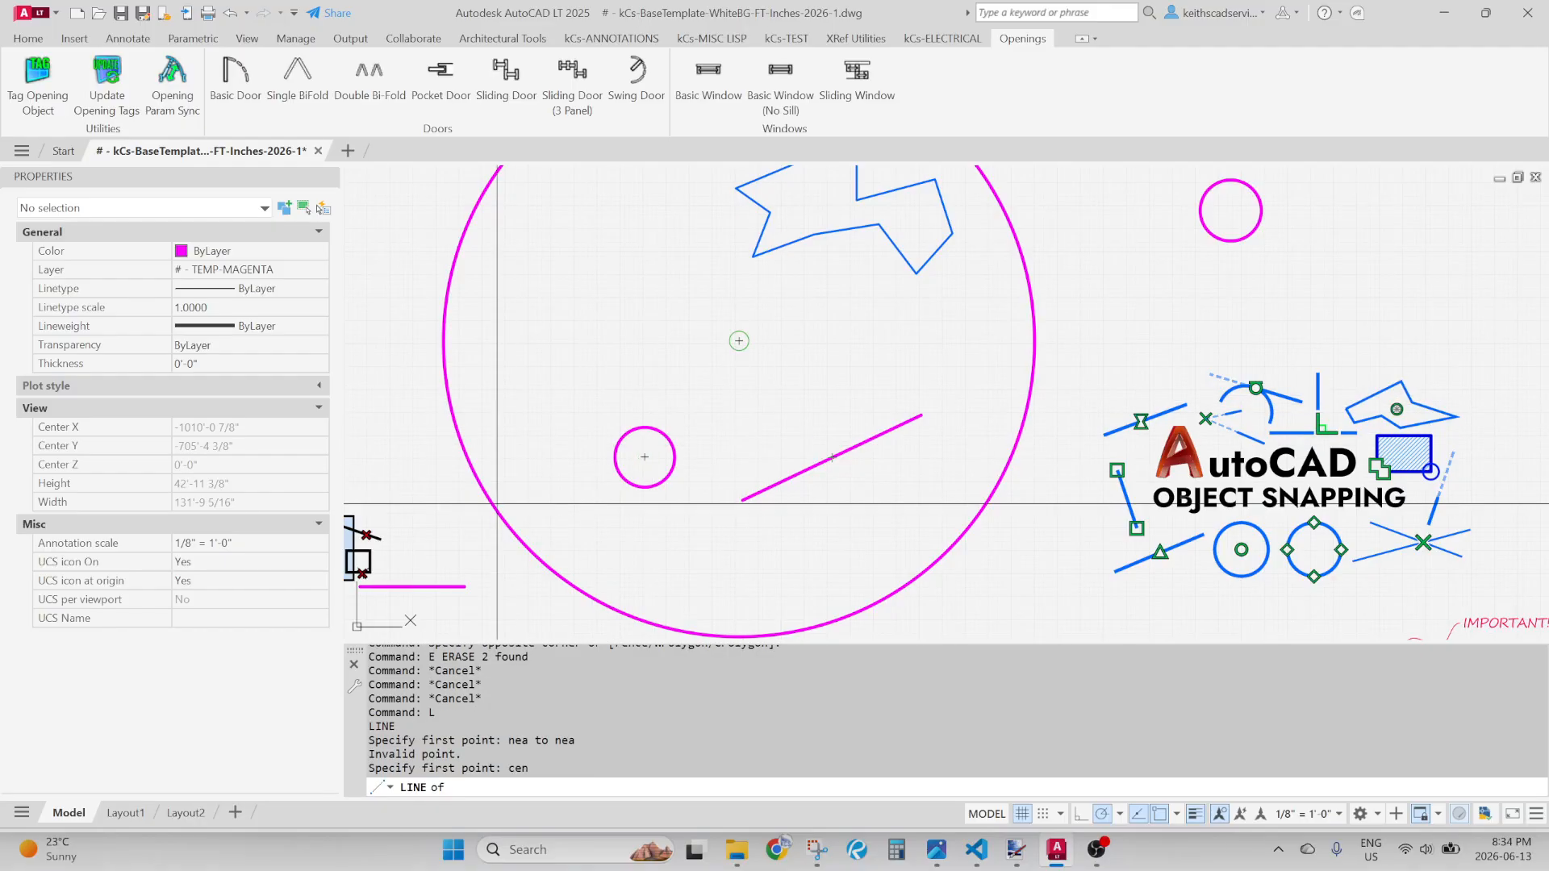
pyautogui.click(831, 458)
pyautogui.write('c')
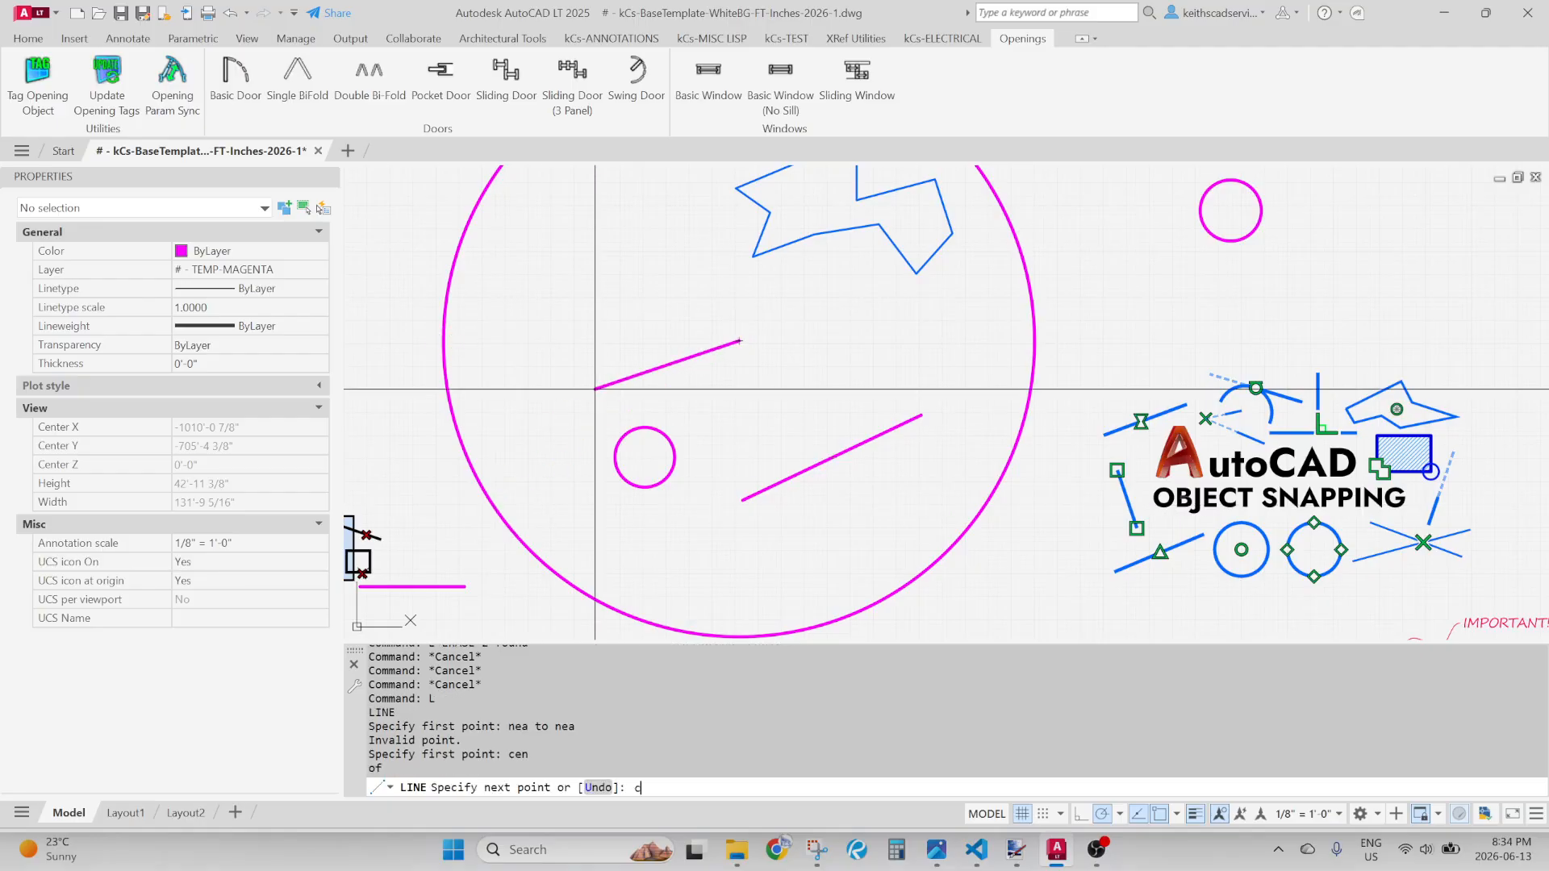
pyautogui.write('en')
pyautogui.press('space')
pyautogui.click(633, 436)
# Examine the contents list, especially its first item on object snaps and overrides
pyautogui.scroll(-2, 868, 318)
pyautogui.moveTo(868, 318); pyautogui.dragTo(684, 439, button='middle')
pyautogui.moveTo(709, 516); pyautogui.dragTo(636, 352, button='middle')
pyautogui.moveTo(886, 491); pyautogui.dragTo(789, 450, button='middle')
pyautogui.scroll(3, 733, 387)
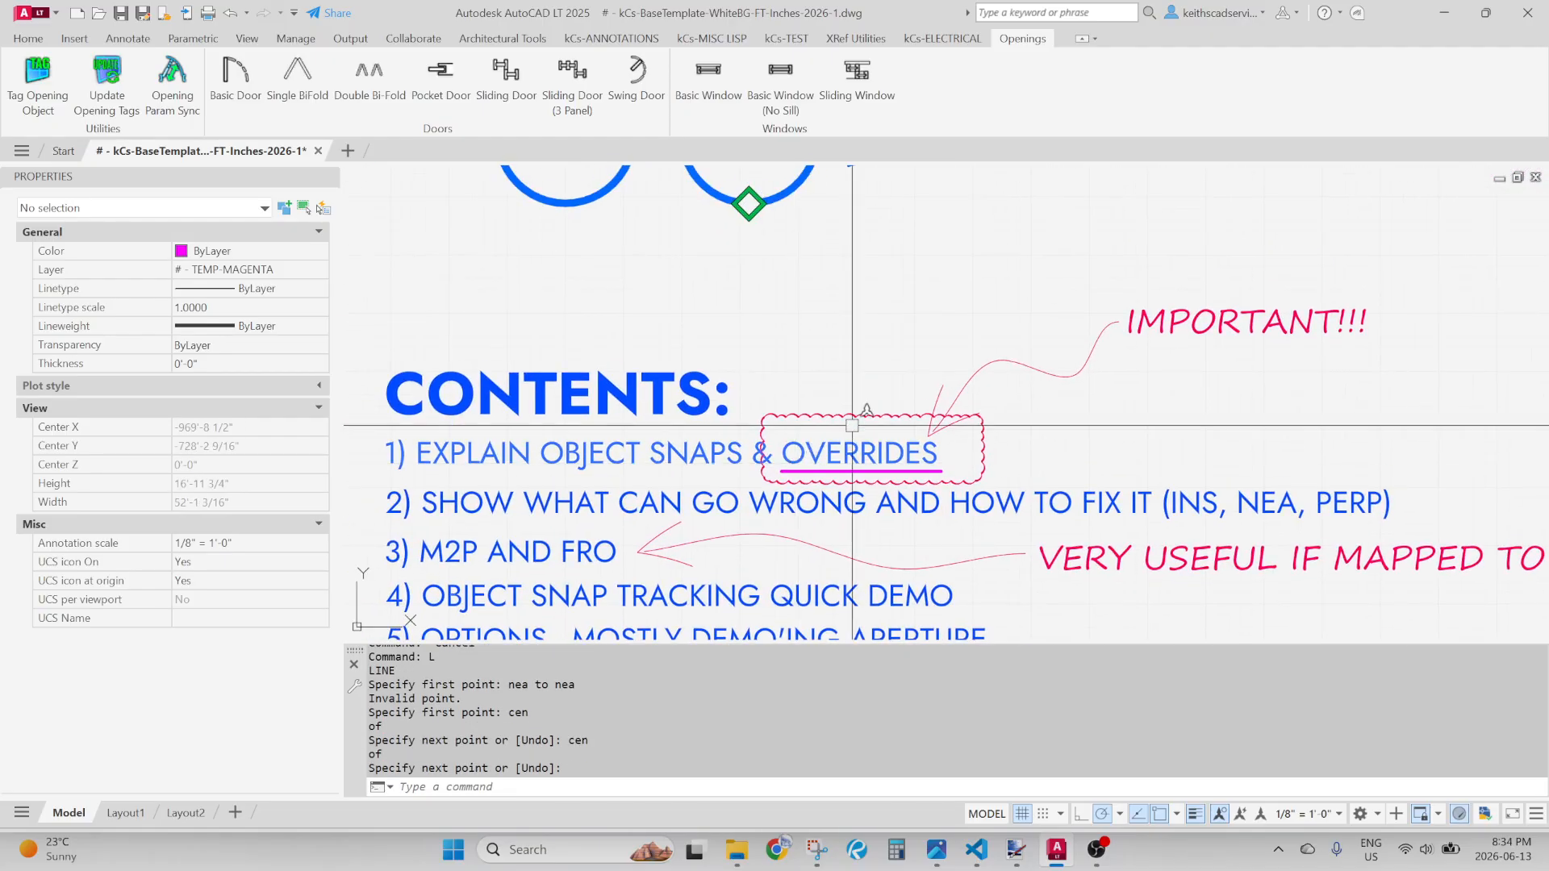
pyautogui.scroll(-2, 849, 443)
pyautogui.moveTo(805, 393); pyautogui.dragTo(887, 493, button='middle')
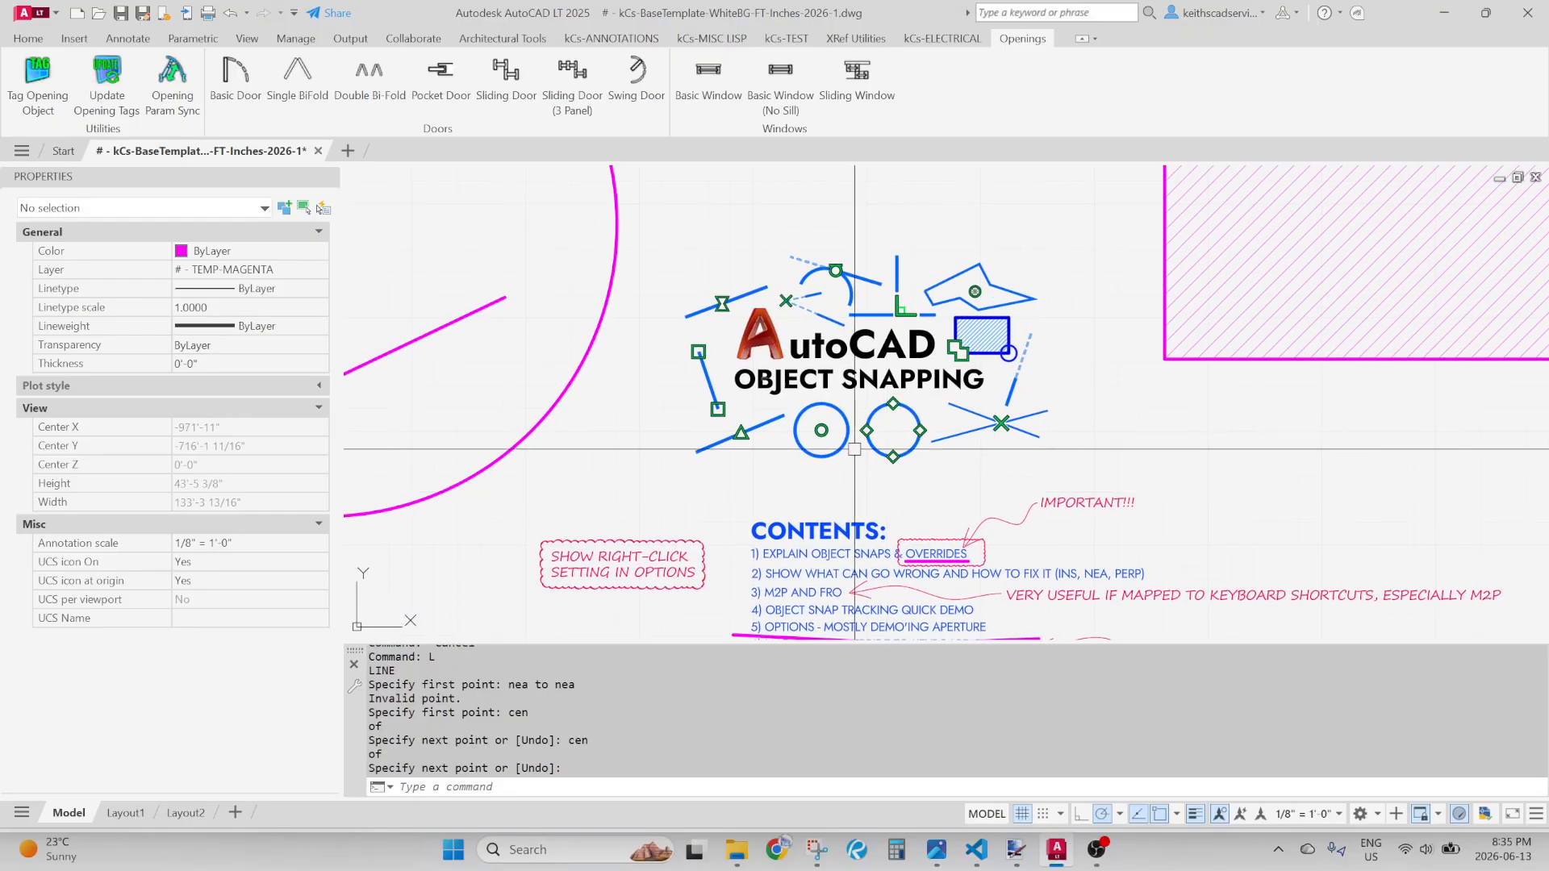
pyautogui.moveTo(777, 317); pyautogui.dragTo(819, 438, button='middle')
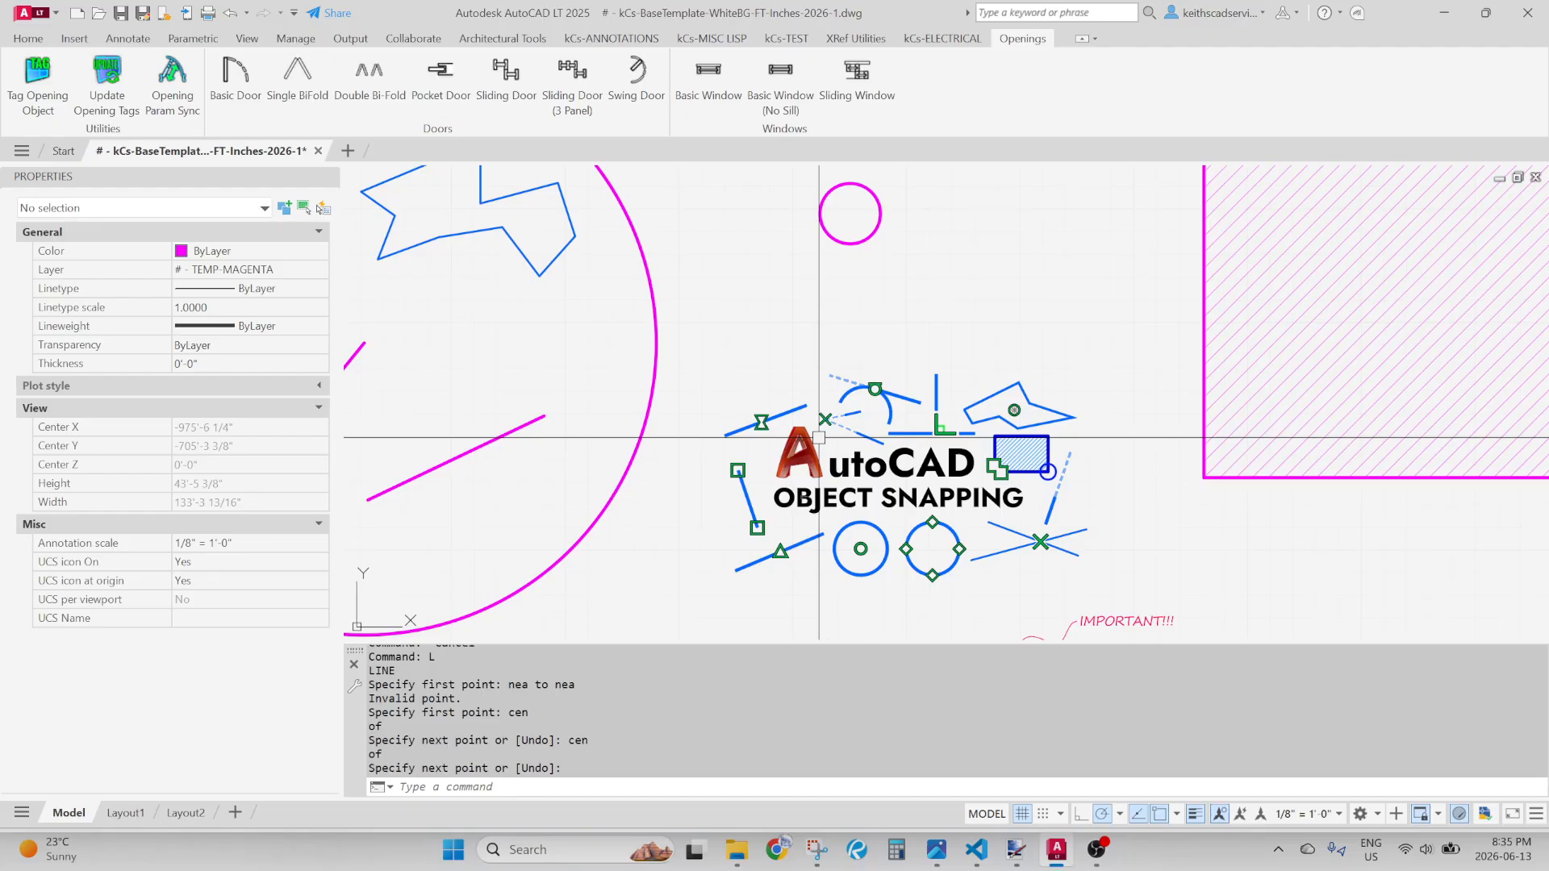
# Draw a line from the blue polygon's geometric centre, using the GCEN override, to a free point below it inside the large circle
pyautogui.moveTo(902, 284); pyautogui.dragTo(1130, 406, button='middle')
pyautogui.scroll(2, 640, 275)
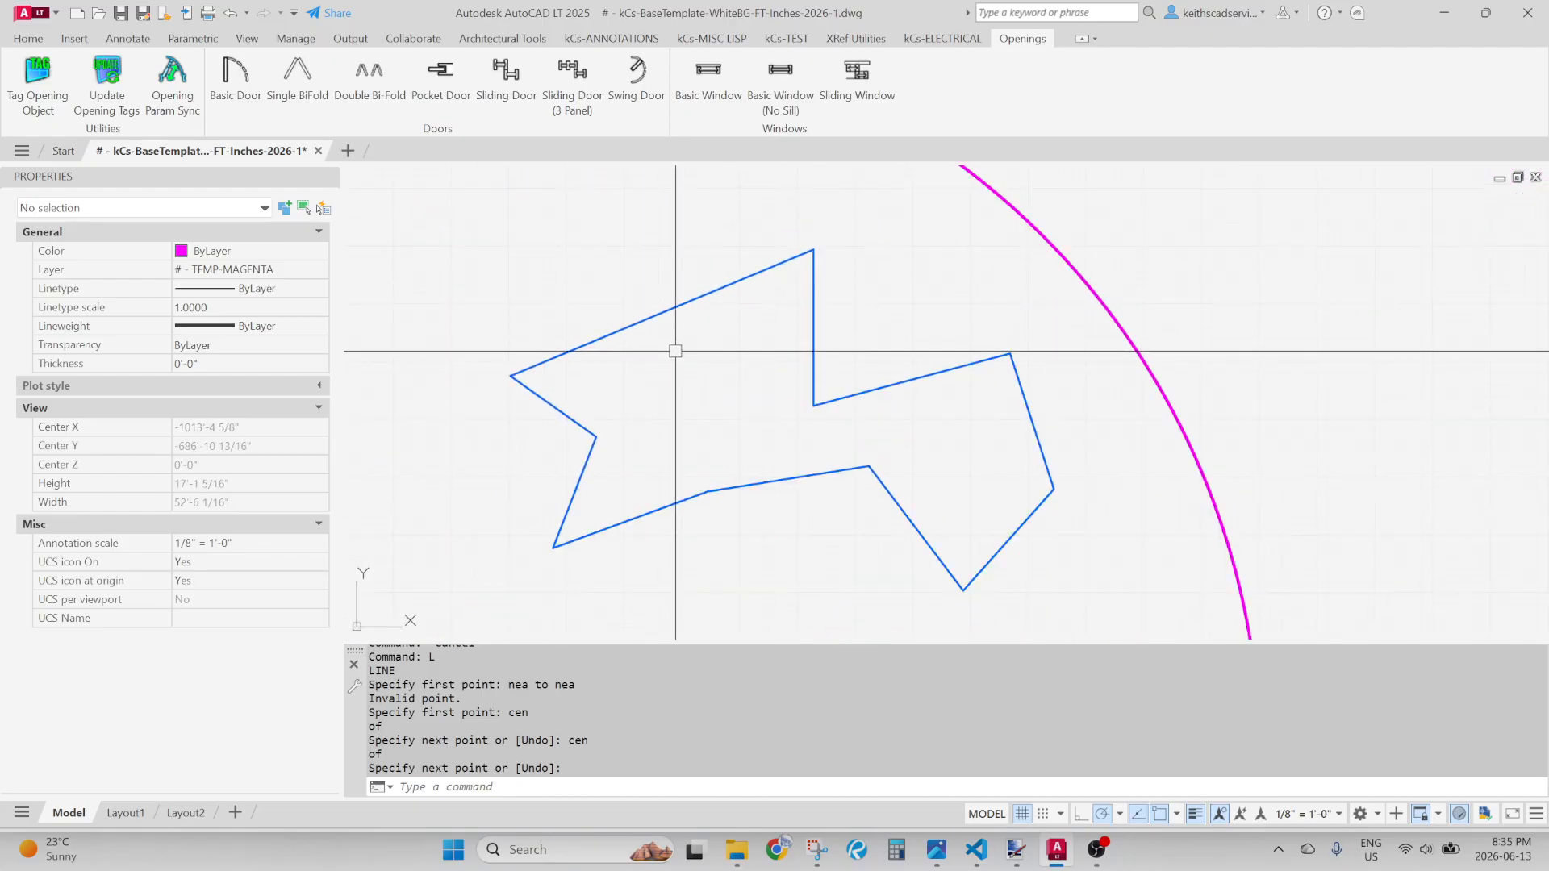
pyautogui.write('L')
pyautogui.press('Return')
pyautogui.moveTo(785, 476); pyautogui.dragTo(729, 412, button='middle')
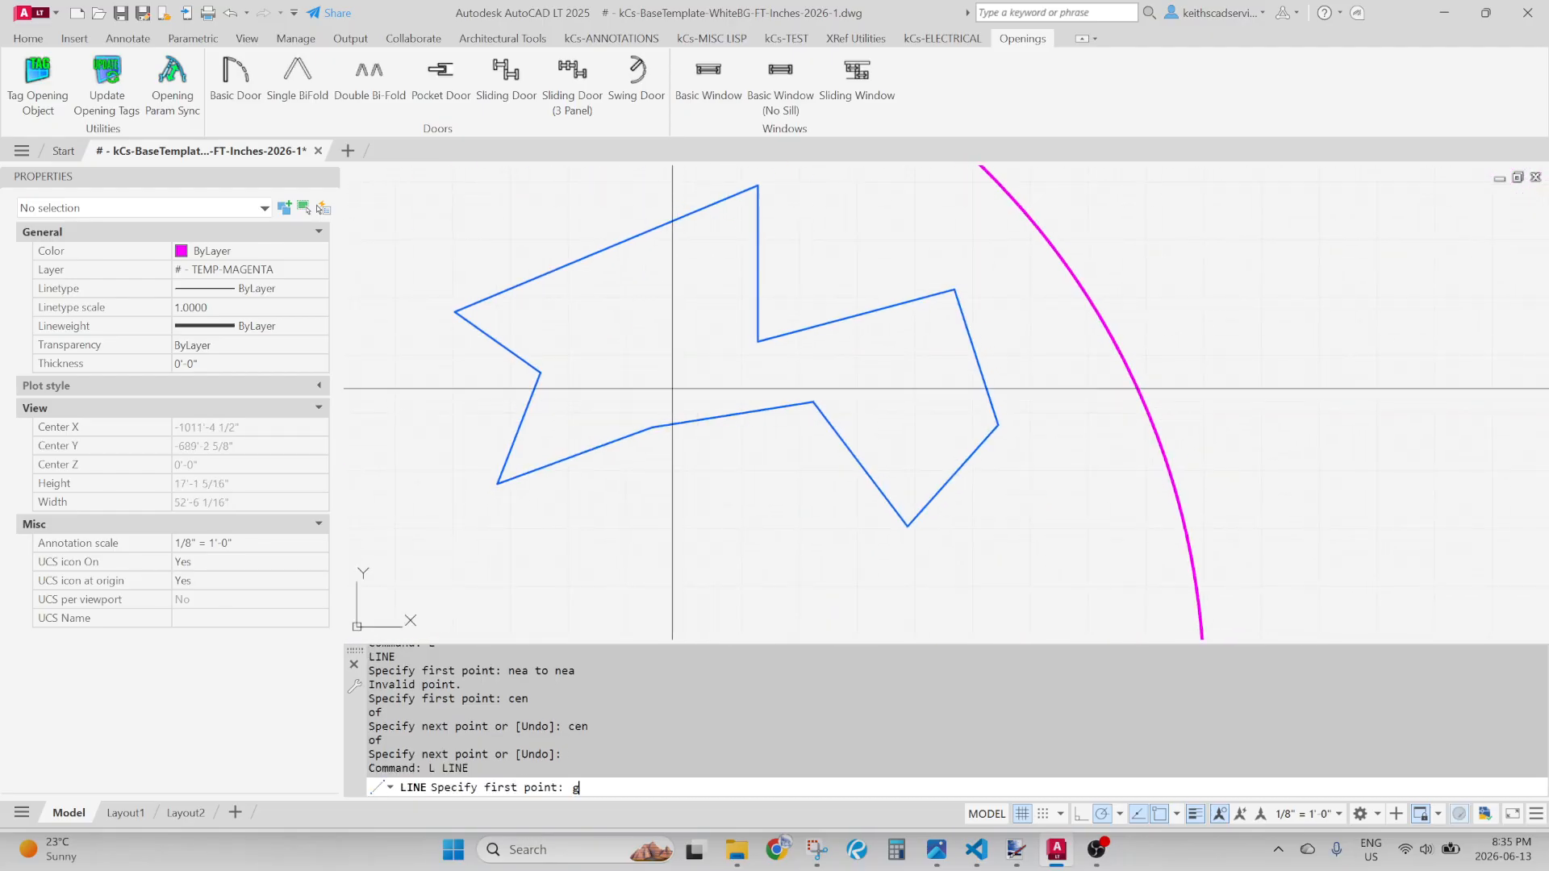
pyautogui.press('Return')
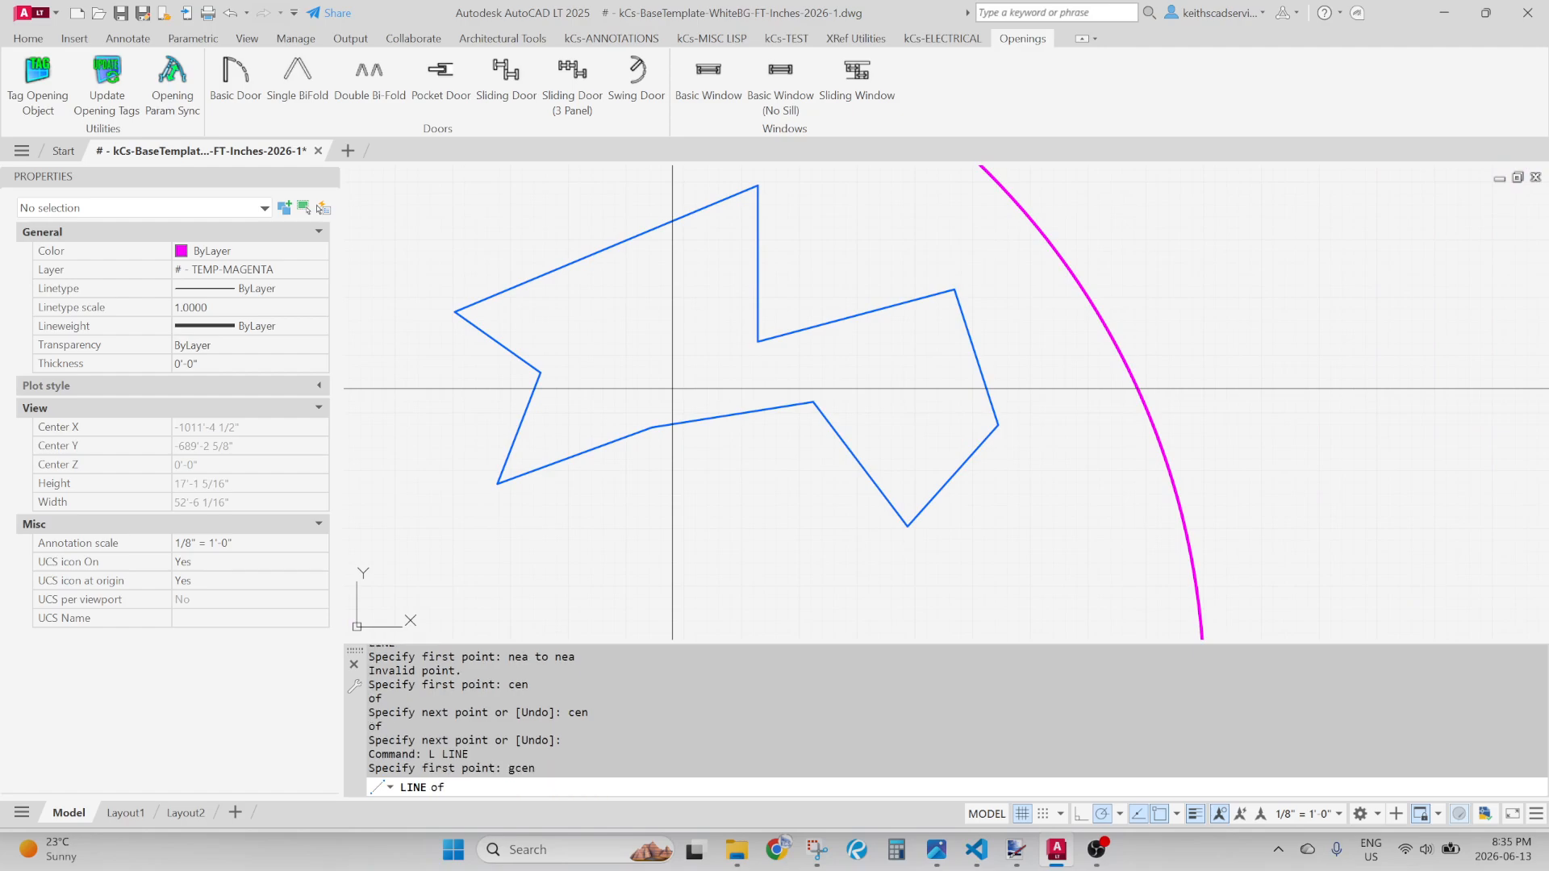
pyautogui.click(652, 425)
pyautogui.scroll(-5, 653, 428)
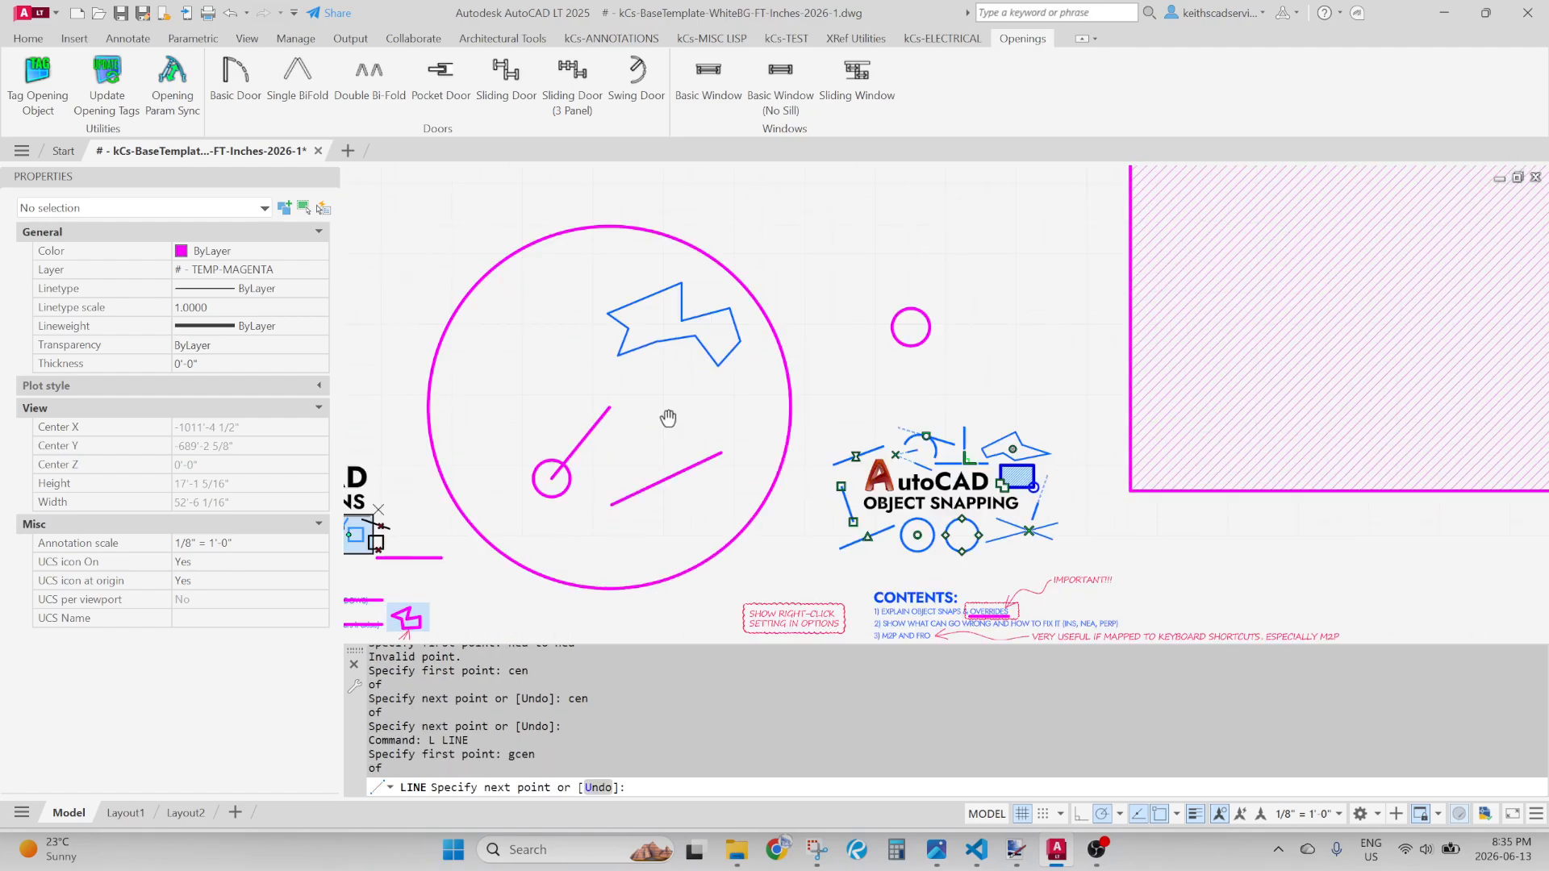
pyautogui.click(634, 513)
pyautogui.press('Return')
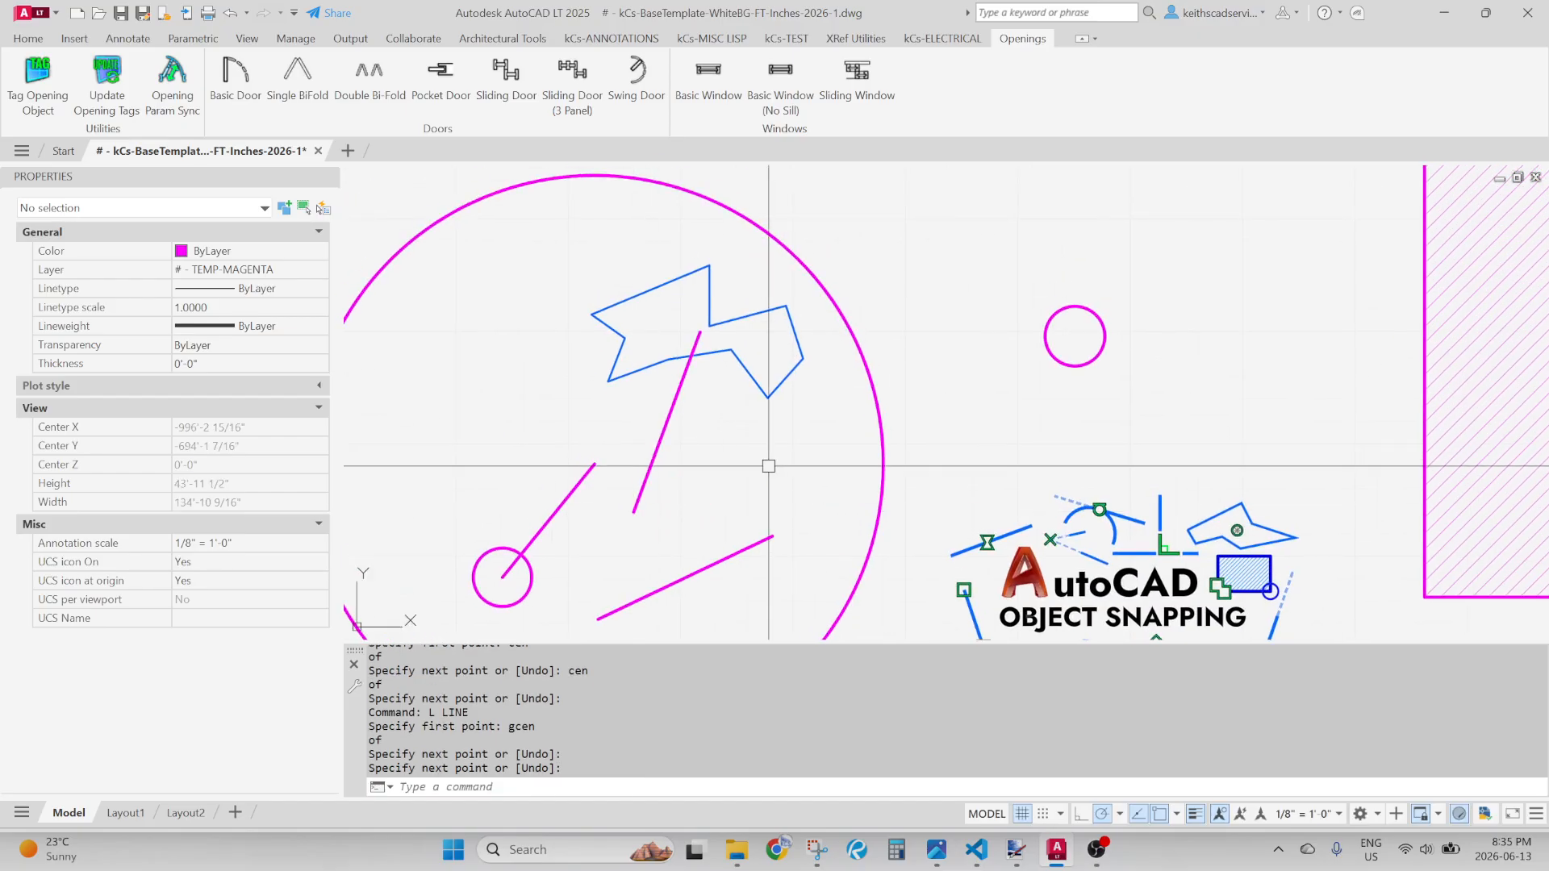
pyautogui.write('rec')
pyautogui.press('Return')
pyautogui.press('Escape')
pyautogui.press('Escape')
# Strike through item 1 of the contents list with a line
pyautogui.moveTo(830, 638); pyautogui.dragTo(632, 319, button='middle')
pyautogui.scroll(5, 968, 573)
pyautogui.moveTo(847, 310)
pyautogui.mouseDown(button='middle')
pyautogui.moveTo(826, 417)
pyautogui.moveTo(706, 431)
pyautogui.mouseUp(button='middle')
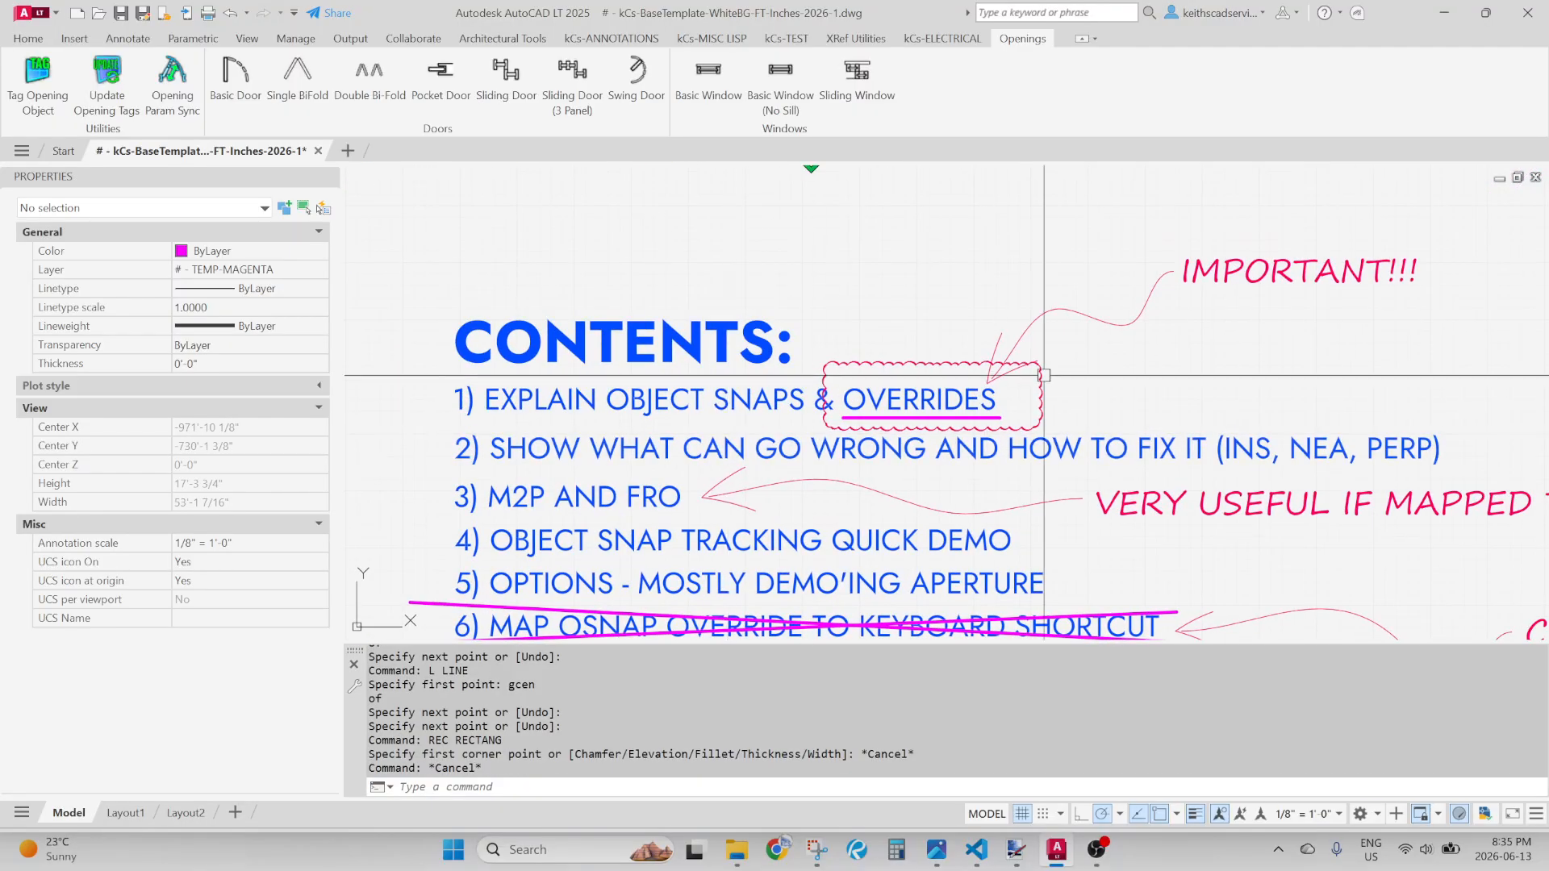
pyautogui.write('l')
pyautogui.press('Return')
pyautogui.click(400, 364)
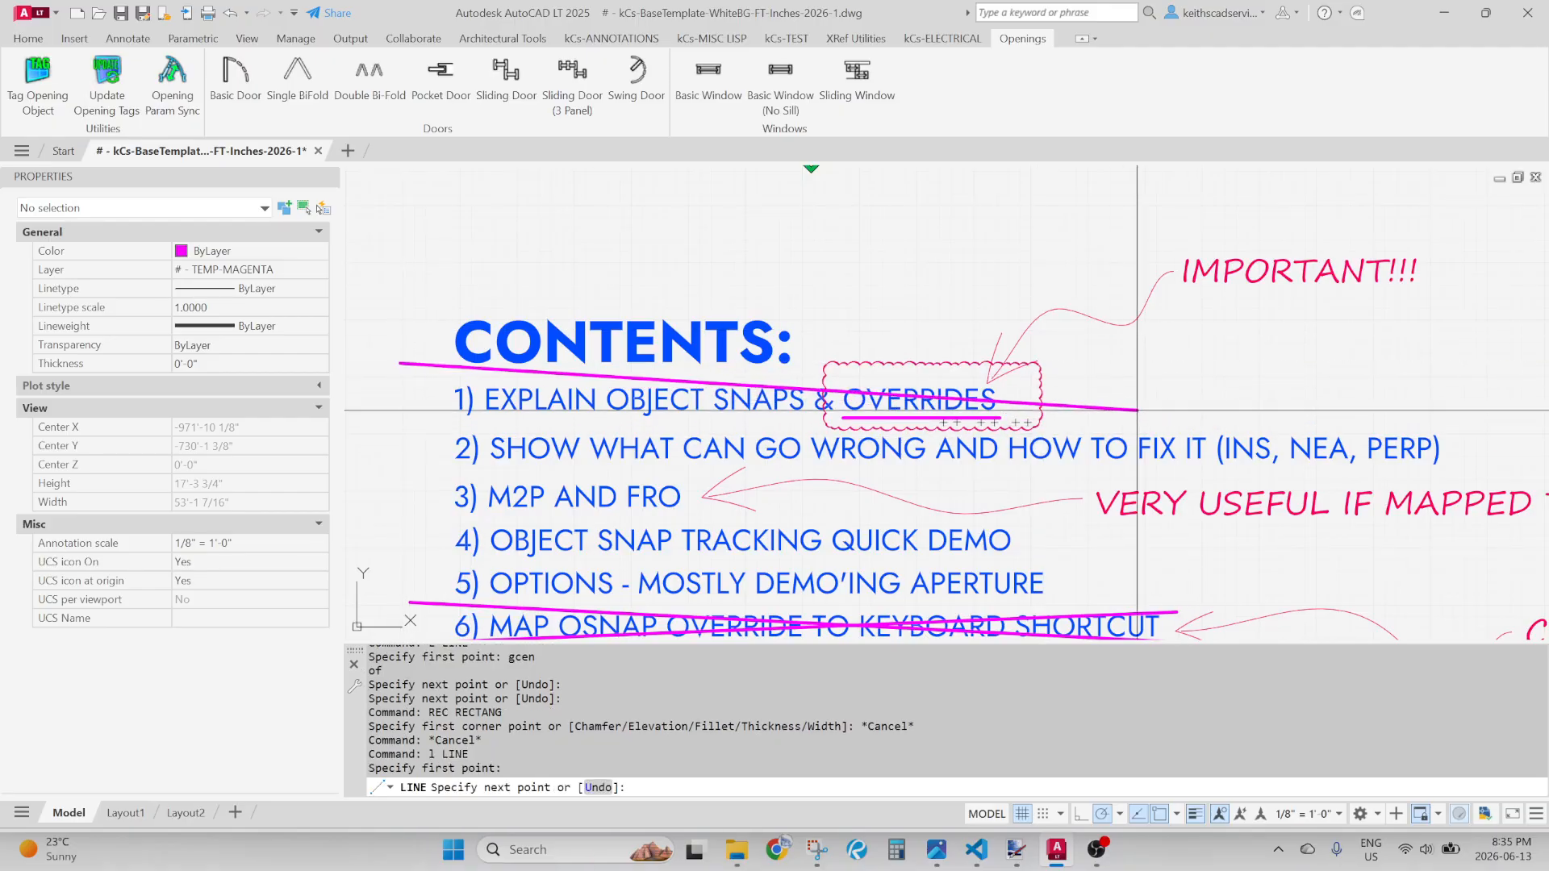
pyautogui.click(1110, 408)
pyautogui.press('Return')
pyautogui.moveTo(1229, 449); pyautogui.dragTo(1174, 471, button='middle')
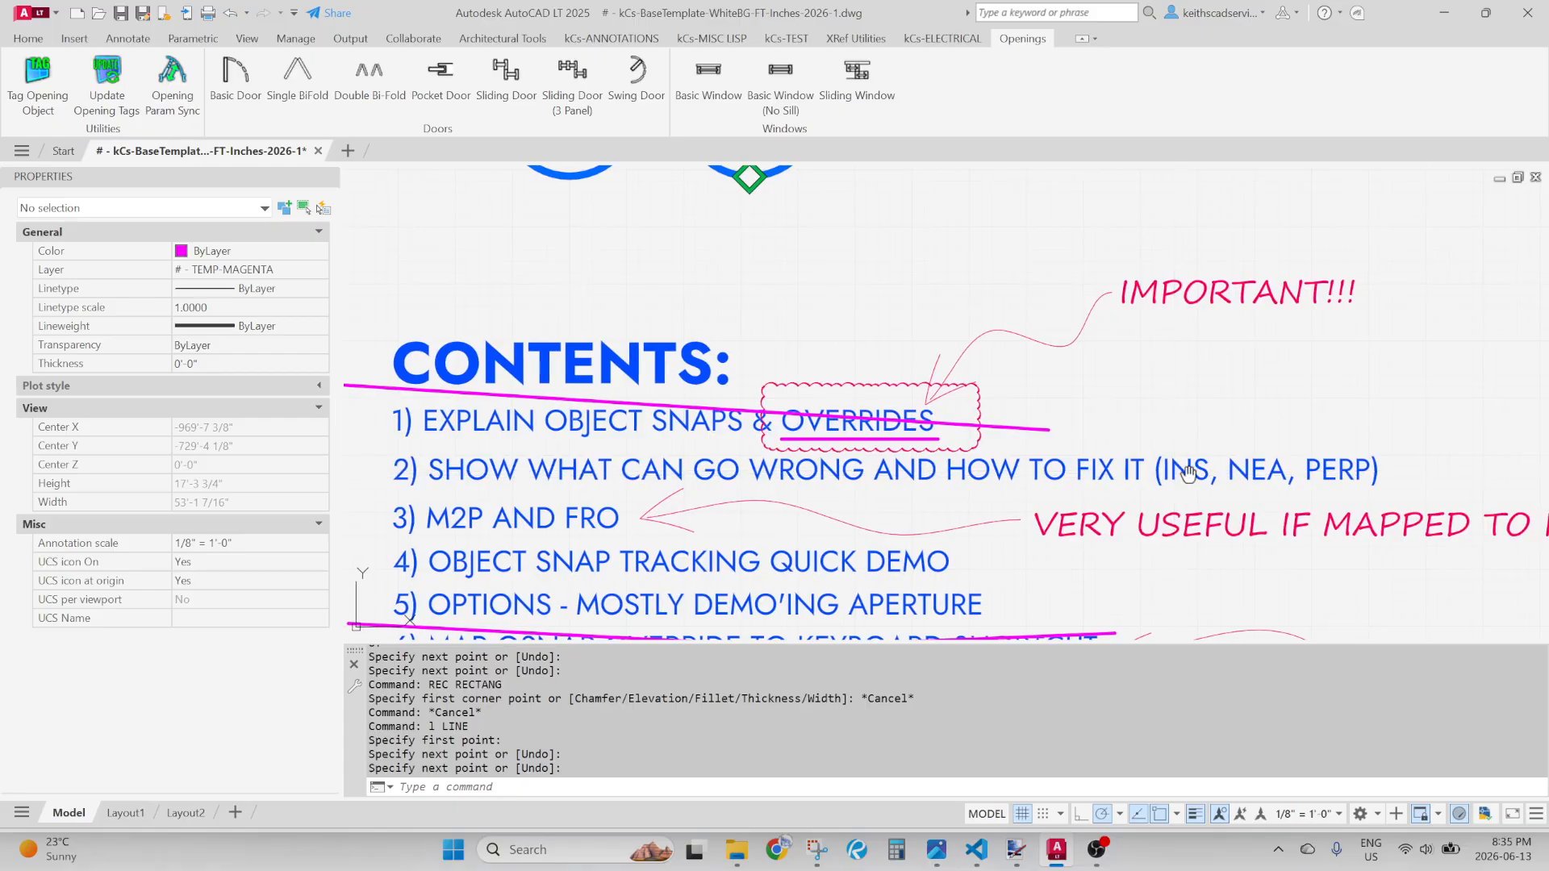
# Underline the word INS in item 2 of the contents list with a line
pyautogui.scroll(2, 1202, 463)
pyautogui.write('l')
pyautogui.press('Return')
pyautogui.scroll(2, 878, 503)
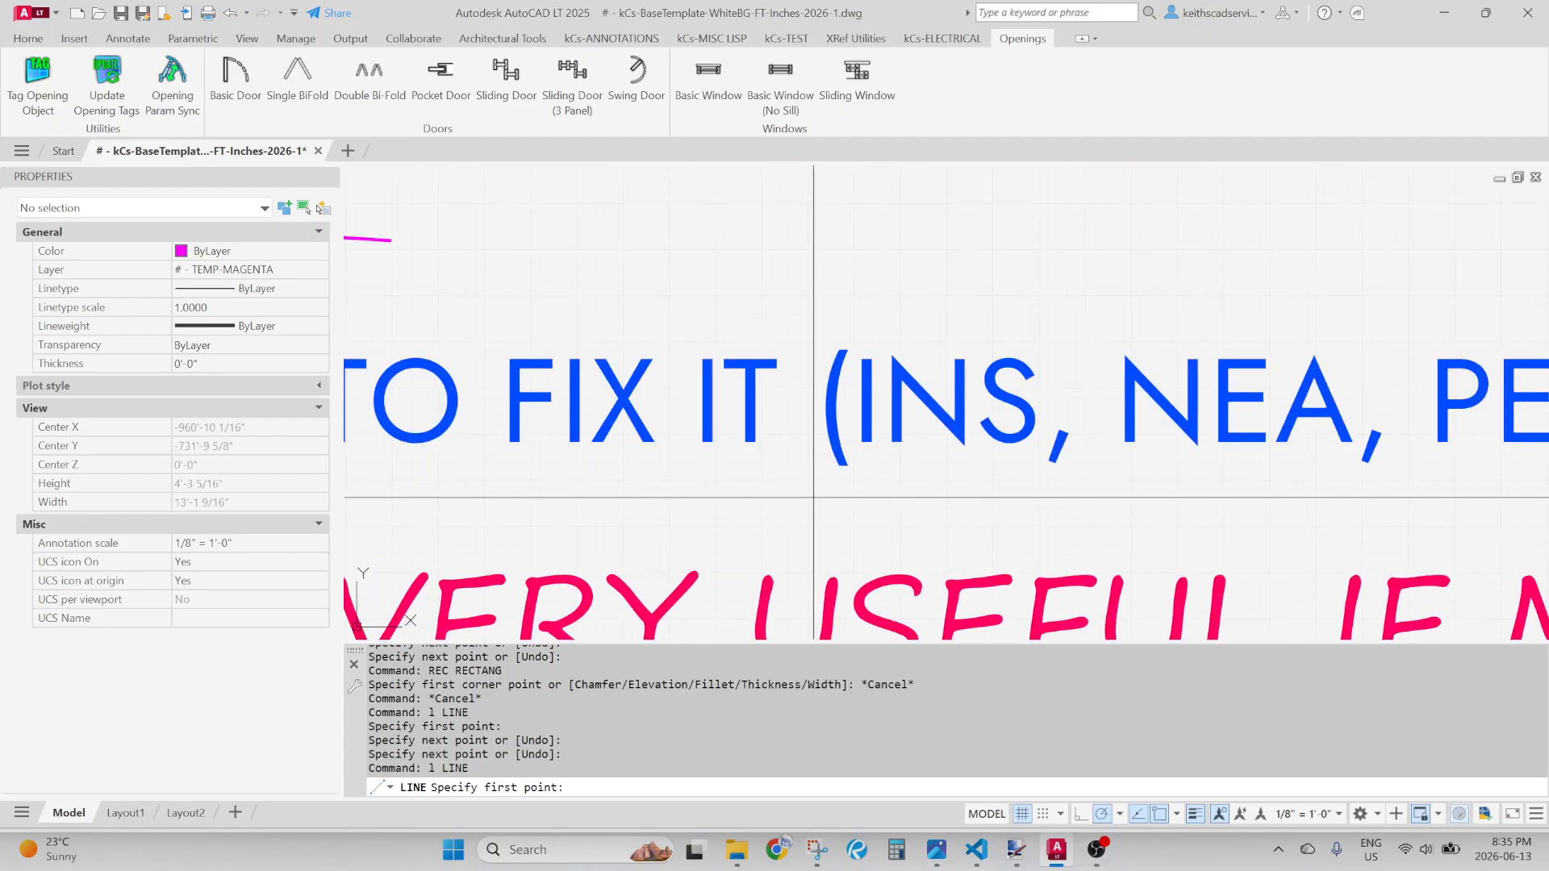
pyautogui.click(815, 498)
pyautogui.click(991, 496)
pyautogui.press('Return')
pyautogui.scroll(-4, 995, 530)
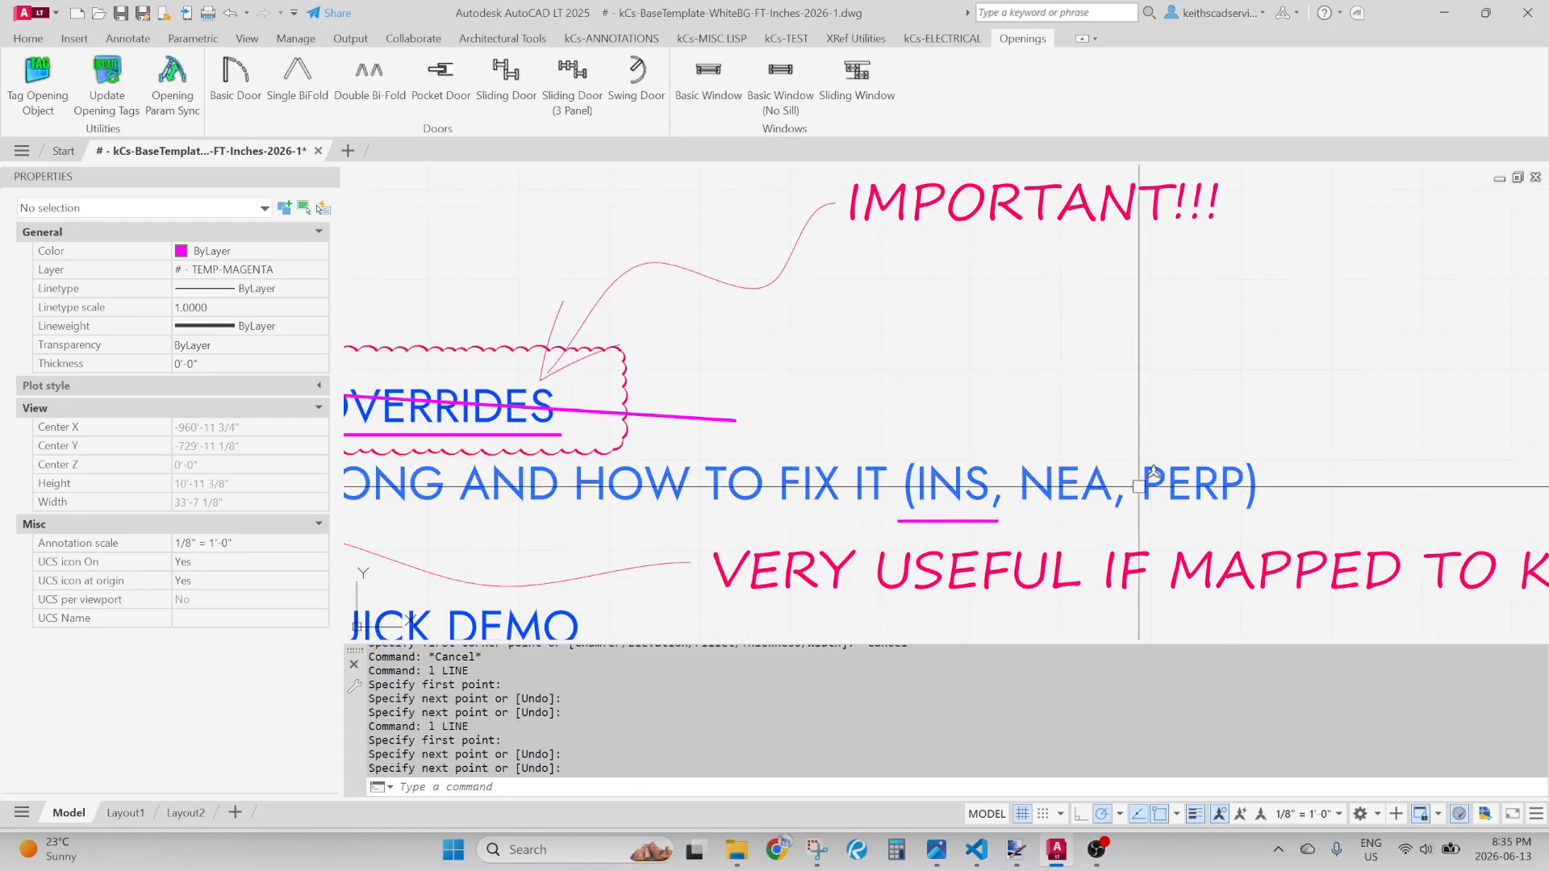
pyautogui.scroll(-4, 1137, 519)
pyautogui.moveTo(898, 373)
pyautogui.mouseDown(button='middle')
pyautogui.moveTo(958, 505)
pyautogui.moveTo(771, 405)
pyautogui.mouseUp(button='middle')
pyautogui.scroll(1, 985, 456)
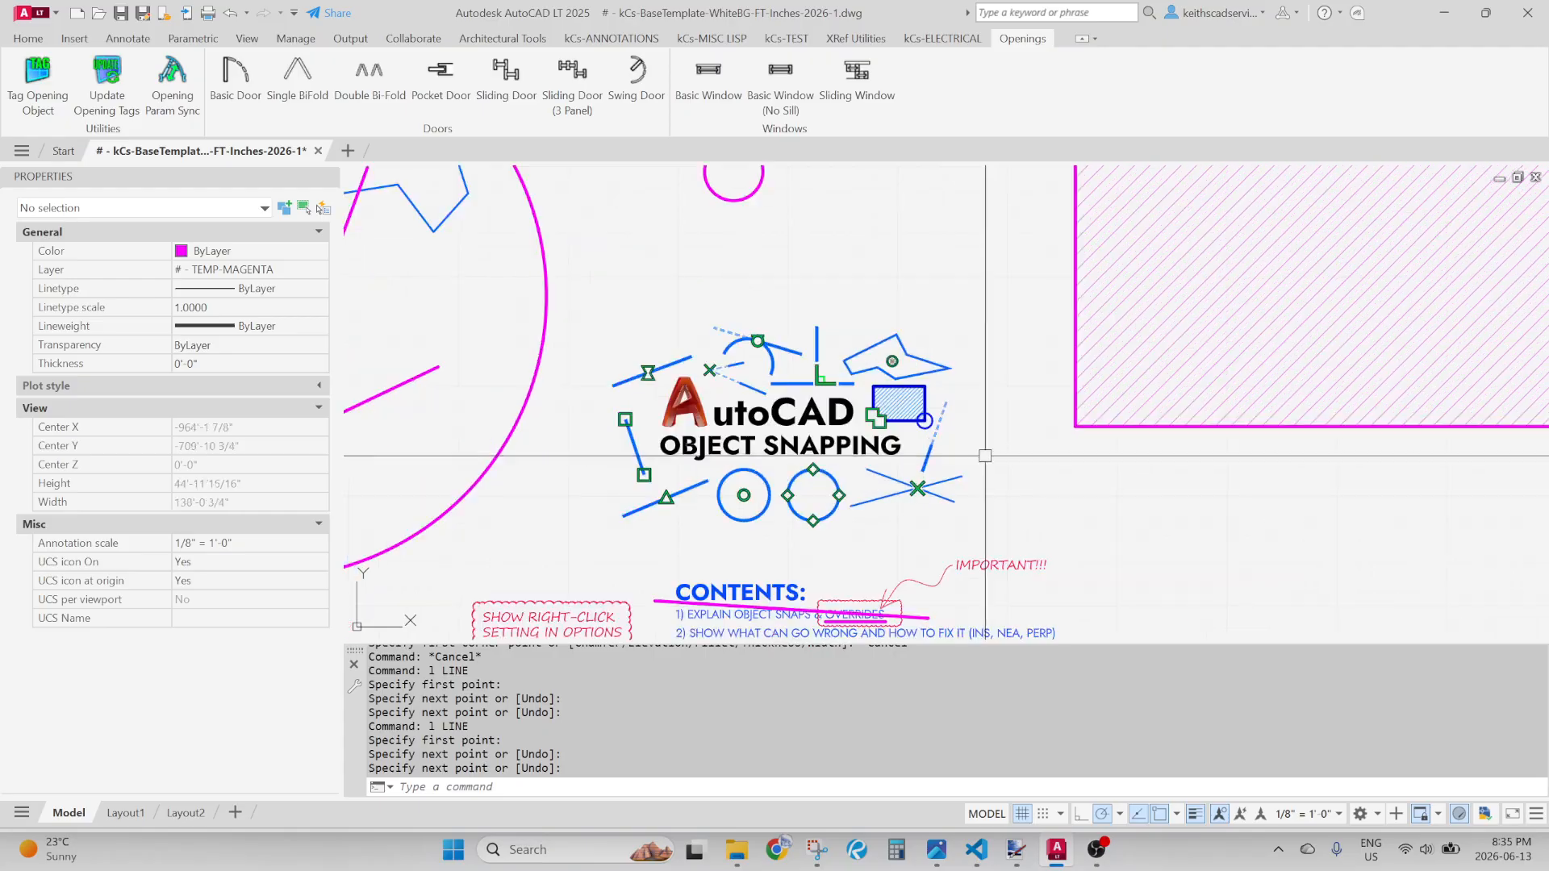
pyautogui.write('l')
pyautogui.press('Return')
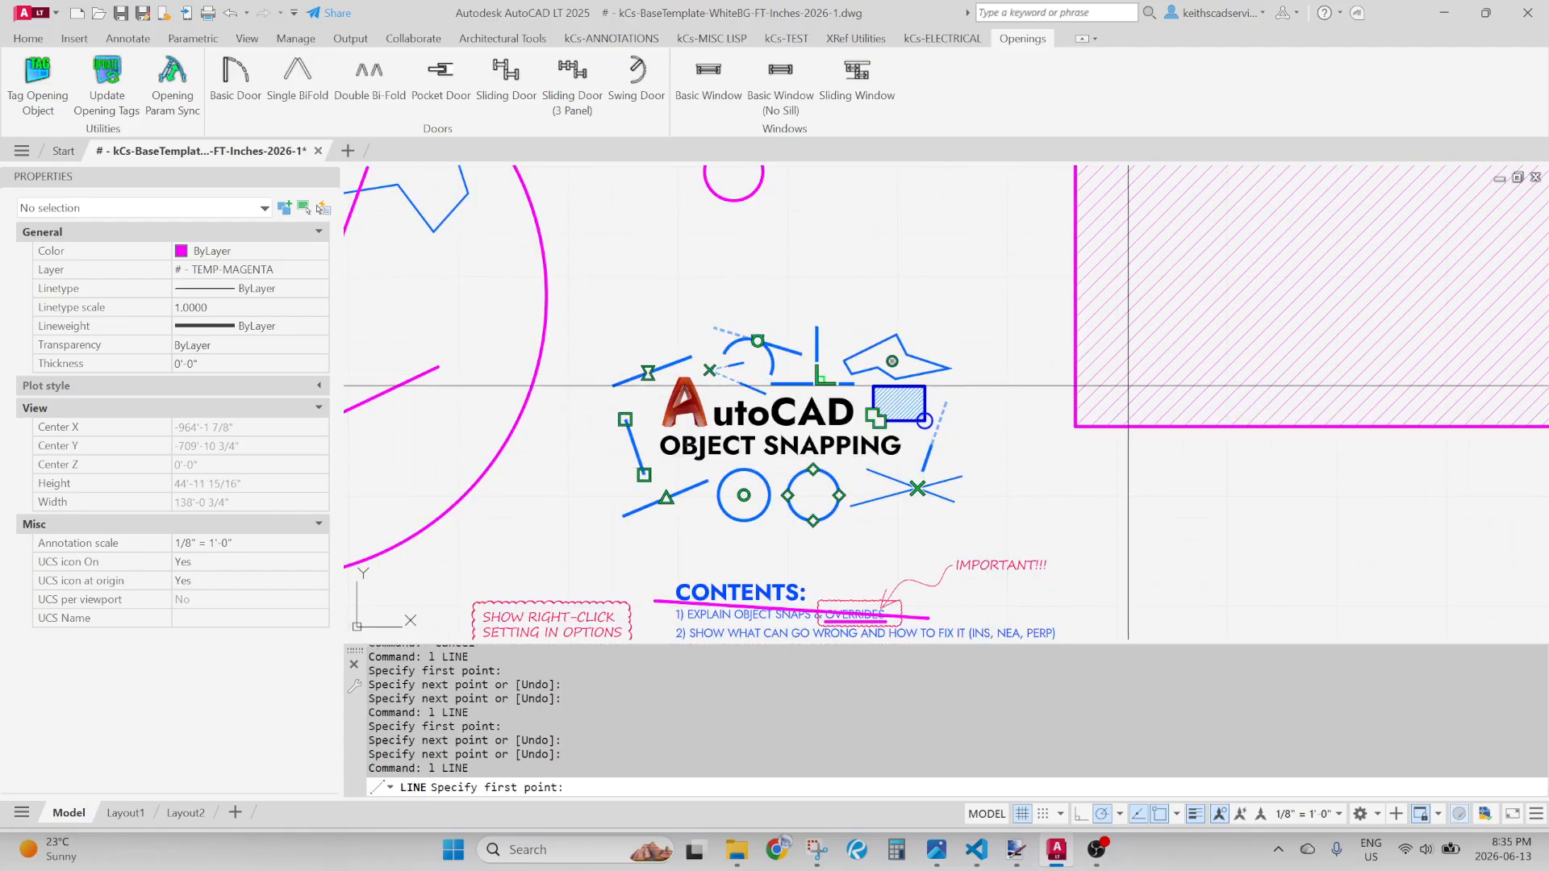
pyautogui.moveTo(1118, 385); pyautogui.dragTo(1027, 401, button='middle')
pyautogui.click(1047, 399)
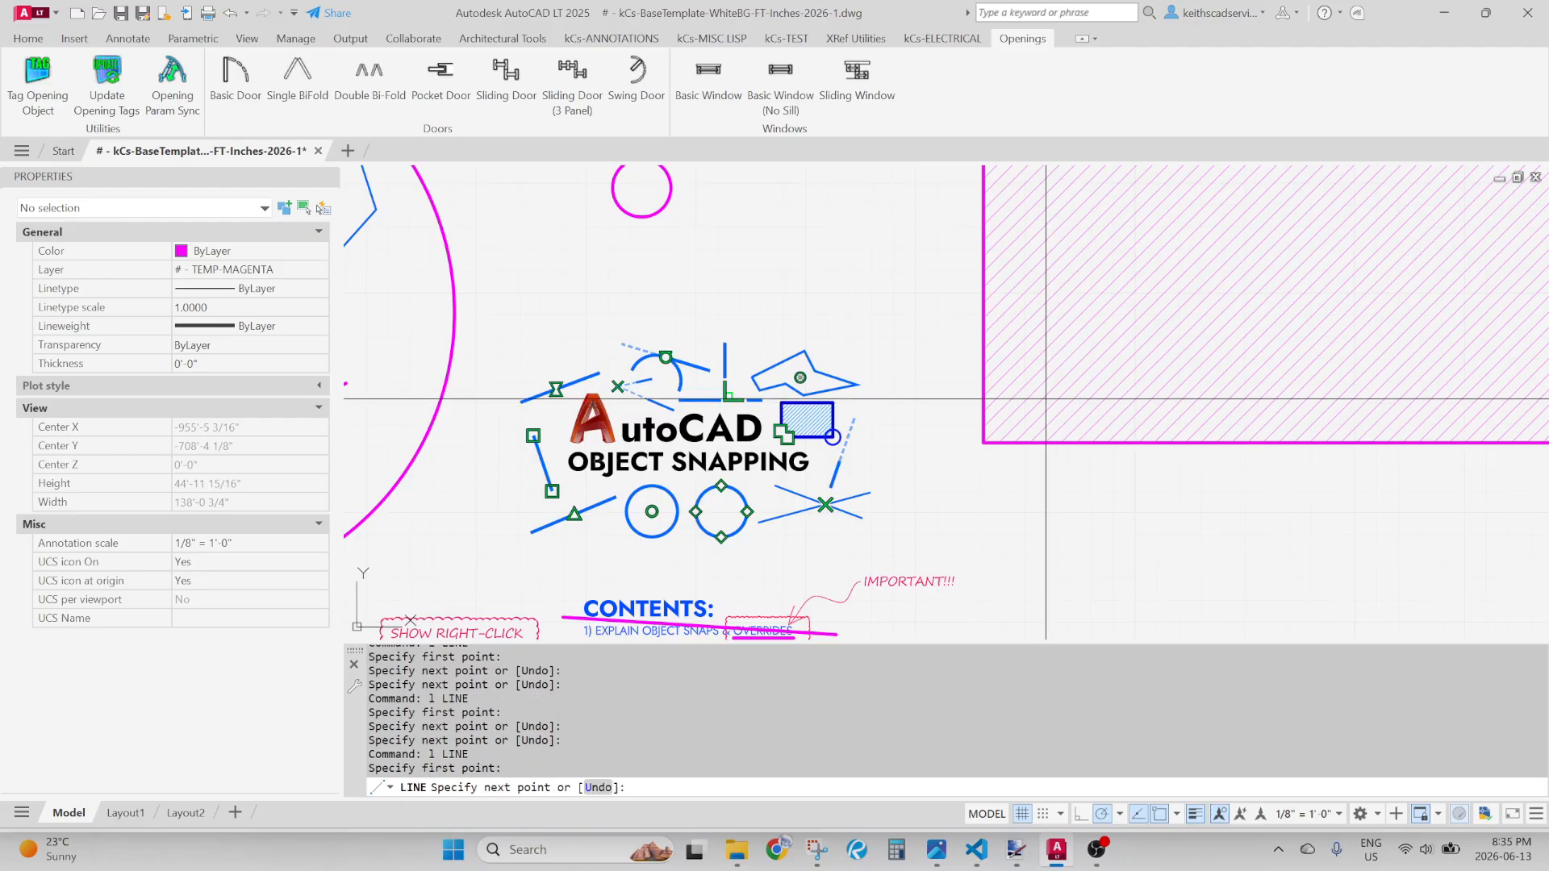
pyautogui.press('Escape')
pyautogui.press('Escape')
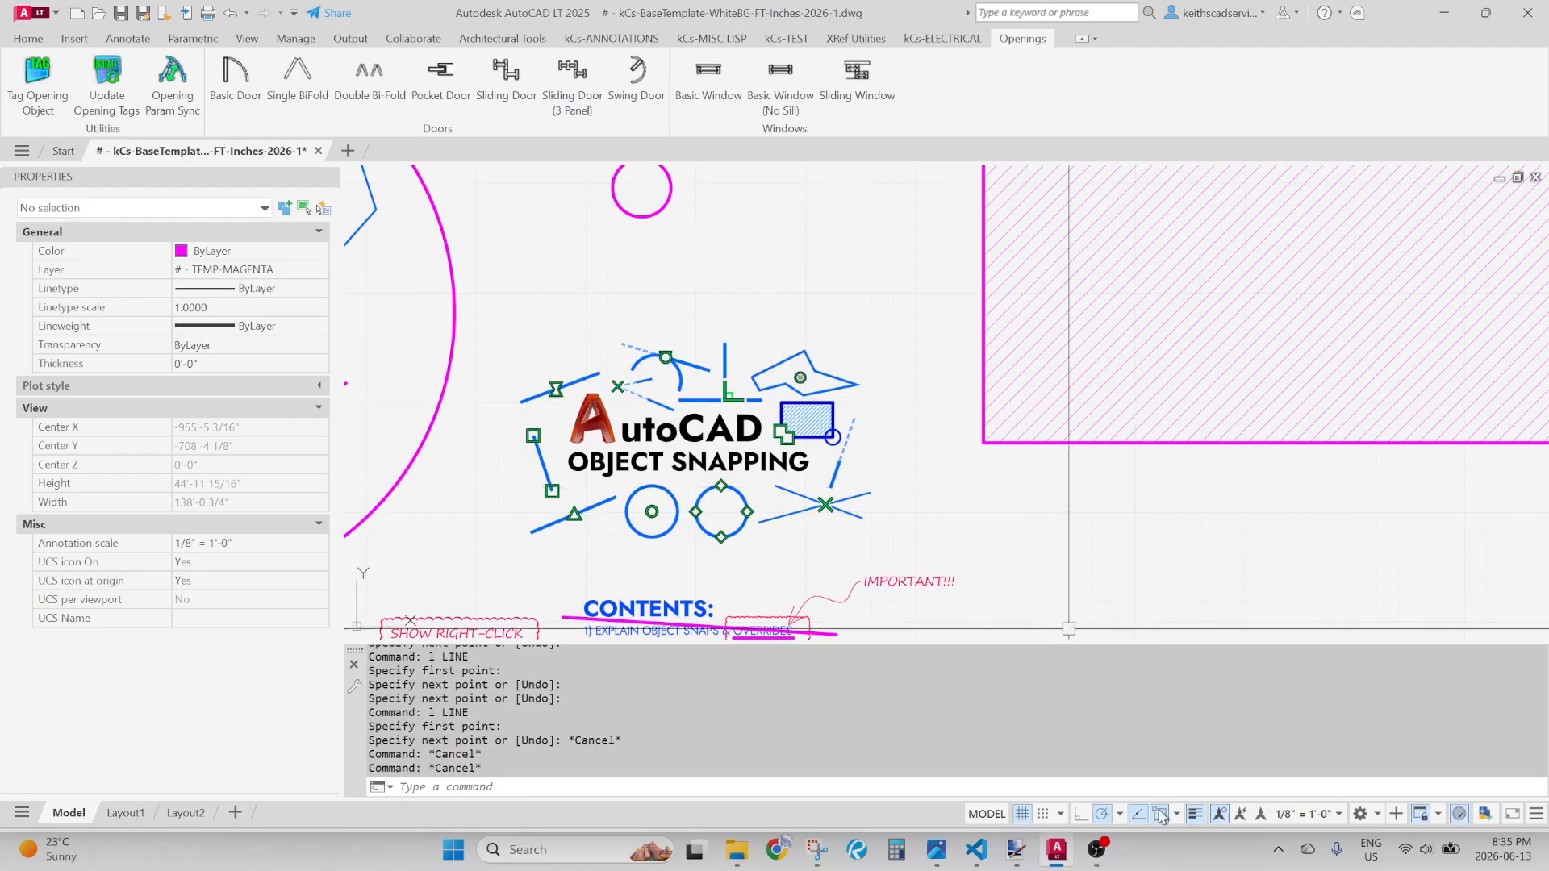
# Toggle object snap off and back on, and turn on the Insertion running object snap
pyautogui.click(1162, 816)
pyautogui.rightClick(1162, 817)
pyautogui.click(1162, 817)
pyautogui.click(1161, 818)
pyautogui.rightClick(1162, 818)
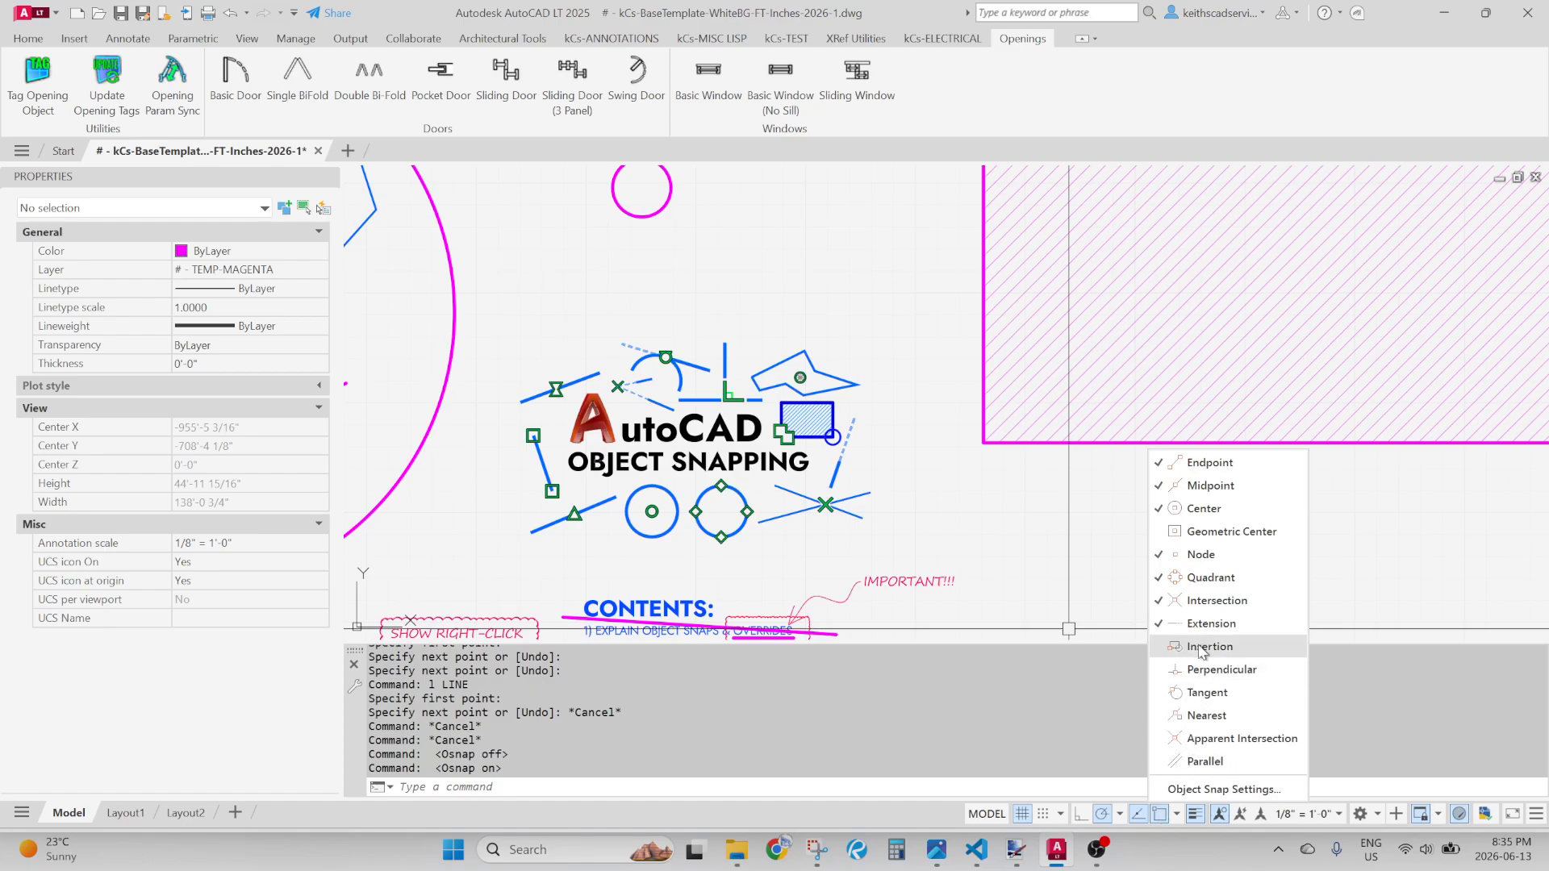
pyautogui.press('Escape')
# Draw a line starting from within the hatched rectangle block at its insertion point and ending beside the Object Snapping logo
pyautogui.write('l')
pyautogui.press('Return')
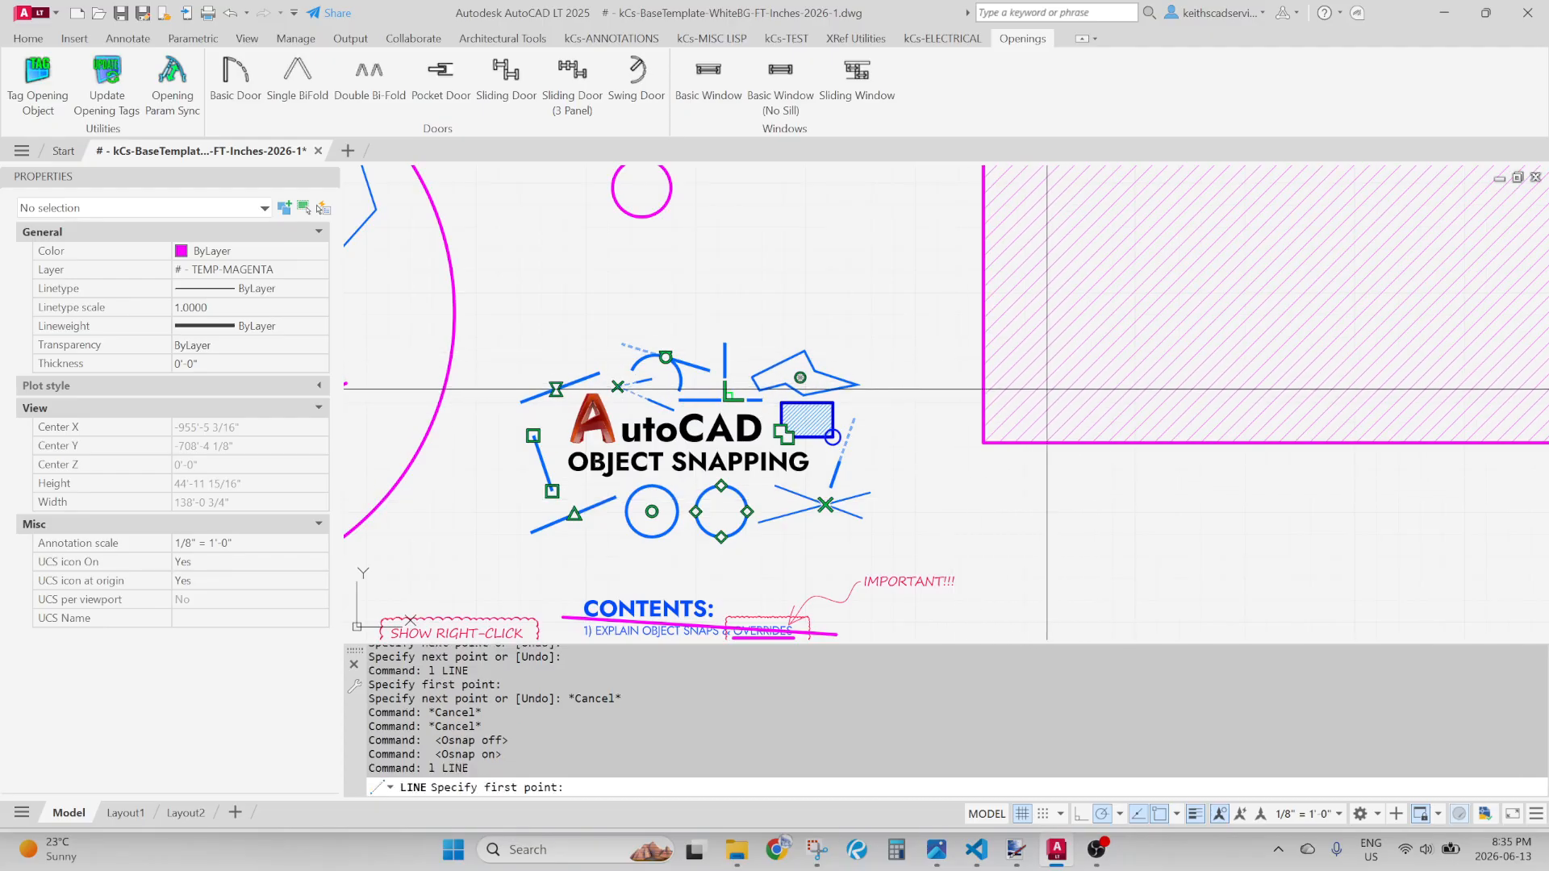
pyautogui.click(1462, 168)
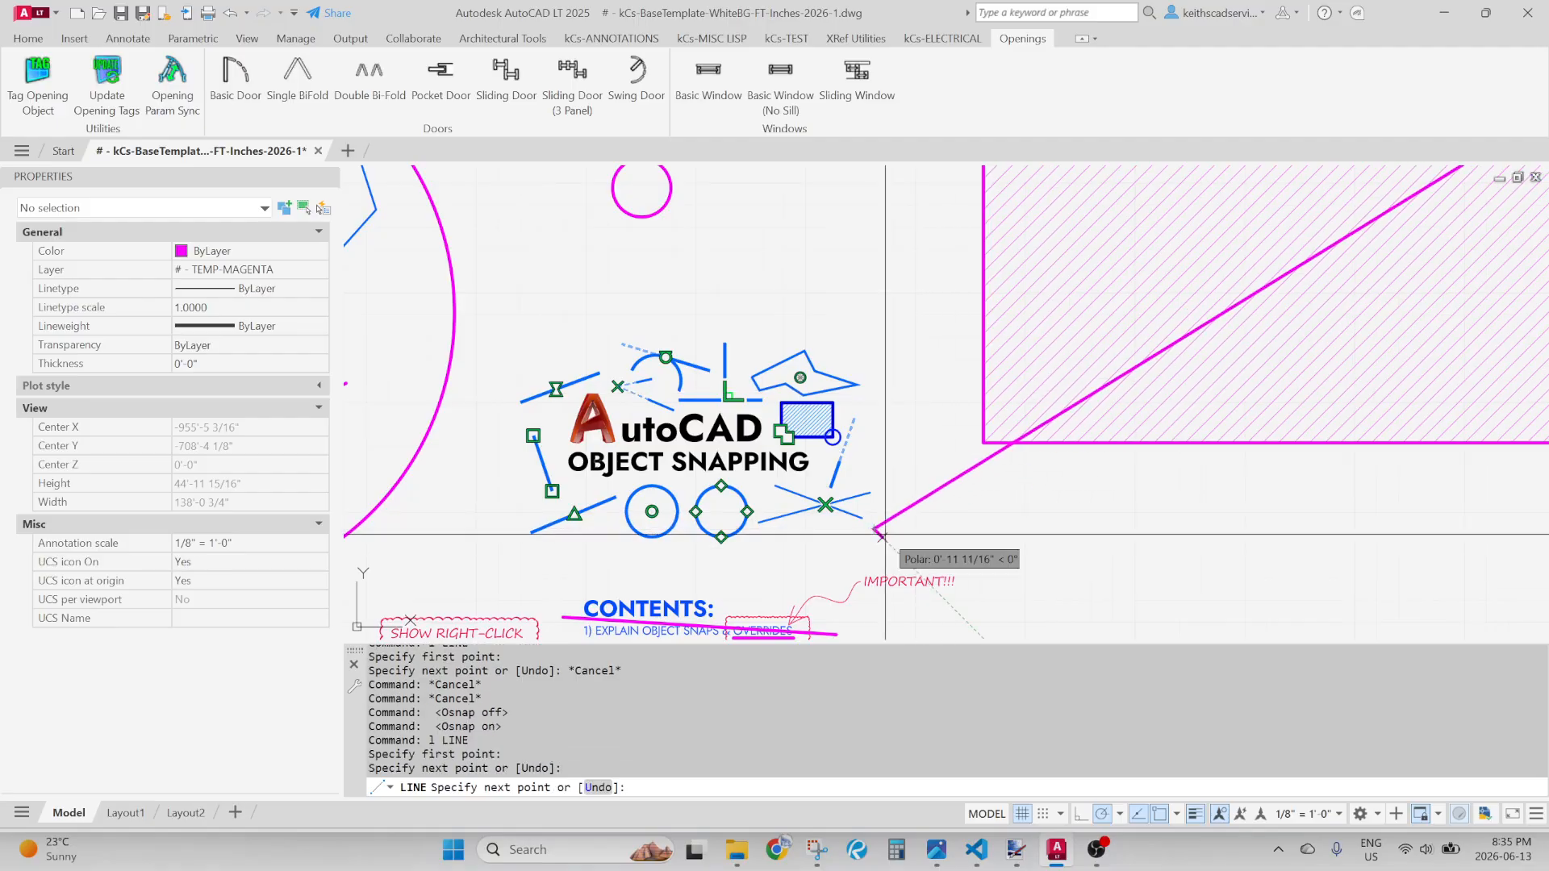
pyautogui.press('Return')
# Select the hatched rectangle block to inspect its insertion point grip, and clear the selection
pyautogui.scroll(-2, 875, 528)
pyautogui.scroll(-4, 1068, 463)
pyautogui.moveTo(1097, 386); pyautogui.dragTo(884, 481, button='middle')
pyautogui.moveTo(1123, 412)
pyautogui.mouseDown(button='middle')
pyautogui.moveTo(989, 529)
pyautogui.moveTo(987, 405)
pyautogui.moveTo(1009, 467)
pyautogui.mouseUp(button='middle')
pyautogui.click(1026, 529)
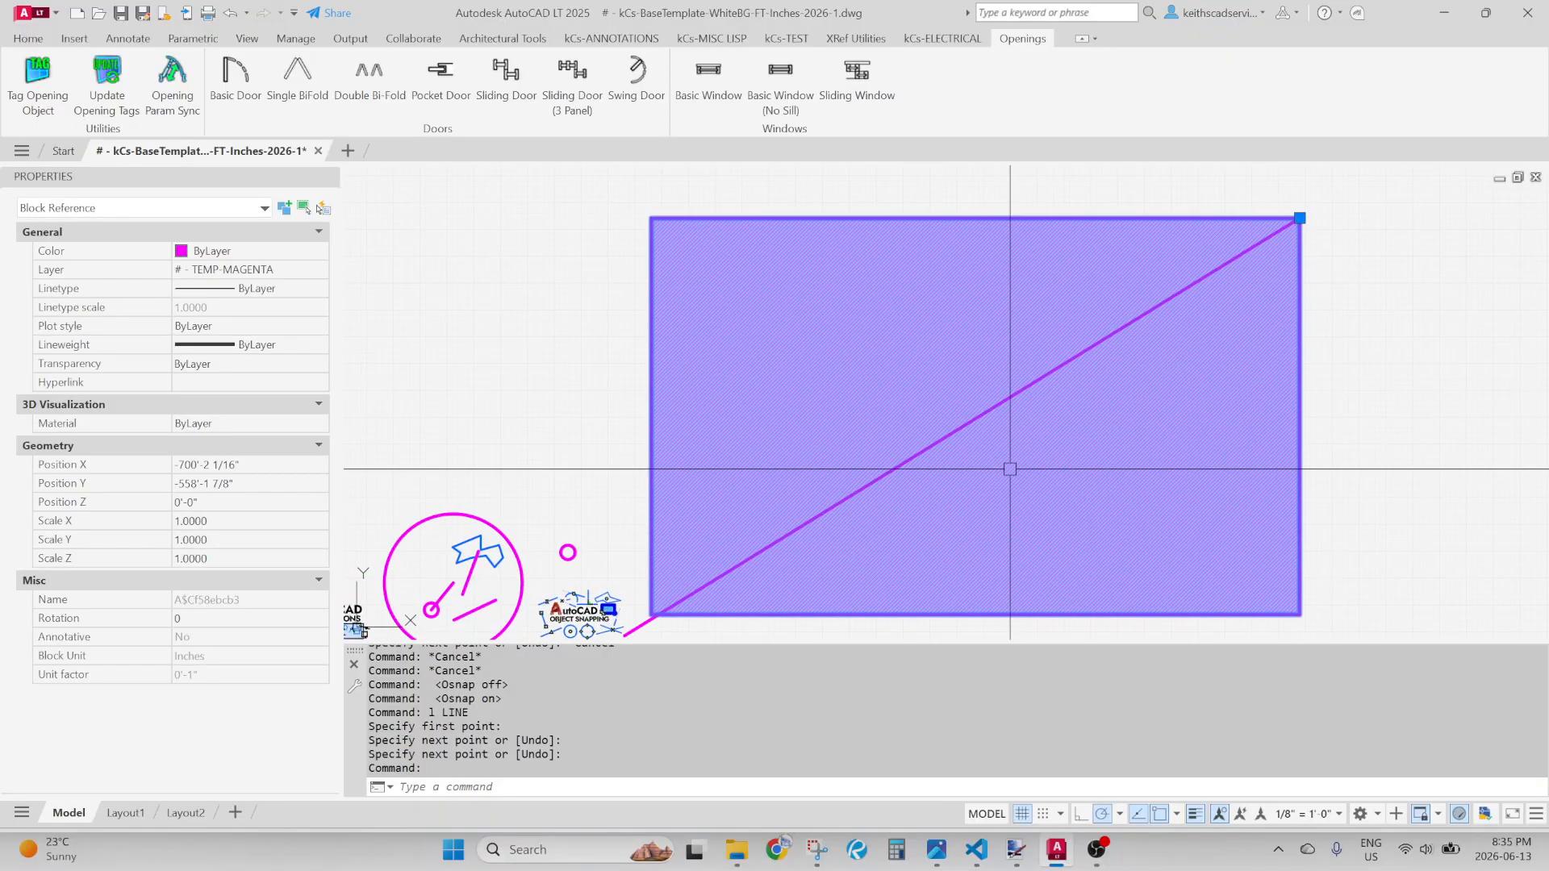
pyautogui.press('Escape')
pyautogui.click(846, 382)
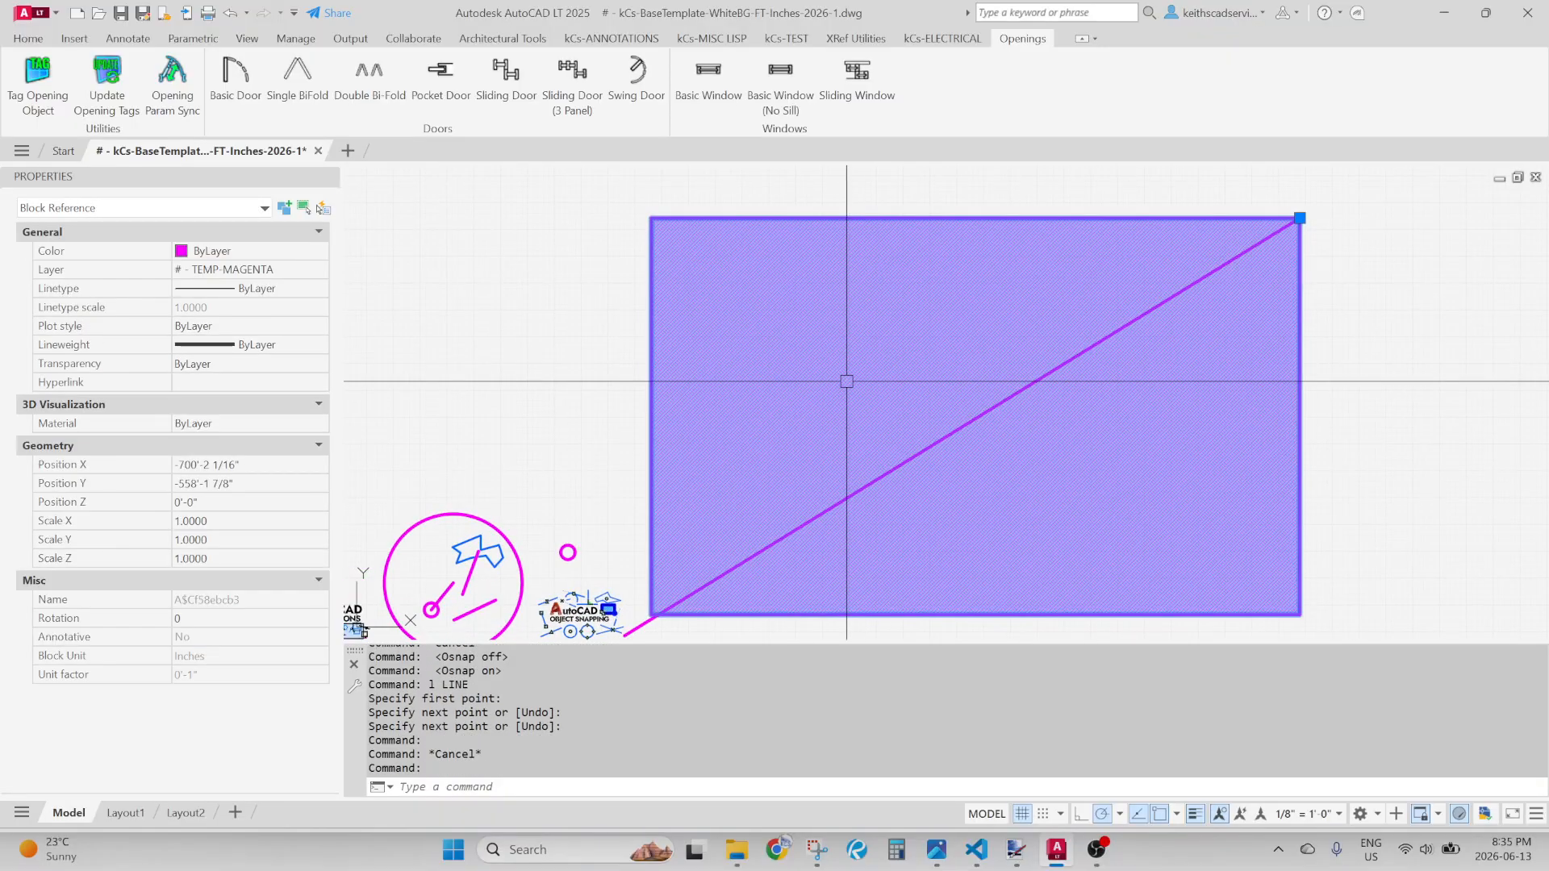
pyautogui.press('Escape')
pyautogui.press('Escape')
# Draw a line from a pick on the hatched block's bottom edge, caught by its insertion point, to beside the Object Snapping logo
pyautogui.scroll(5, 737, 477)
pyautogui.write('l')
pyautogui.press('Return')
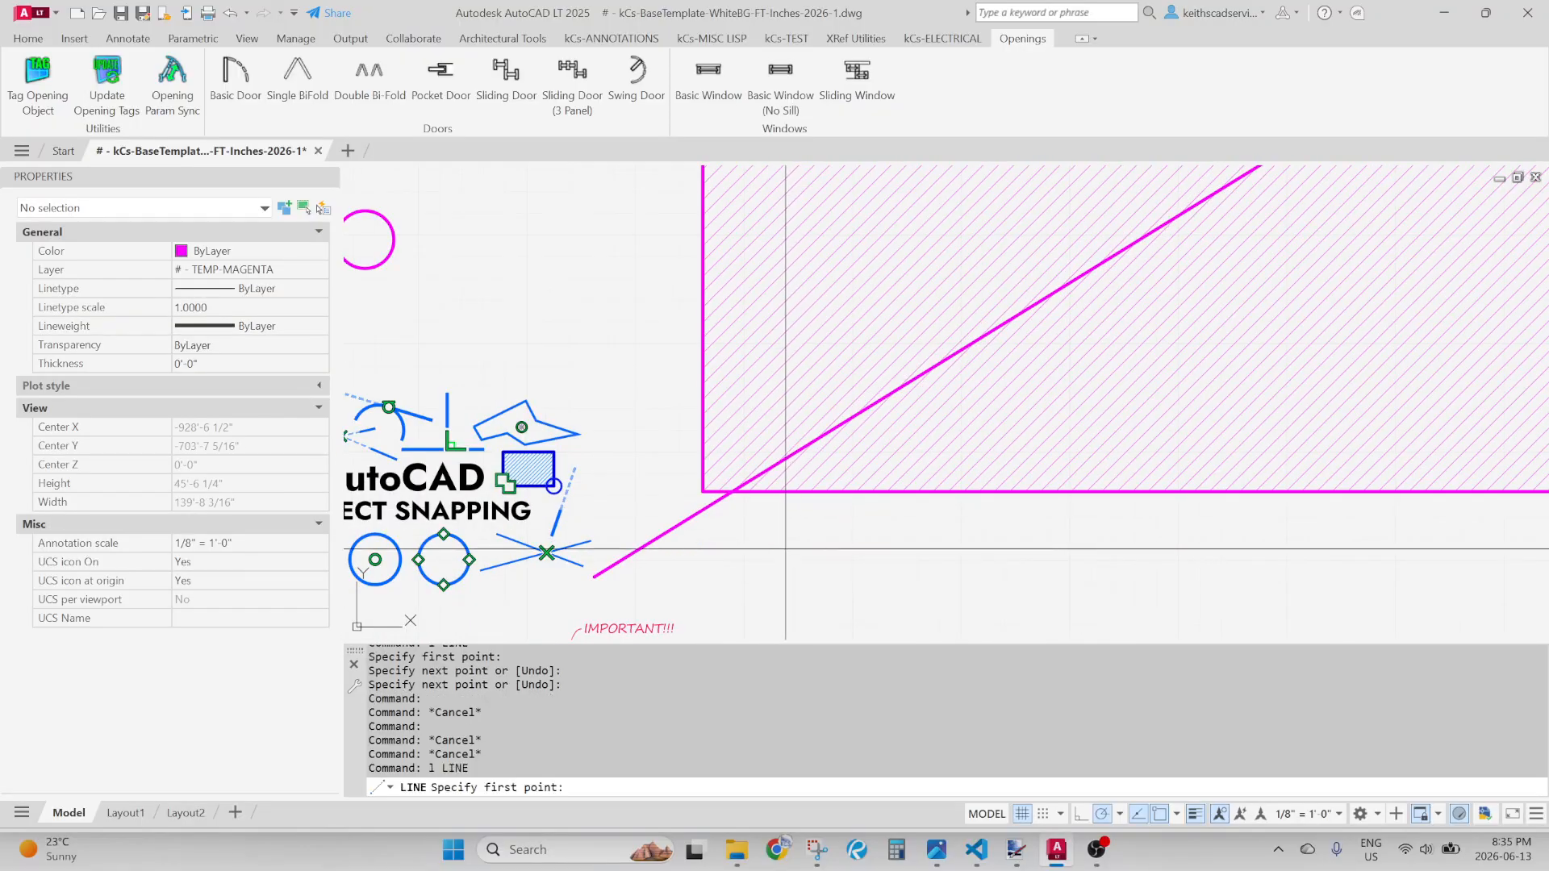
pyautogui.click(736, 490)
pyautogui.moveTo(735, 490); pyautogui.dragTo(835, 466, button='middle')
pyautogui.scroll(4, 737, 463)
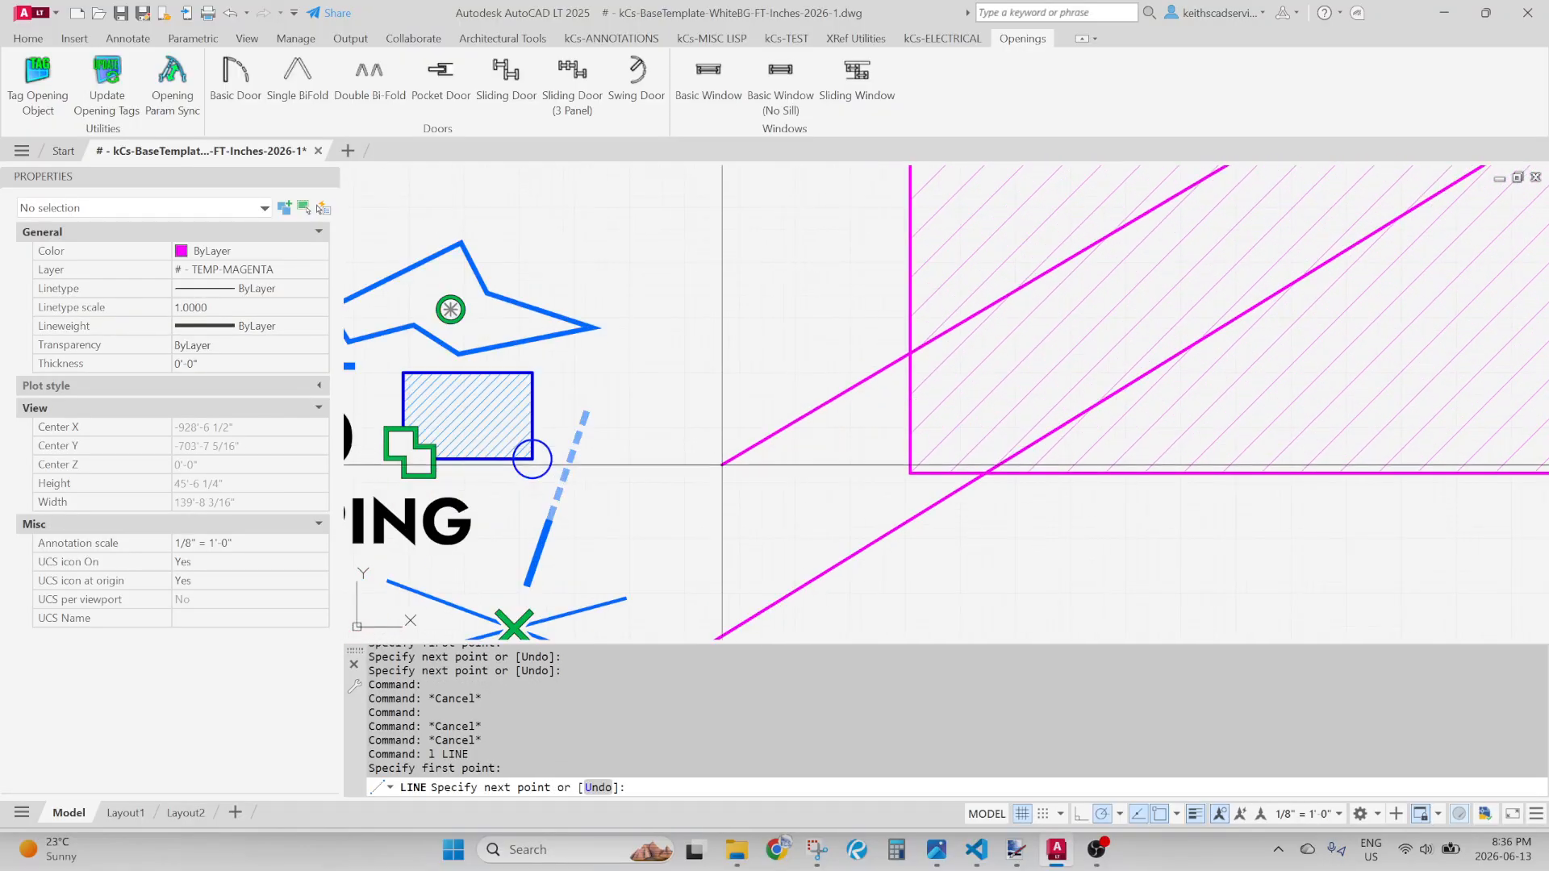
pyautogui.scroll(-2, 723, 481)
pyautogui.click(722, 480)
pyautogui.press('Return')
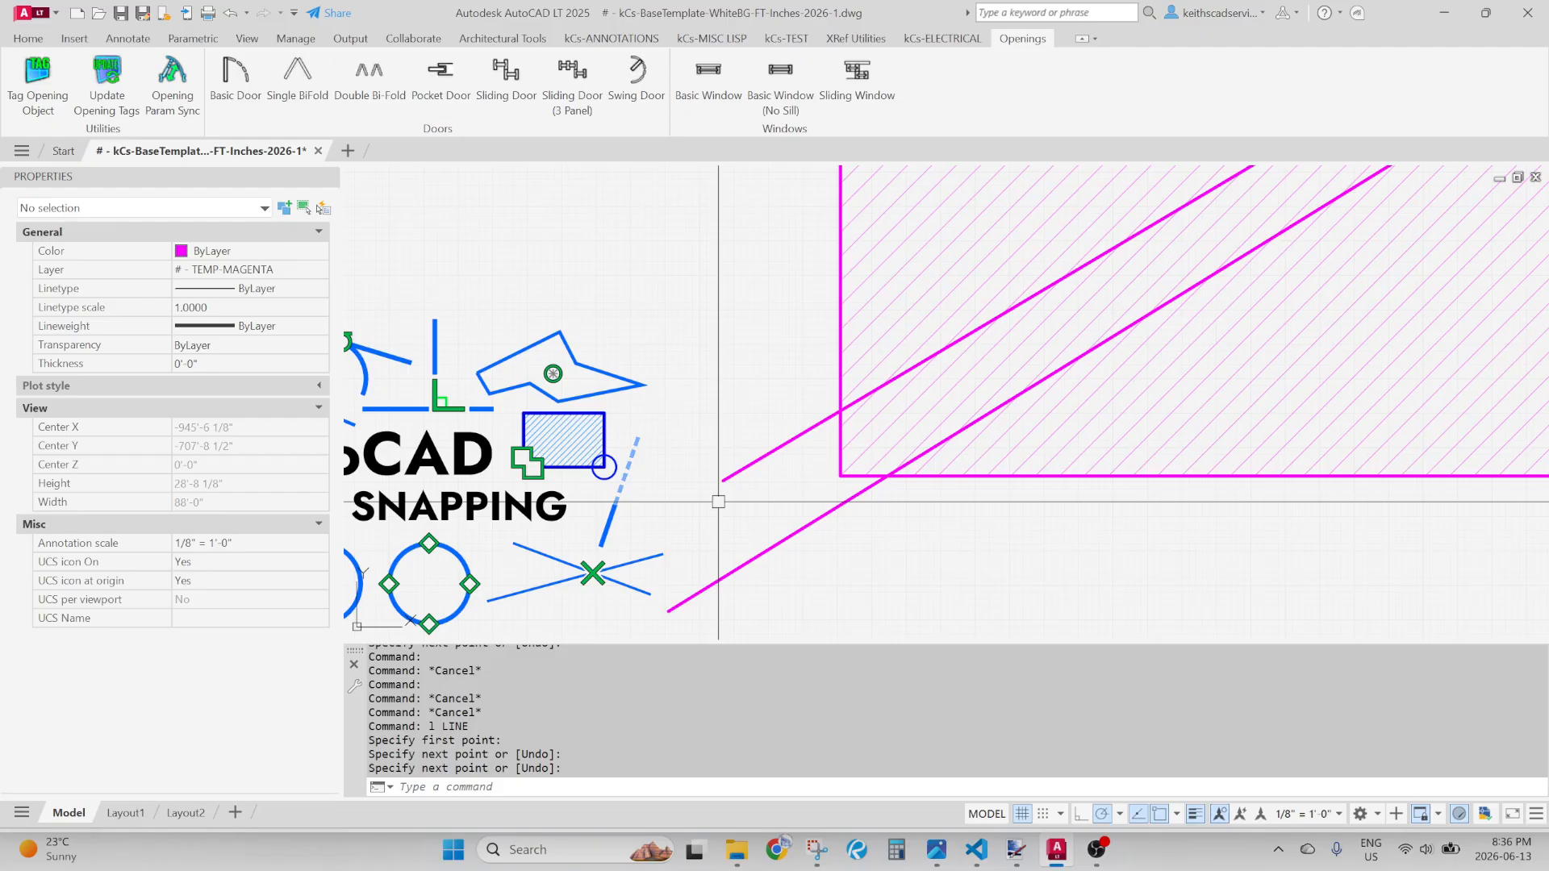
# Draw another line from a pick inside the hatched block, again caught by its insertion point, ending outside its left edge
pyautogui.press('Return')
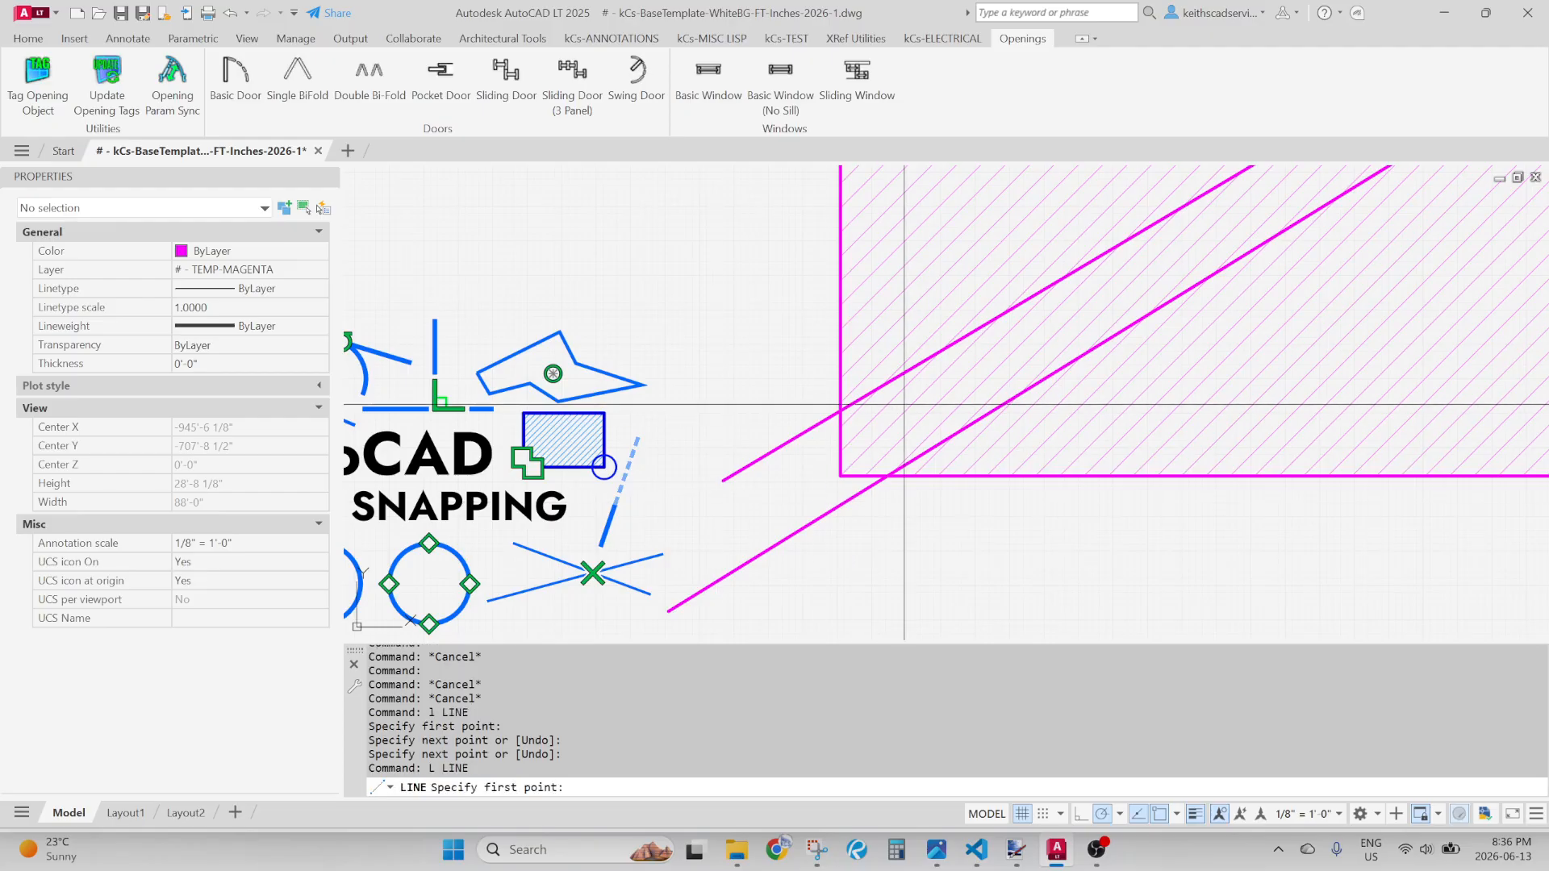
pyautogui.click(913, 402)
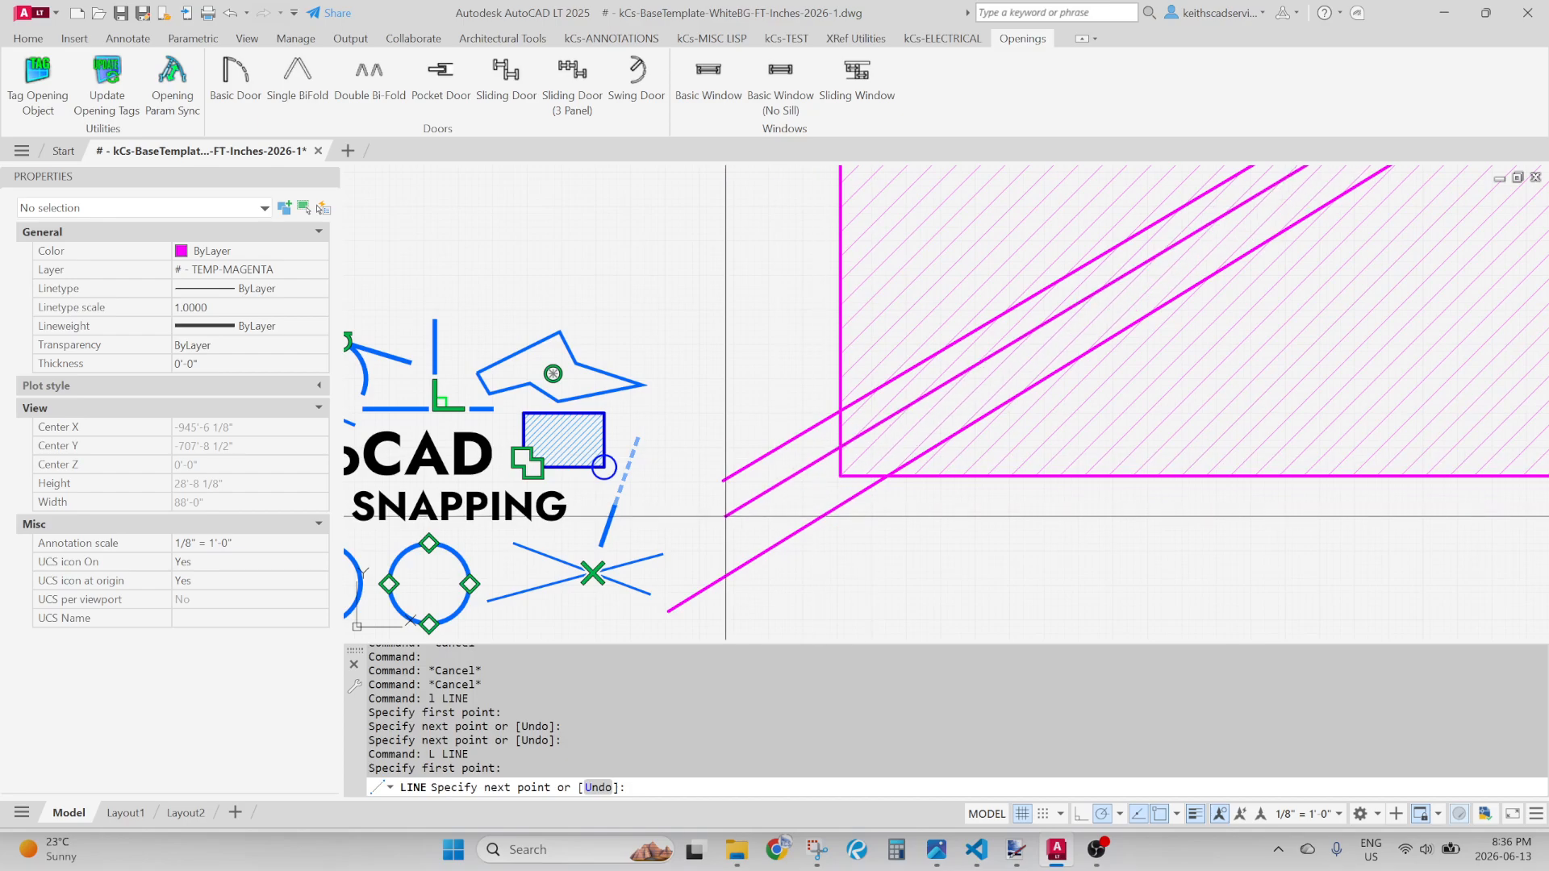
pyautogui.click(715, 458)
pyautogui.press('space')
# Erase the three lines drawn from the hatched block's insertion point
pyautogui.click(752, 410)
pyautogui.click(726, 500)
pyautogui.write('e')
pyautogui.press('space')
pyautogui.click(809, 525)
pyautogui.write('E')
pyautogui.press('space')
# Turn off the Insertion running object snap
pyautogui.moveTo(837, 564); pyautogui.dragTo(1067, 528, button='middle')
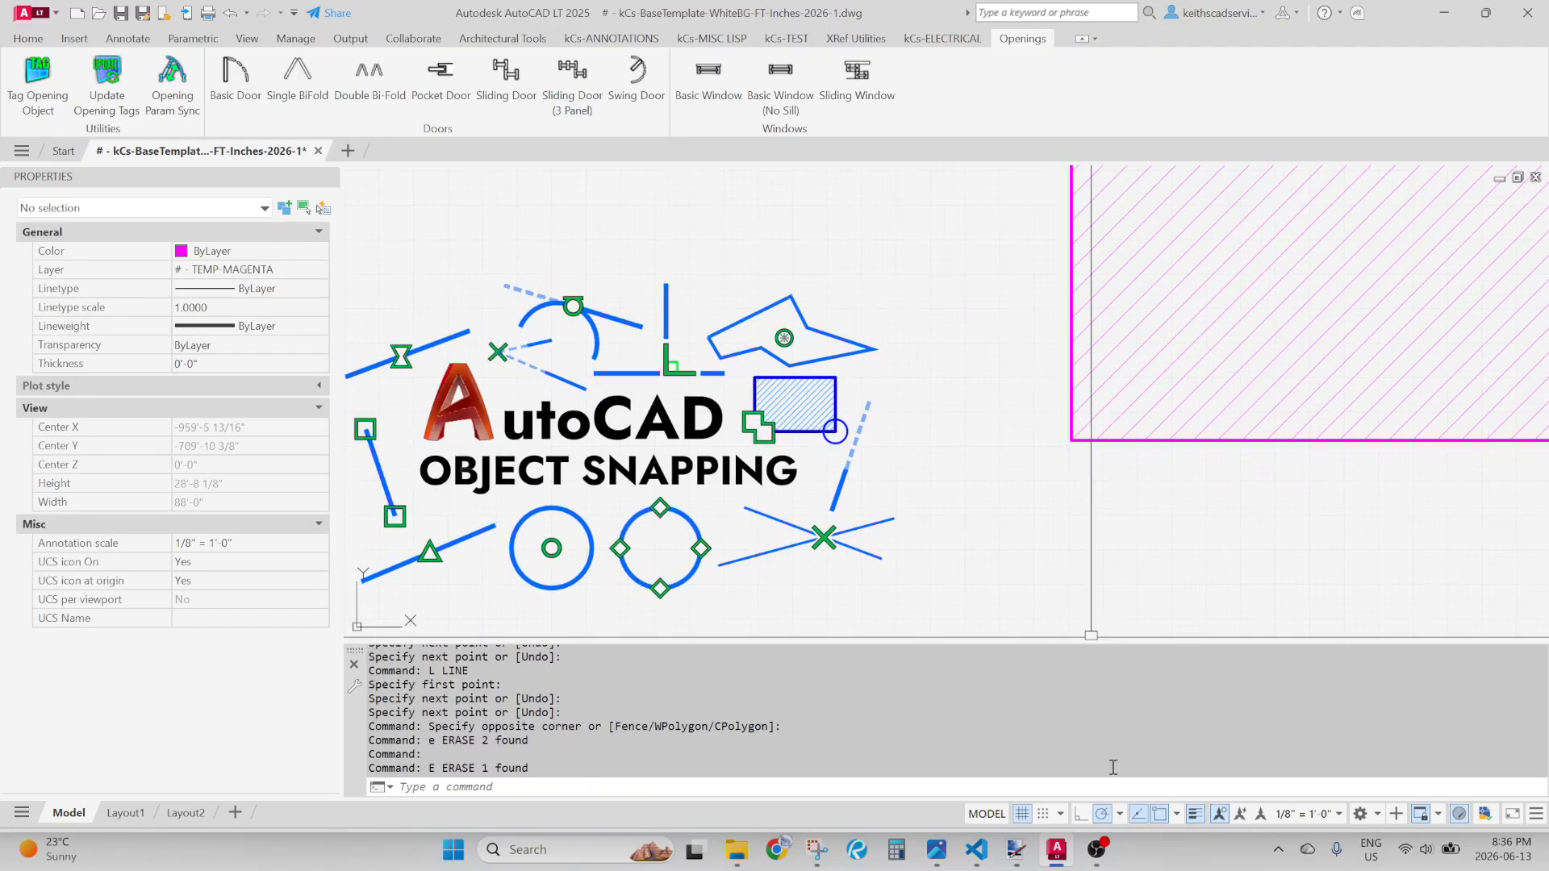
pyautogui.rightClick(1158, 816)
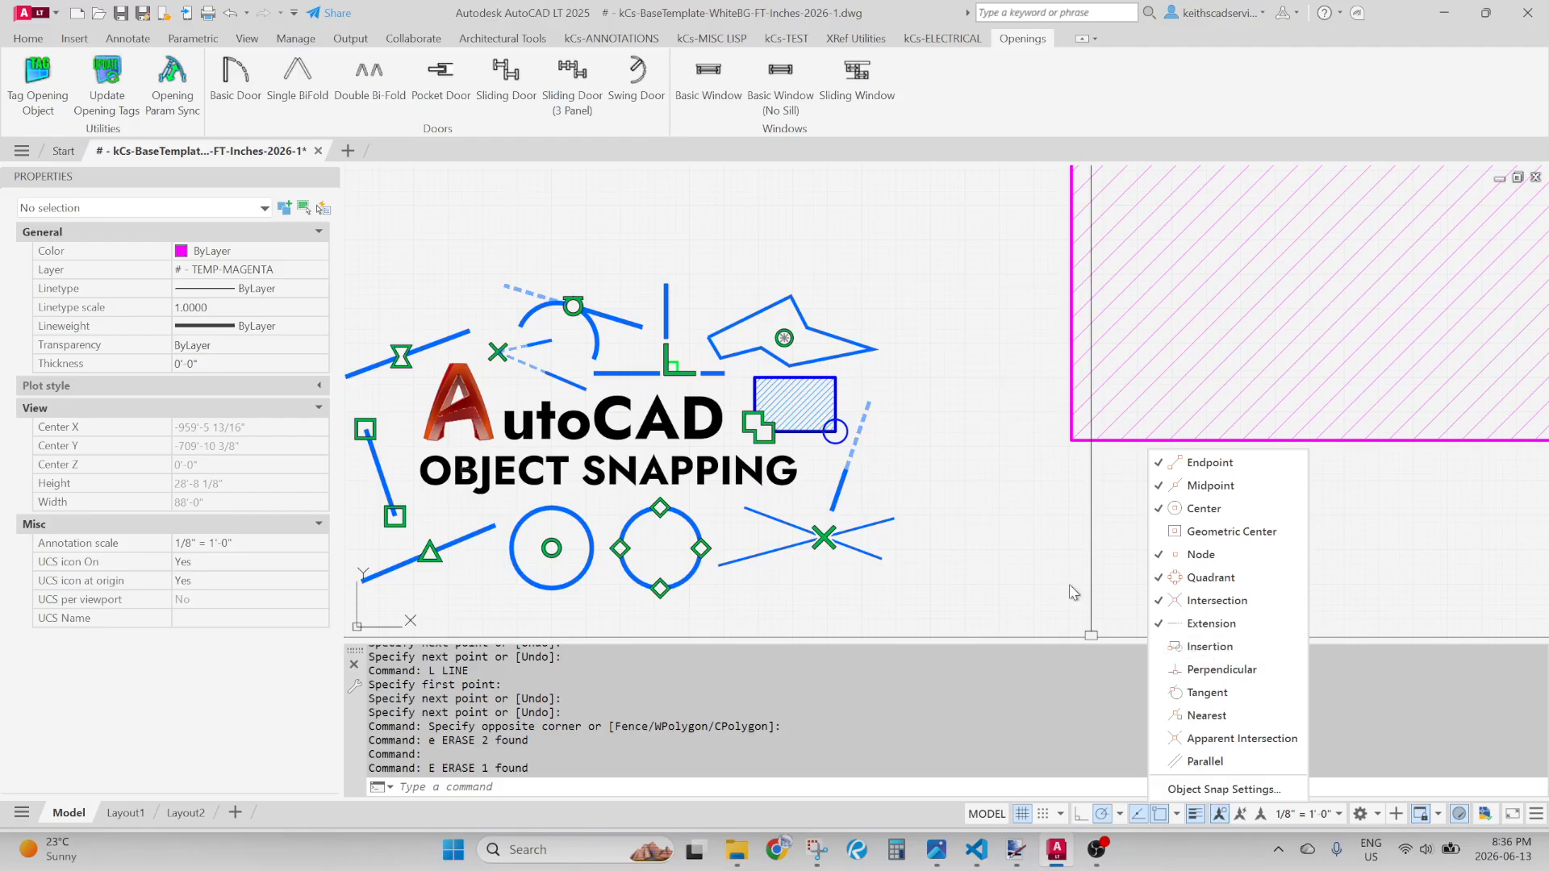
pyautogui.press('Escape')
pyautogui.scroll(-5, 1061, 559)
pyautogui.click(844, 529)
pyautogui.write('c')
pyautogui.press('space')
pyautogui.click(844, 528)
pyautogui.moveTo(762, 330); pyautogui.dragTo(761, 476, button='middle')
pyautogui.press('Escape')
pyautogui.press('Escape')
# Copy the CONTENTS: heading to the empty area beneath the large circle, beside the right-click setting note
pyautogui.moveTo(806, 574); pyautogui.dragTo(771, 242, button='middle')
pyautogui.scroll(3, 810, 368)
pyautogui.click(793, 478)
pyautogui.write('c')
pyautogui.click(767, 485)
pyautogui.moveTo(710, 395); pyautogui.dragTo(1104, 296, button='middle')
pyautogui.scroll(4, 788, 452)
pyautogui.click(820, 400)
pyautogui.press('space')
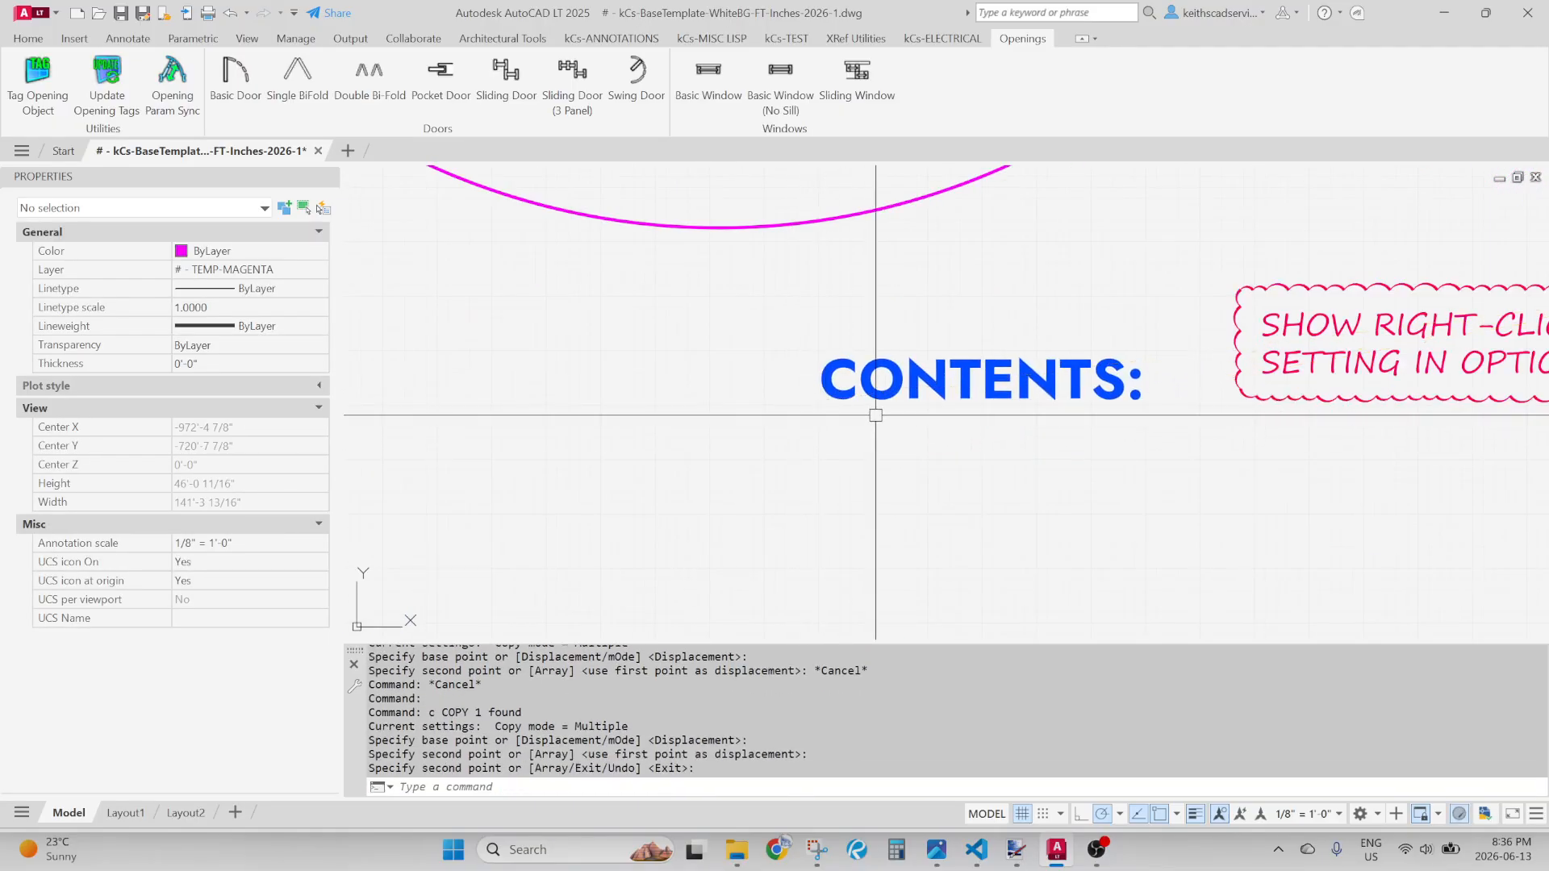
# Draw a line from the copied CONTENTS: heading's insertion point using the INS override, ending below the text
pyautogui.moveTo(868, 415); pyautogui.dragTo(831, 478, button='middle')
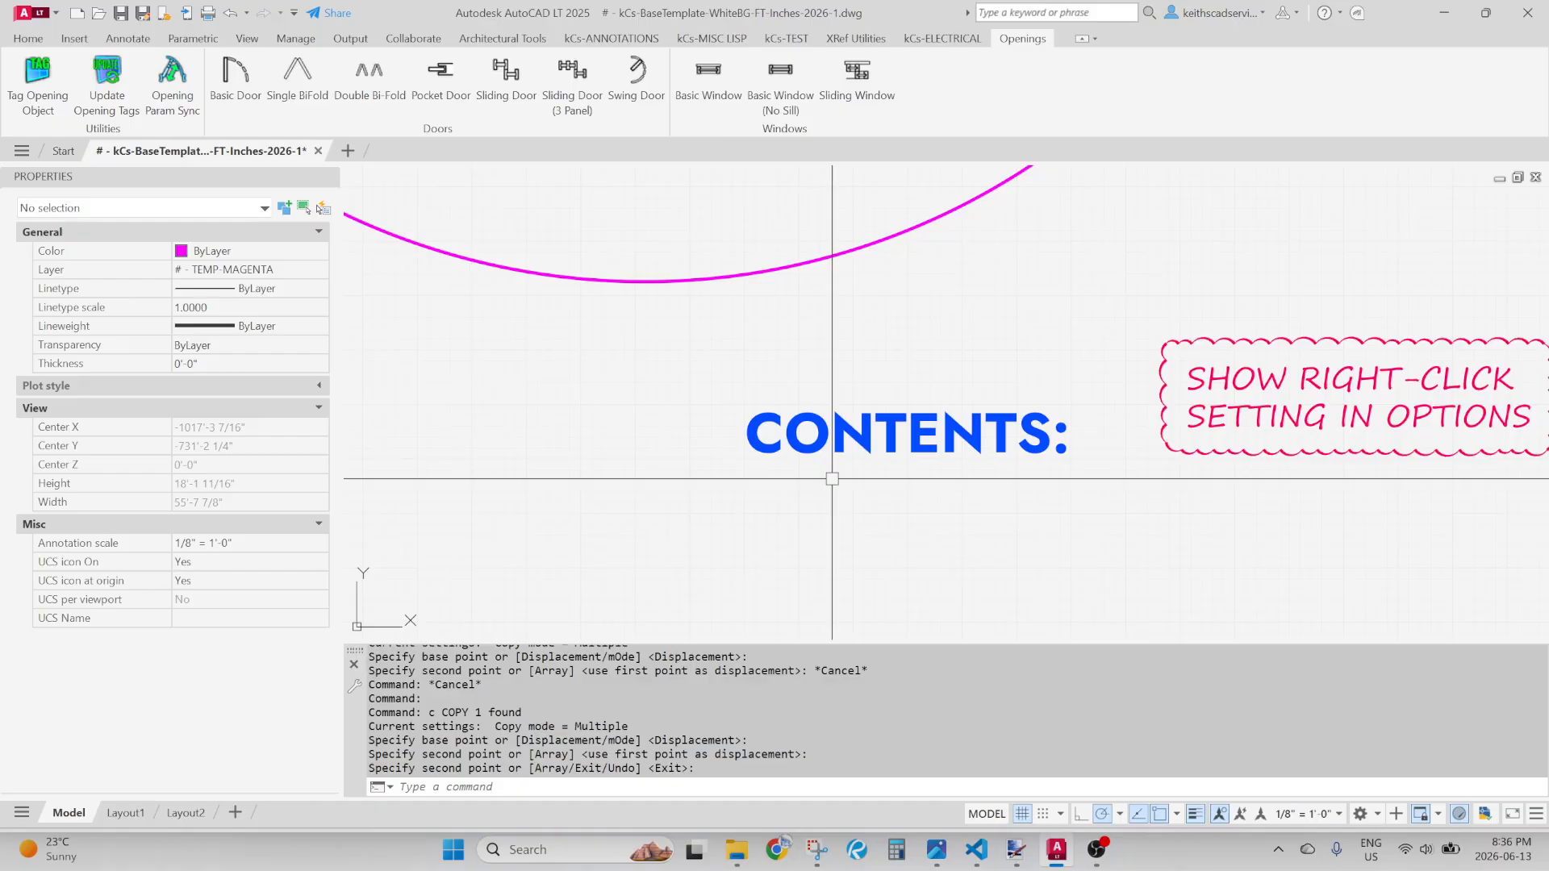
pyautogui.press('Return')
pyautogui.write('int: in')
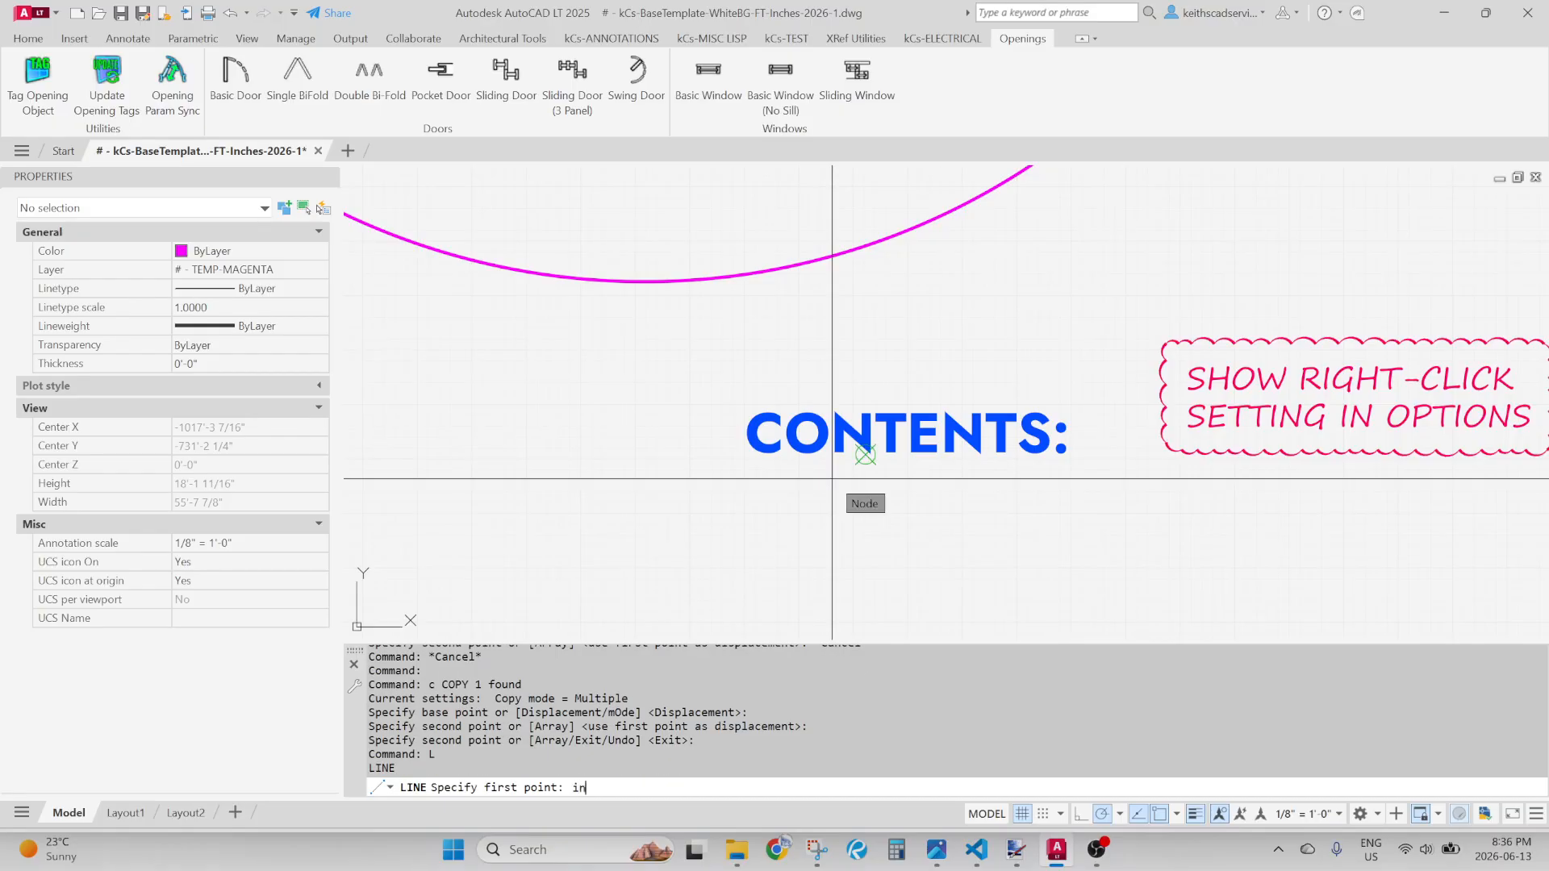
pyautogui.write('s')
pyautogui.press('Return')
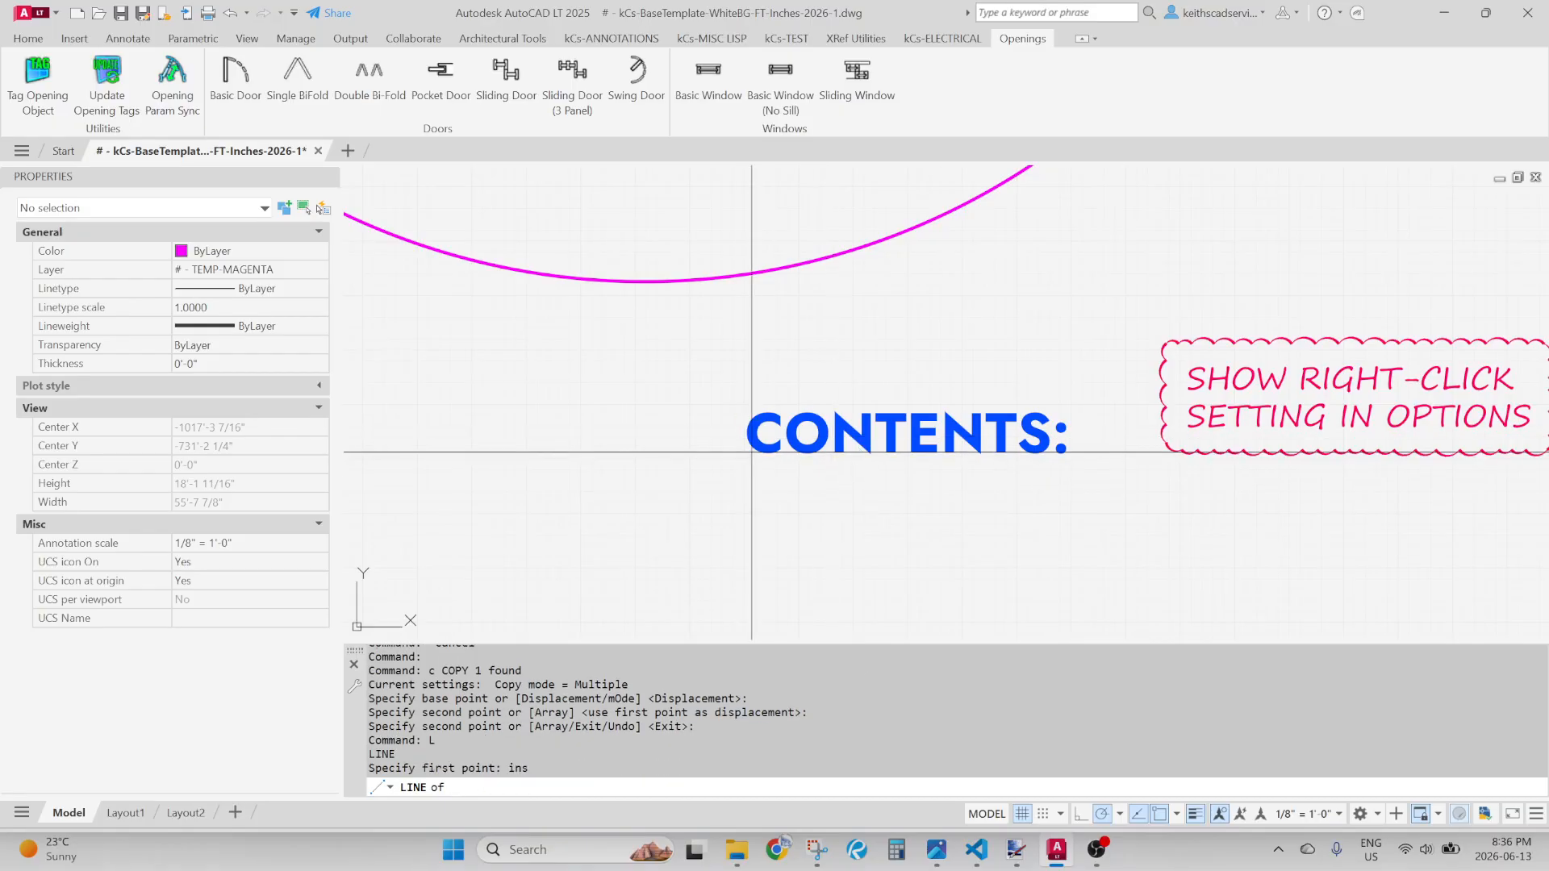
pyautogui.click(747, 409)
pyautogui.scroll(-2, 694, 476)
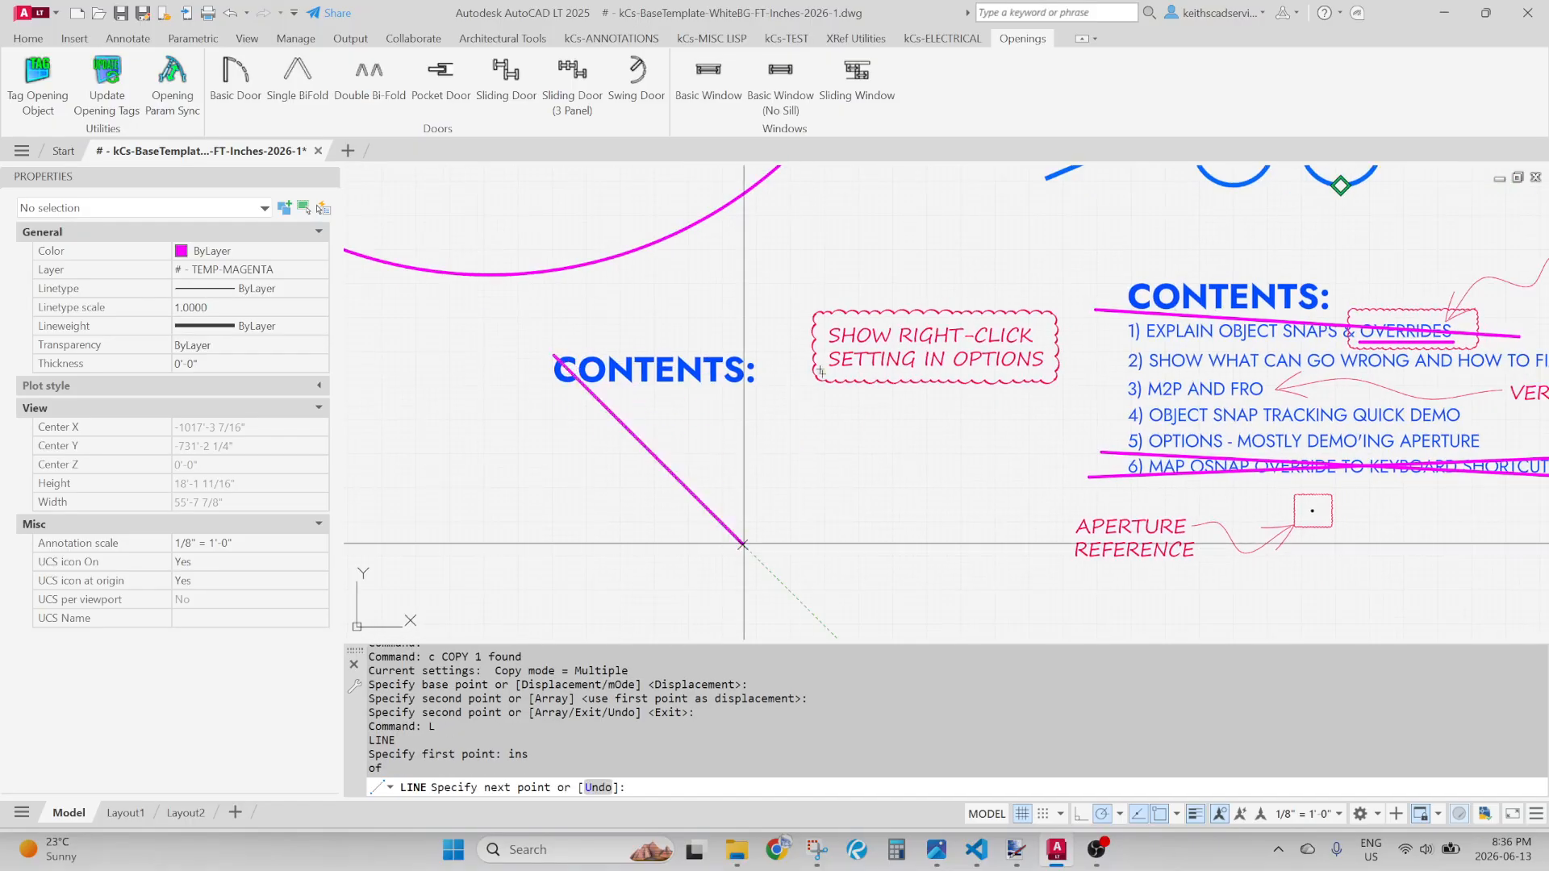
pyautogui.click(546, 505)
pyautogui.press('Return')
# Erase the copied CONTENTS: heading together with the line attached to its insertion point
pyautogui.scroll(8, 532, 373)
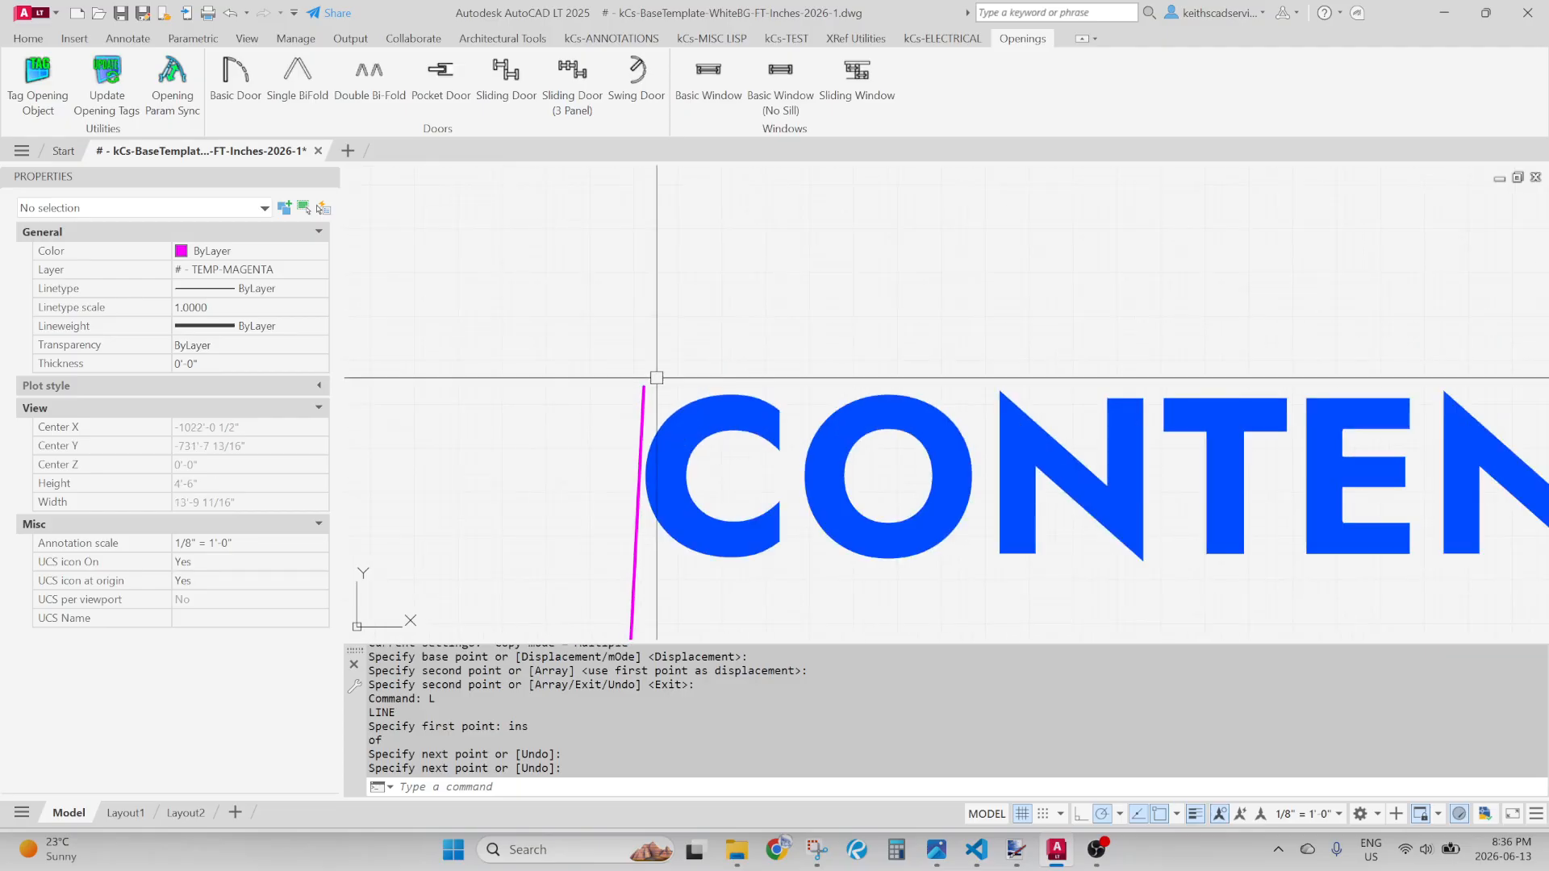
pyautogui.click(737, 399)
pyautogui.click(678, 366)
pyautogui.press('Escape')
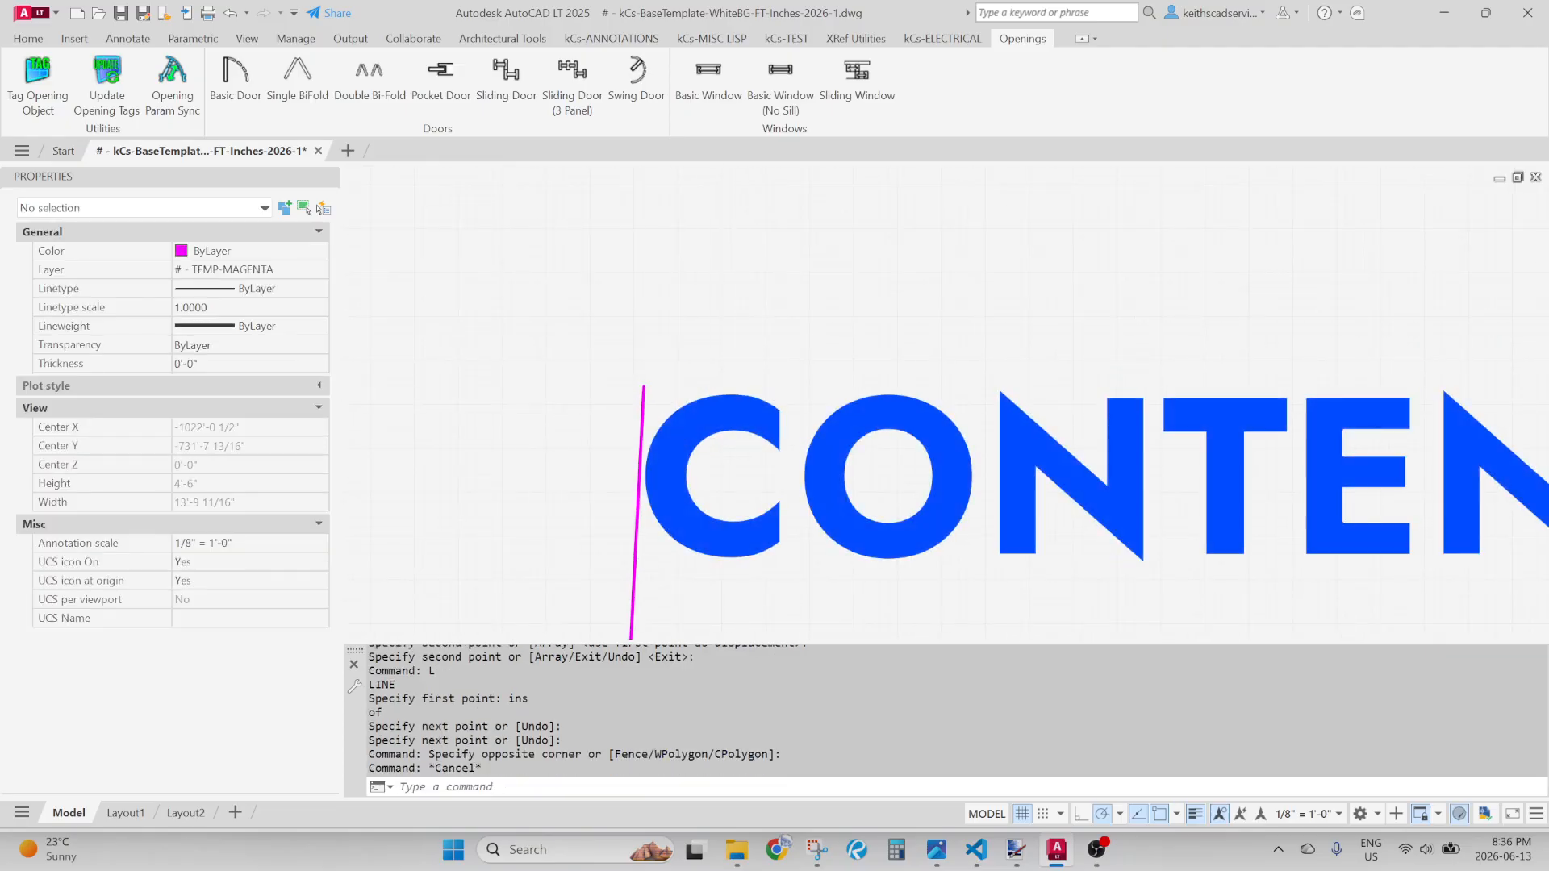
pyautogui.press('Escape')
pyautogui.press('Escape')
pyautogui.scroll(-3, 676, 365)
pyautogui.click(706, 339)
pyautogui.click(629, 449)
pyautogui.write('e')
pyautogui.press('space')
# Look up the Perpendicular option in the list of running object snaps
pyautogui.scroll(-2, 633, 446)
pyautogui.moveTo(775, 411); pyautogui.dragTo(560, 520, button='middle')
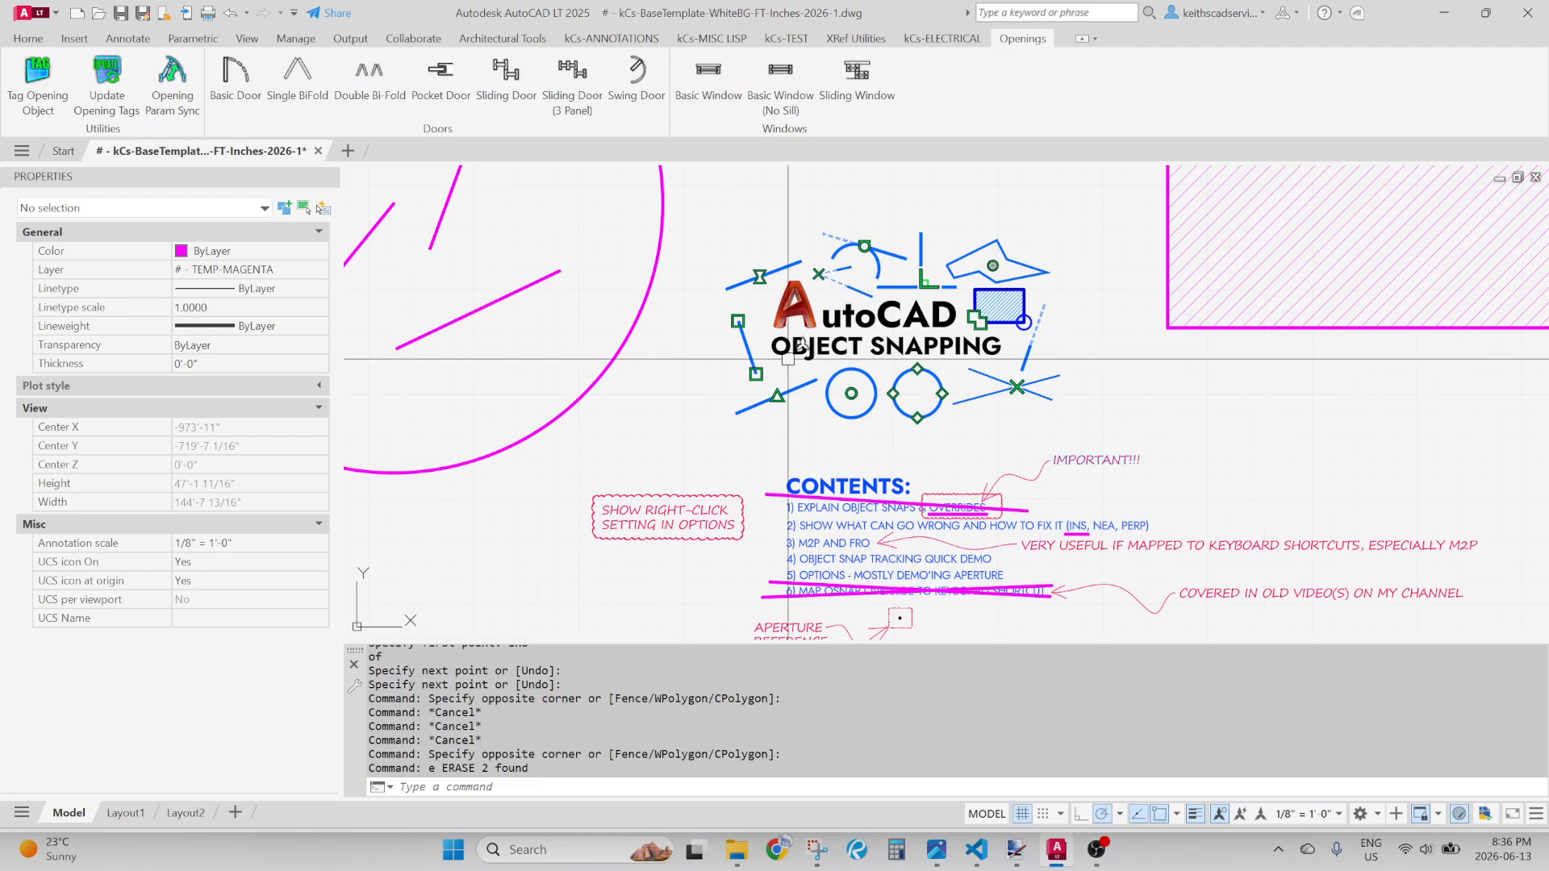
pyautogui.moveTo(820, 359); pyautogui.dragTo(1113, 468, button='middle')
pyautogui.scroll(4, 671, 405)
pyautogui.scroll(-5, 686, 409)
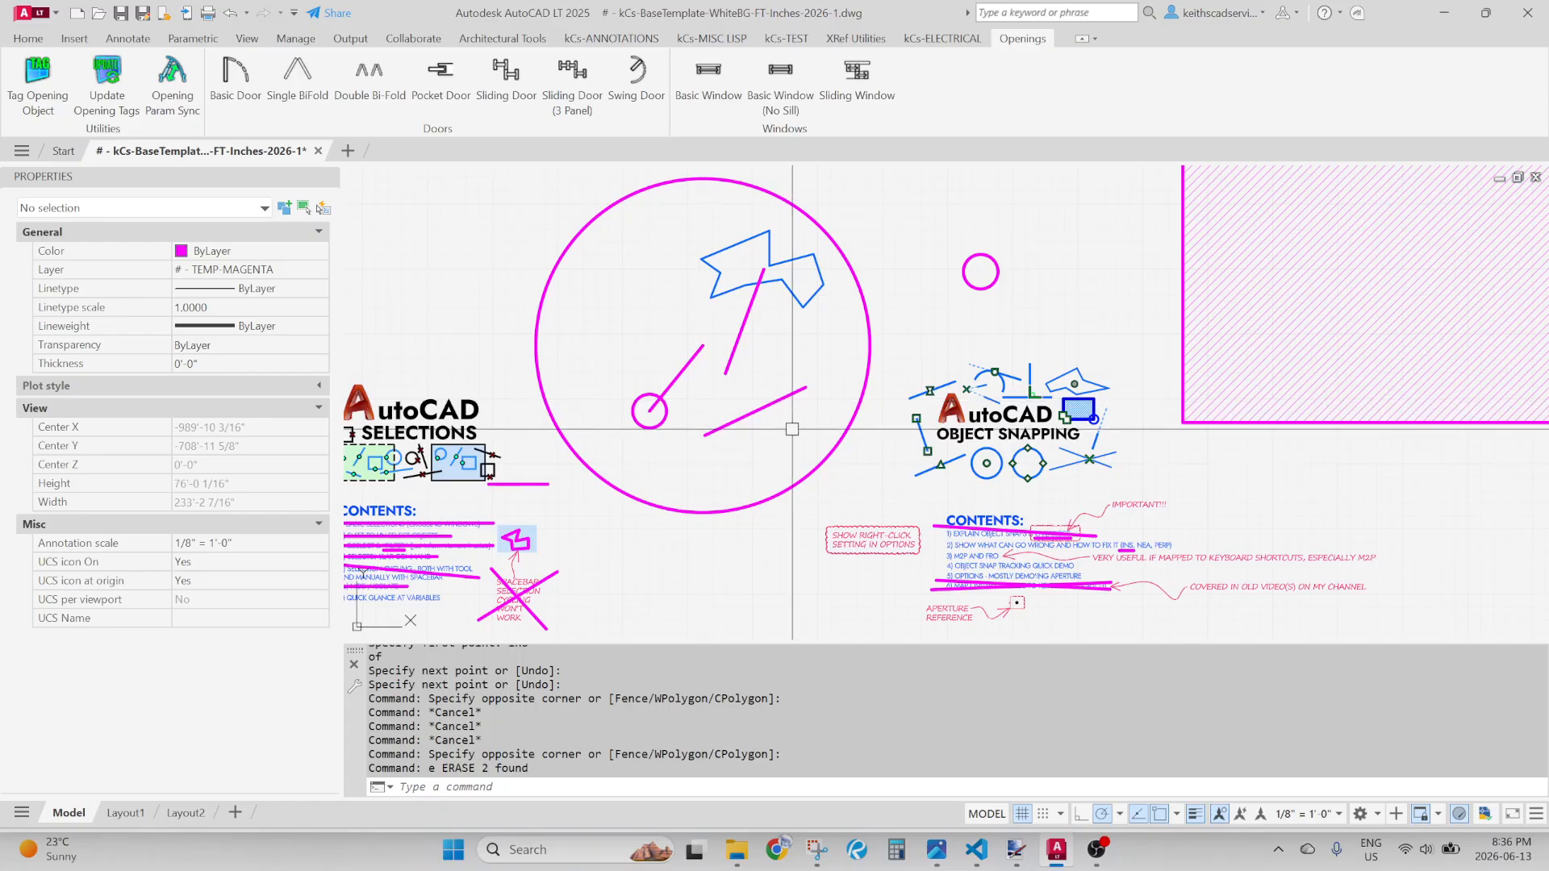
pyautogui.rightClick(1161, 818)
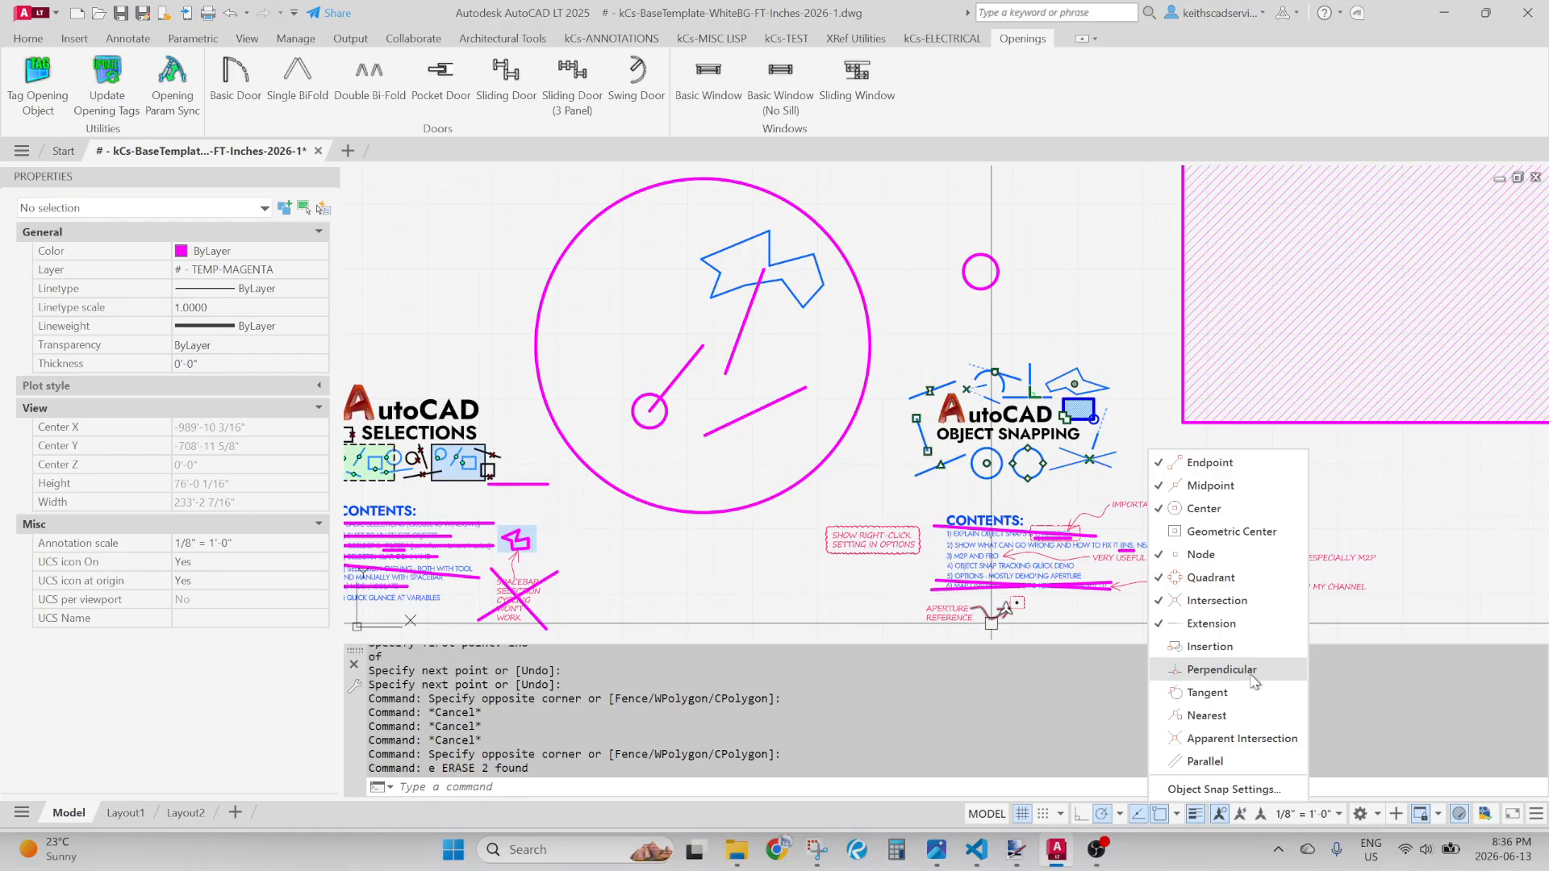
pyautogui.click(679, 322)
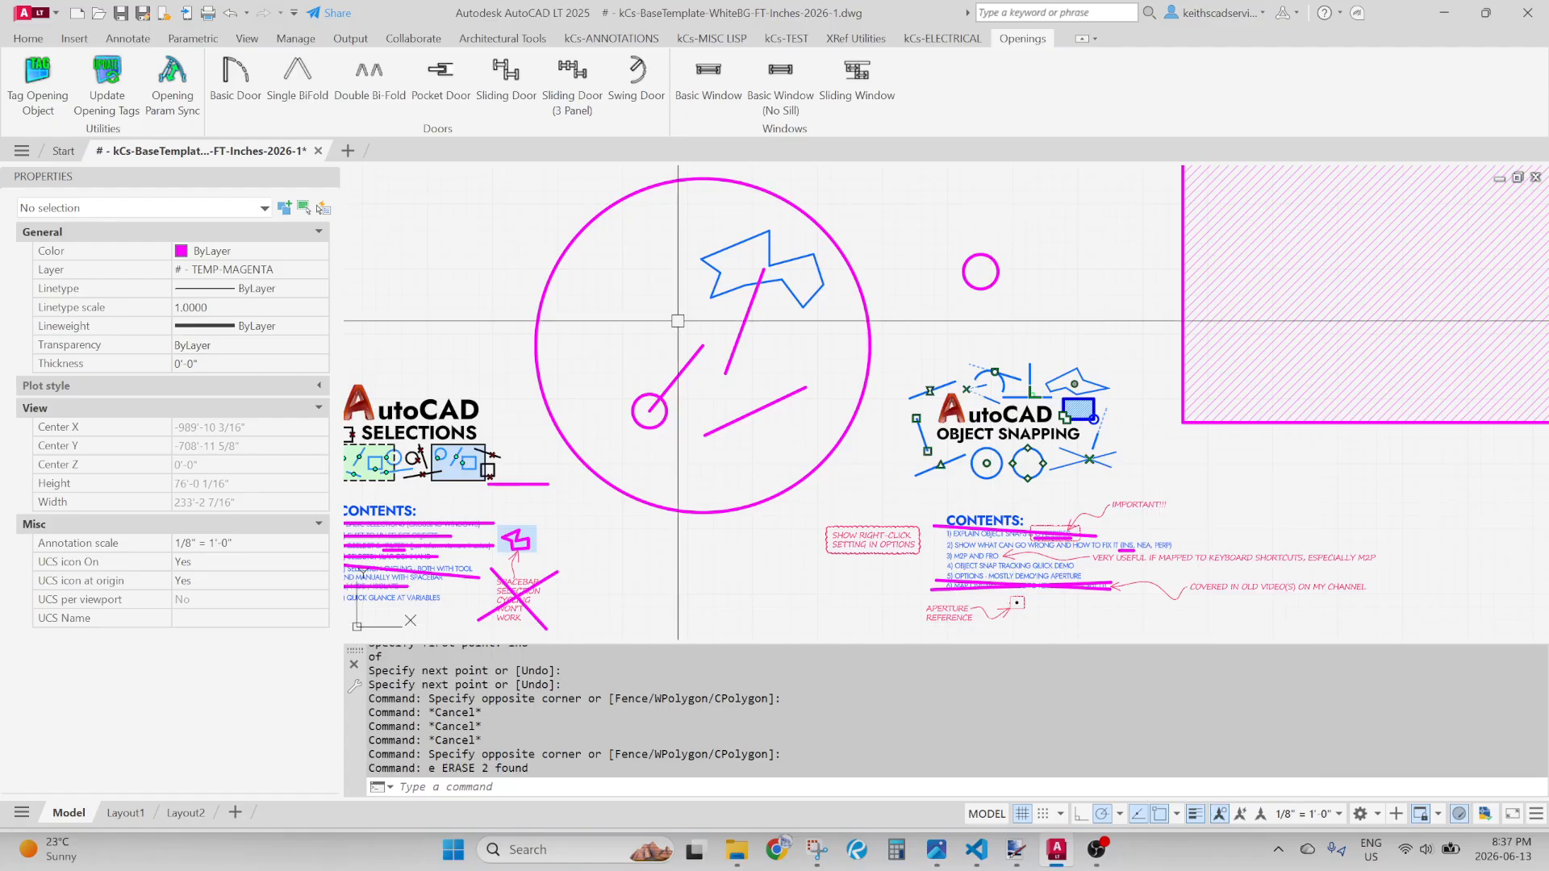
# Draw a short horizontal line near the left side inside the large circle
pyautogui.write('l')
pyautogui.press('space')
pyautogui.scroll(4, 537, 286)
pyautogui.click(600, 377)
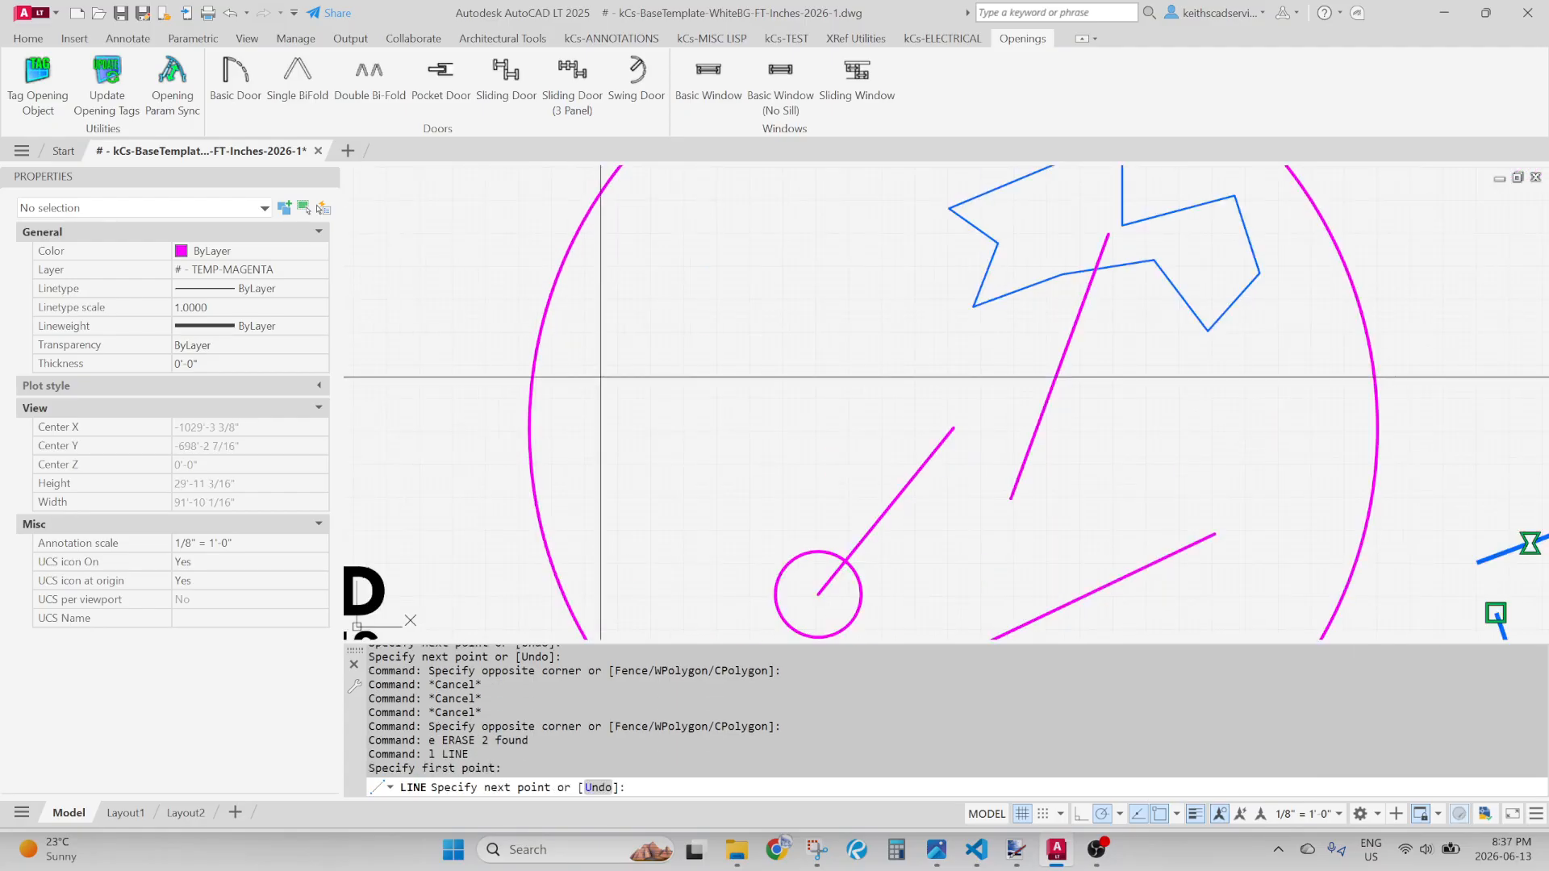
pyautogui.click(701, 377)
pyautogui.press('space')
pyautogui.click(793, 199)
pyautogui.press('Escape')
pyautogui.press('Escape')
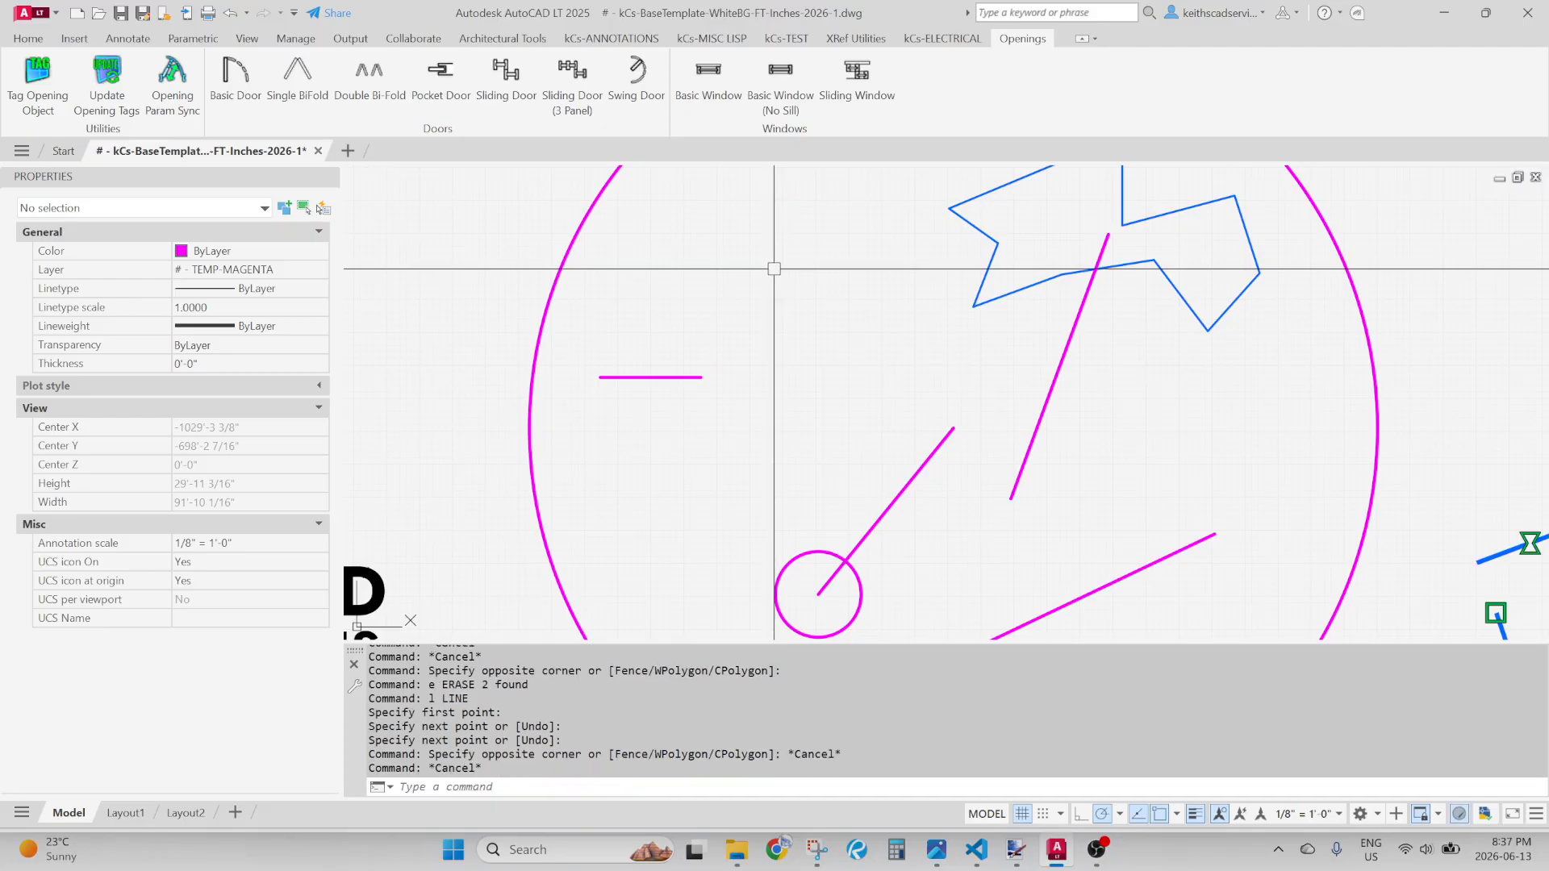
# Draw a vertical line ending perpendicular to the short horizontal line's extension, using the PERP override
pyautogui.write('L')
pyautogui.press('space')
pyautogui.click(773, 235)
pyautogui.write('perp')
pyautogui.press('space')
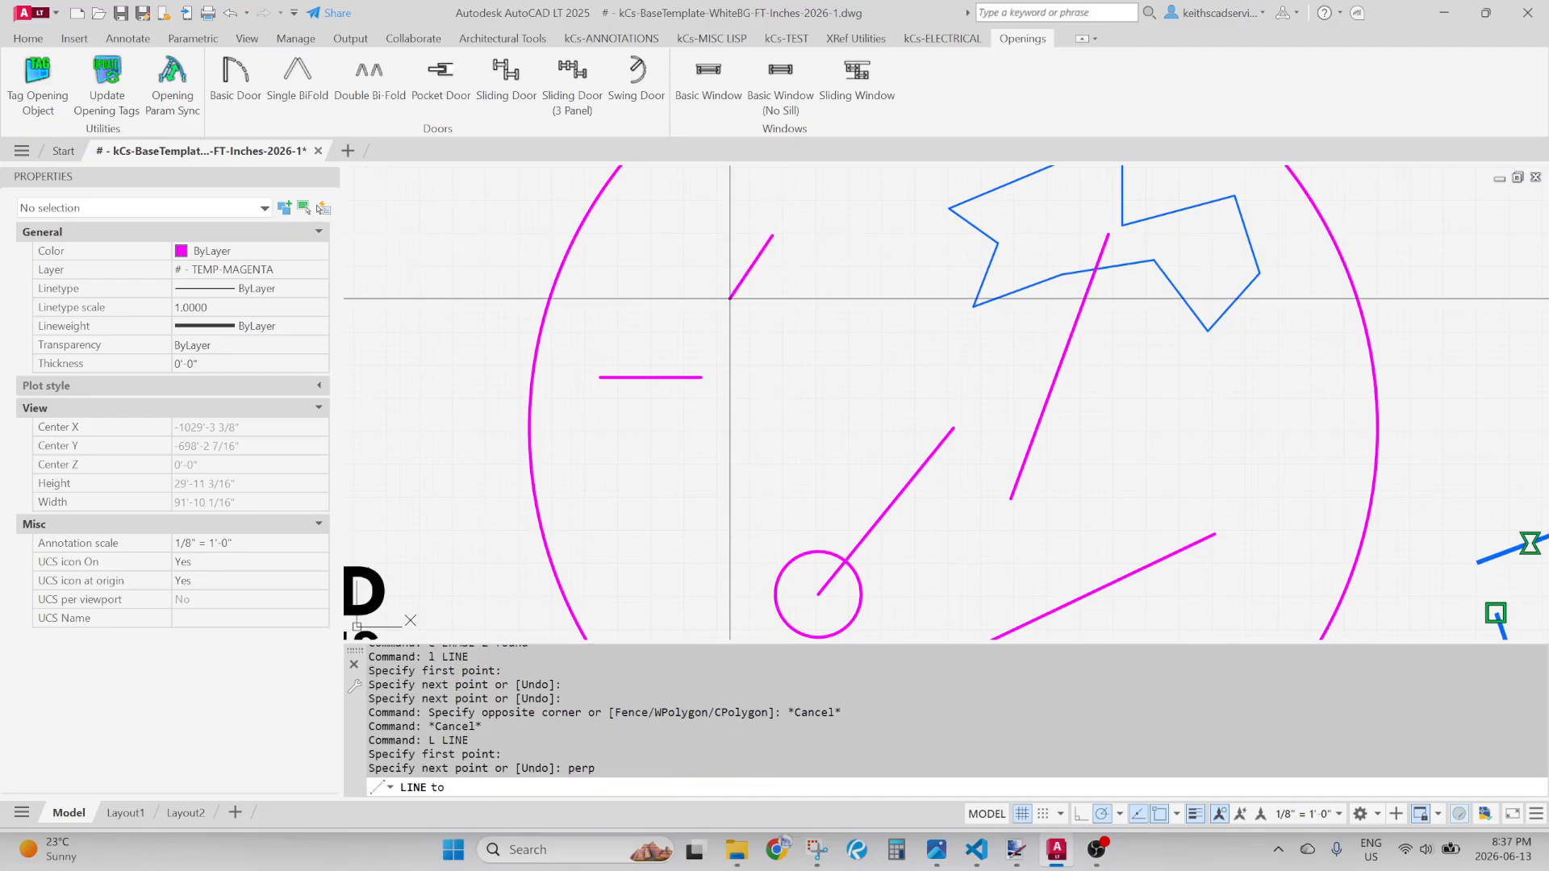
pyautogui.click(772, 377)
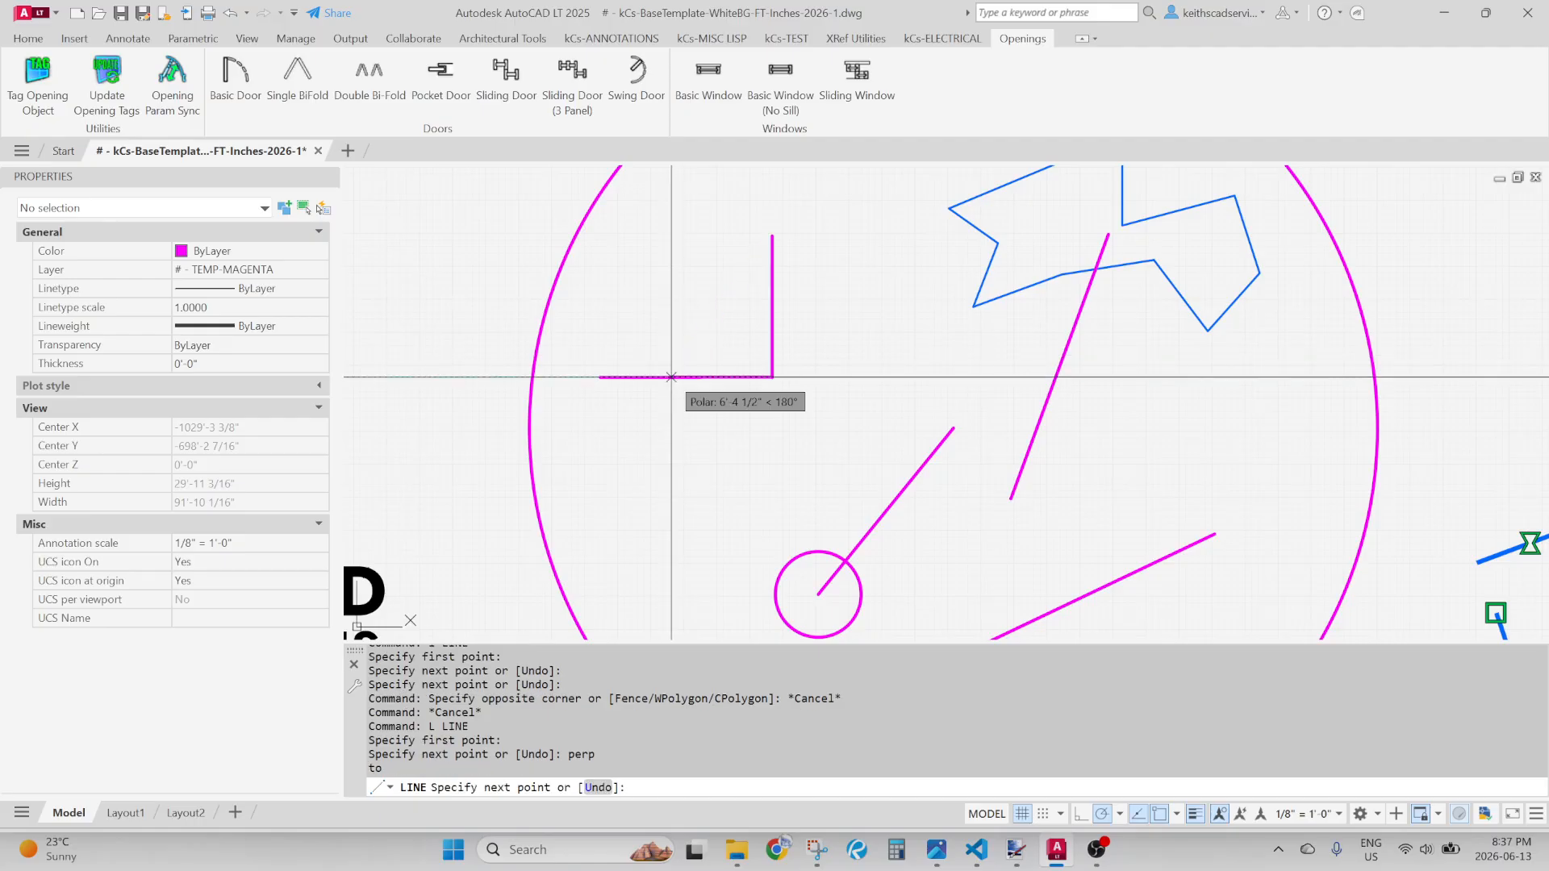
pyautogui.press('space')
# Inspect the vertical line's endpoint grip against the short horizontal line, and clear the selection
pyautogui.scroll(4, 707, 380)
pyautogui.scroll(-4, 854, 484)
pyautogui.scroll(4, 916, 374)
pyautogui.click(794, 459)
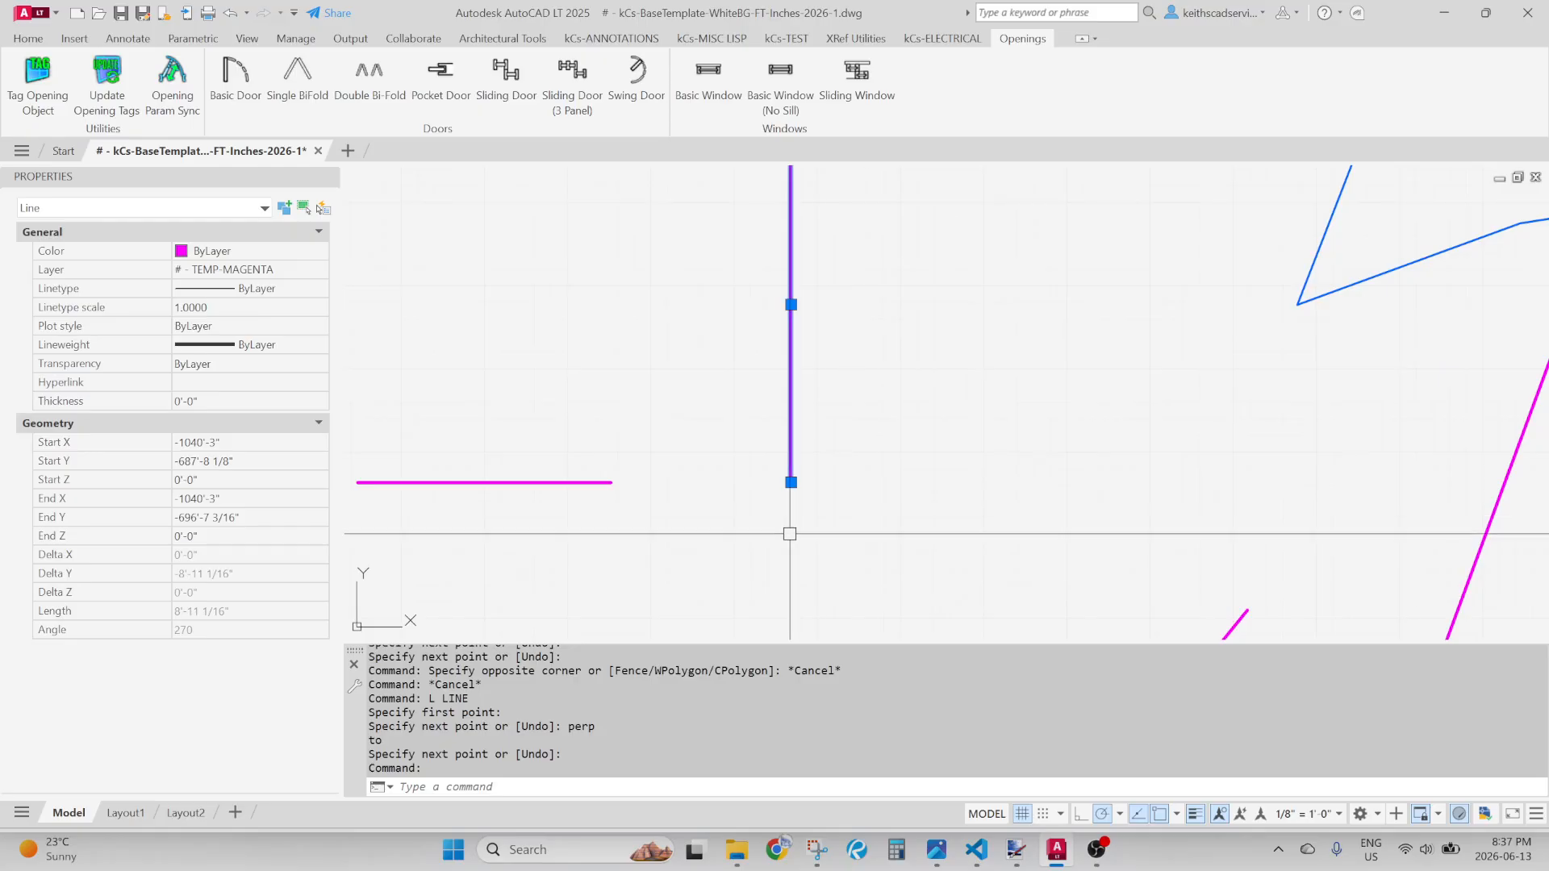
pyautogui.press('Escape')
pyautogui.press('Escape')
pyautogui.press('Escape')
pyautogui.scroll(-4, 709, 472)
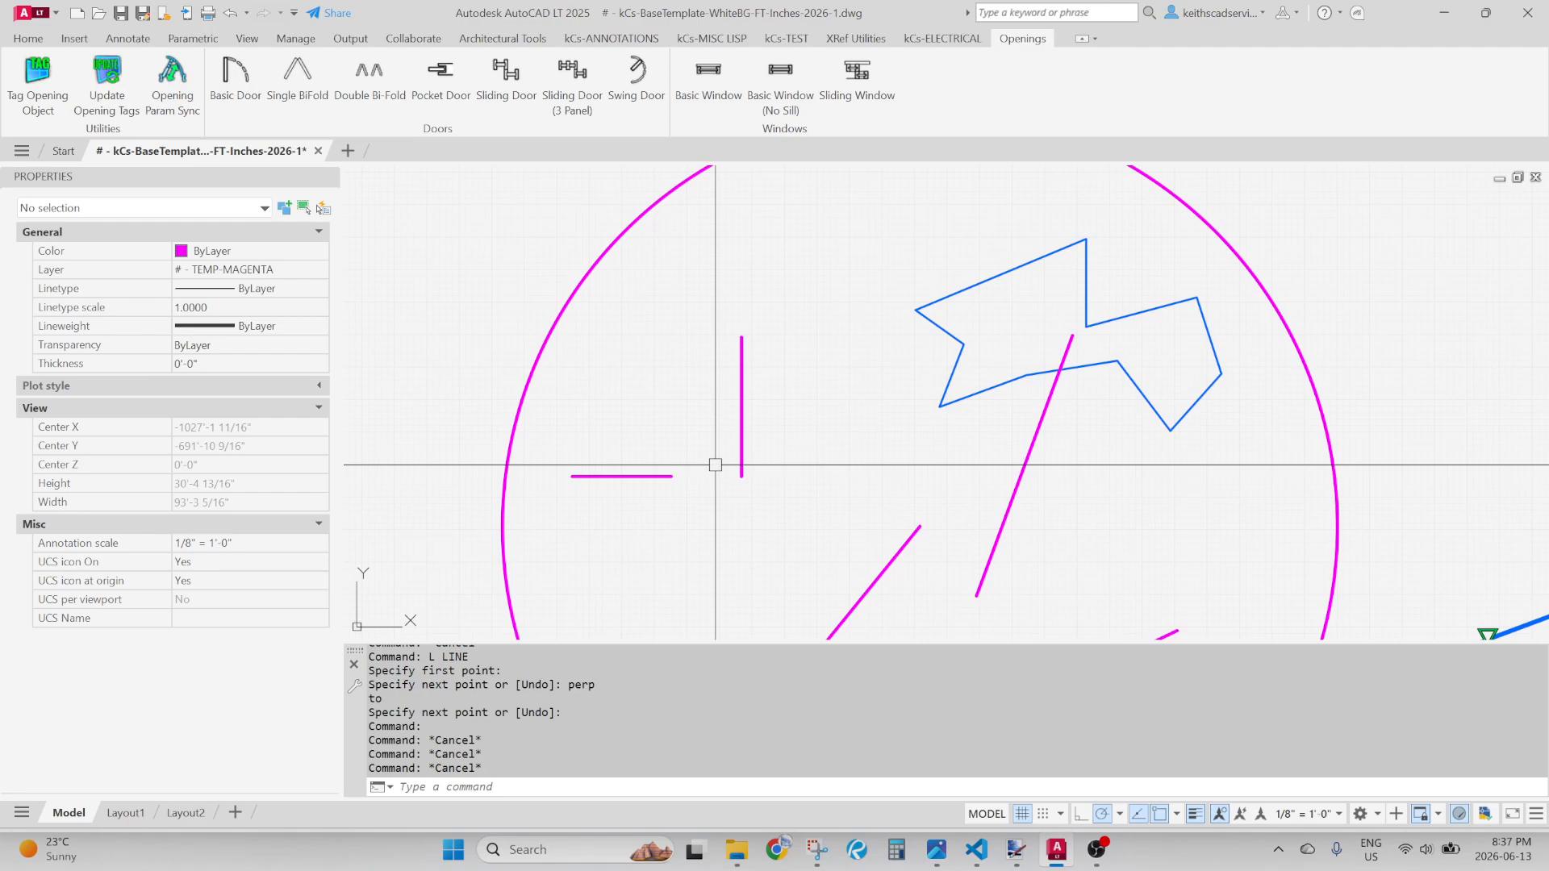
# Draw a line across the vertical line, ending perpendicular to the extension of the blue polyline's lower-left edge with the PERP override
pyautogui.write('l')
pyautogui.press('Return')
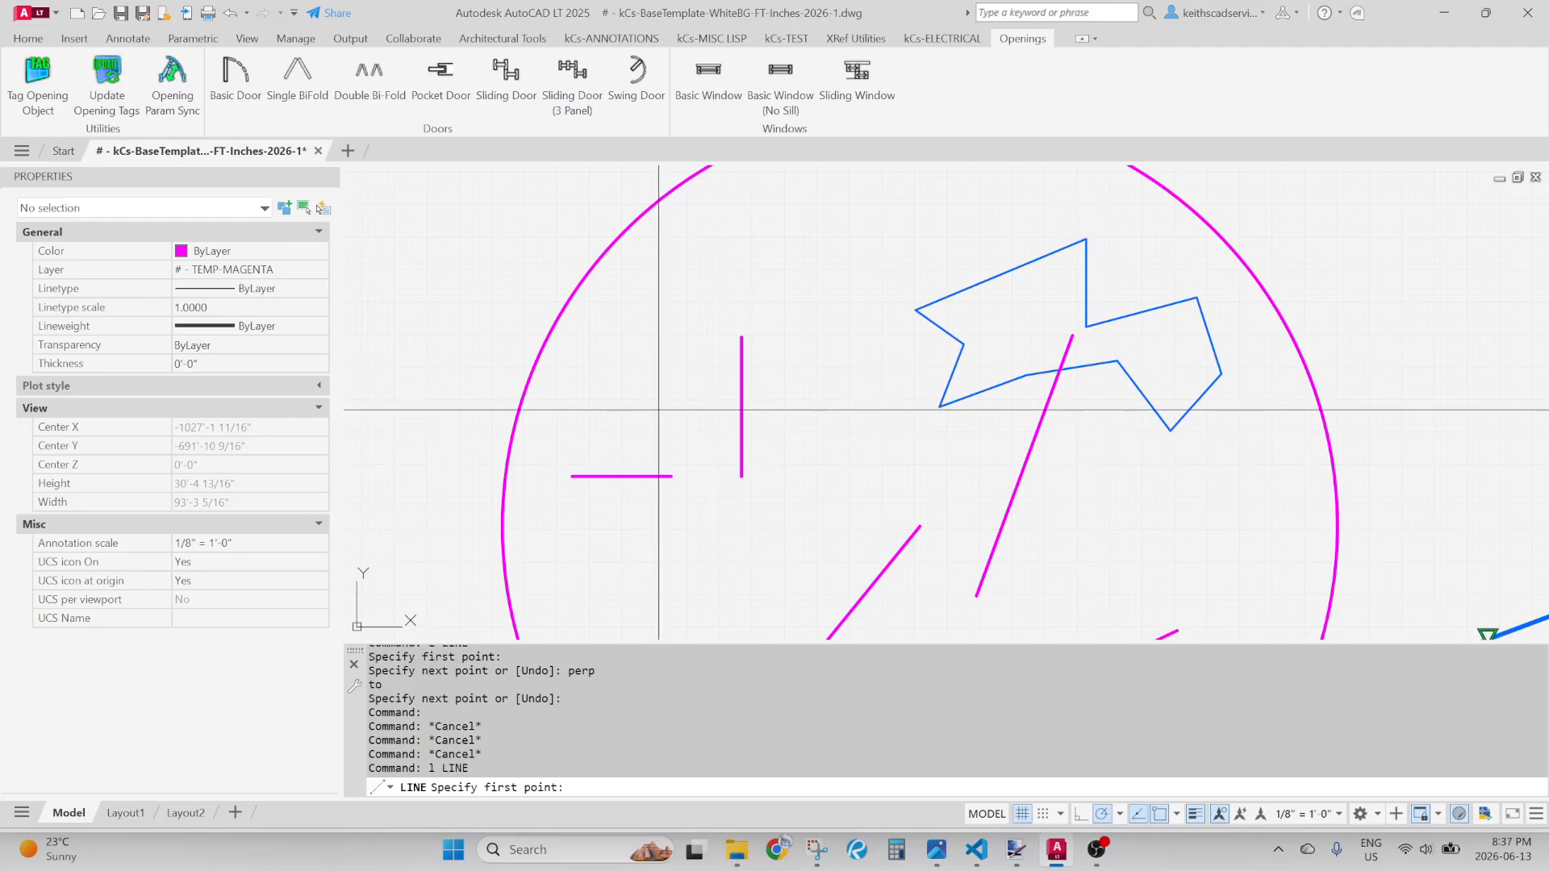
pyautogui.click(651, 411)
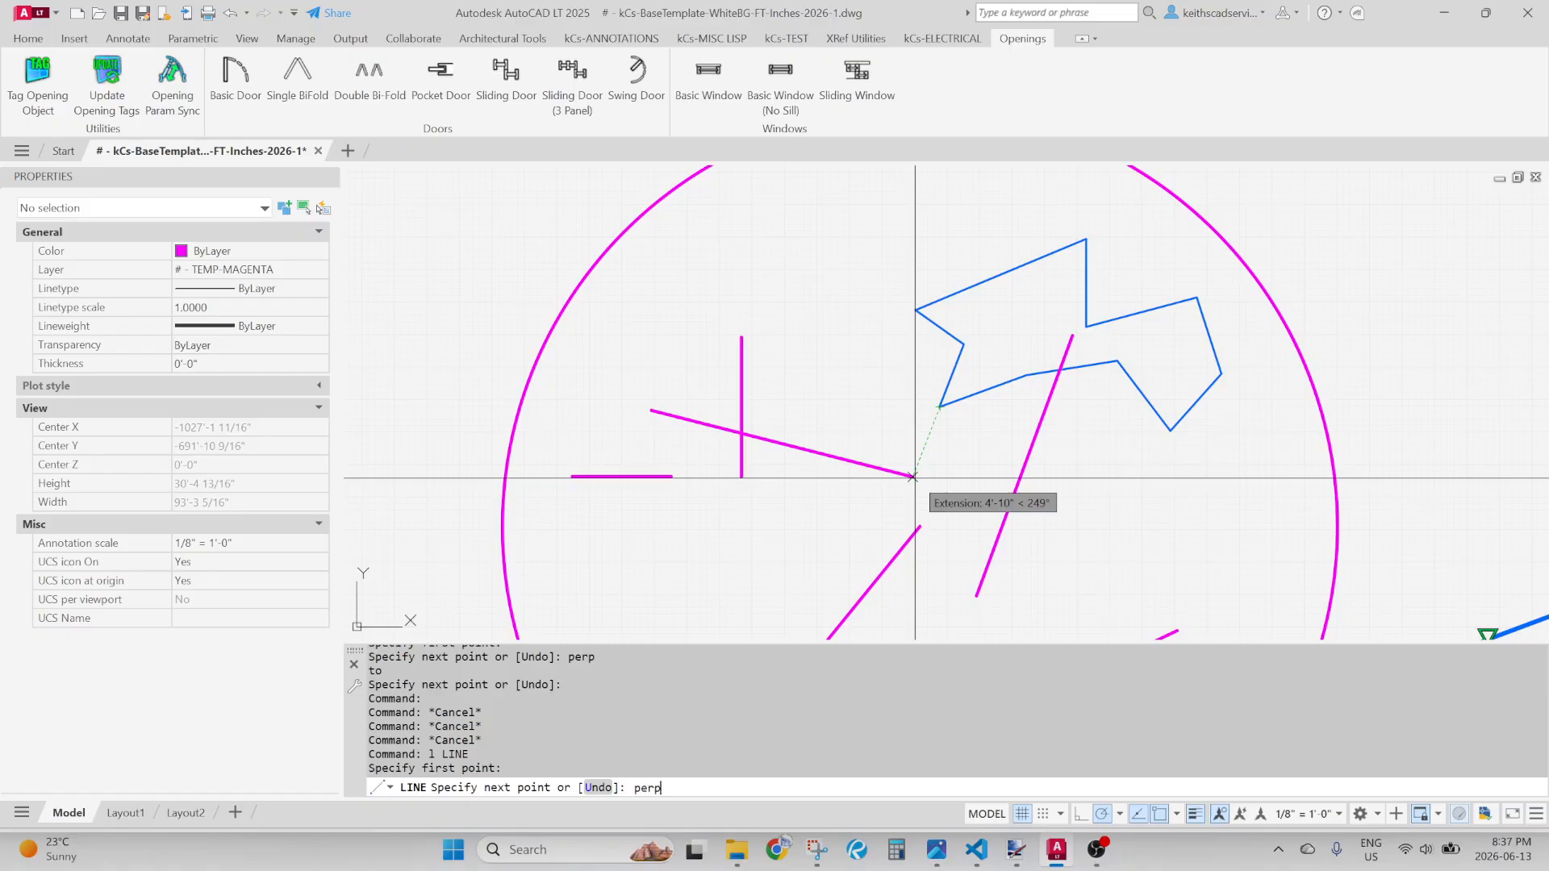
pyautogui.press('Return')
pyautogui.click(901, 507)
pyautogui.press('Return')
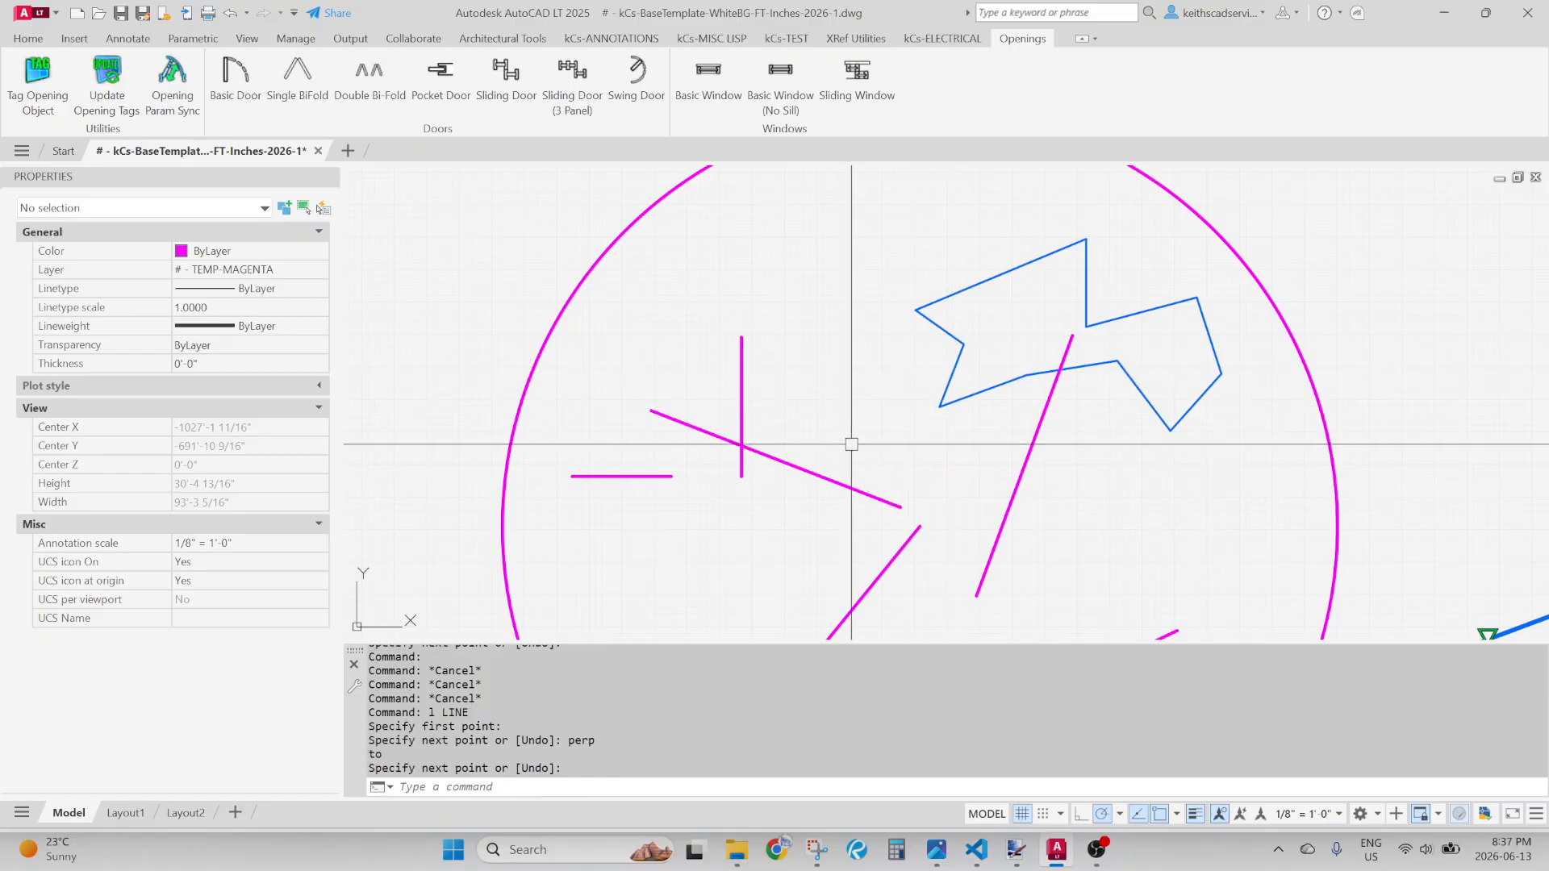
# Erase the vertical line, the diagonal line crossing it, and the steep line running up into the blue polyline
pyautogui.click(782, 422)
pyautogui.click(726, 474)
pyautogui.write('e')
pyautogui.press('Return')
pyautogui.moveTo(955, 474); pyautogui.dragTo(786, 464, button='middle')
pyautogui.click(869, 462)
pyautogui.click(818, 489)
pyautogui.write('e')
pyautogui.press('Return')
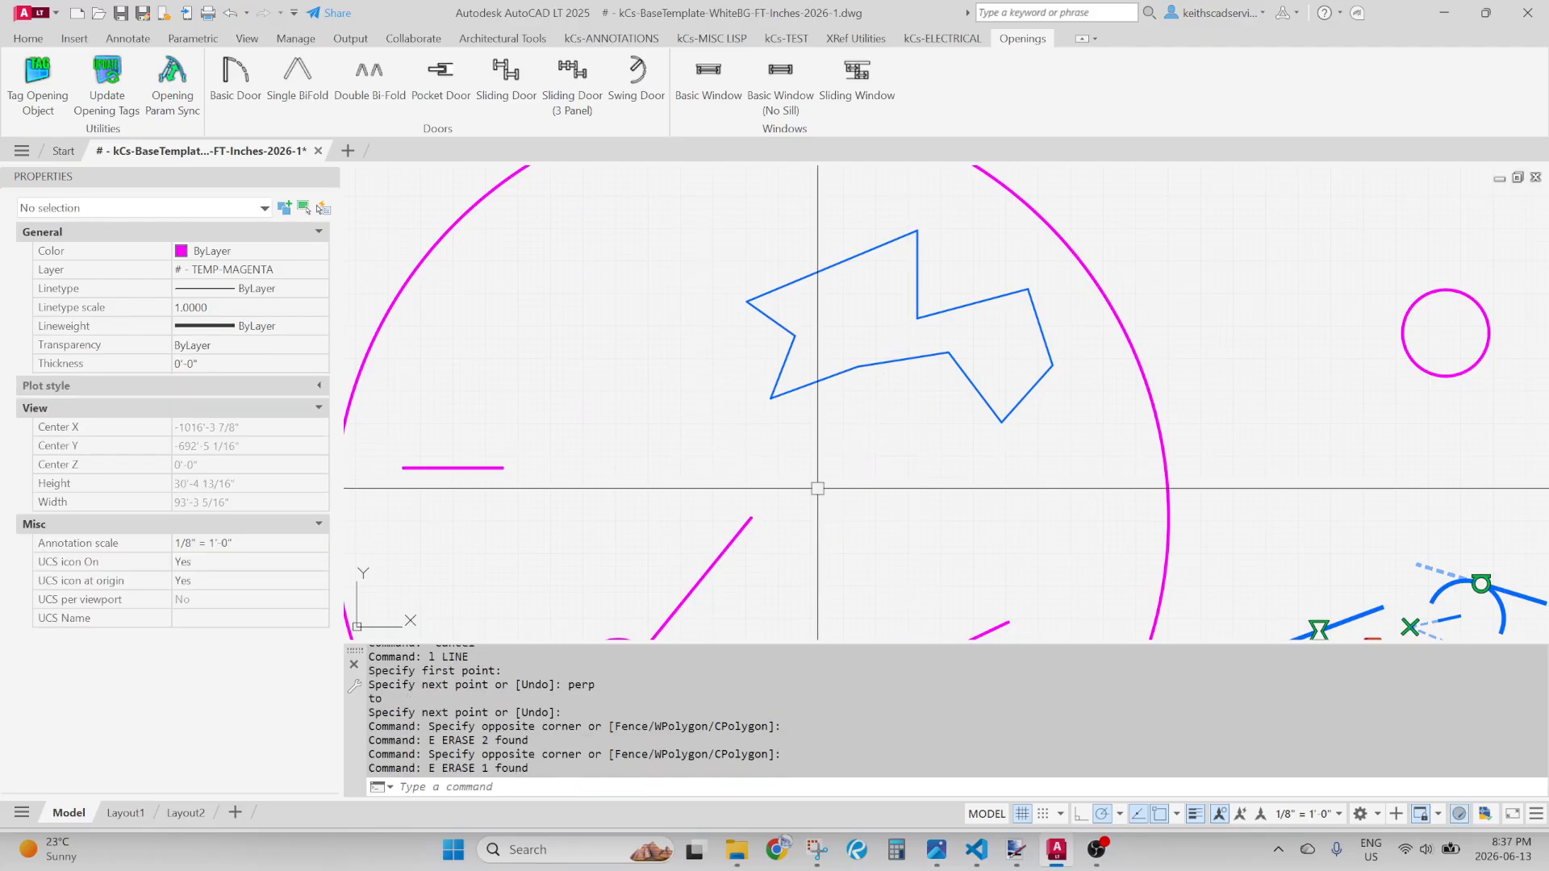
# Measure the leftmost bottom edge of the blue polyline with DIST
pyautogui.write('d')
pyautogui.press('Return')
pyautogui.click(770, 398)
pyautogui.click(857, 367)
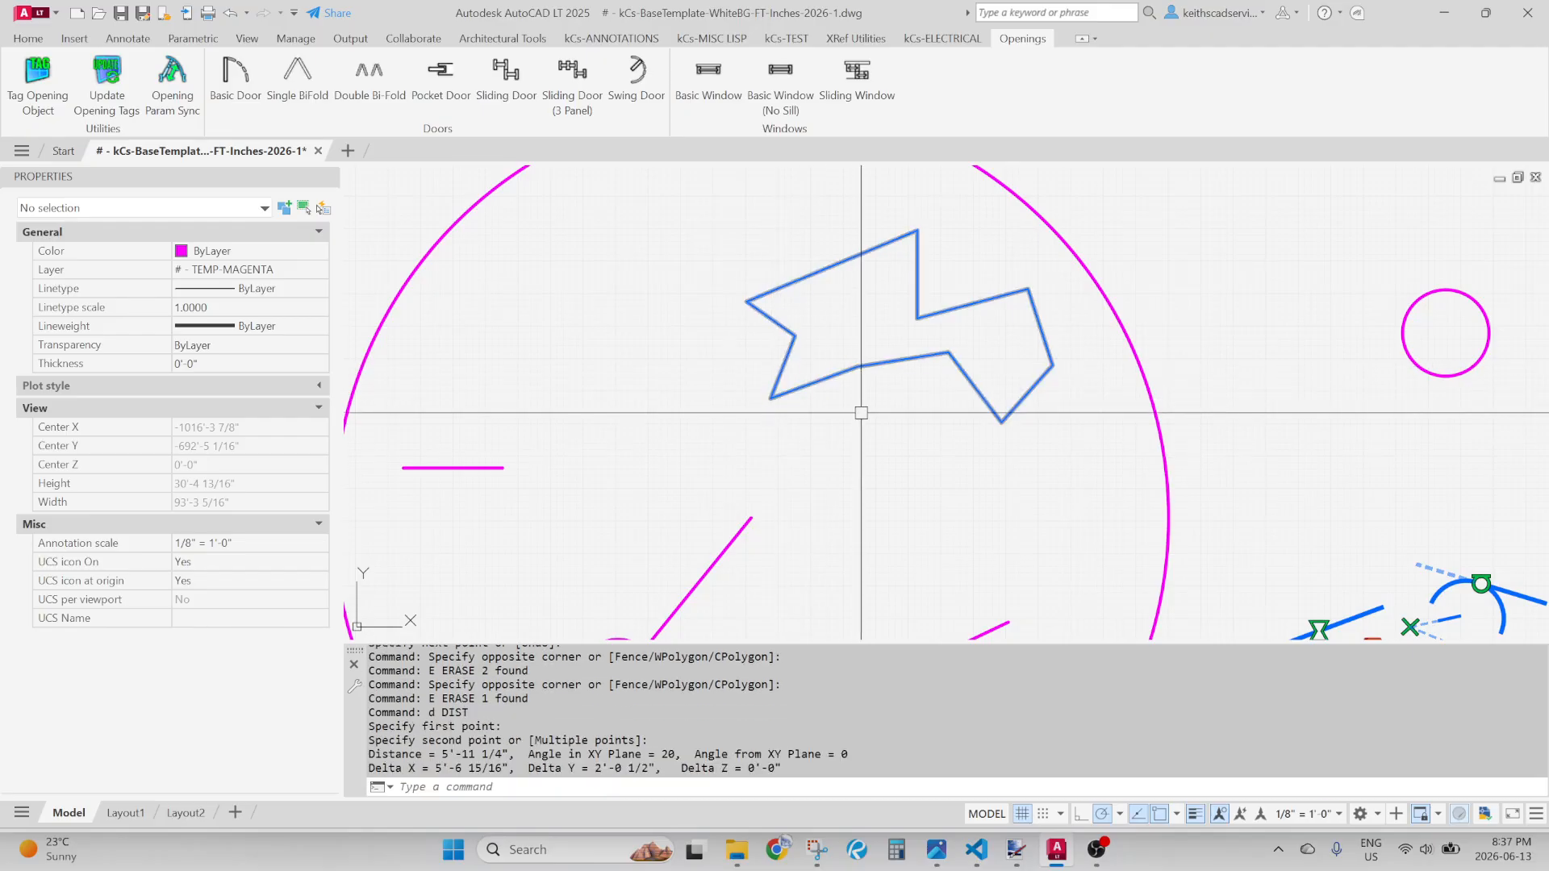
# Strike through item 2 of the contents list with a line
pyautogui.scroll(-2, 837, 365)
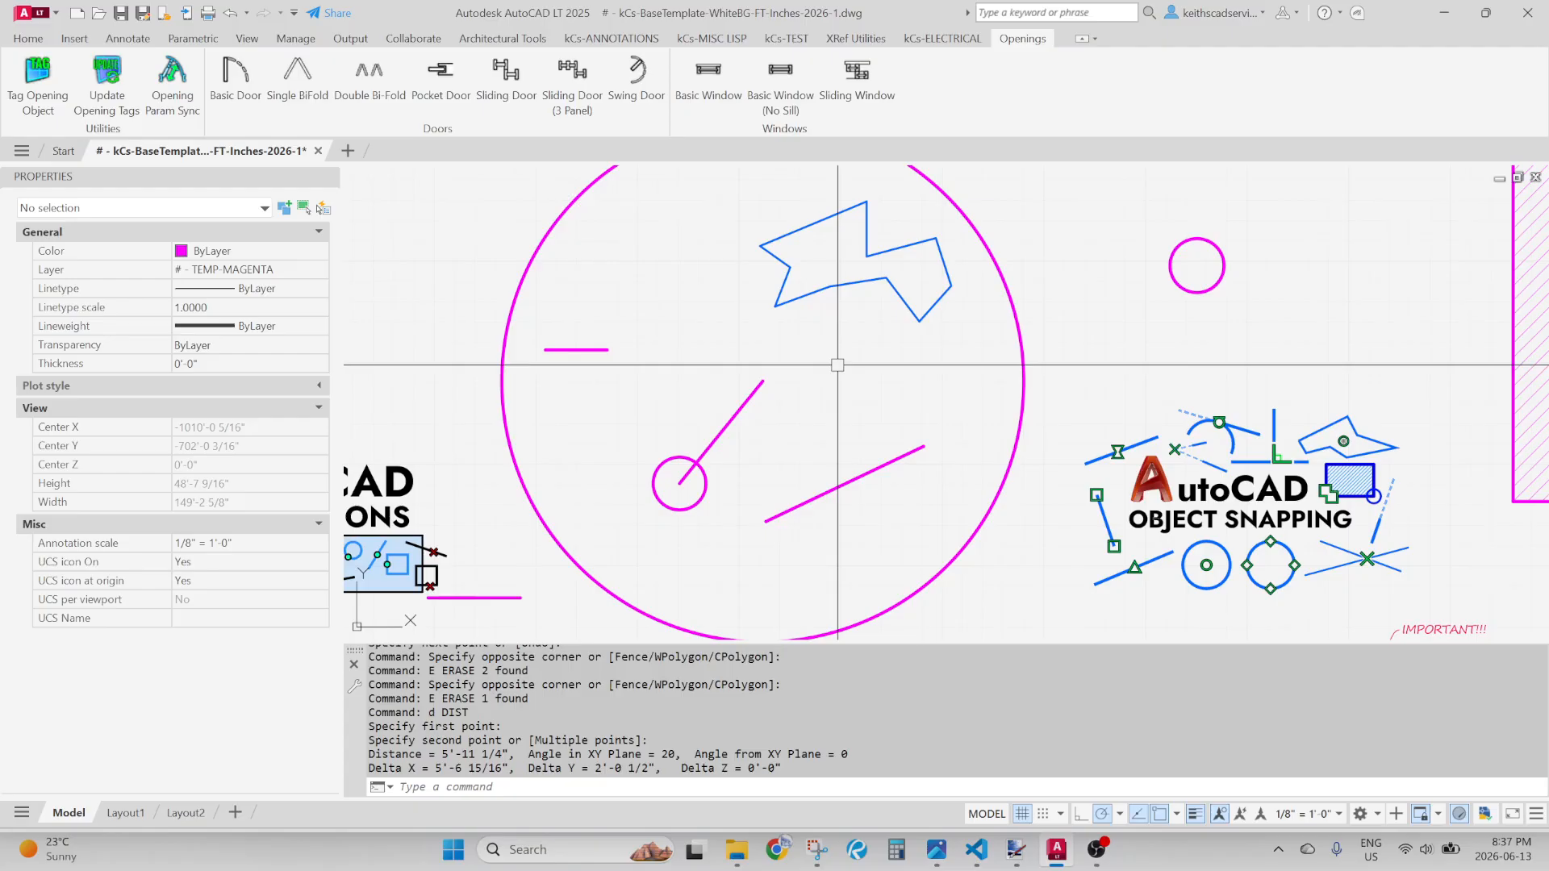
pyautogui.moveTo(1098, 511); pyautogui.dragTo(892, 342, button='middle')
pyautogui.moveTo(1133, 542); pyautogui.dragTo(1030, 431, button='middle')
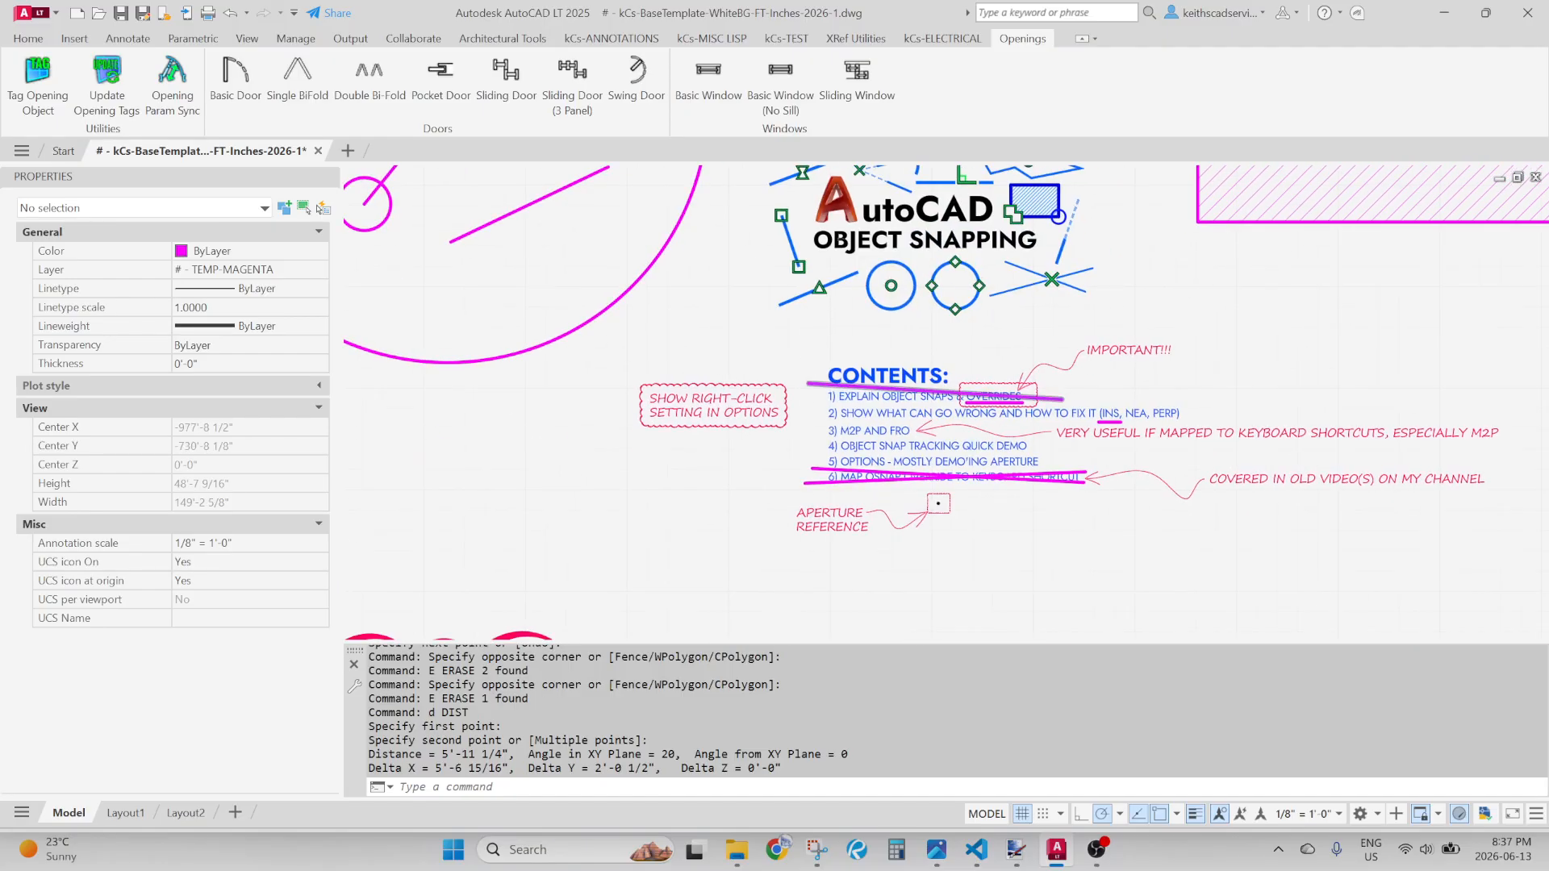
pyautogui.scroll(4, 1029, 432)
pyautogui.write('l')
pyautogui.press('space')
pyautogui.click(495, 359)
pyautogui.moveTo(859, 387); pyautogui.dragTo(621, 412, button='middle')
pyautogui.click(1277, 410)
pyautogui.moveTo(419, 439); pyautogui.dragTo(874, 384, button='middle')
pyautogui.press('space')
# Strike through item 3, M2P AND FRO, in the contents list with a line
pyautogui.scroll(4, 710, 384)
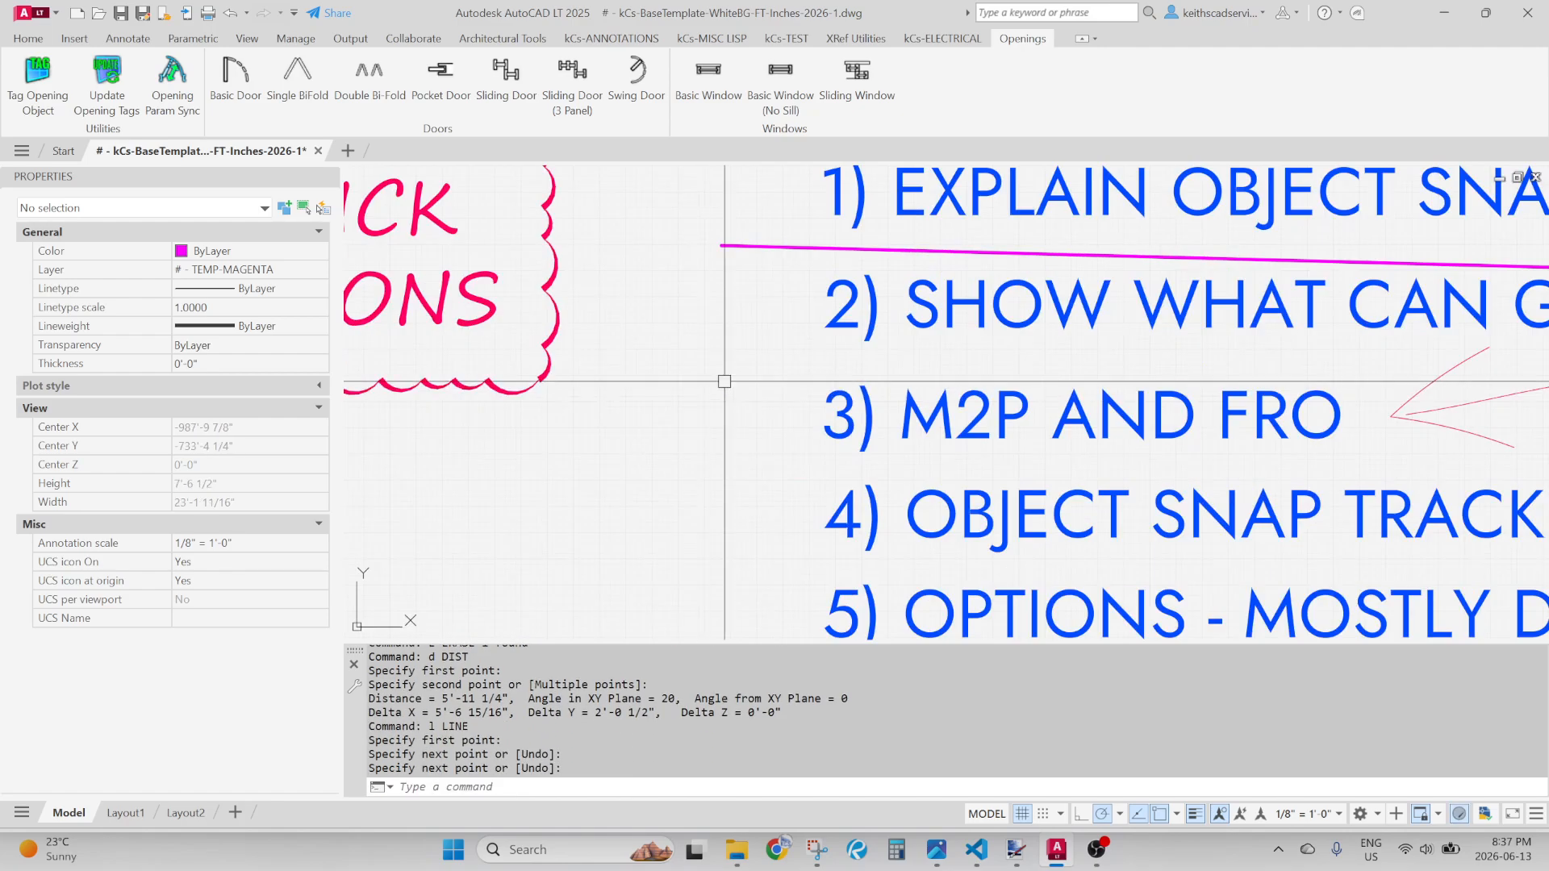
pyautogui.press('space')
pyautogui.click(729, 371)
pyautogui.scroll(2, 1449, 458)
pyautogui.moveTo(1449, 458); pyautogui.dragTo(1081, 444, button='middle')
pyautogui.scroll(2, 1080, 445)
pyautogui.click(903, 358)
pyautogui.press('space')
pyautogui.scroll(-4, 926, 404)
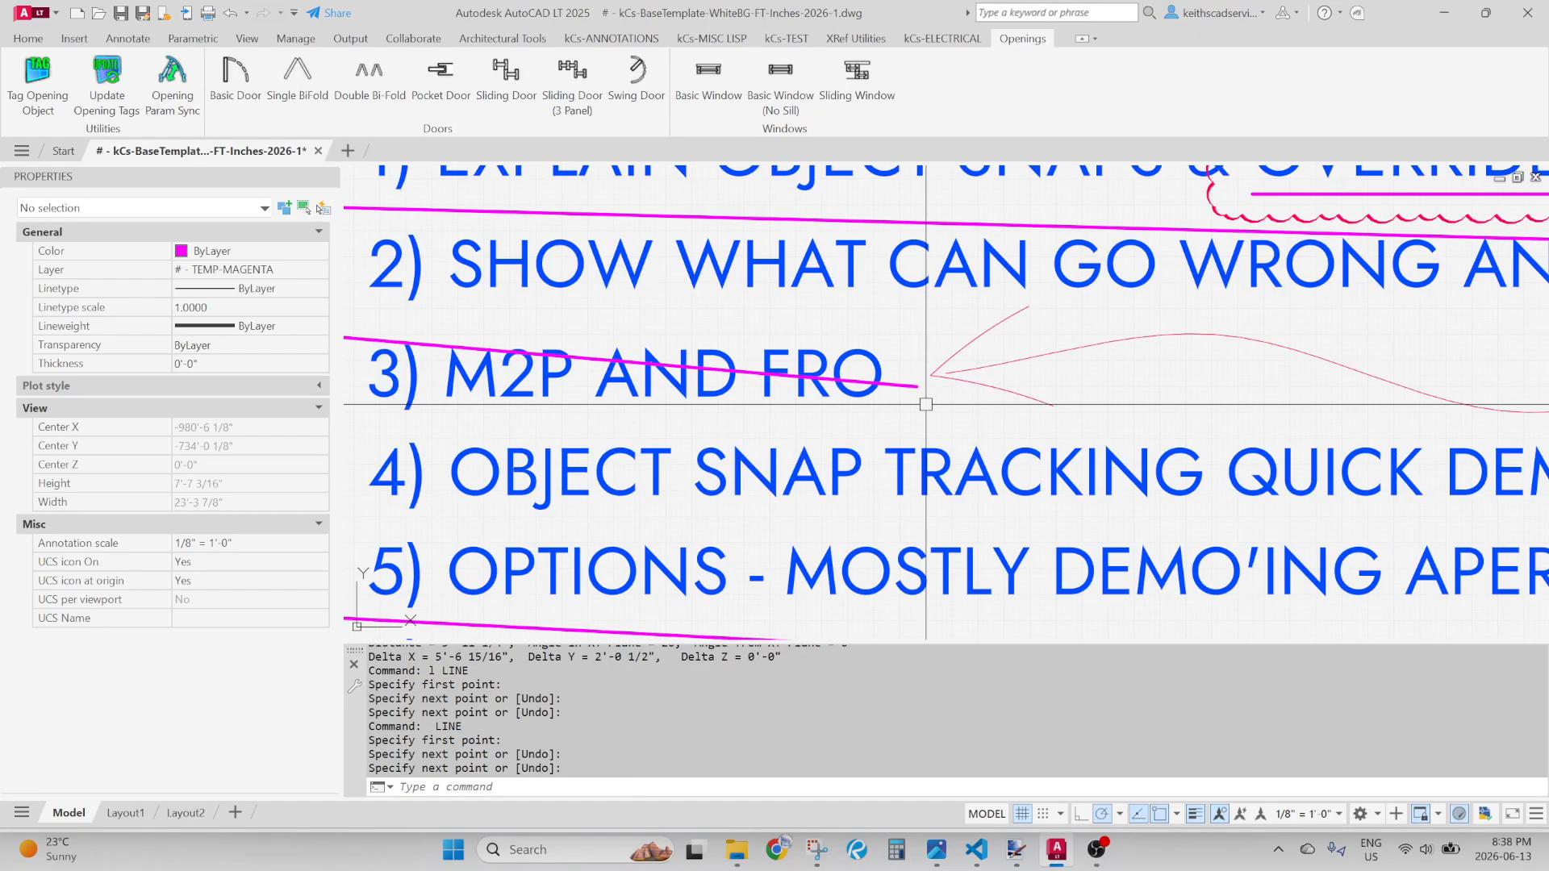
# Stretch the right end of the line striking through item 3, and clear the selection
pyautogui.scroll(2, 927, 404)
pyautogui.click(929, 386)
pyautogui.click(926, 388)
pyautogui.press('Escape')
pyautogui.press('Escape')
pyautogui.press('Escape')
# Draw a wide rectangle inside the large circle, below the short horizontal line
pyautogui.scroll(-5, 1033, 524)
pyautogui.scroll(-2, 1033, 525)
pyautogui.scroll(2, 819, 473)
pyautogui.write('rec')
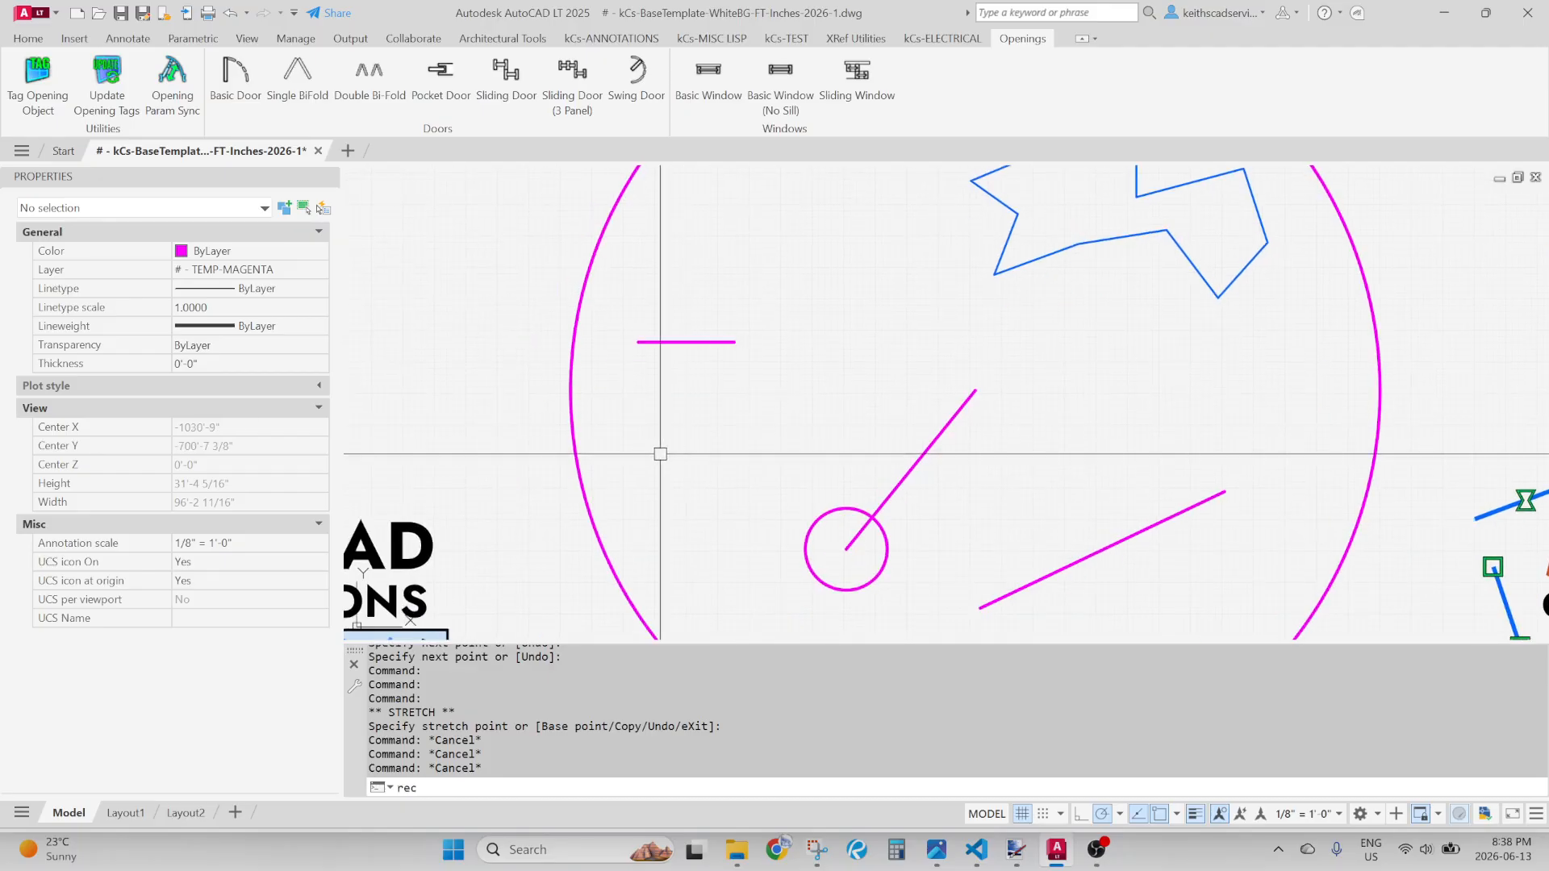
pyautogui.press('Return')
pyautogui.click(650, 453)
pyautogui.click(841, 387)
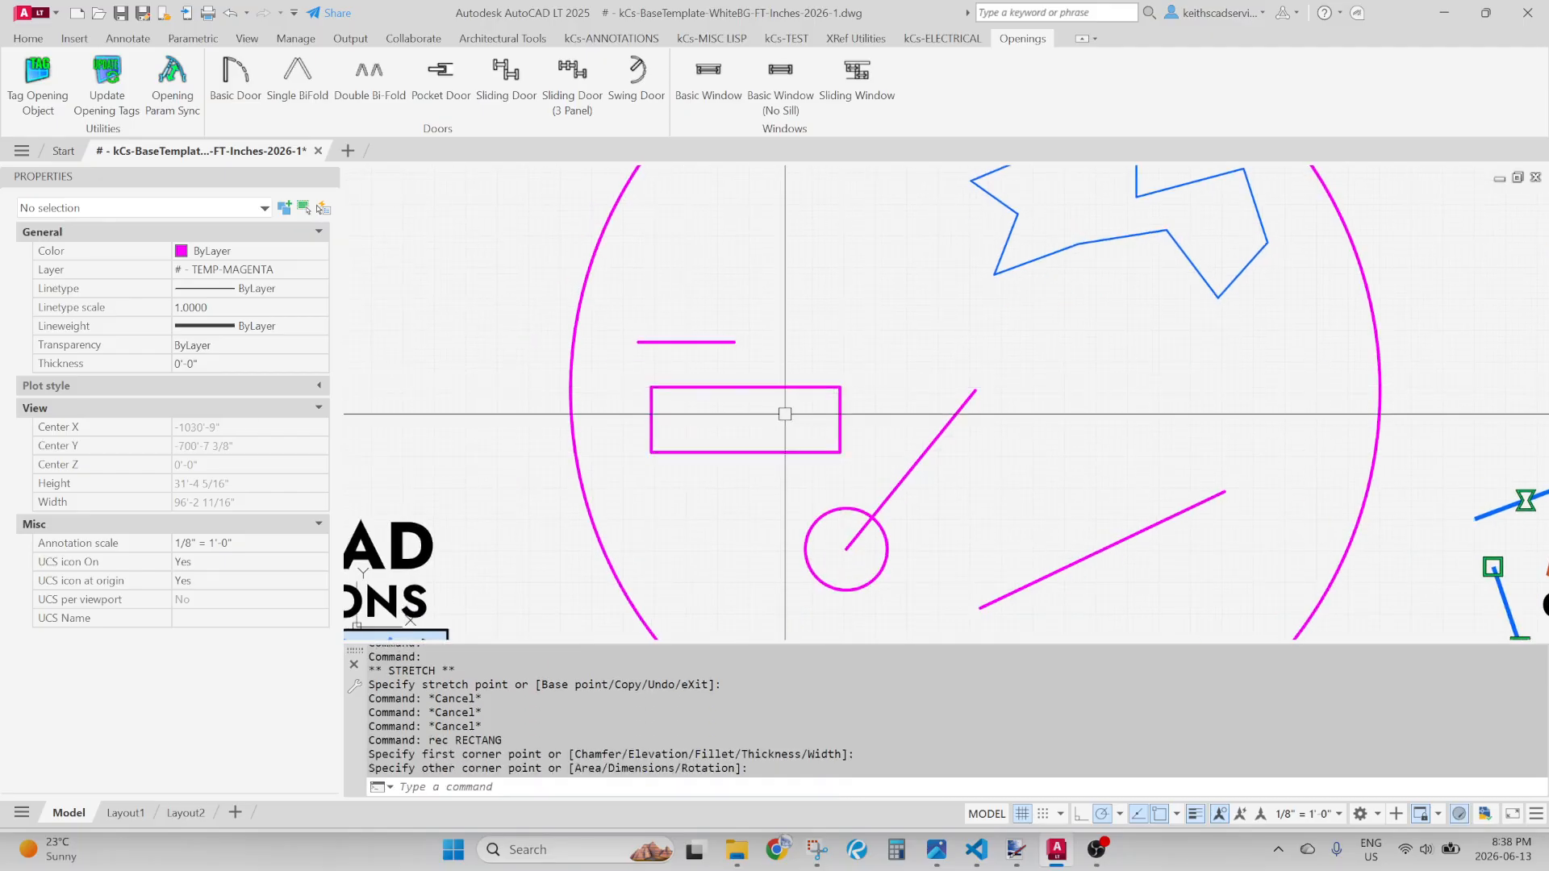
# Draw a line from the midpoint between the rectangle's upper-left and lower-right corners up to a point above it, using Mid Between 2 Points
pyautogui.write('l')
pyautogui.press('Return')
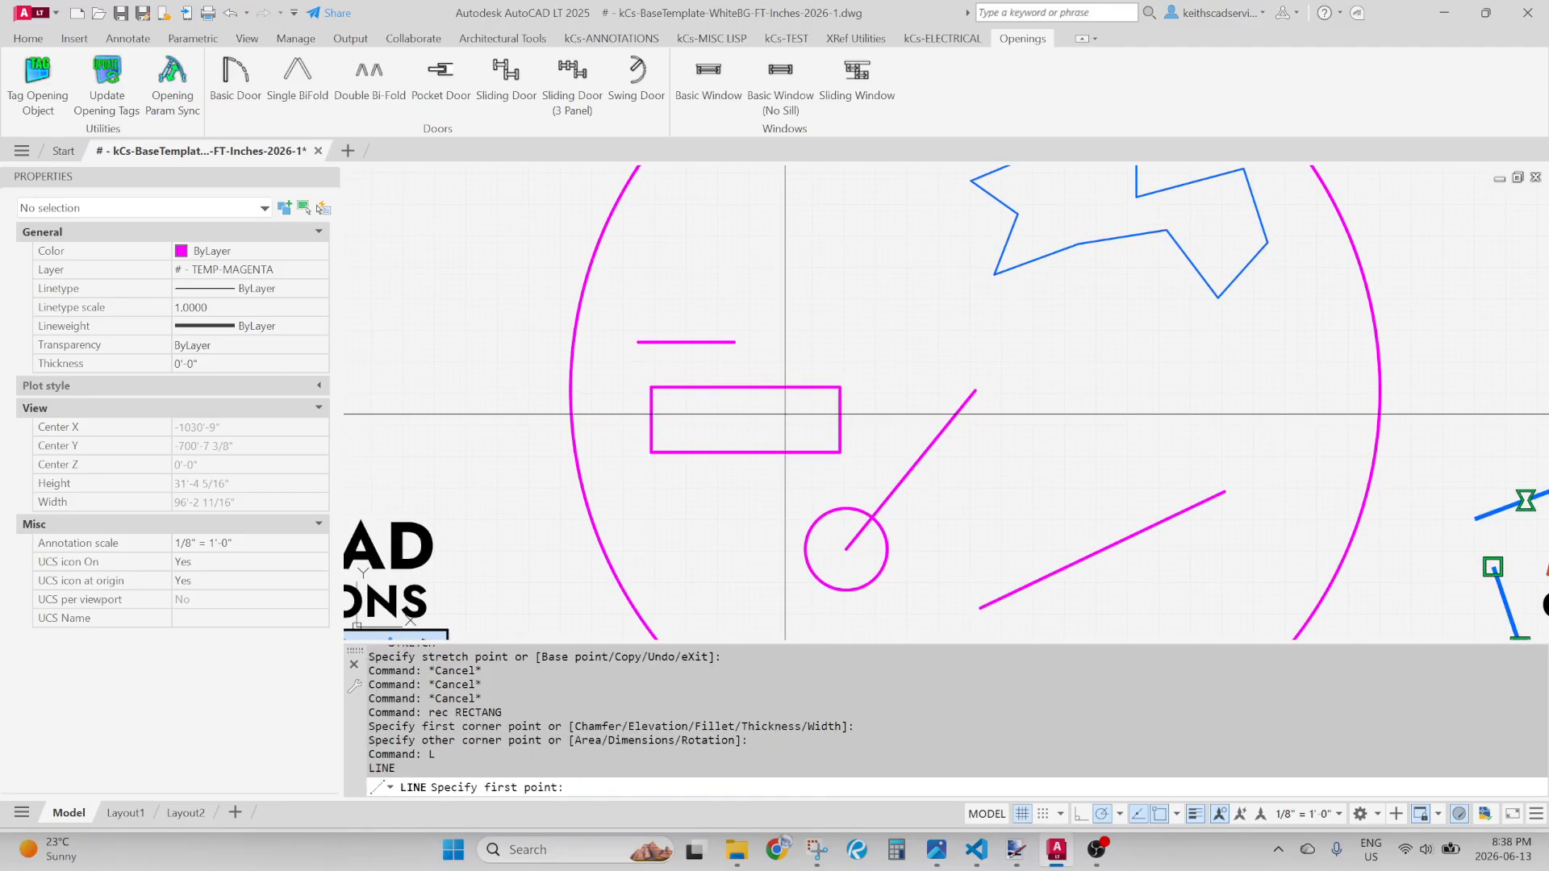
pyautogui.rightClick(754, 425)
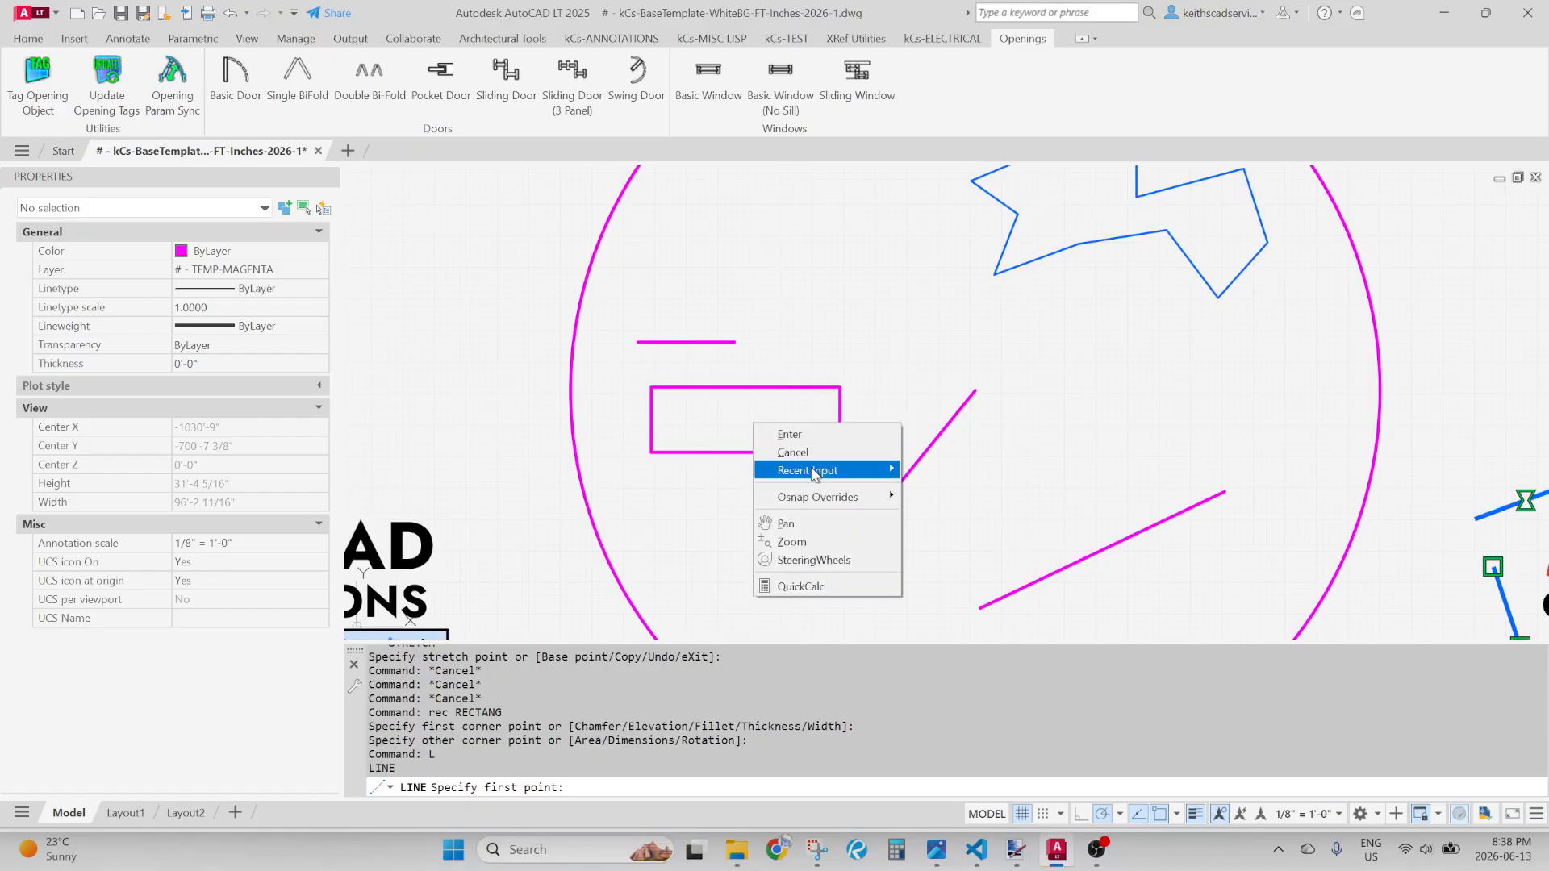
pyautogui.moveTo(816, 501)
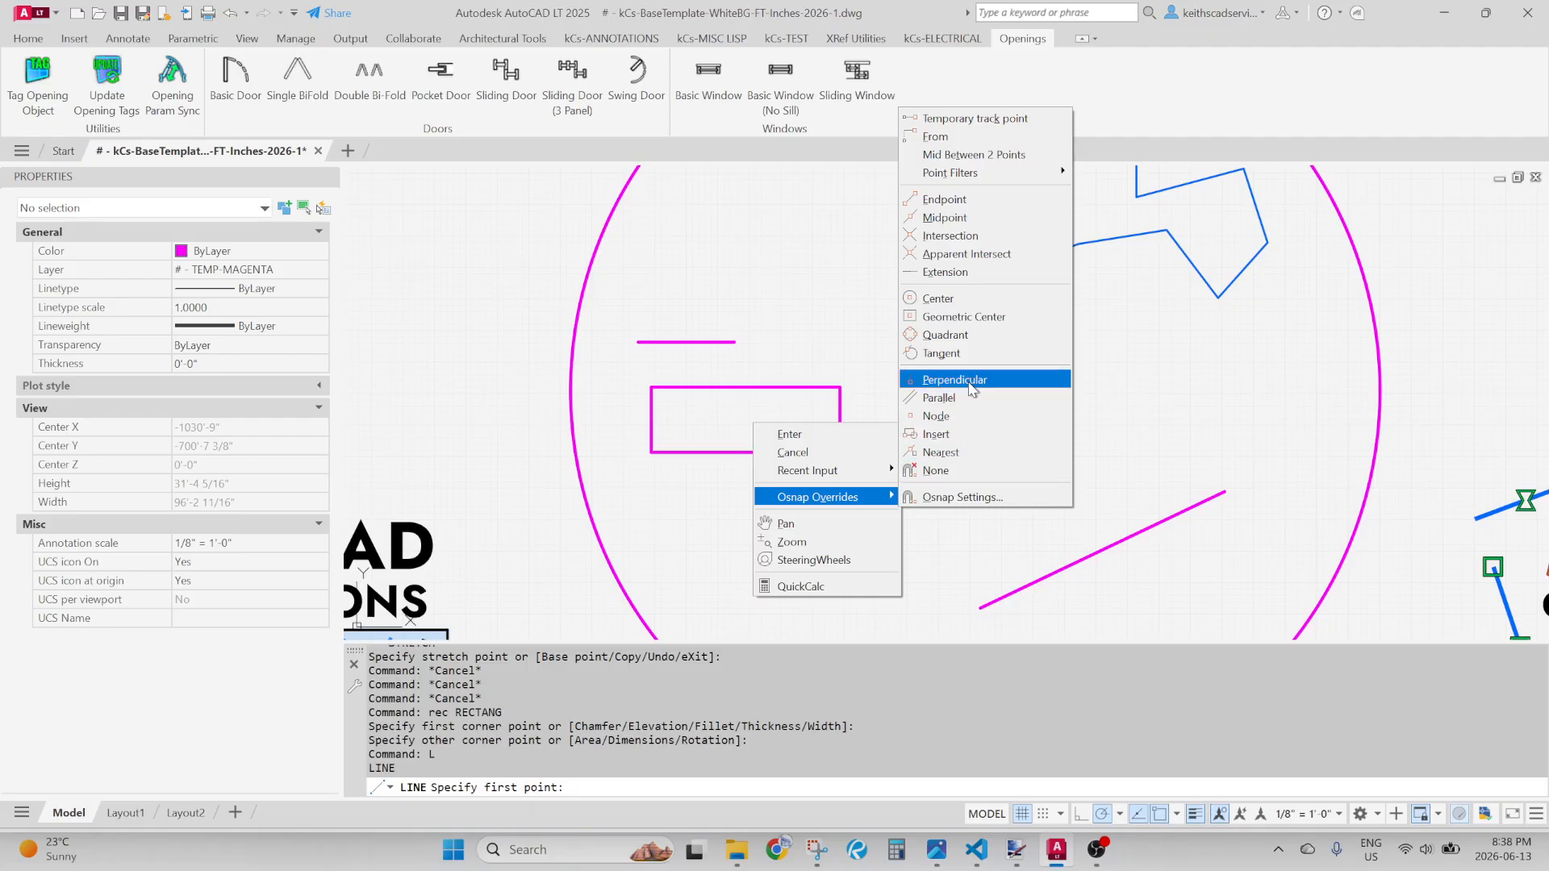
pyautogui.click(986, 156)
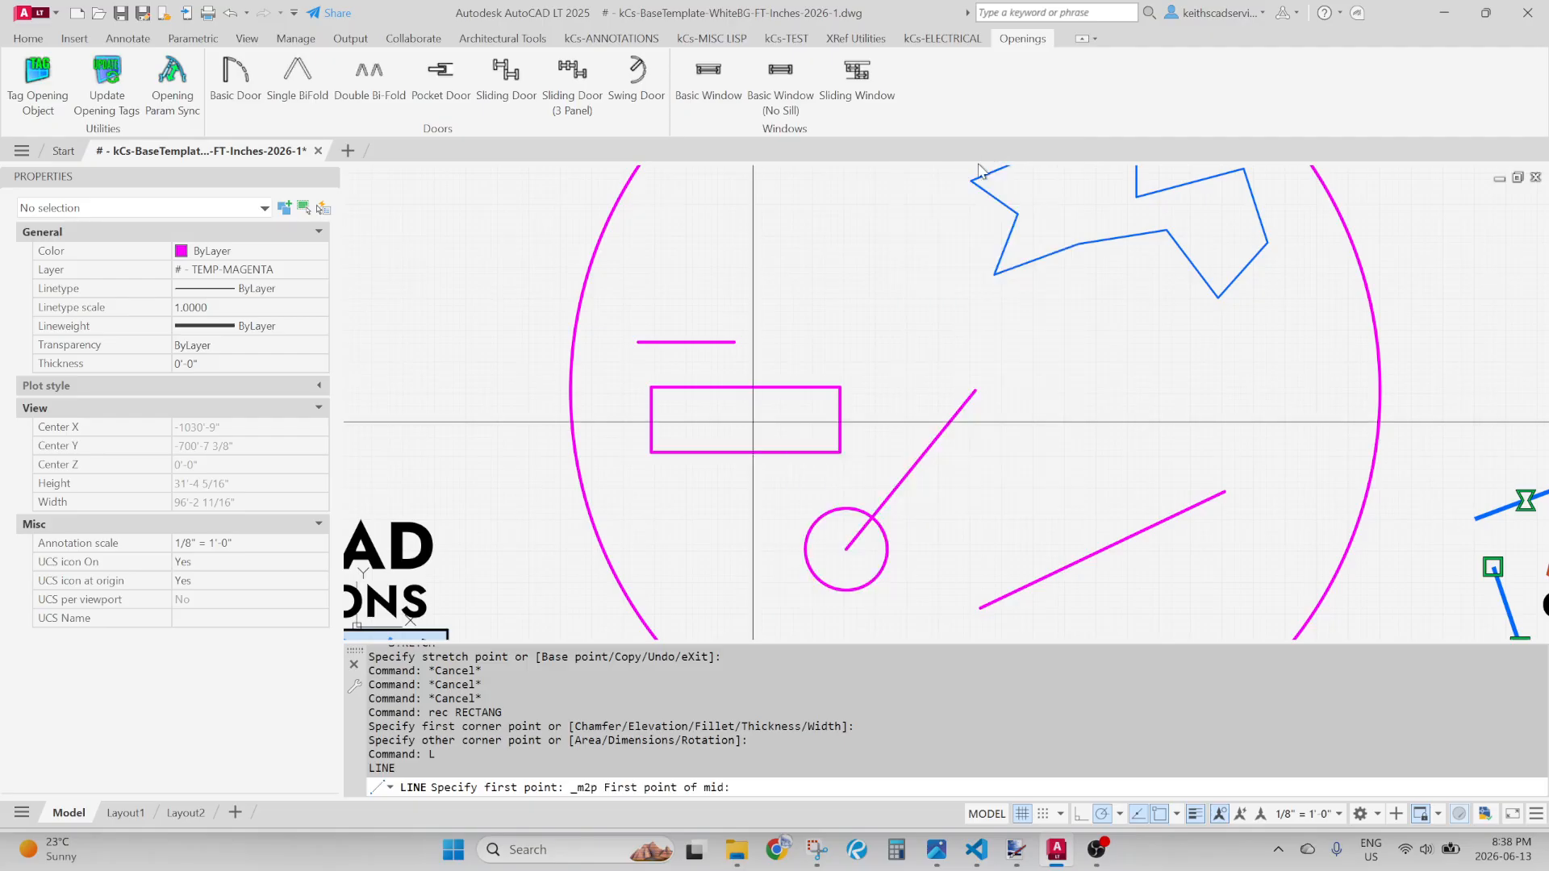
pyautogui.click(650, 387)
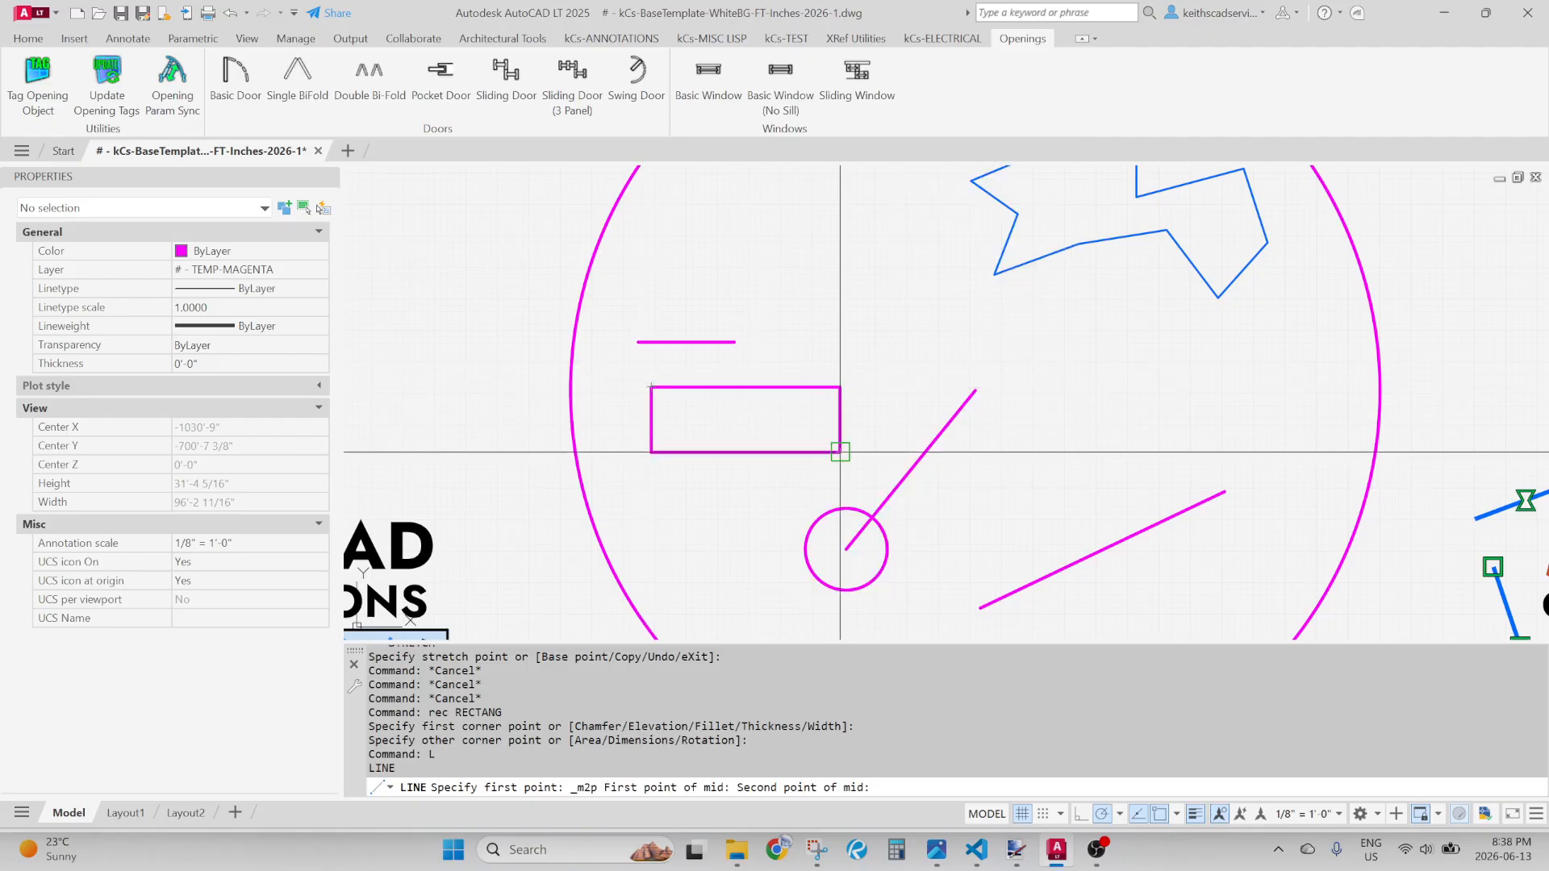
pyautogui.click(841, 453)
pyautogui.click(908, 229)
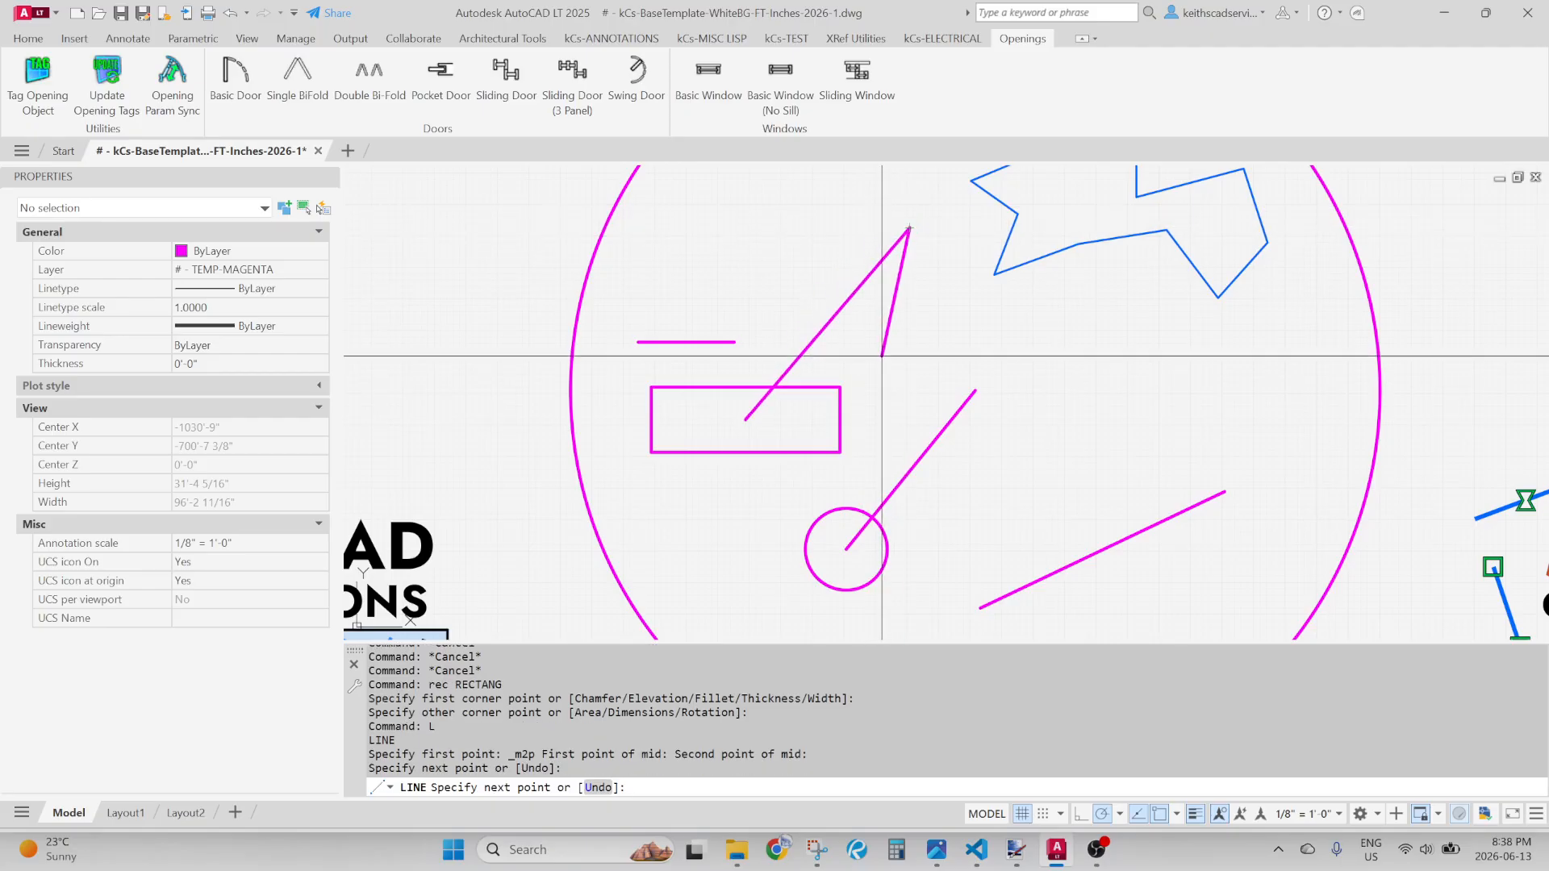
pyautogui.press('Return')
# Erase the diagonal line that starts at the middle of the rectangle
pyautogui.scroll(-5, 892, 309)
pyautogui.scroll(7, 806, 449)
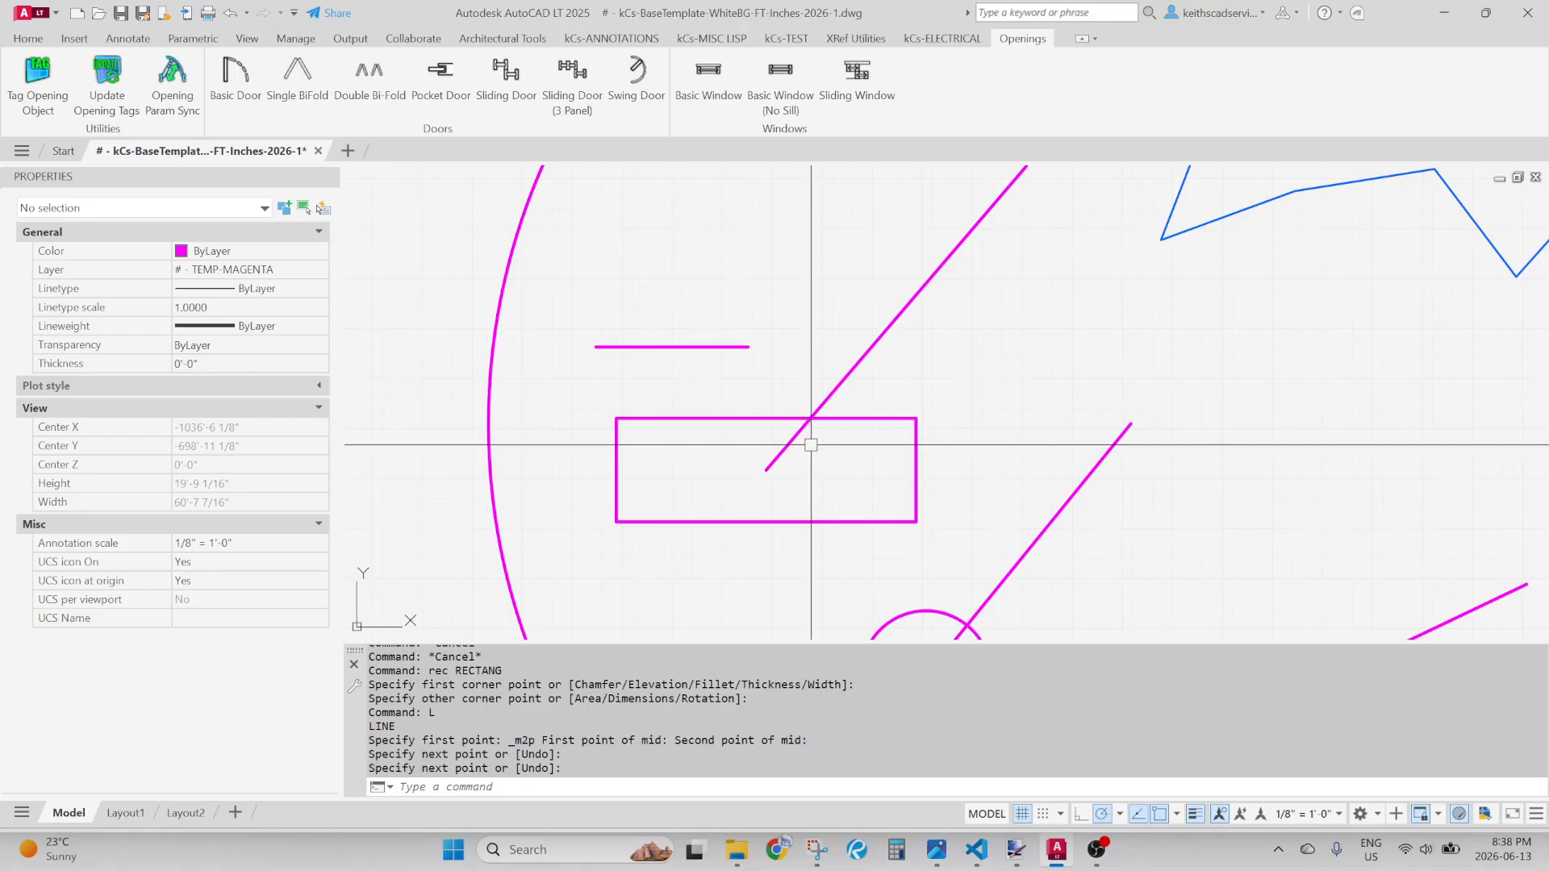
pyautogui.click(937, 360)
pyautogui.click(830, 323)
pyautogui.write('e')
pyautogui.press('space')
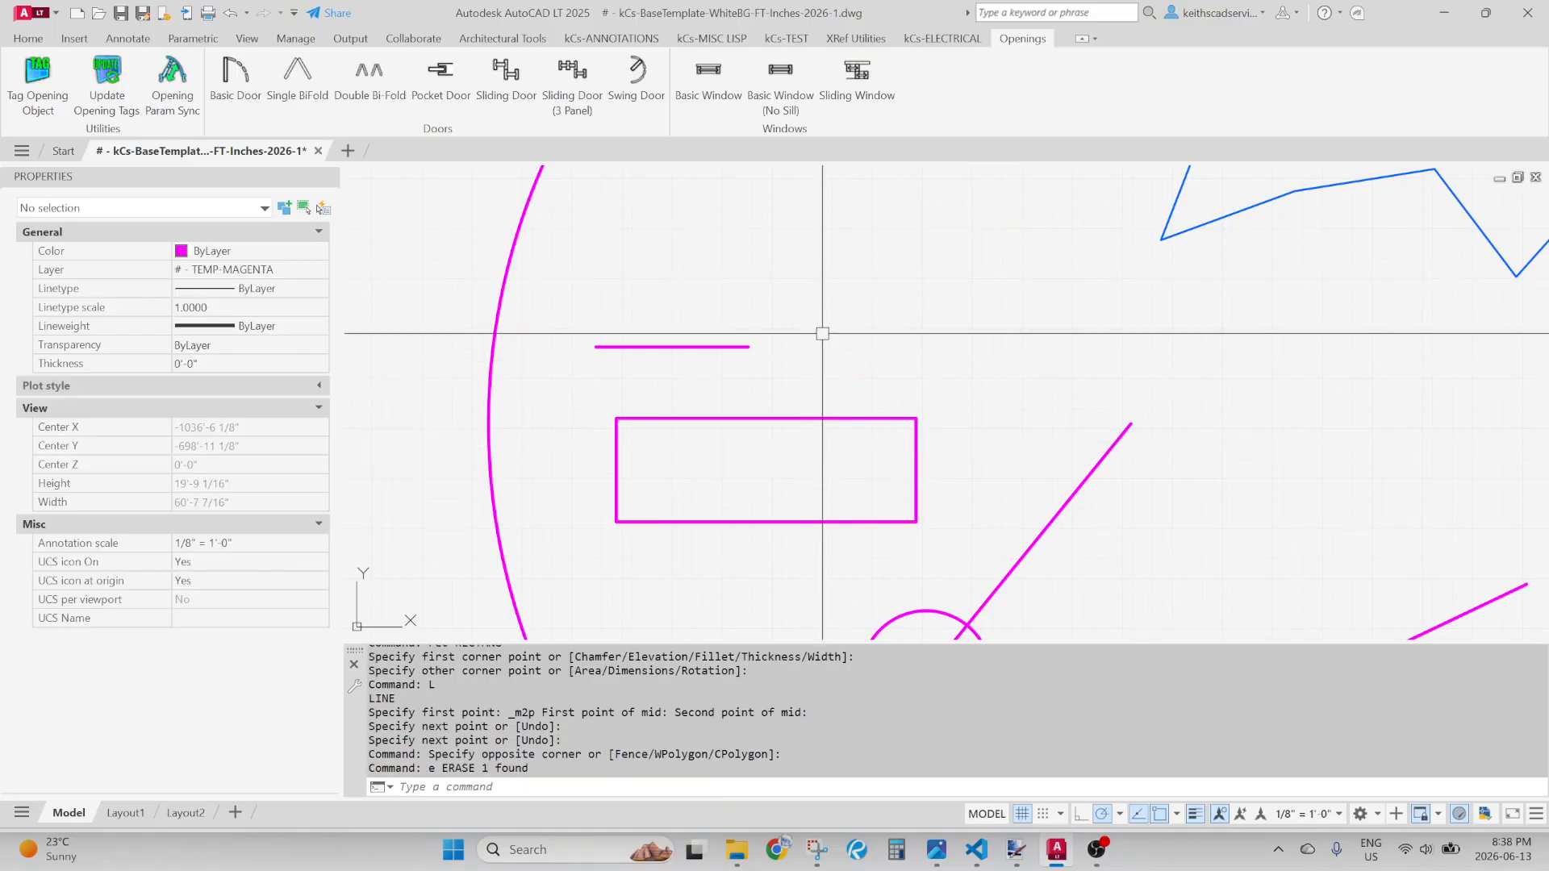
# Draw a diagonal line from the rectangle's centre up and to the right, using the Geometric Center override for its start
pyautogui.write('l')
pyautogui.press('space')
pyautogui.rightClick(730, 490)
pyautogui.moveTo(817, 565)
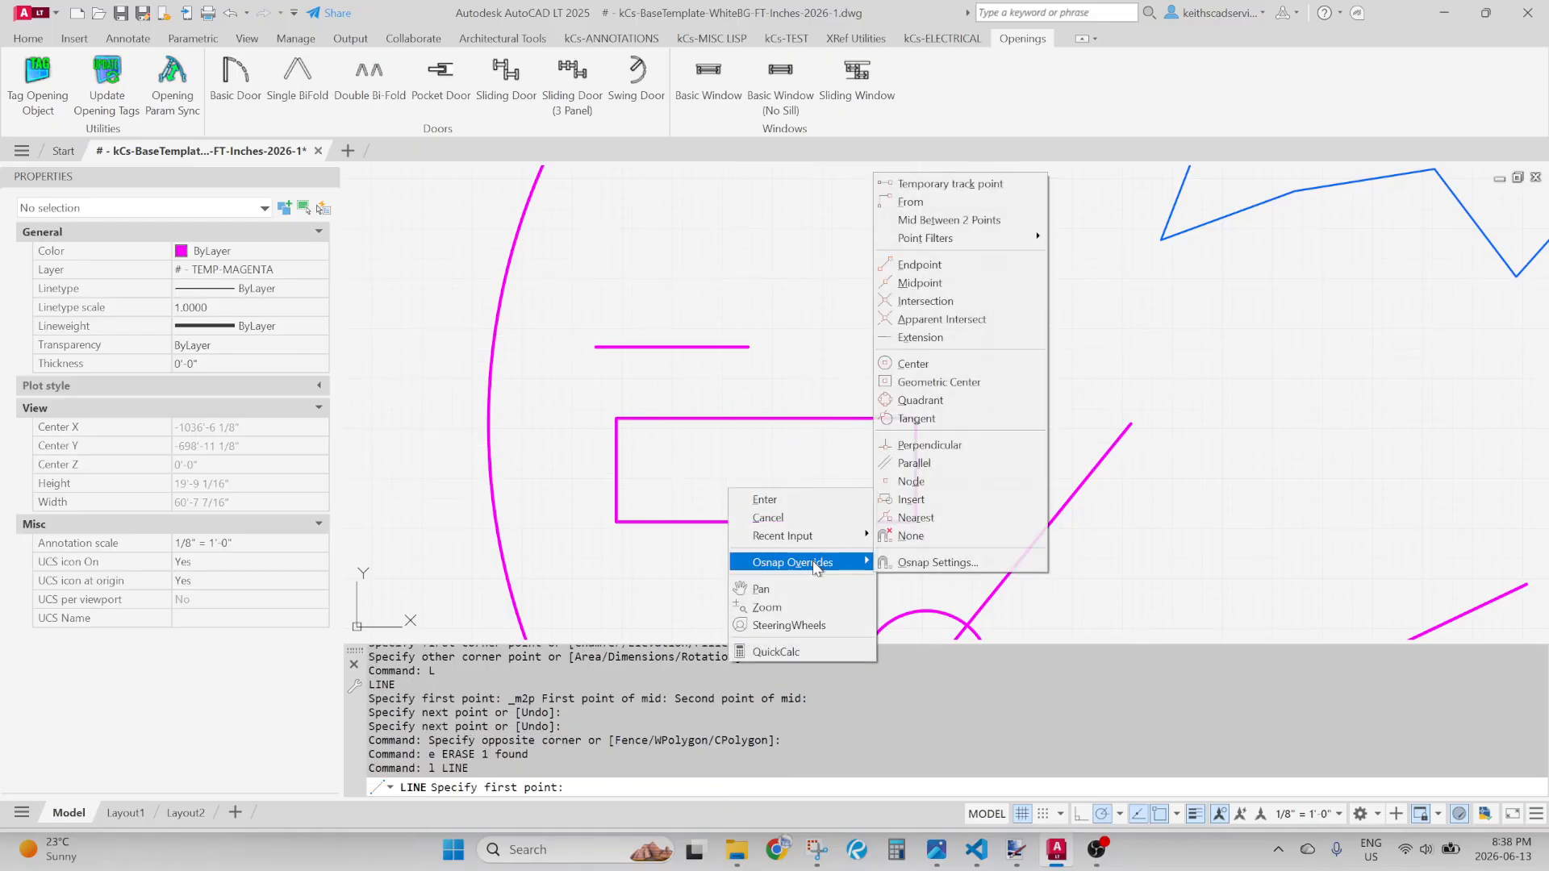
pyautogui.click(939, 381)
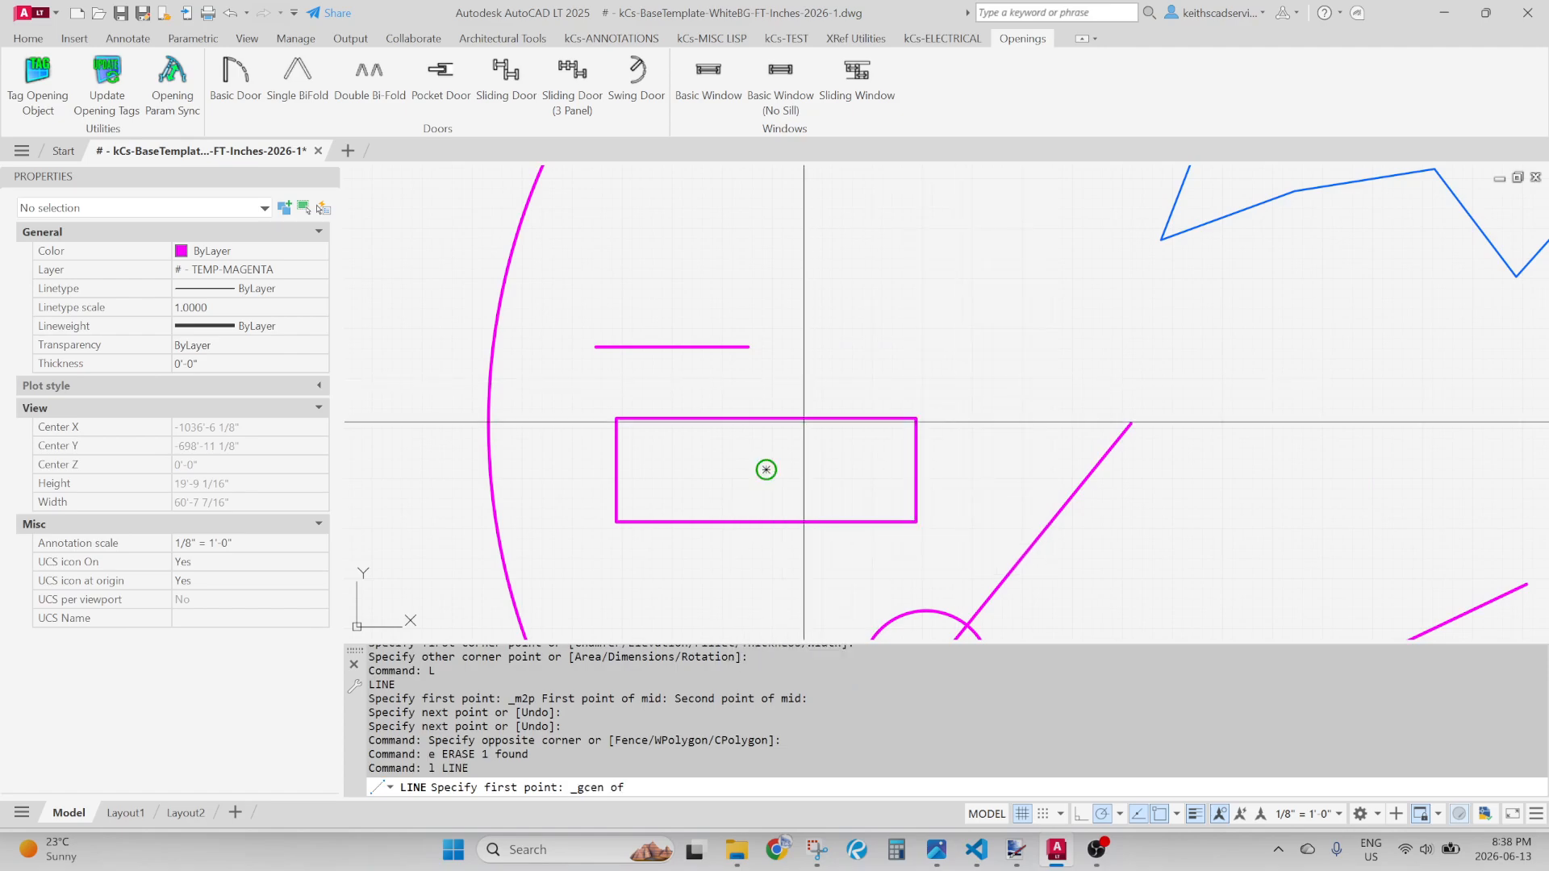
pyautogui.click(767, 467)
pyautogui.moveTo(856, 353); pyautogui.dragTo(774, 461, button='middle')
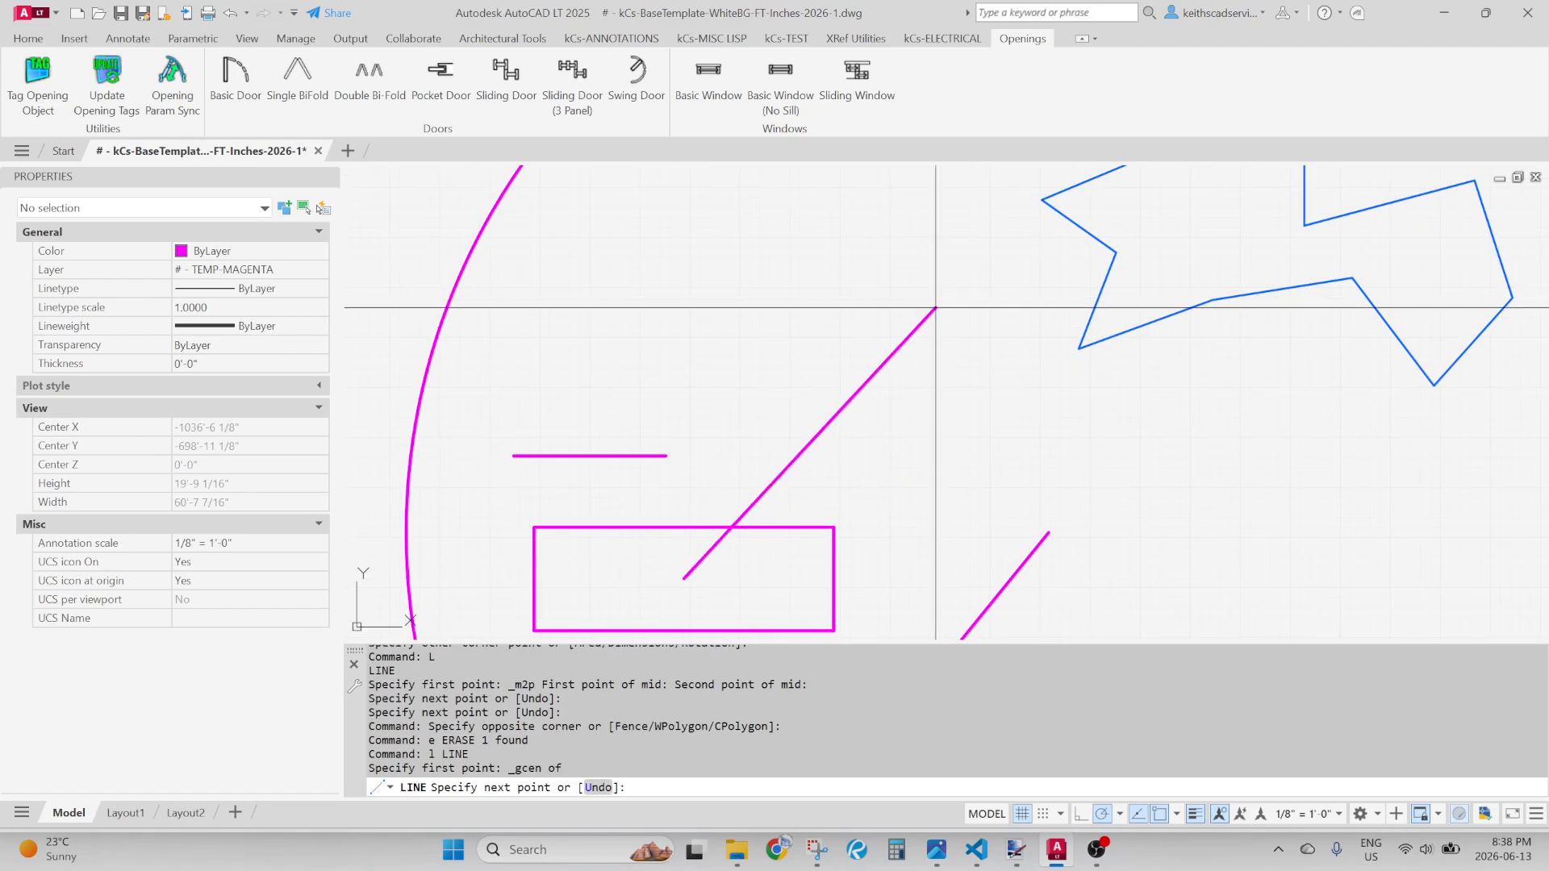
pyautogui.scroll(-3, 788, 460)
pyautogui.scroll(3, 830, 355)
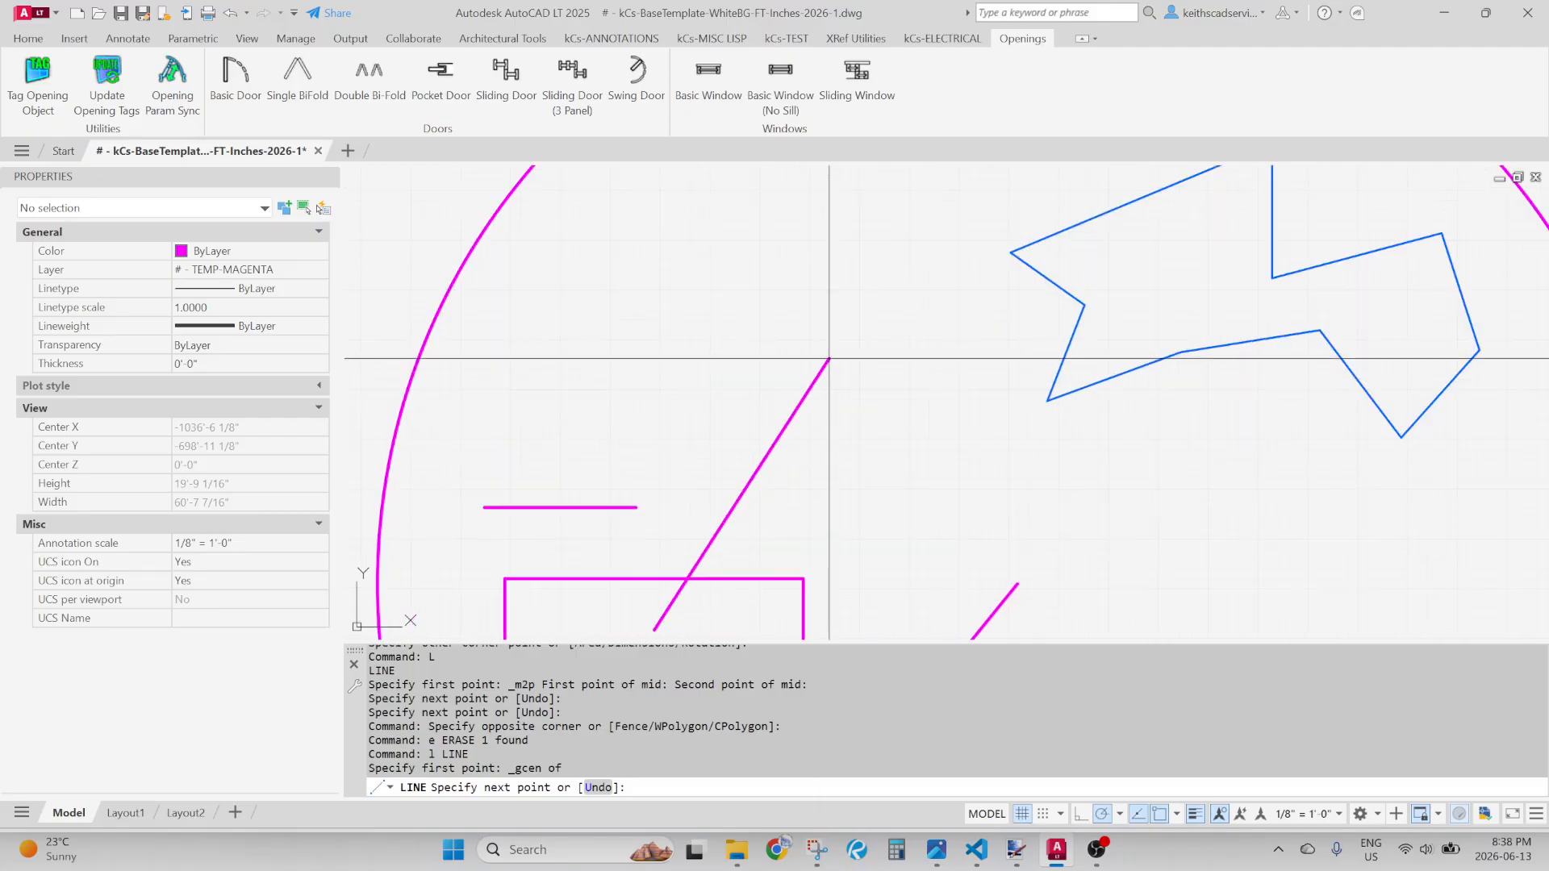
pyautogui.click(830, 356)
pyautogui.press('Return')
# Copy the small circle inside the large circle to two spots outside it, one at the upper left and one at the upper right
pyautogui.scroll(-6, 804, 435)
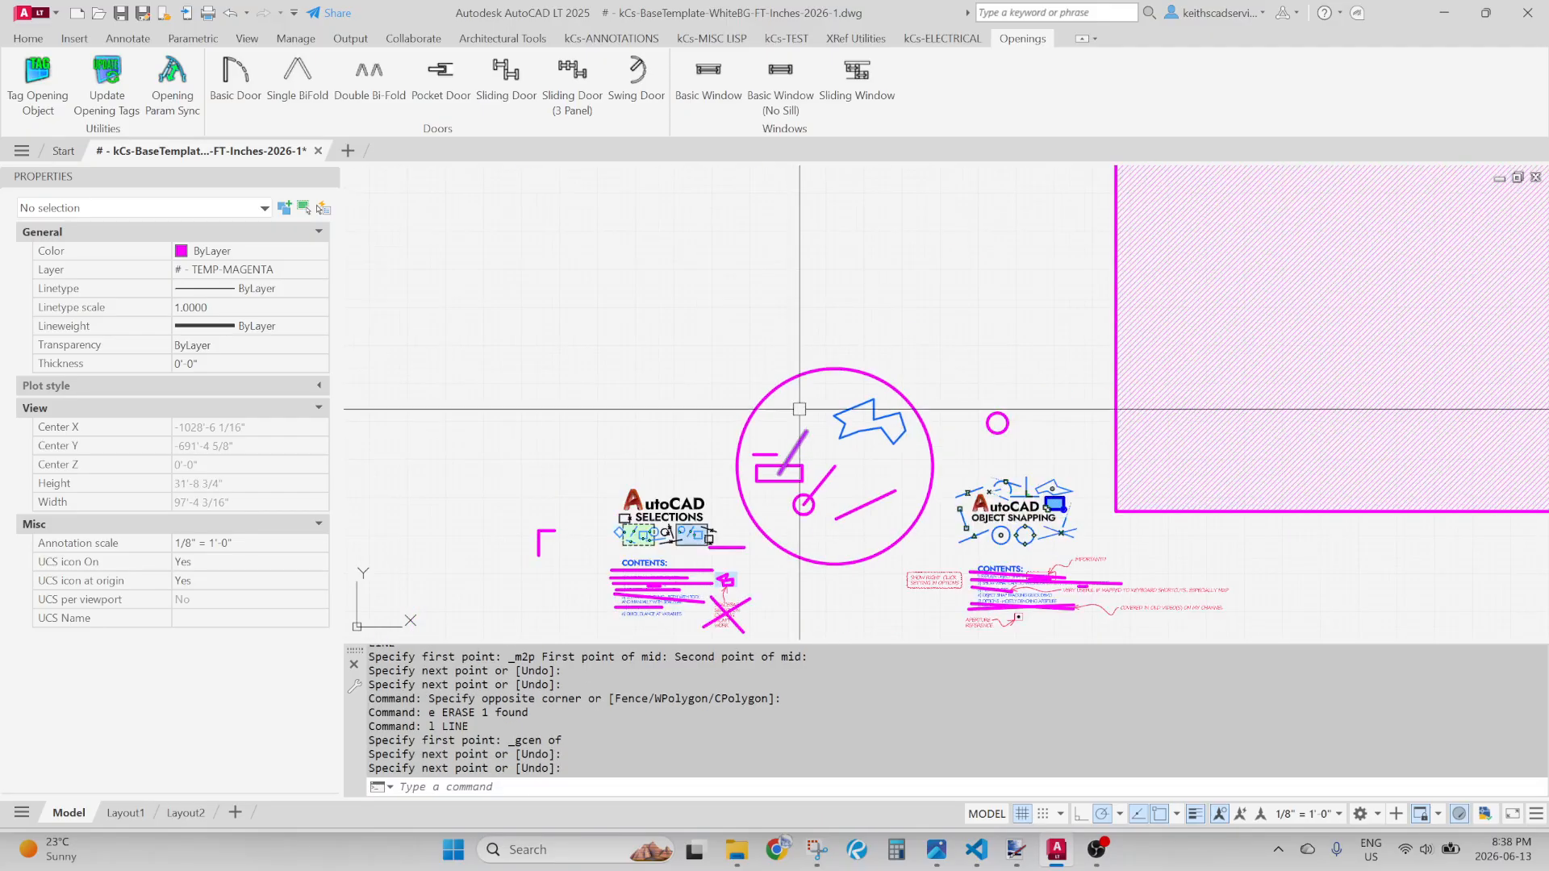
pyautogui.scroll(3, 817, 475)
pyautogui.click(762, 566)
pyautogui.write('c')
pyautogui.press('space')
pyautogui.click(750, 546)
pyautogui.scroll(-3, 744, 565)
pyautogui.click(531, 407)
pyautogui.click(958, 282)
pyautogui.press('space')
# Draw a short line up and to the left from the point midway between the two copied circles' centres, using M2P
pyautogui.write('l')
pyautogui.press('space')
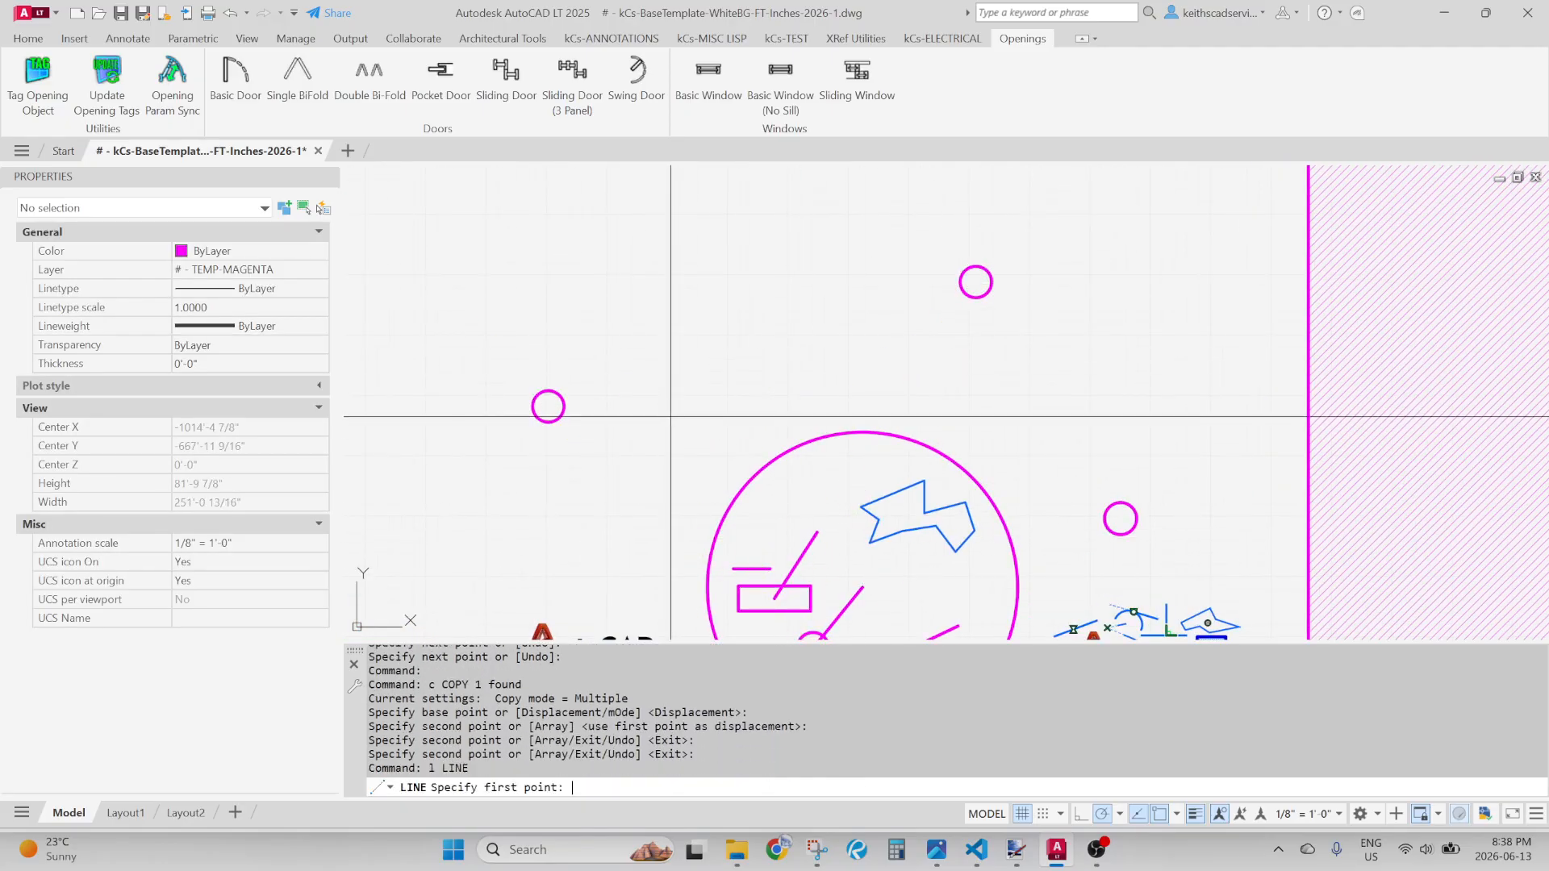
pyautogui.write('mrp')
pyautogui.press('space')
pyautogui.write('m2p')
pyautogui.press('space')
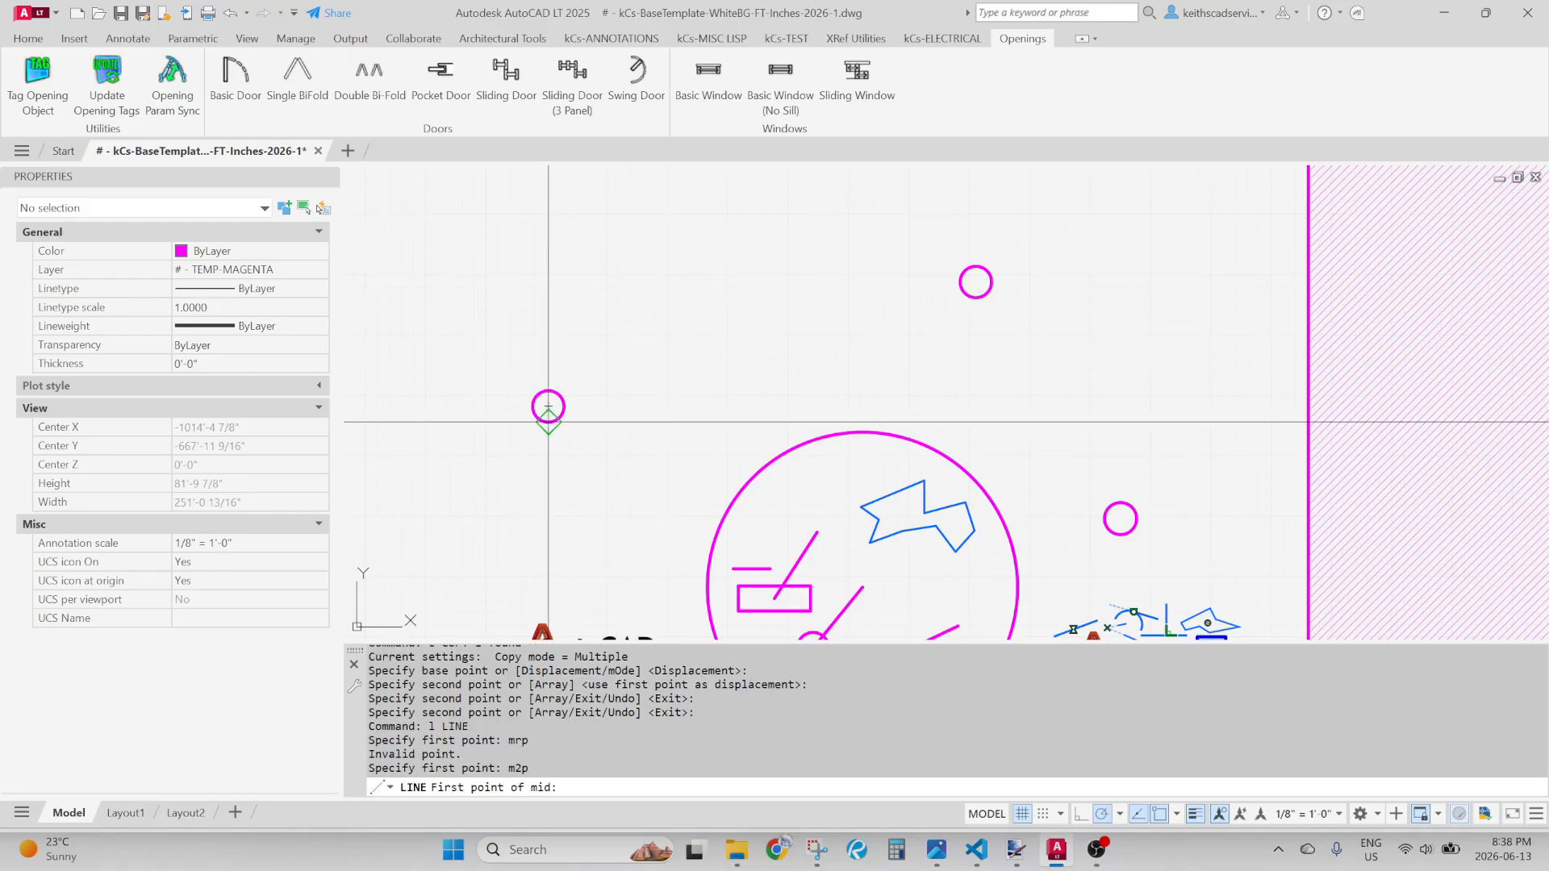
pyautogui.scroll(4, 548, 406)
pyautogui.click(537, 414)
pyautogui.scroll(-3, 539, 417)
pyautogui.scroll(2, 694, 377)
pyautogui.click(975, 280)
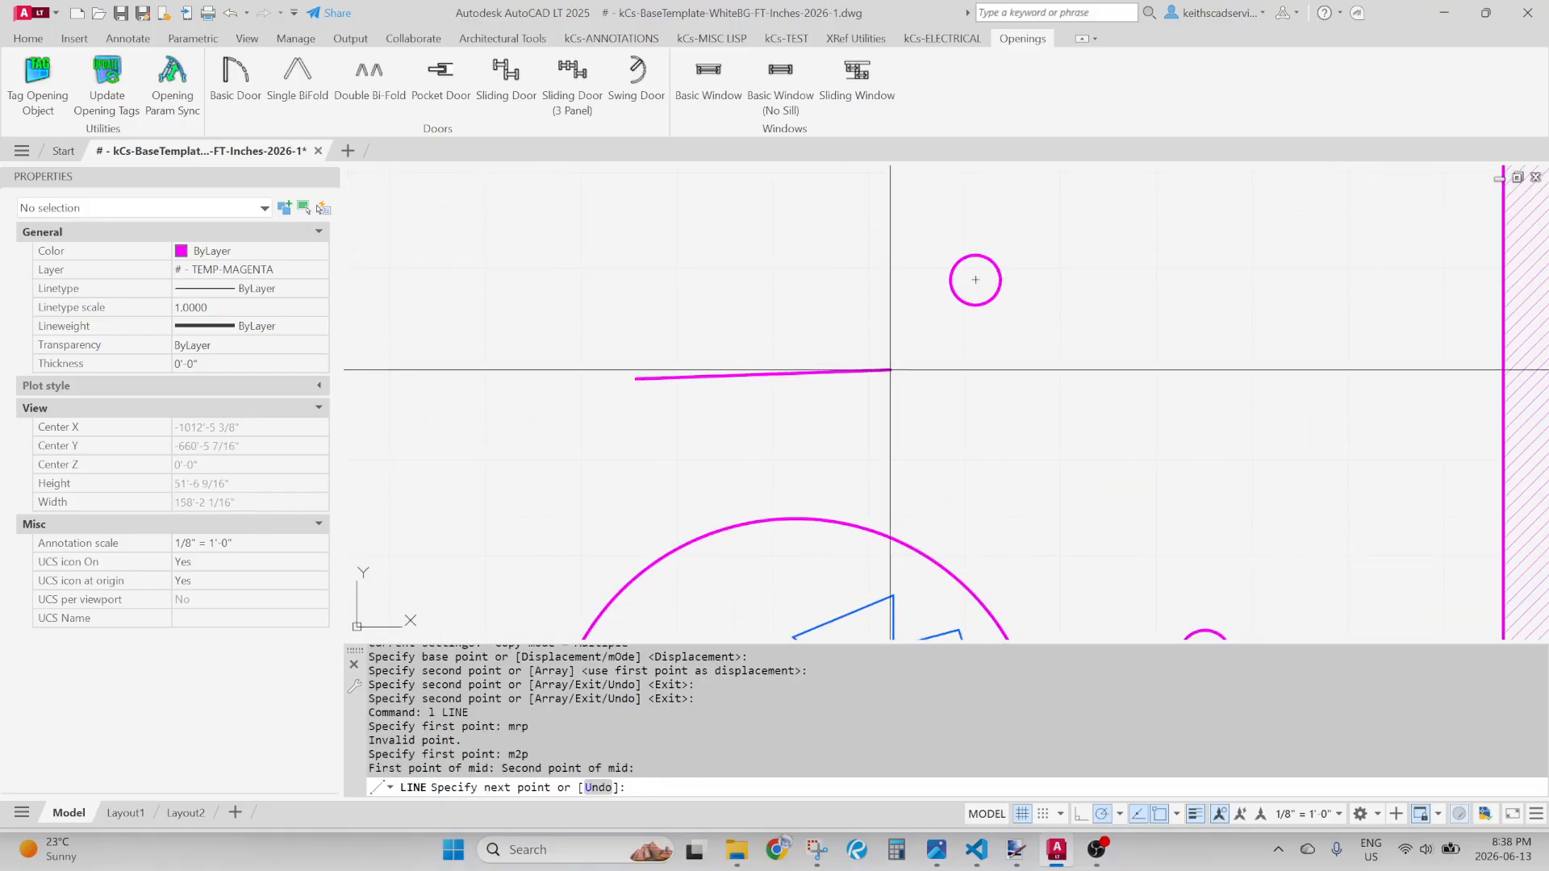
pyautogui.scroll(-3, 889, 371)
pyautogui.press('Return')
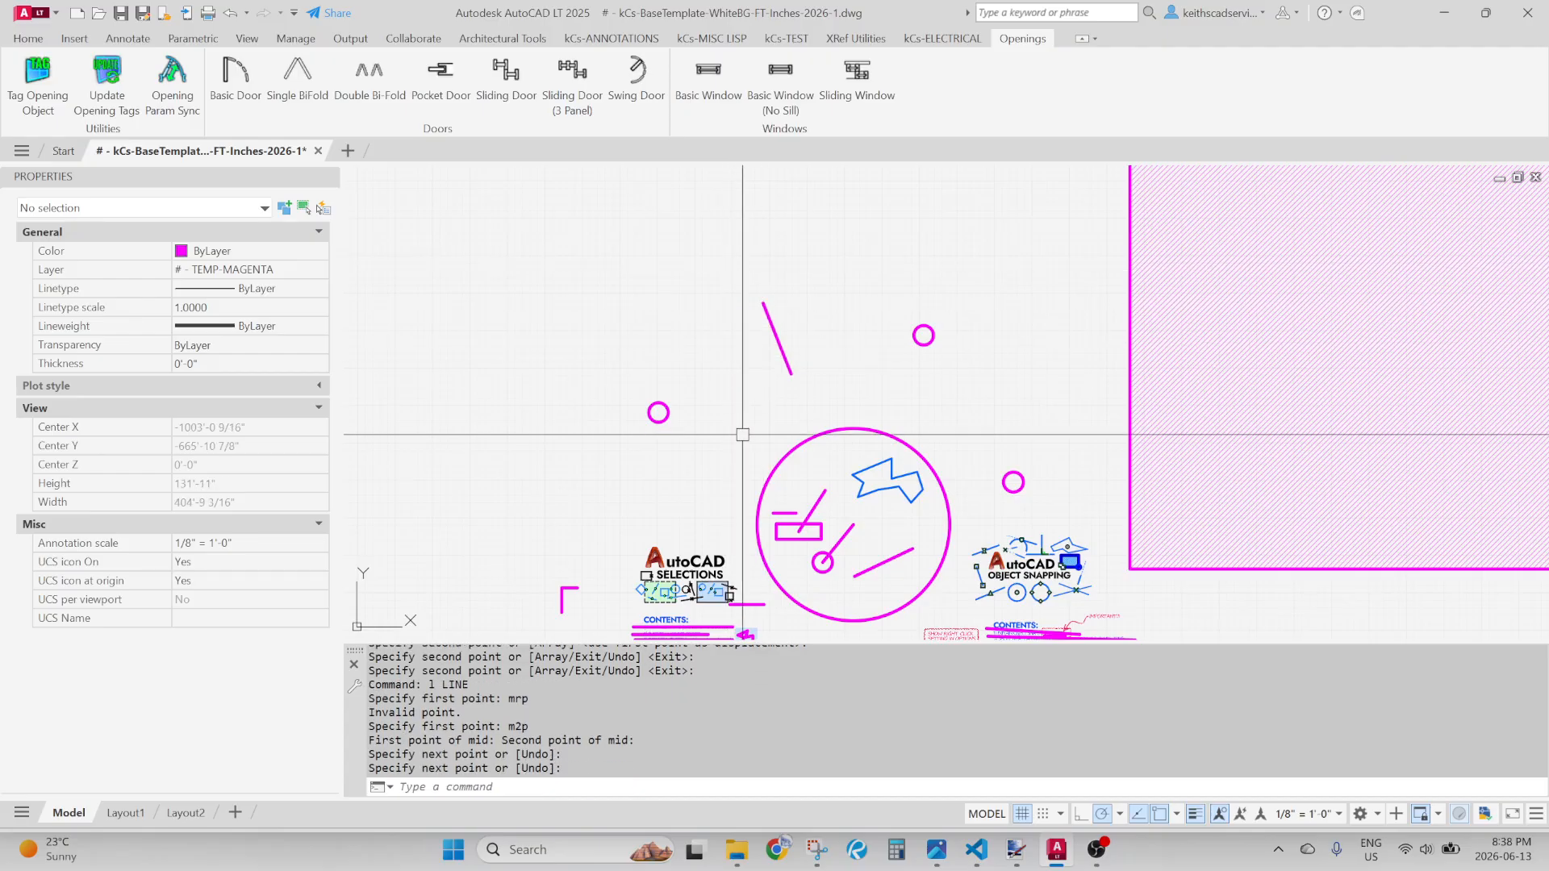
# Draw a four-segment stepped polyline between the copied left circle and the large circle, rising to the right
pyautogui.scroll(5, 888, 371)
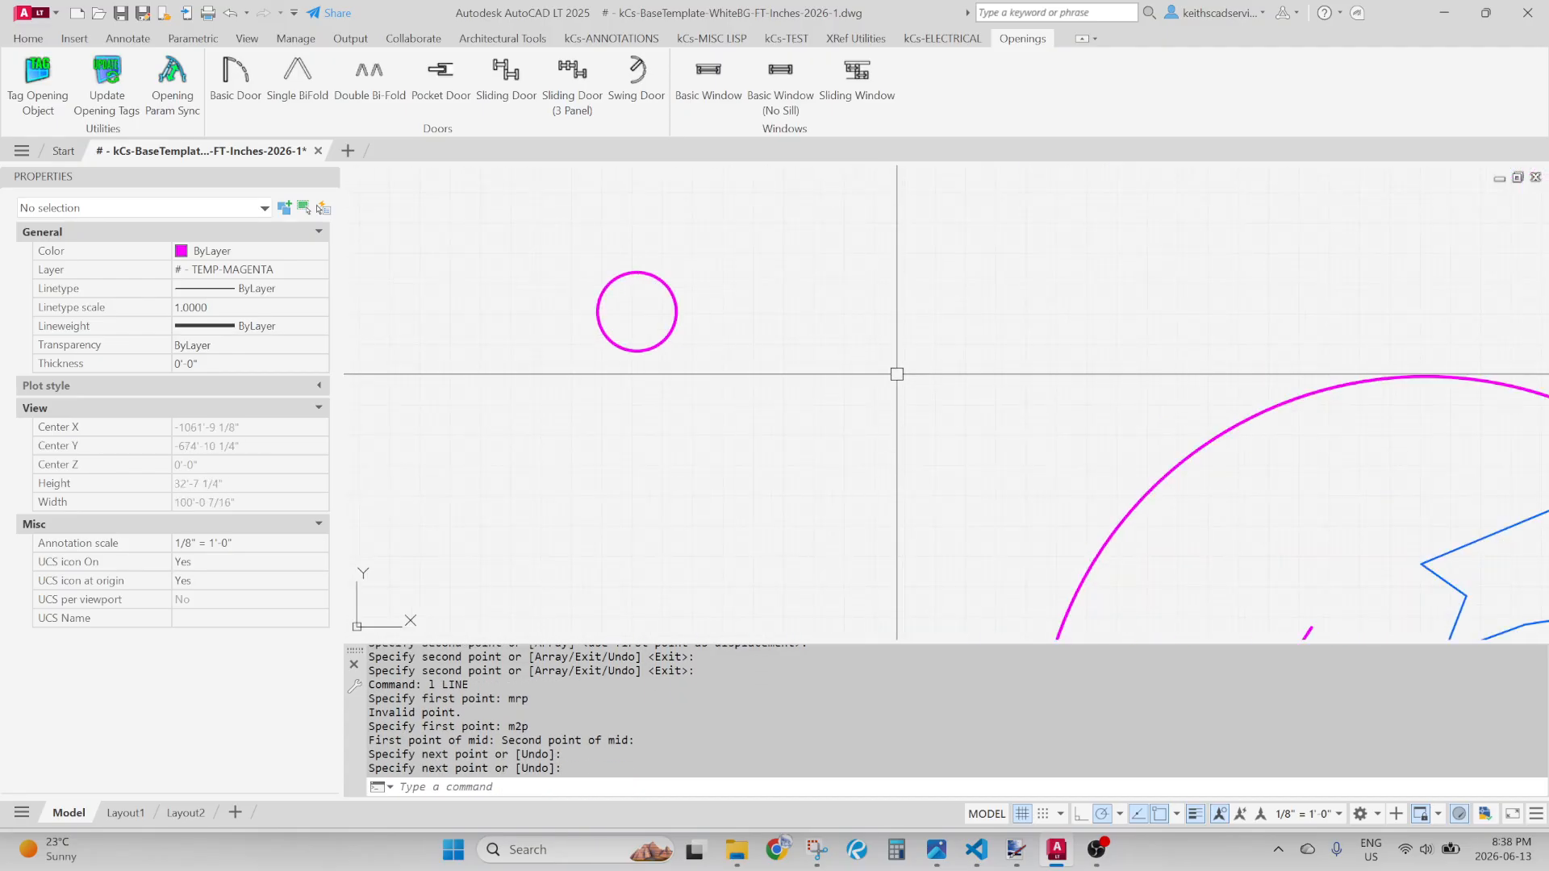
pyautogui.write('pl')
pyautogui.press('Return')
pyautogui.scroll(2, 848, 392)
pyautogui.moveTo(839, 419); pyautogui.dragTo(690, 449, button='middle')
pyautogui.scroll(-2, 680, 458)
pyautogui.click(663, 541)
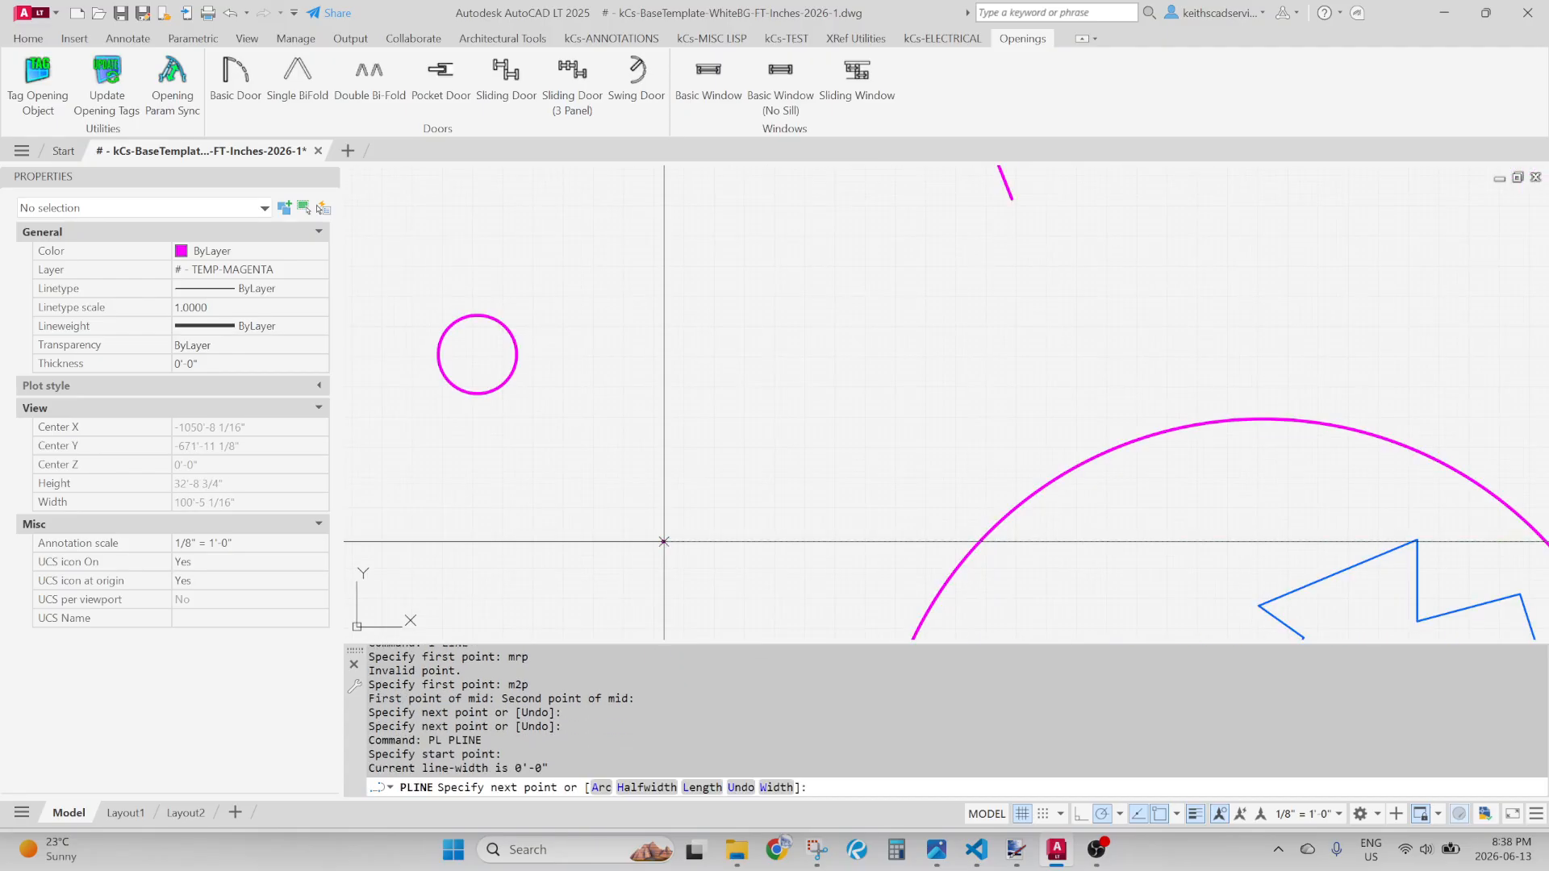
pyautogui.click(662, 419)
pyautogui.click(816, 419)
pyautogui.click(816, 356)
pyautogui.click(910, 356)
pyautogui.press('Return')
# Offset the stepped polyline 3.5 inches towards its upper-left side
pyautogui.moveTo(712, 540); pyautogui.dragTo(829, 502, button='middle')
pyautogui.scroll(2, 1000, 332)
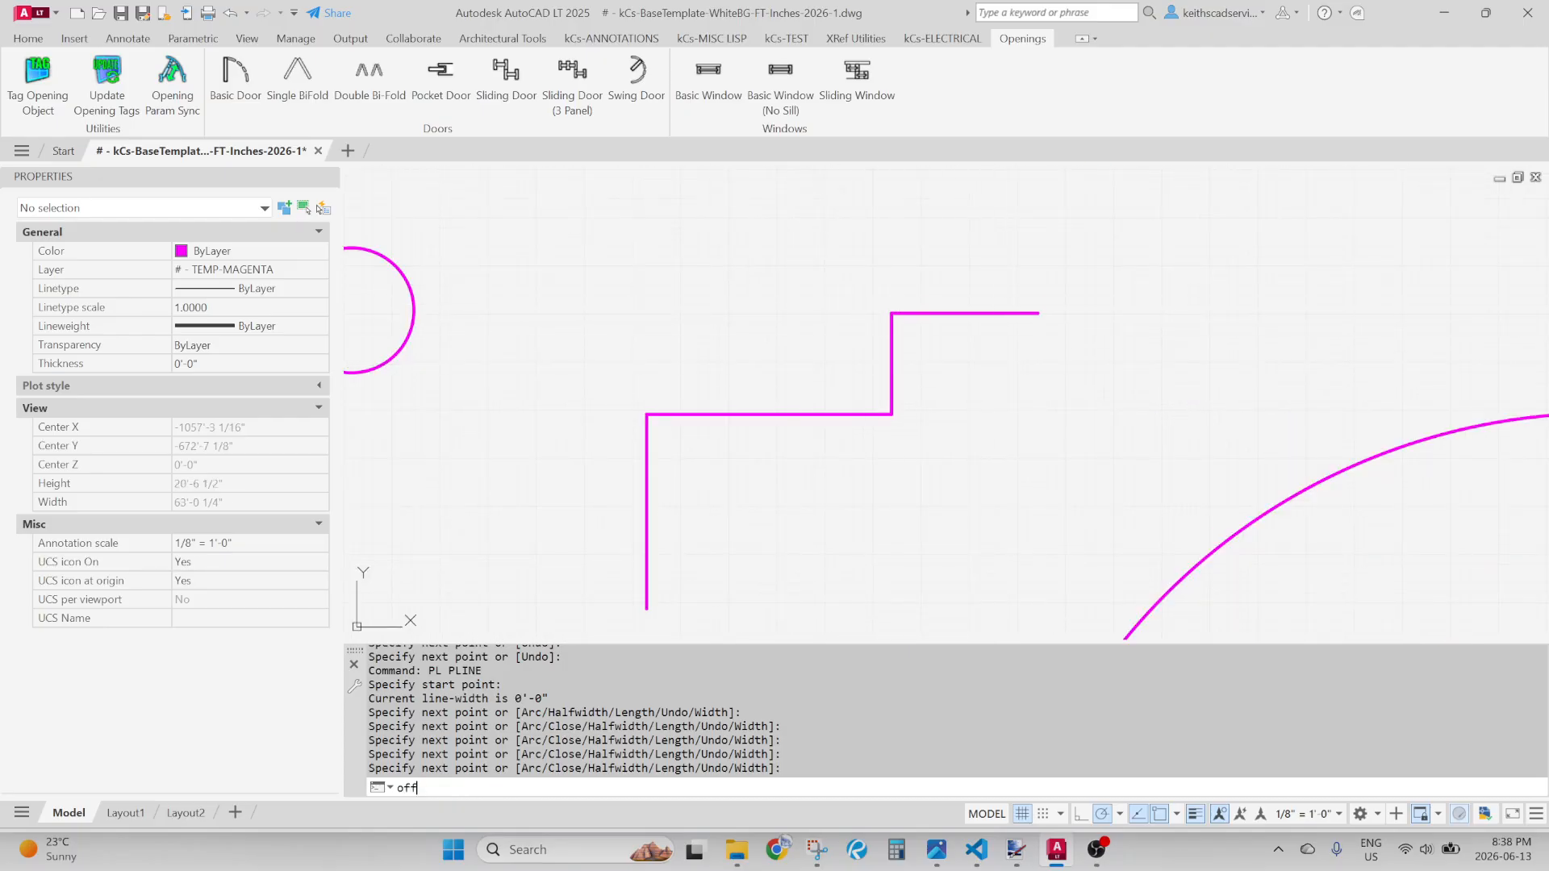
pyautogui.write('off')
pyautogui.press('Return')
pyautogui.press('Return')
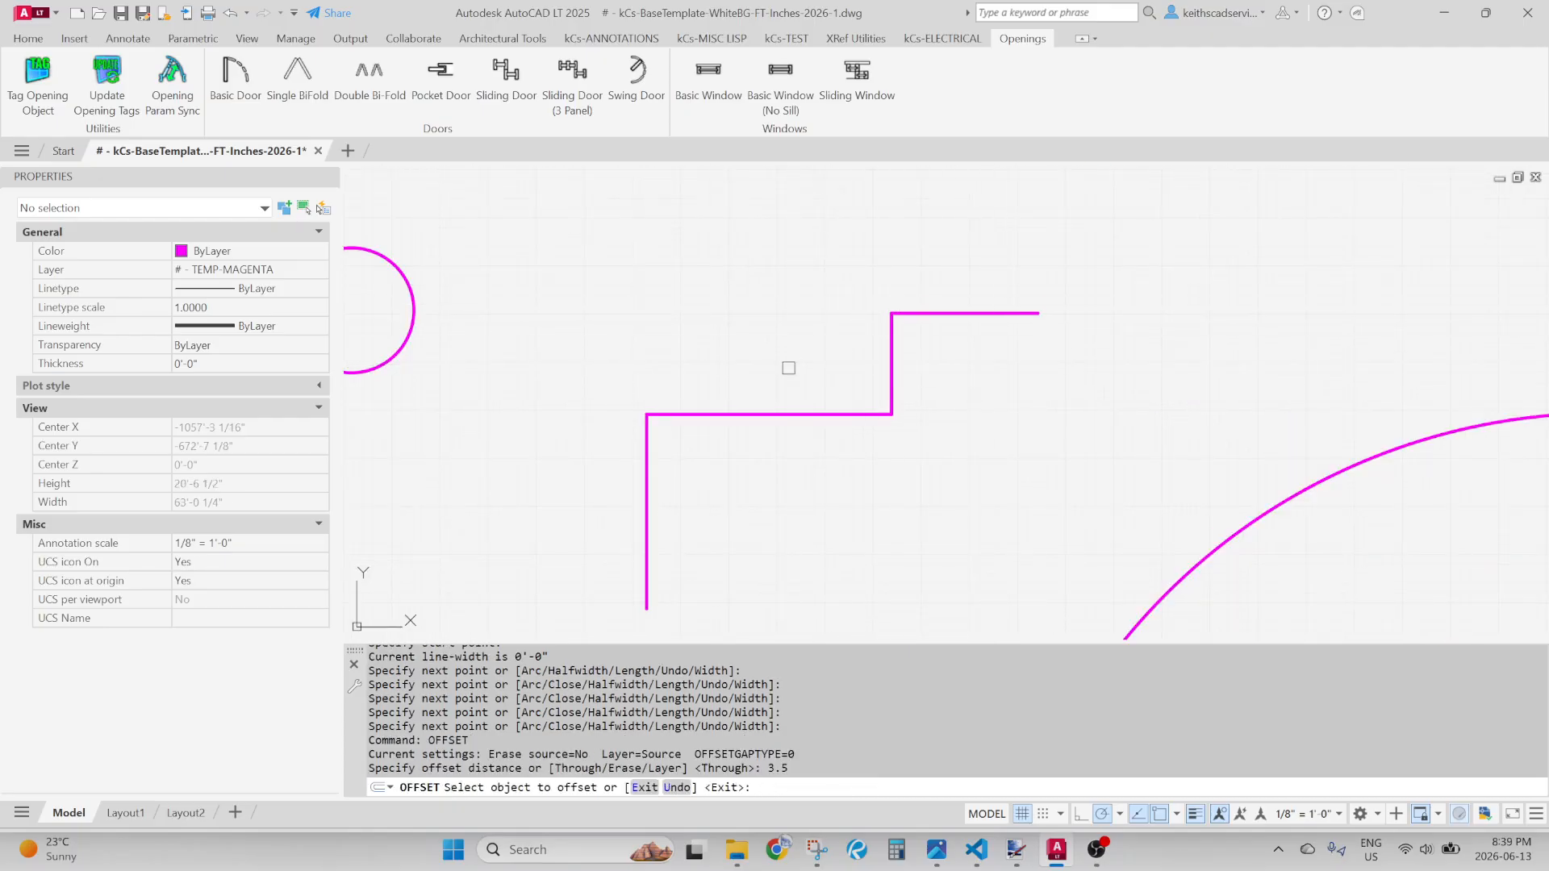
pyautogui.click(753, 409)
pyautogui.click(734, 313)
pyautogui.press('Return')
# Explode the offset polyline and erase its upper vertical and upper horizontal segments
pyautogui.scroll(6, 895, 382)
pyautogui.click(839, 395)
pyautogui.write('xx')
pyautogui.press('Return')
pyautogui.scroll(-4, 818, 405)
pyautogui.click(824, 363)
pyautogui.write('e')
pyautogui.press('Return')
pyautogui.click(839, 279)
pyautogui.write('e')
pyautogui.press('Return')
# Start a line at the right end of the remaining lower offset segment and place its next point with FRO, 3.5 above the upper corner
pyautogui.write('l')
pyautogui.press('Return')
pyautogui.click(826, 440)
pyautogui.scroll(4, 839, 301)
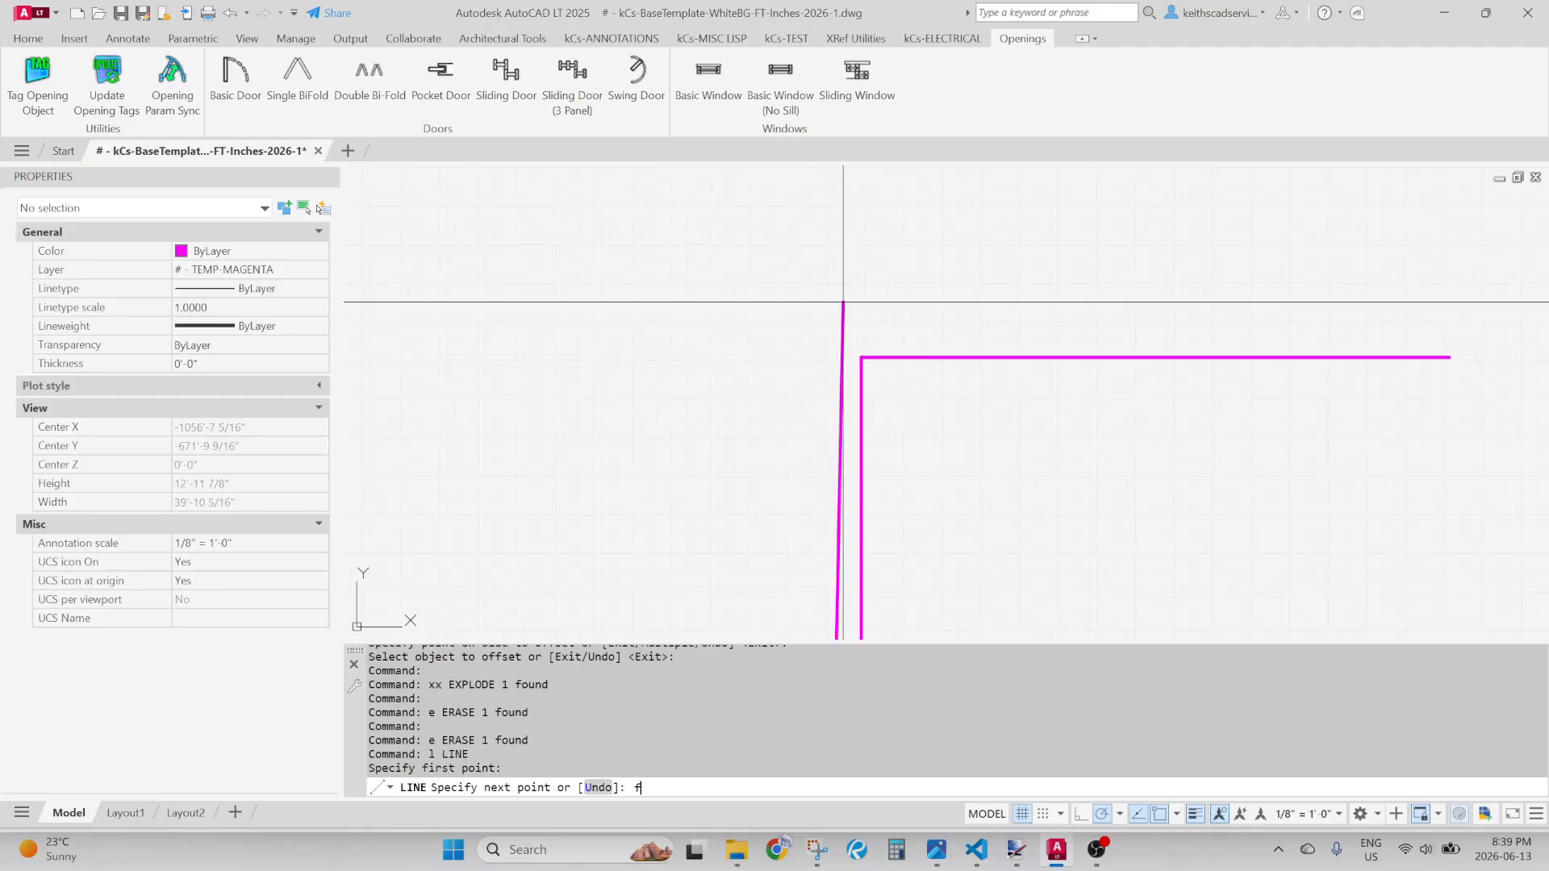
pyautogui.write('fro')
pyautogui.press('Return')
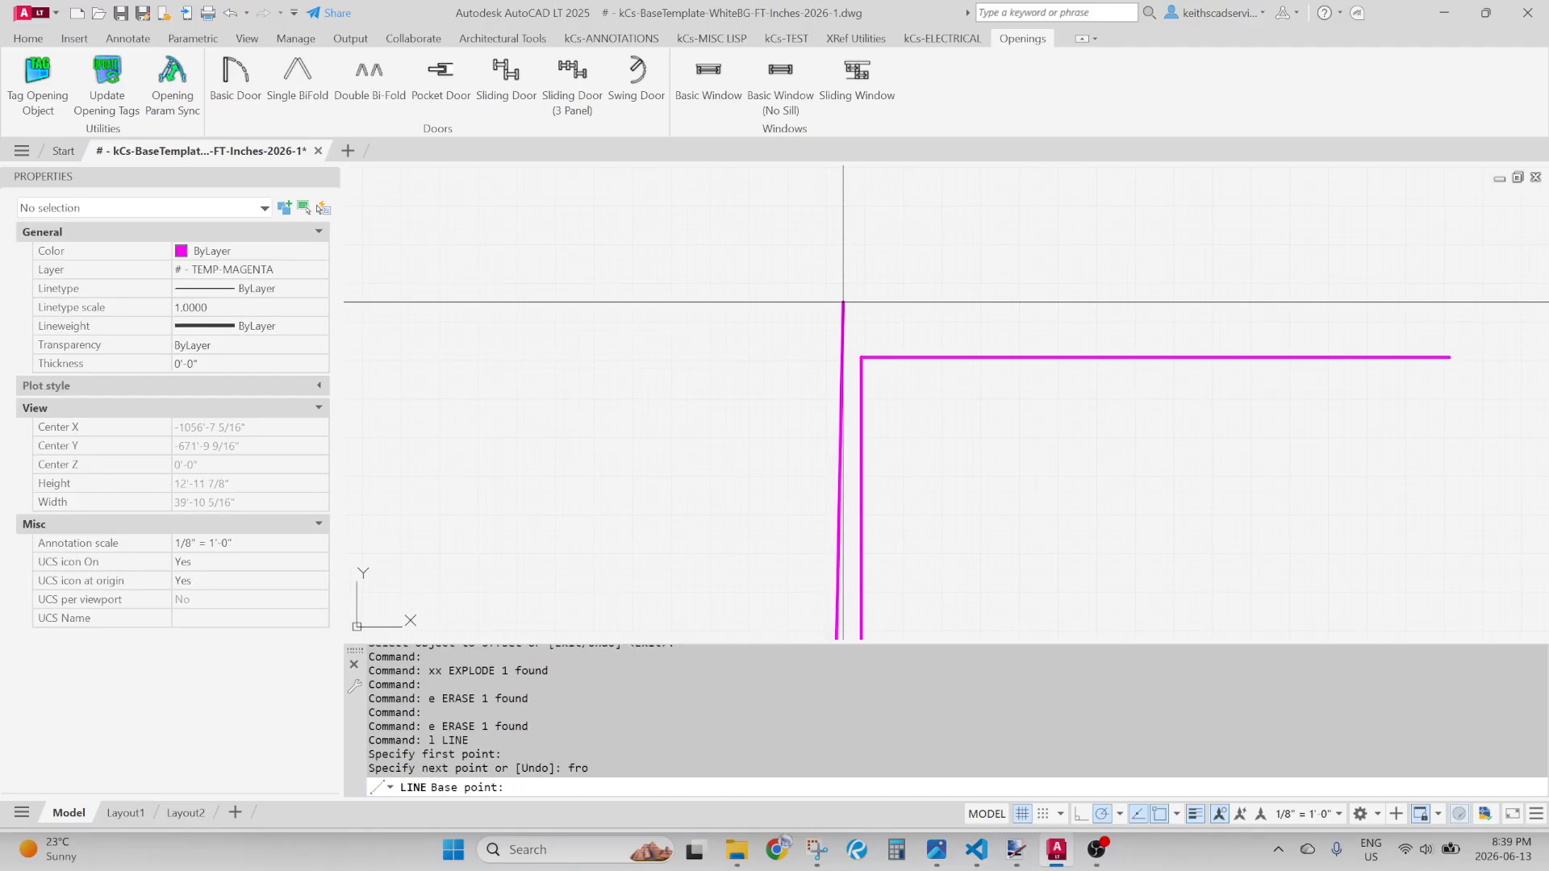
pyautogui.click(861, 358)
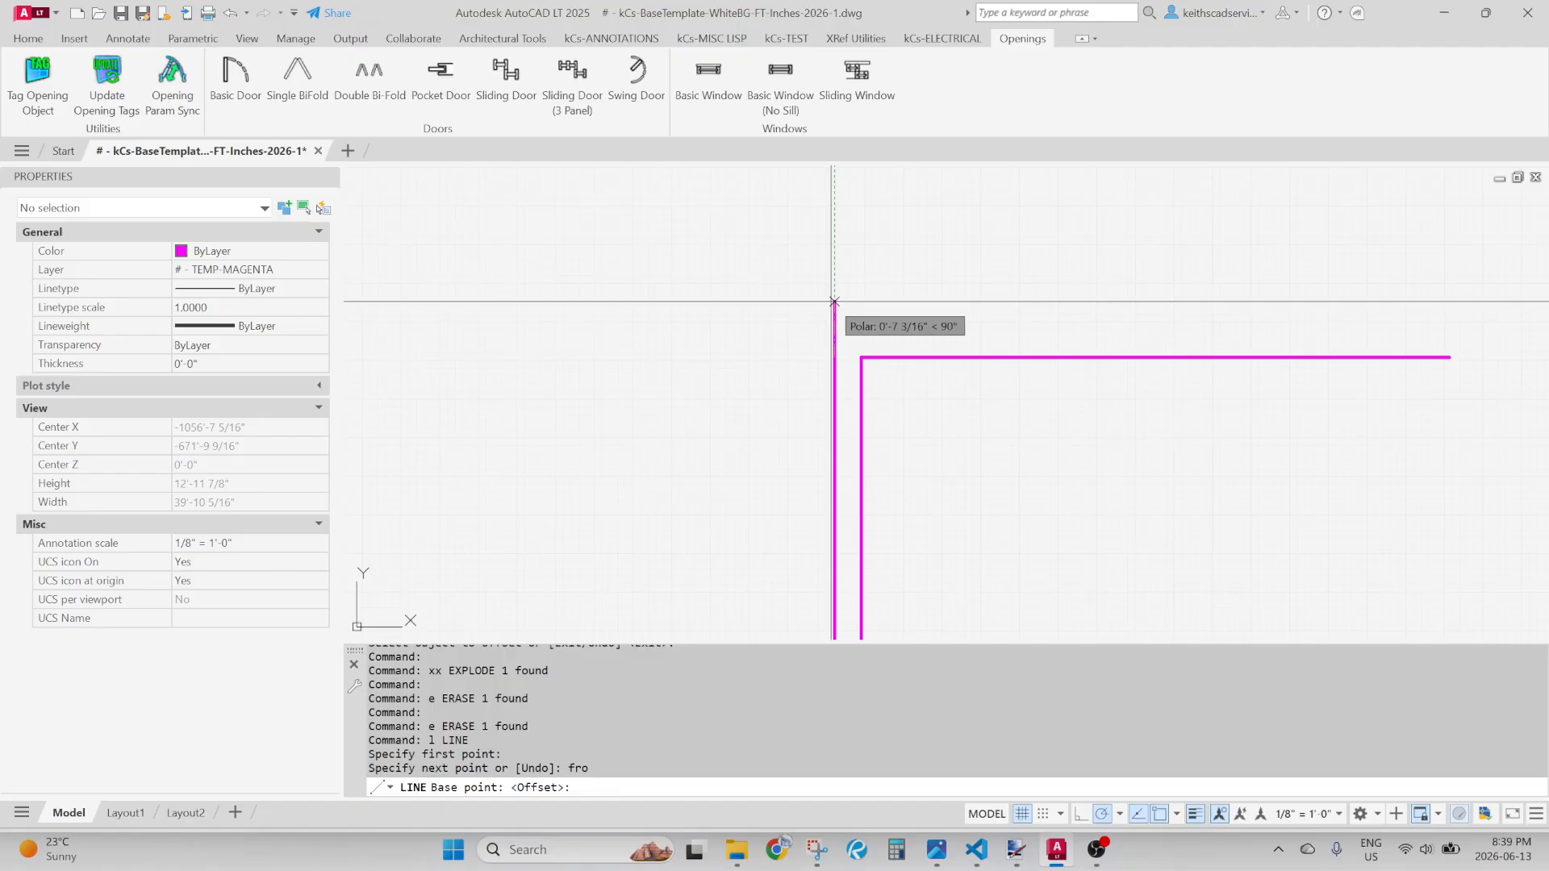
pyautogui.write('3.5')
pyautogui.press('Return')
# Continue the line with FRO to 3.5 beyond the right end of the upper segment, and finish with a short vertical segment downward
pyautogui.moveTo(1420, 328); pyautogui.dragTo(920, 287, button='middle')
pyautogui.write('fro')
pyautogui.press('Return')
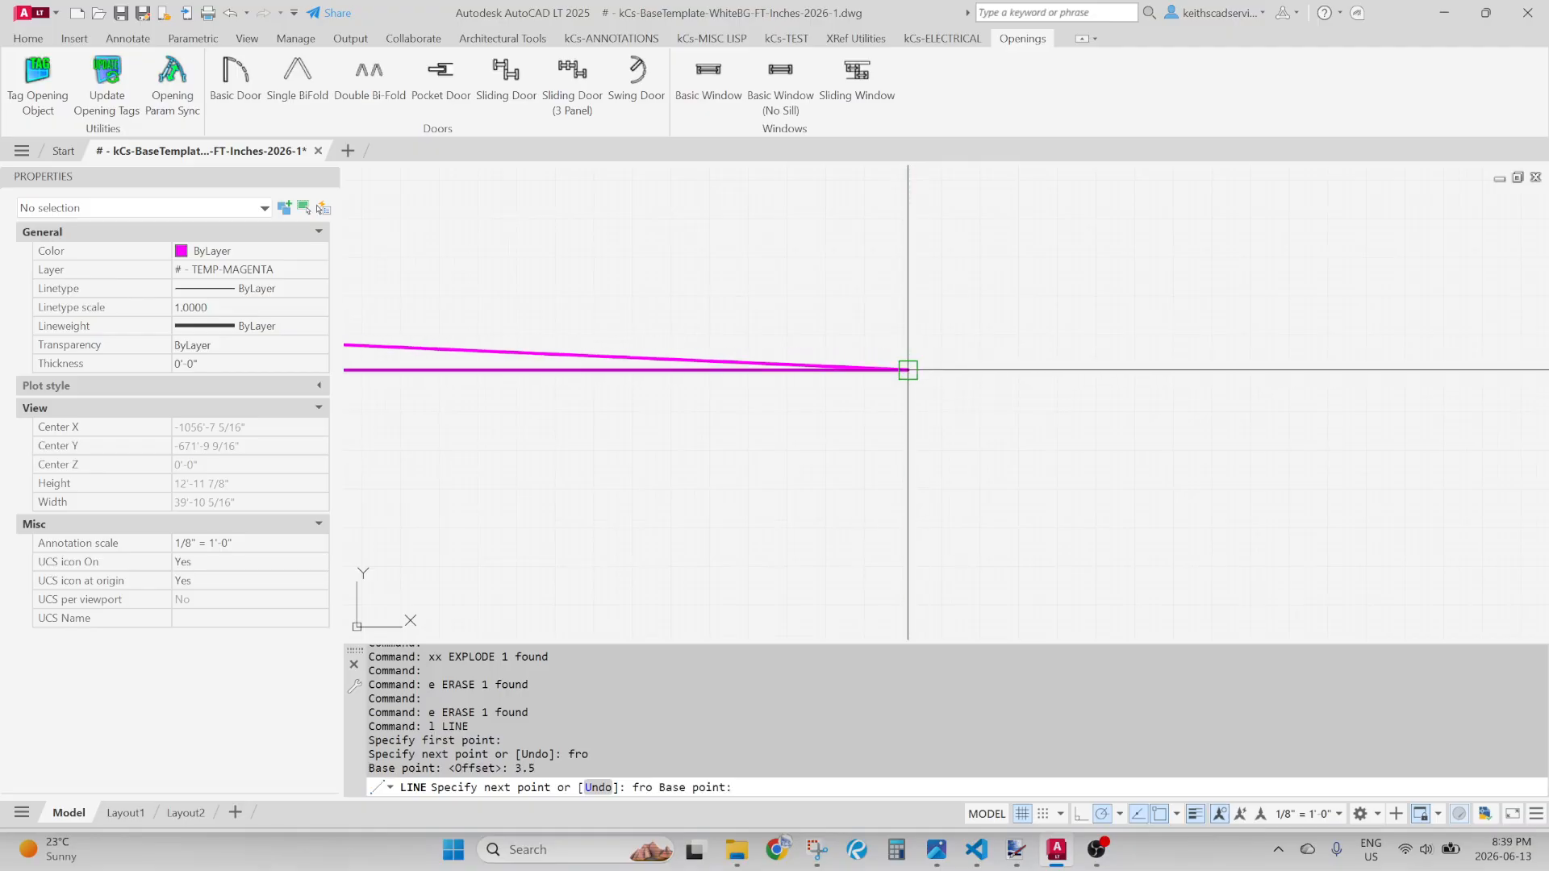
pyautogui.click(909, 369)
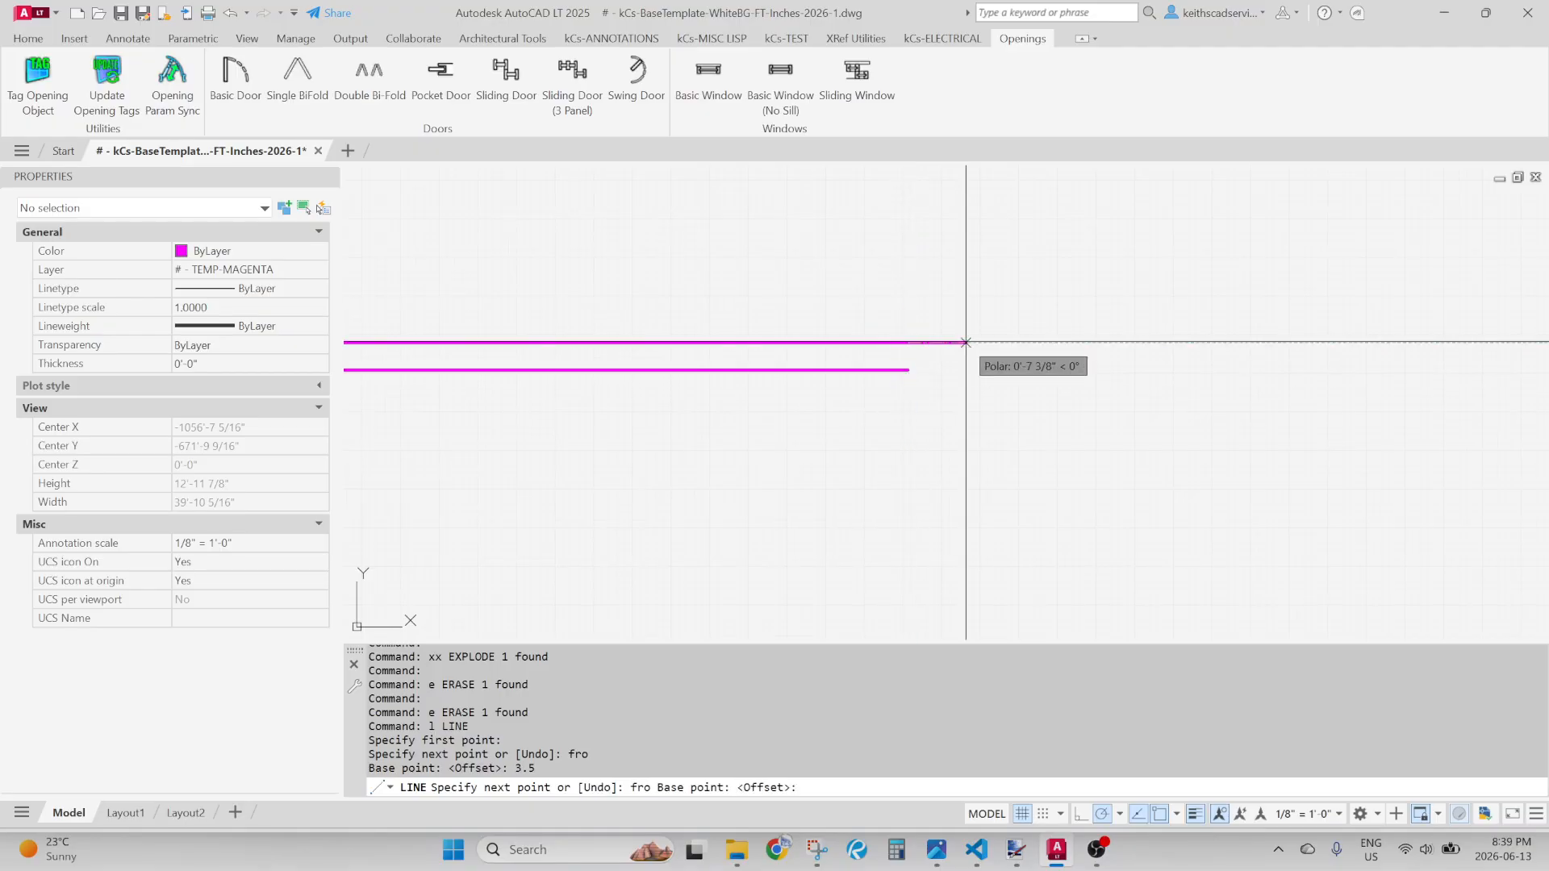
pyautogui.write('3.5')
pyautogui.press('Return')
pyautogui.click(935, 445)
pyautogui.press('Return')
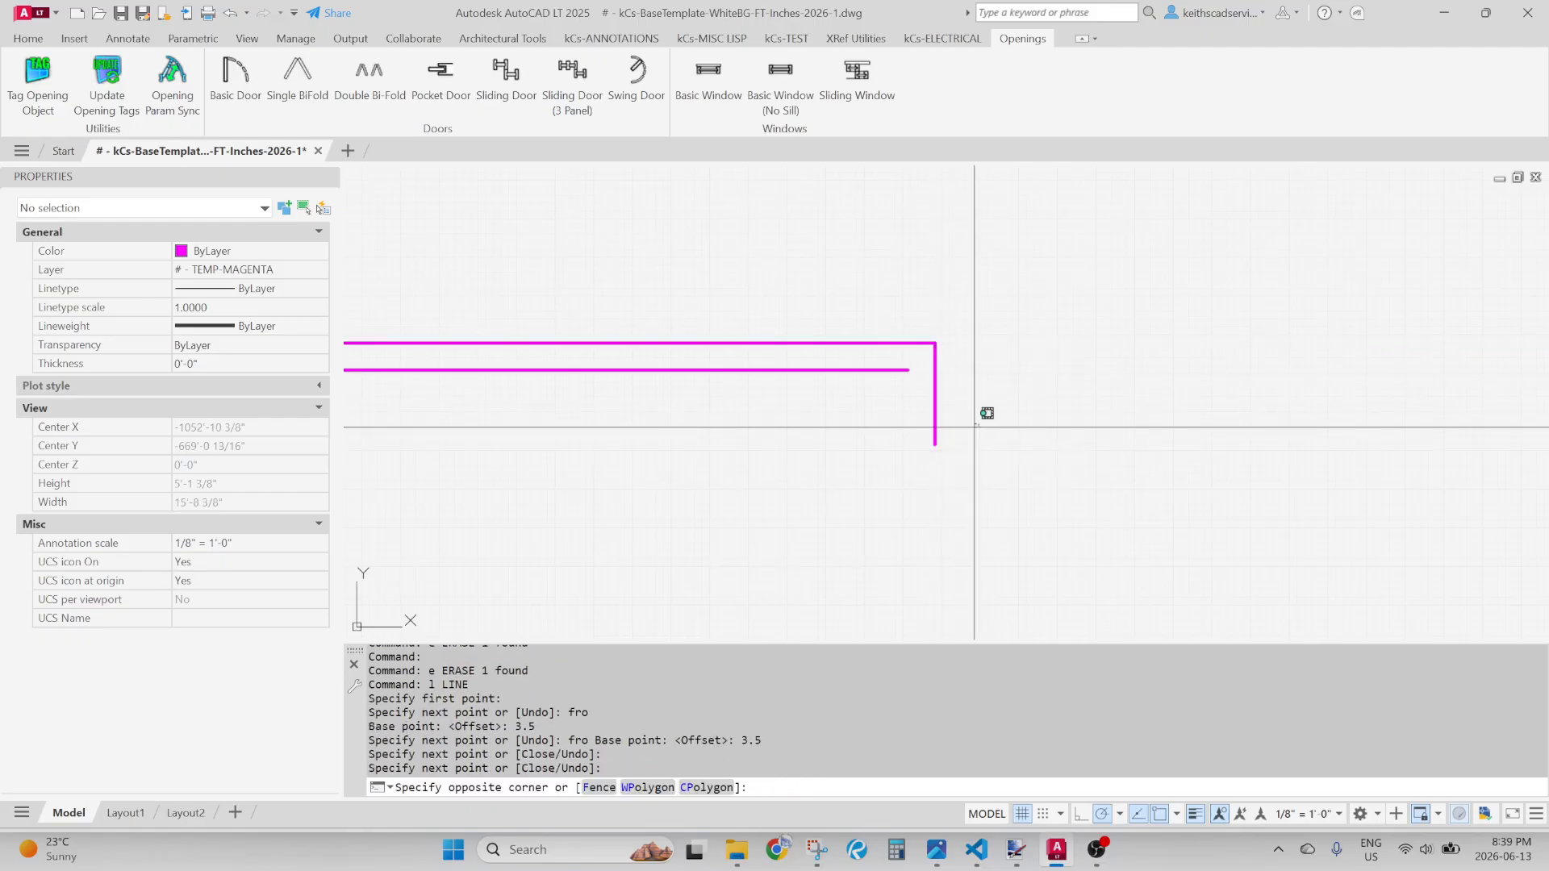
pyautogui.click(965, 411)
pyautogui.click(900, 463)
pyautogui.press('Escape')
pyautogui.press('Escape')
# Stretch the lower end of the short vertical end segment downward by 3.5
pyautogui.click(978, 439)
pyautogui.click(909, 486)
pyautogui.write('s')
pyautogui.press('Return')
pyautogui.click(895, 446)
pyautogui.write('3.5')
pyautogui.press('Return')
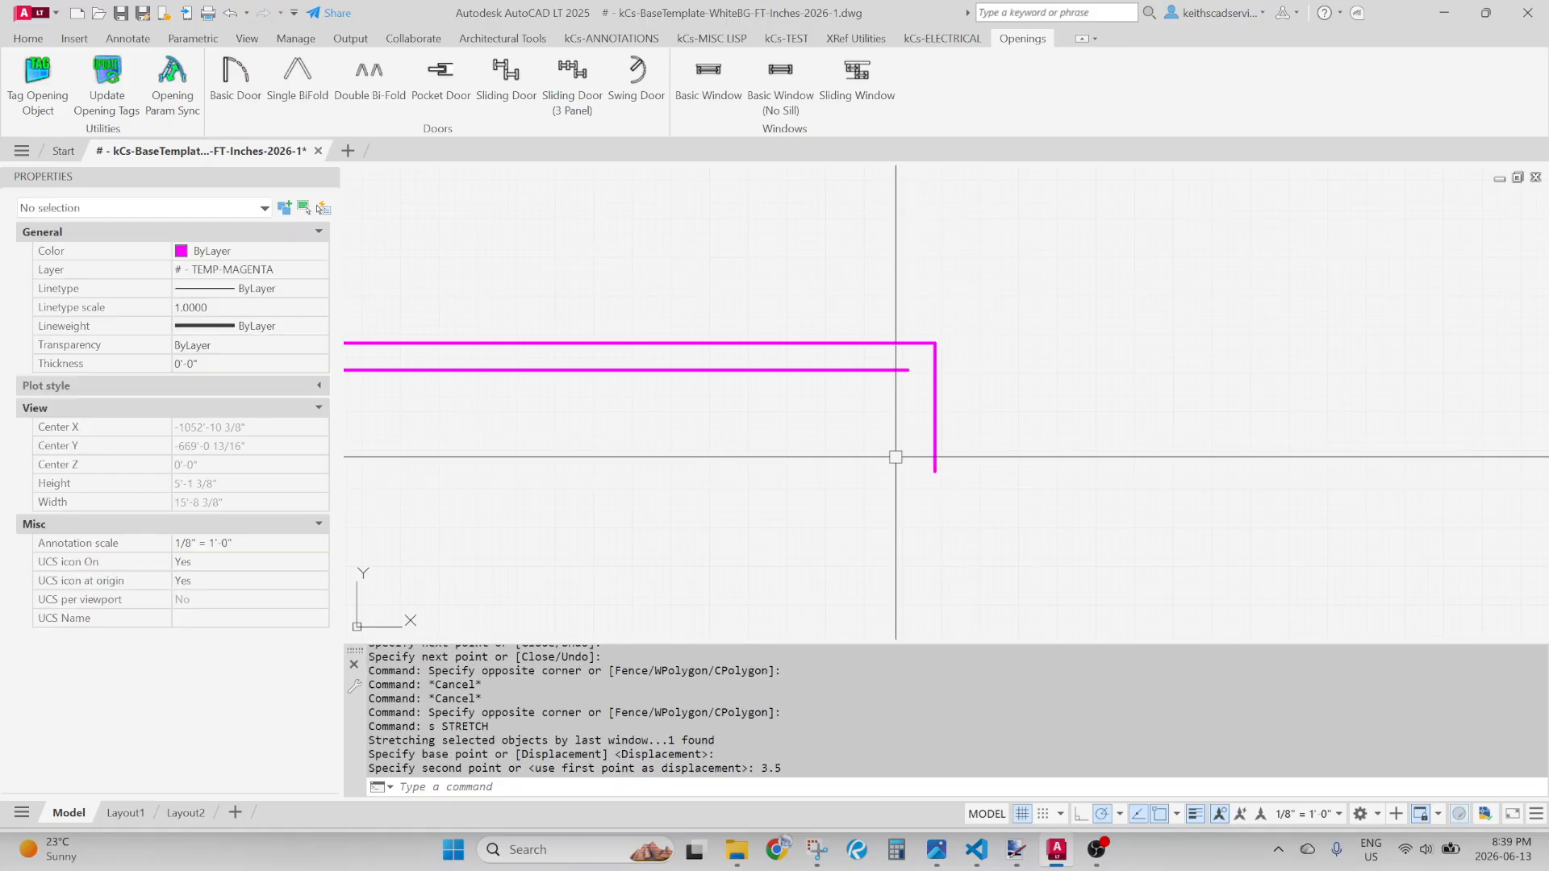
# Lengthen the vertical end segment by another 3.5 downward with a second Stretch
pyautogui.click(1019, 456)
pyautogui.click(912, 484)
pyautogui.write('s')
pyautogui.press('Return')
pyautogui.click(851, 446)
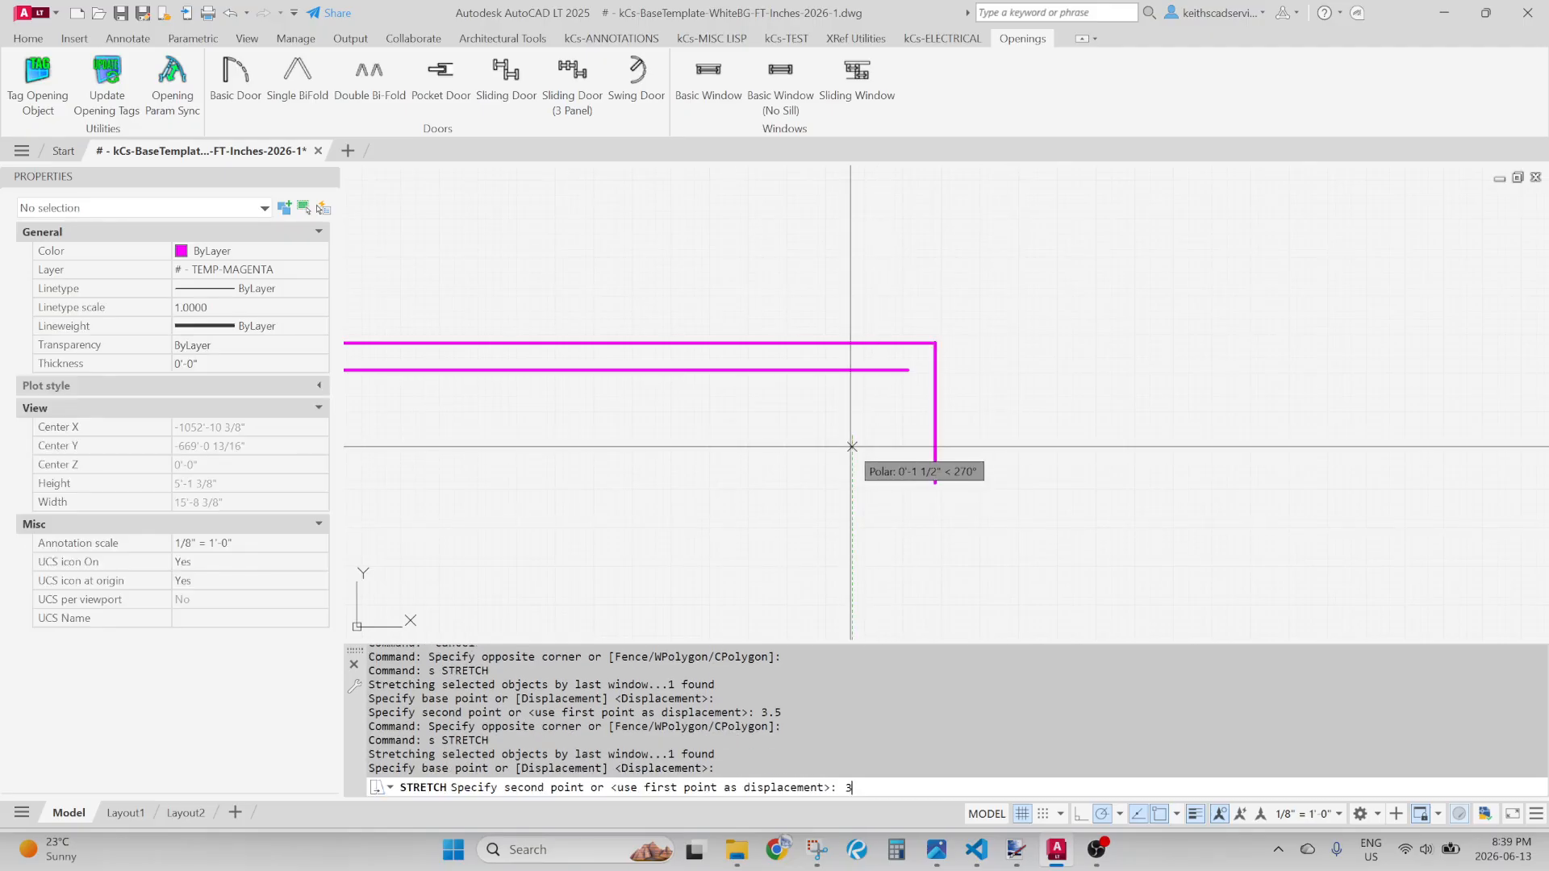
pyautogui.write('3.5')
pyautogui.press('Return')
# Review the contents list under OBJECT SNAPPING to find the next topic after M2P AND FRO
pyautogui.scroll(-8, 847, 443)
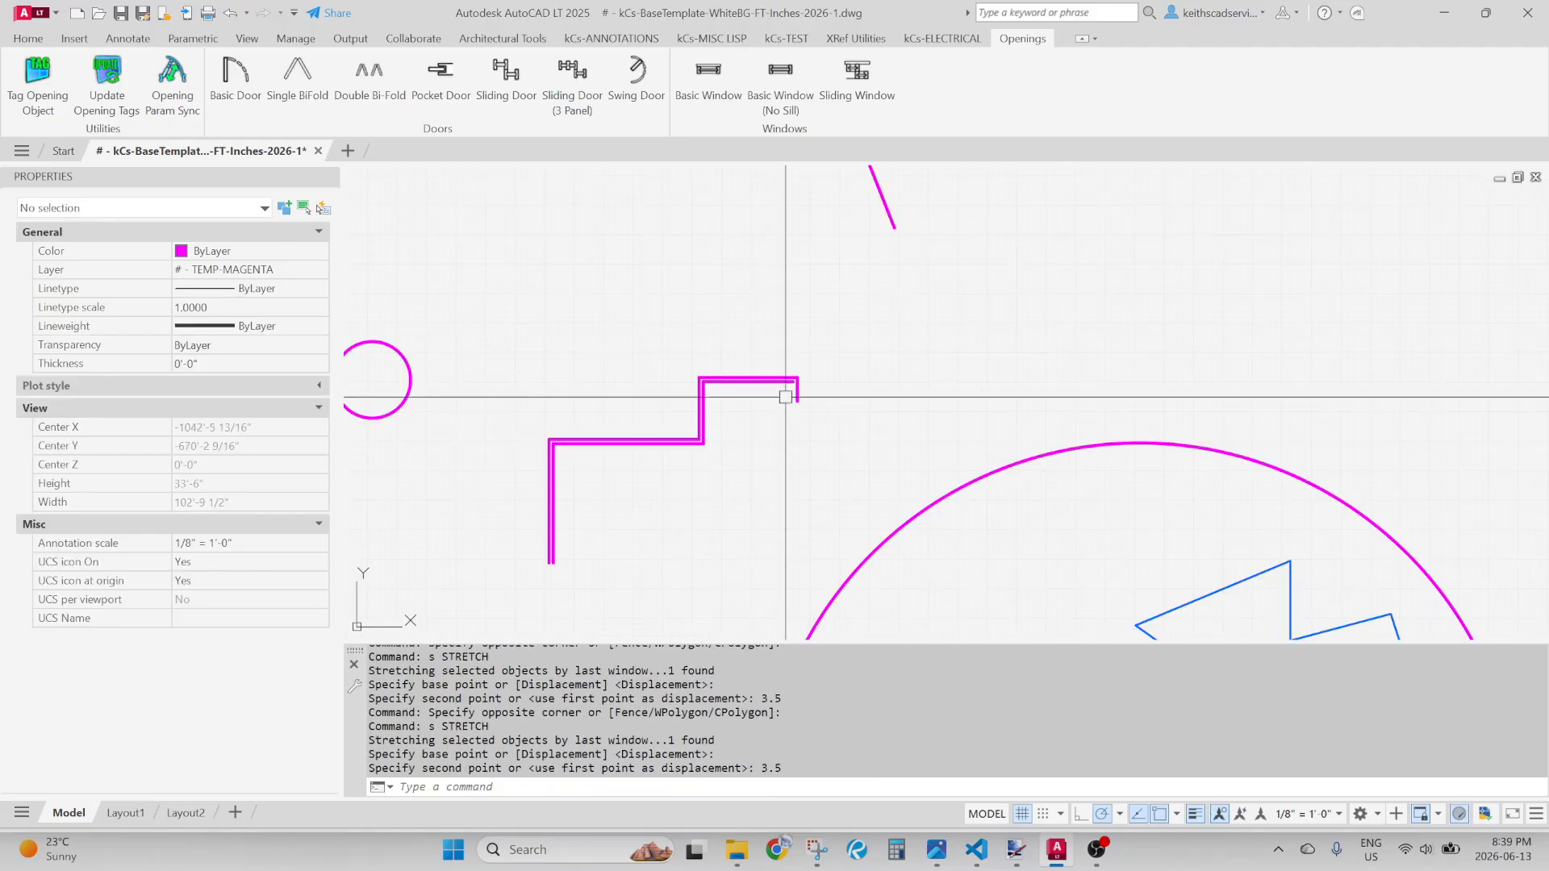
pyautogui.moveTo(750, 493); pyautogui.dragTo(750, 359, button='middle')
pyautogui.moveTo(933, 492); pyautogui.dragTo(446, 243, button='middle')
pyautogui.scroll(4, 831, 408)
pyautogui.scroll(5, 644, 379)
pyautogui.scroll(-2, 772, 553)
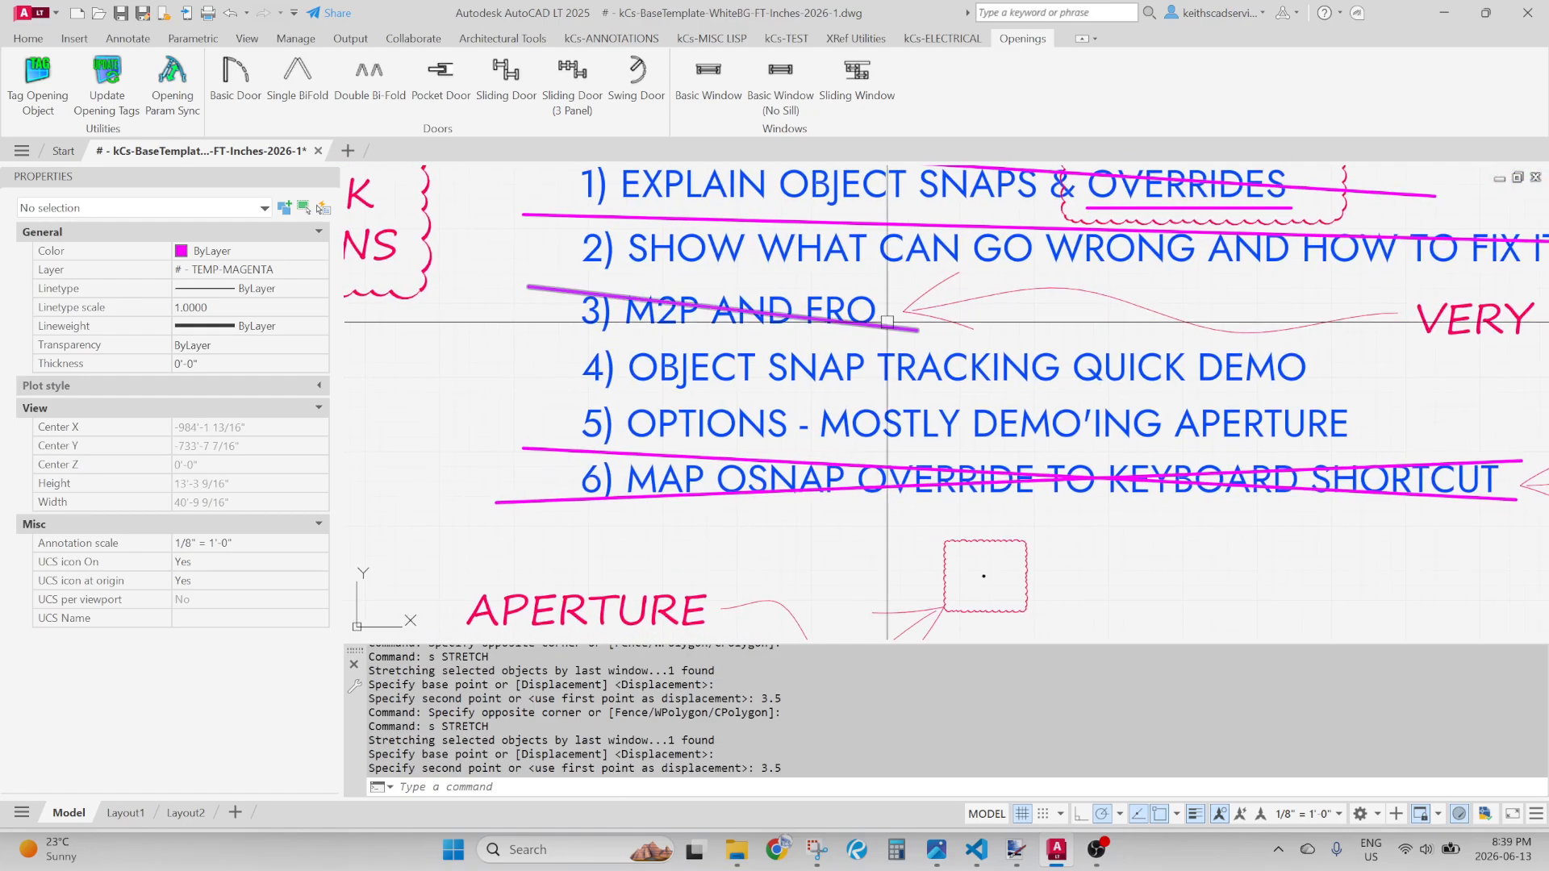
pyautogui.moveTo(1198, 508); pyautogui.dragTo(917, 494, button='middle')
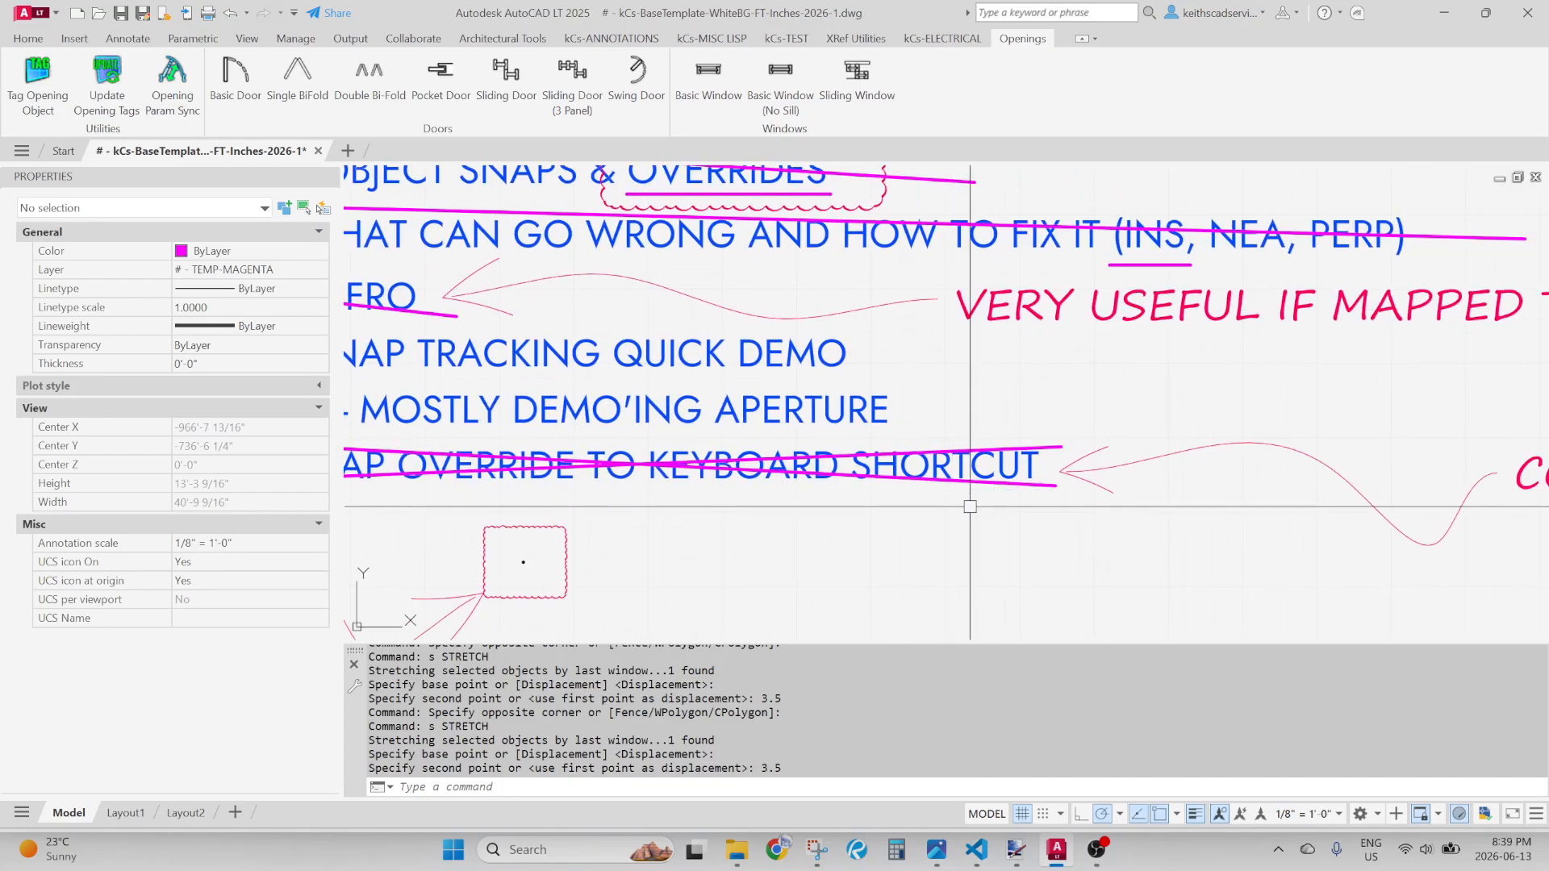
pyautogui.moveTo(732, 516); pyautogui.dragTo(1000, 526, button='middle')
pyautogui.scroll(4, 927, 564)
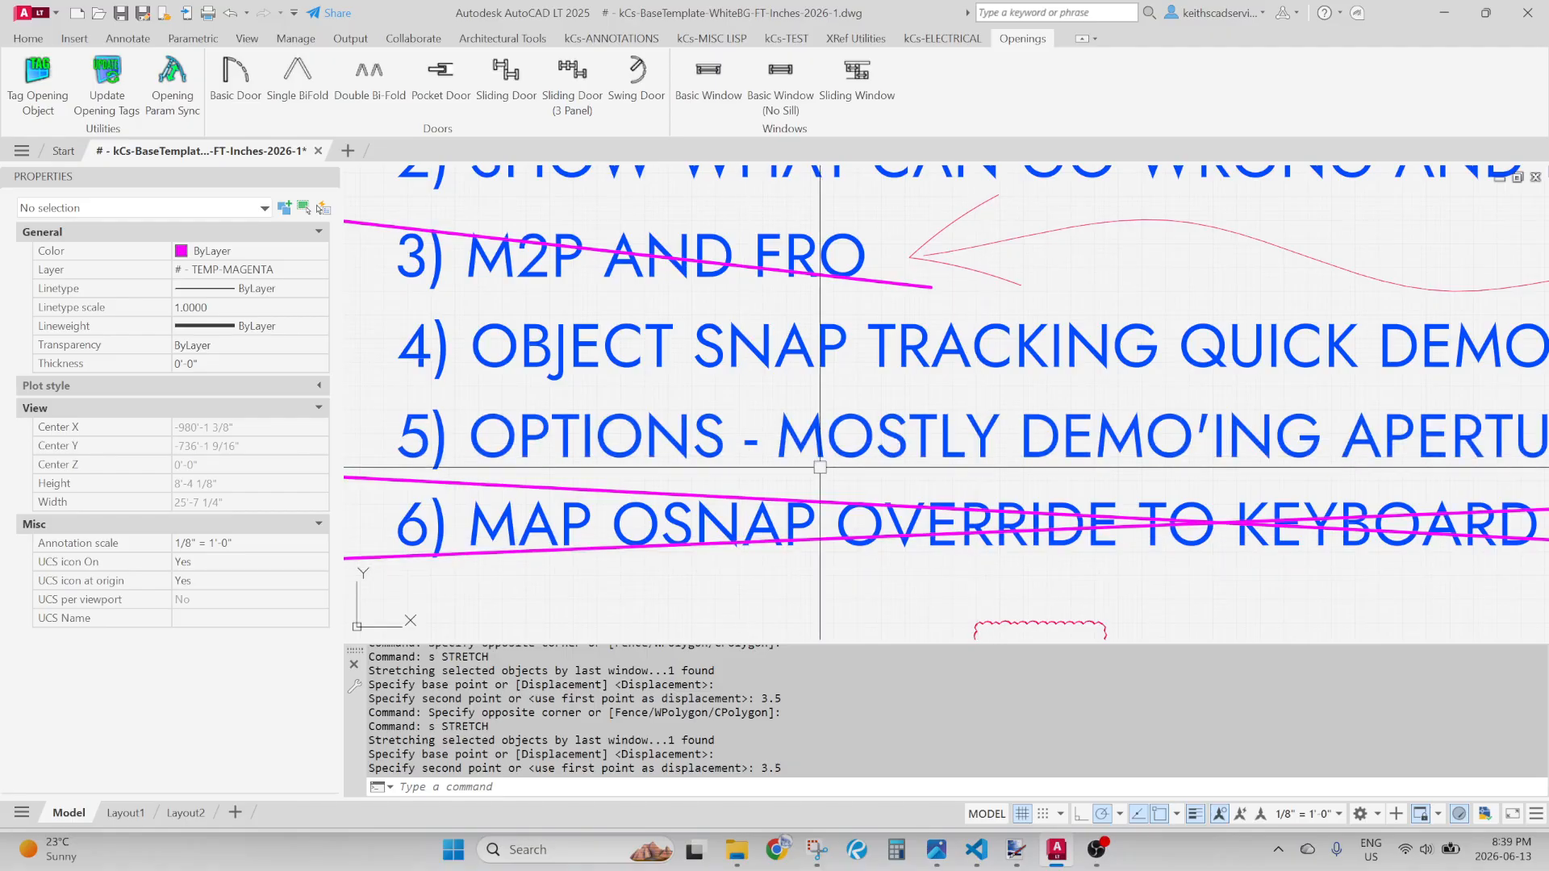
pyautogui.scroll(-3, 952, 597)
pyautogui.scroll(3, 788, 443)
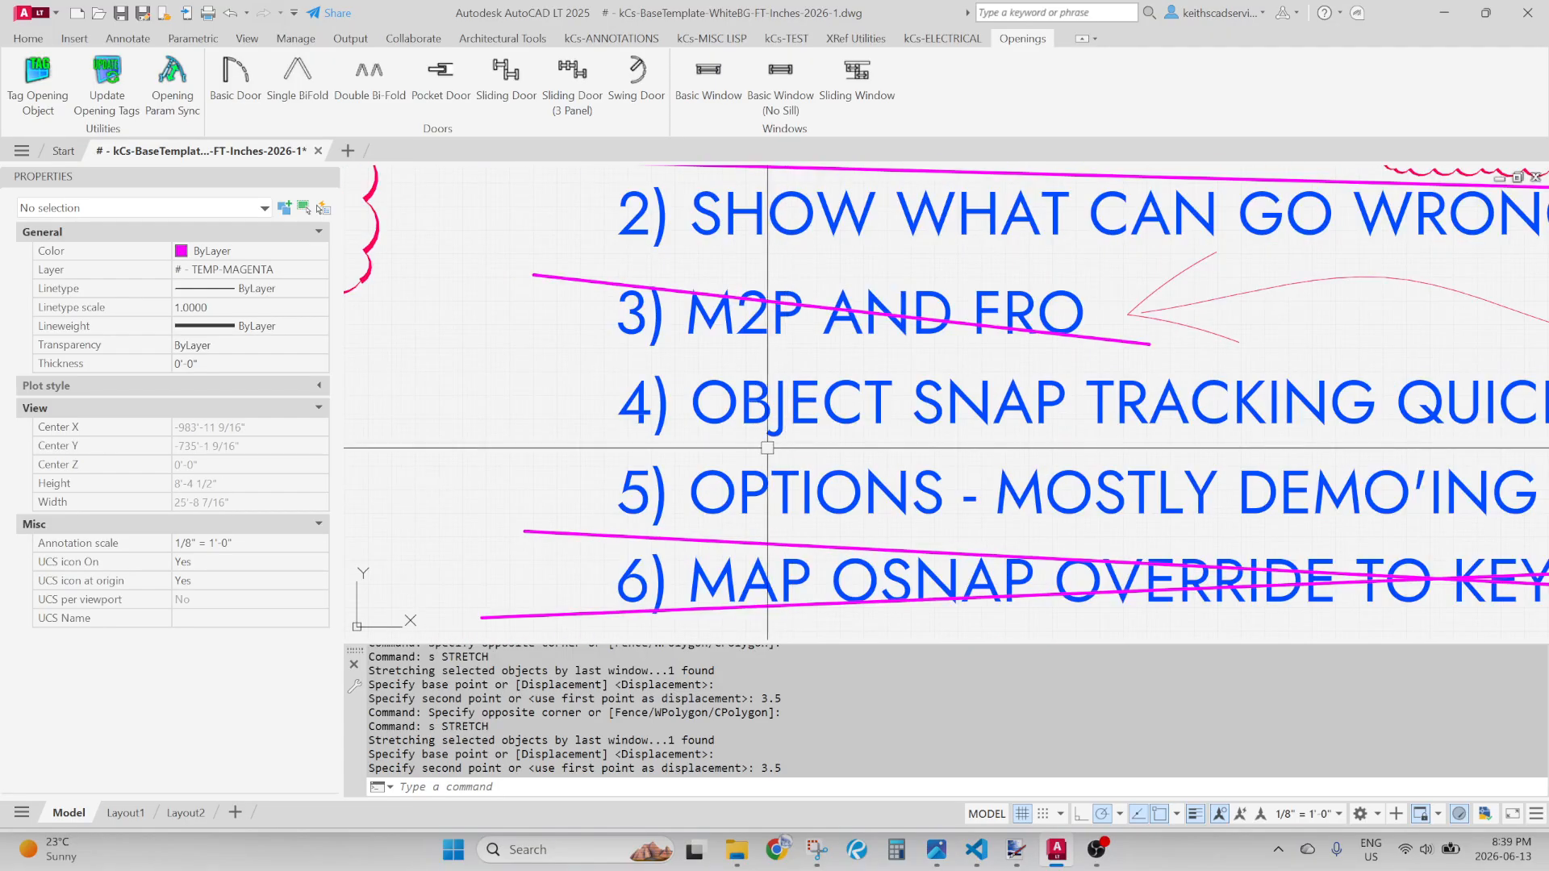
# Strike through item 4, OBJECT SNAP TRACKING QUICK DEMO, in the contents list with a line
pyautogui.write('l')
pyautogui.press('Return')
pyautogui.scroll(-2, 772, 448)
pyautogui.click(1268, 423)
pyautogui.click(1214, 411)
pyautogui.press('Return')
# Return to the shapes inside the large circle and turn off Object Snap Tracking
pyautogui.scroll(-1, 1213, 416)
pyautogui.moveTo(564, 242); pyautogui.dragTo(1031, 398, button='middle')
pyautogui.scroll(-1, 675, 342)
pyautogui.moveTo(489, 227)
pyautogui.mouseDown(button='middle')
pyautogui.moveTo(686, 333)
pyautogui.moveTo(763, 530)
pyautogui.moveTo(855, 572)
pyautogui.mouseUp(button='middle')
pyautogui.click(1138, 814)
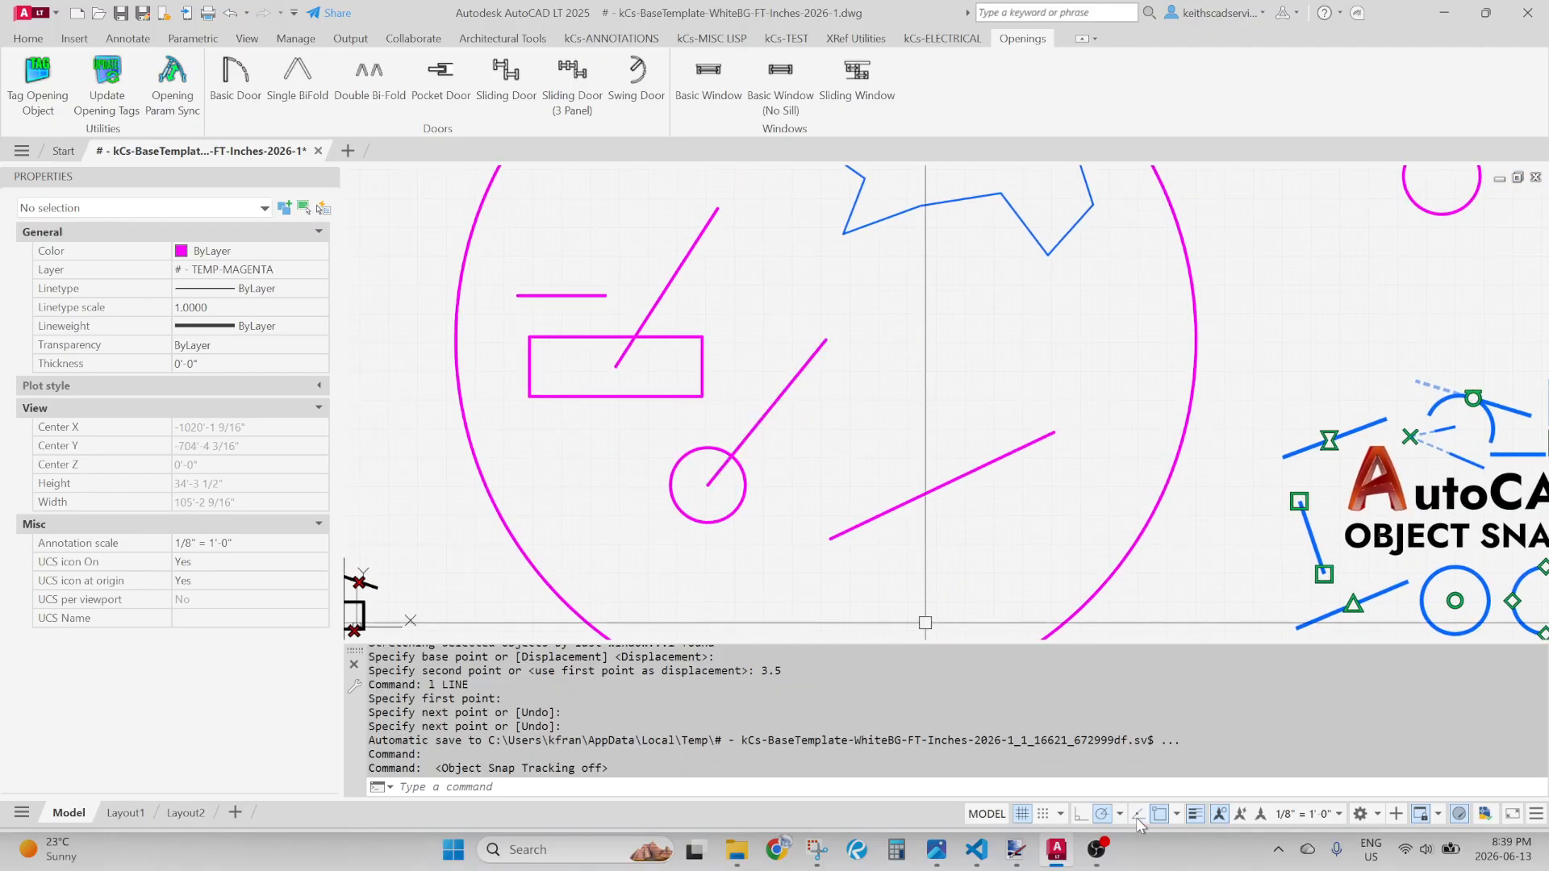
# Turn on Object Snap Tracking and draw a short horizontal line inside the large circle, above the long diagonal line
pyautogui.click(1138, 813)
pyautogui.write('l')
pyautogui.press('Return')
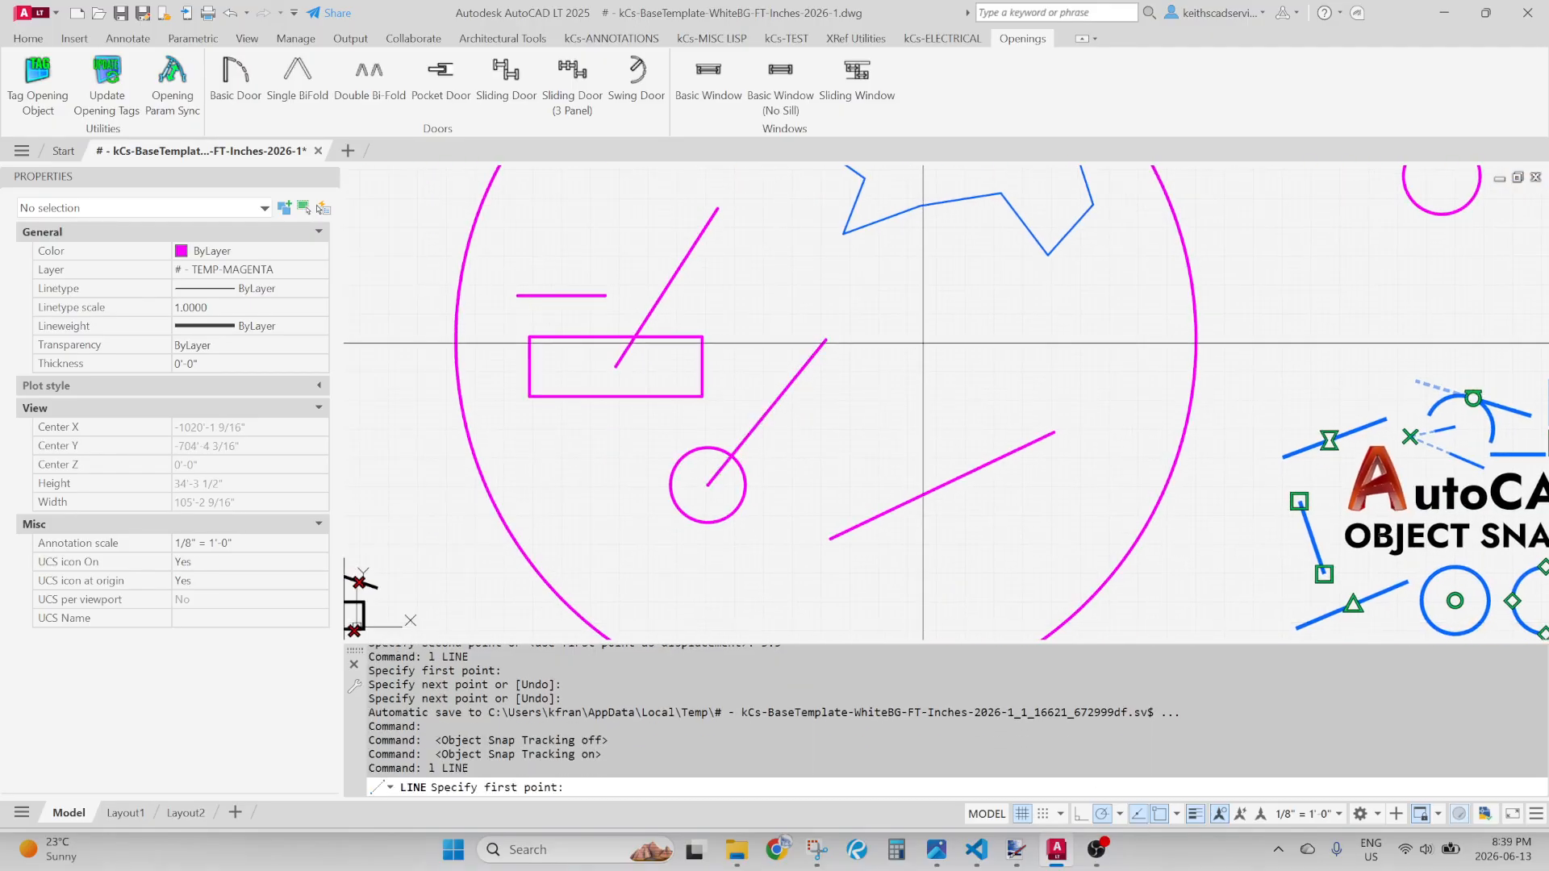
pyautogui.click(905, 350)
pyautogui.click(976, 350)
pyautogui.scroll(2, 926, 370)
pyautogui.press('Return')
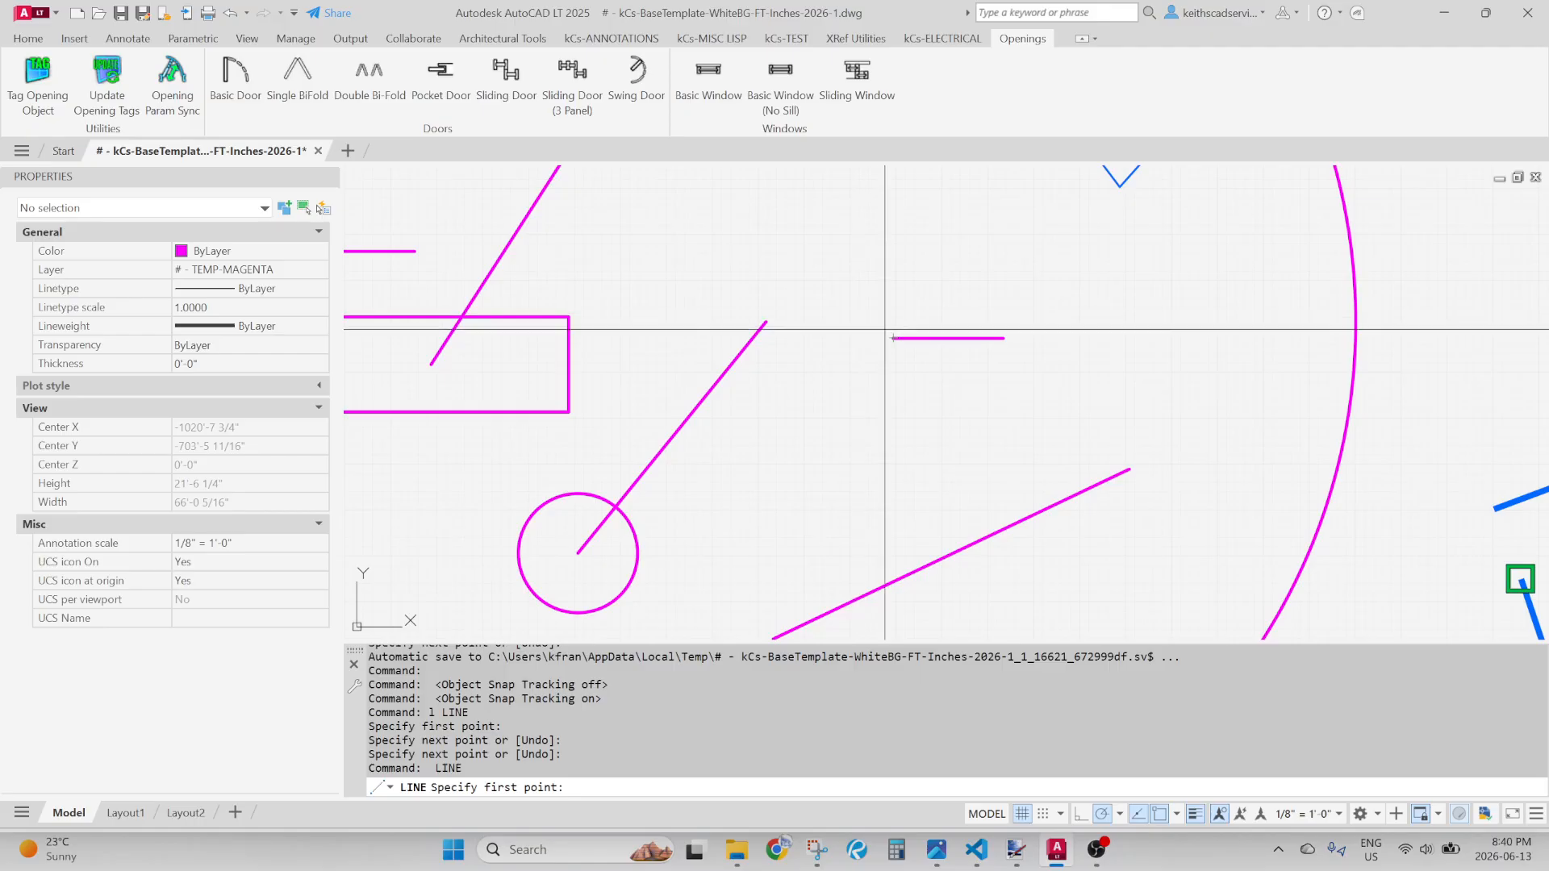
# Draw a vertical line above the short horizontal line, tracked into alignment with its left endpoint
pyautogui.click(893, 276)
pyautogui.moveTo(905, 213); pyautogui.dragTo(874, 402, button='middle')
pyautogui.click(864, 348)
pyautogui.press('Return')
pyautogui.moveTo(980, 502); pyautogui.dragTo(906, 348, button='middle')
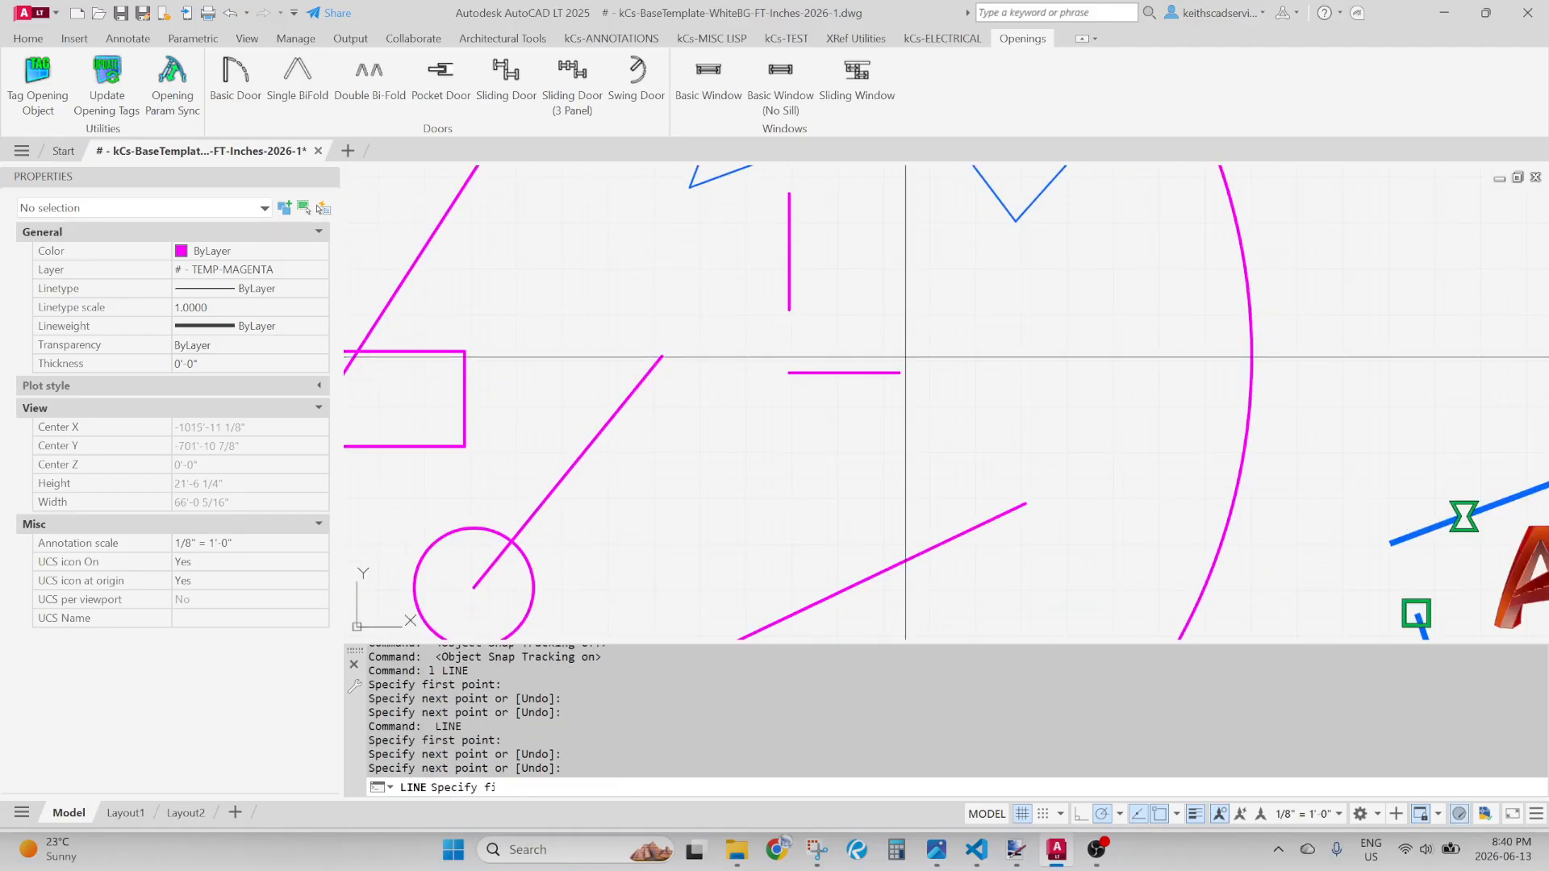
pyautogui.press('Return')
pyautogui.press('Return')
pyautogui.press('Escape')
# Draw two short vertical lines aligned by tracking with the horizontal line's right endpoint, one above and one below it
pyautogui.press('Return')
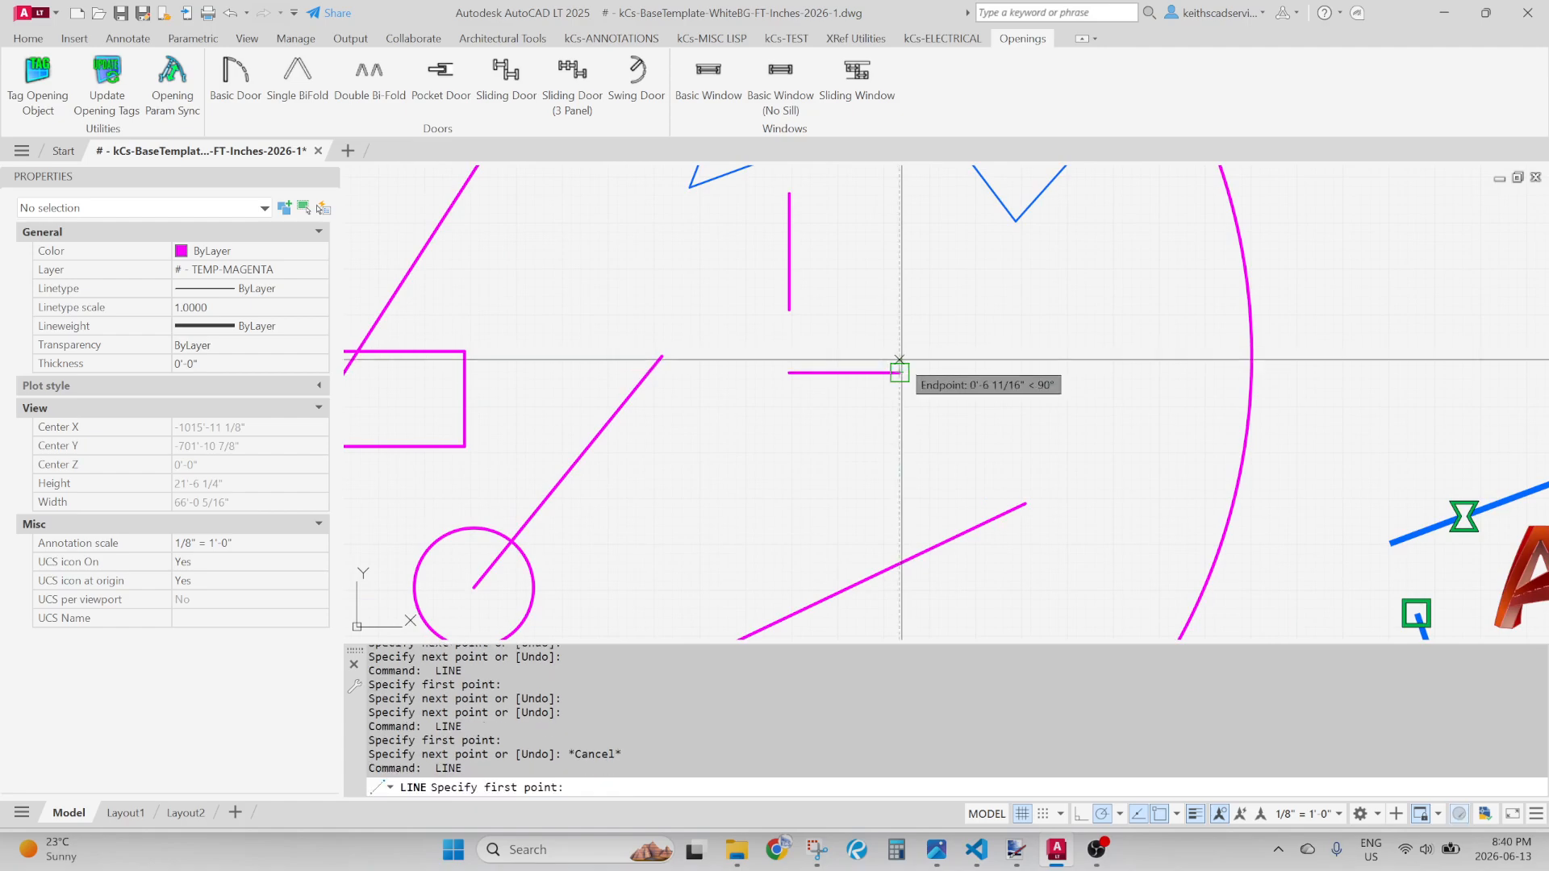
pyautogui.click(899, 348)
pyautogui.click(899, 276)
pyautogui.press('Return')
pyautogui.press('Return')
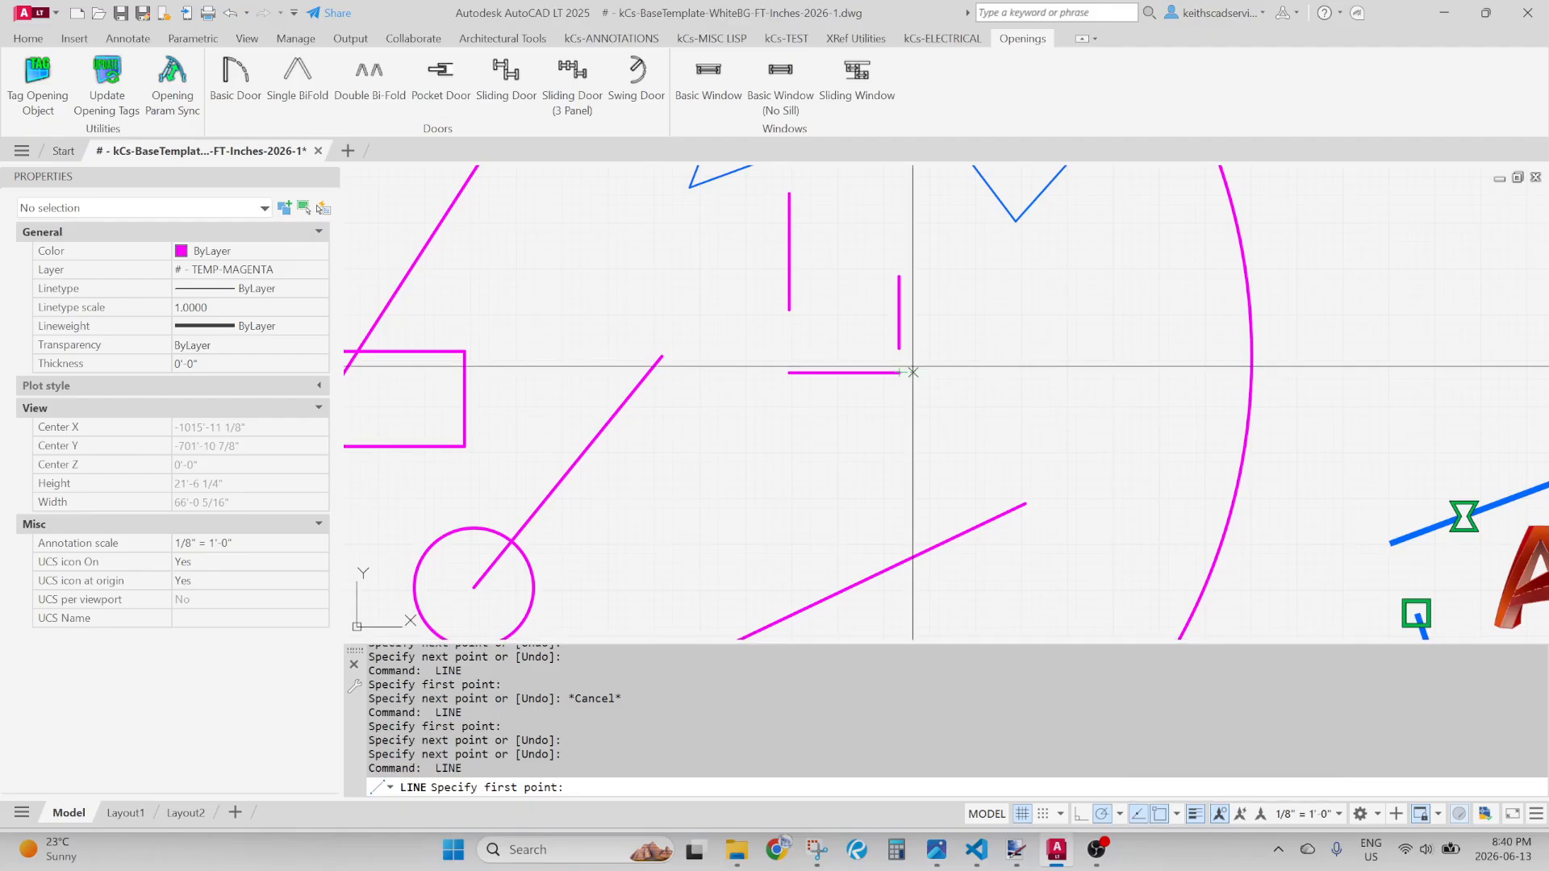
pyautogui.click(899, 391)
pyautogui.click(898, 448)
pyautogui.press('Return')
# Draw a vertical line below the short horizontal line, tracked from its midpoint
pyautogui.press('Return')
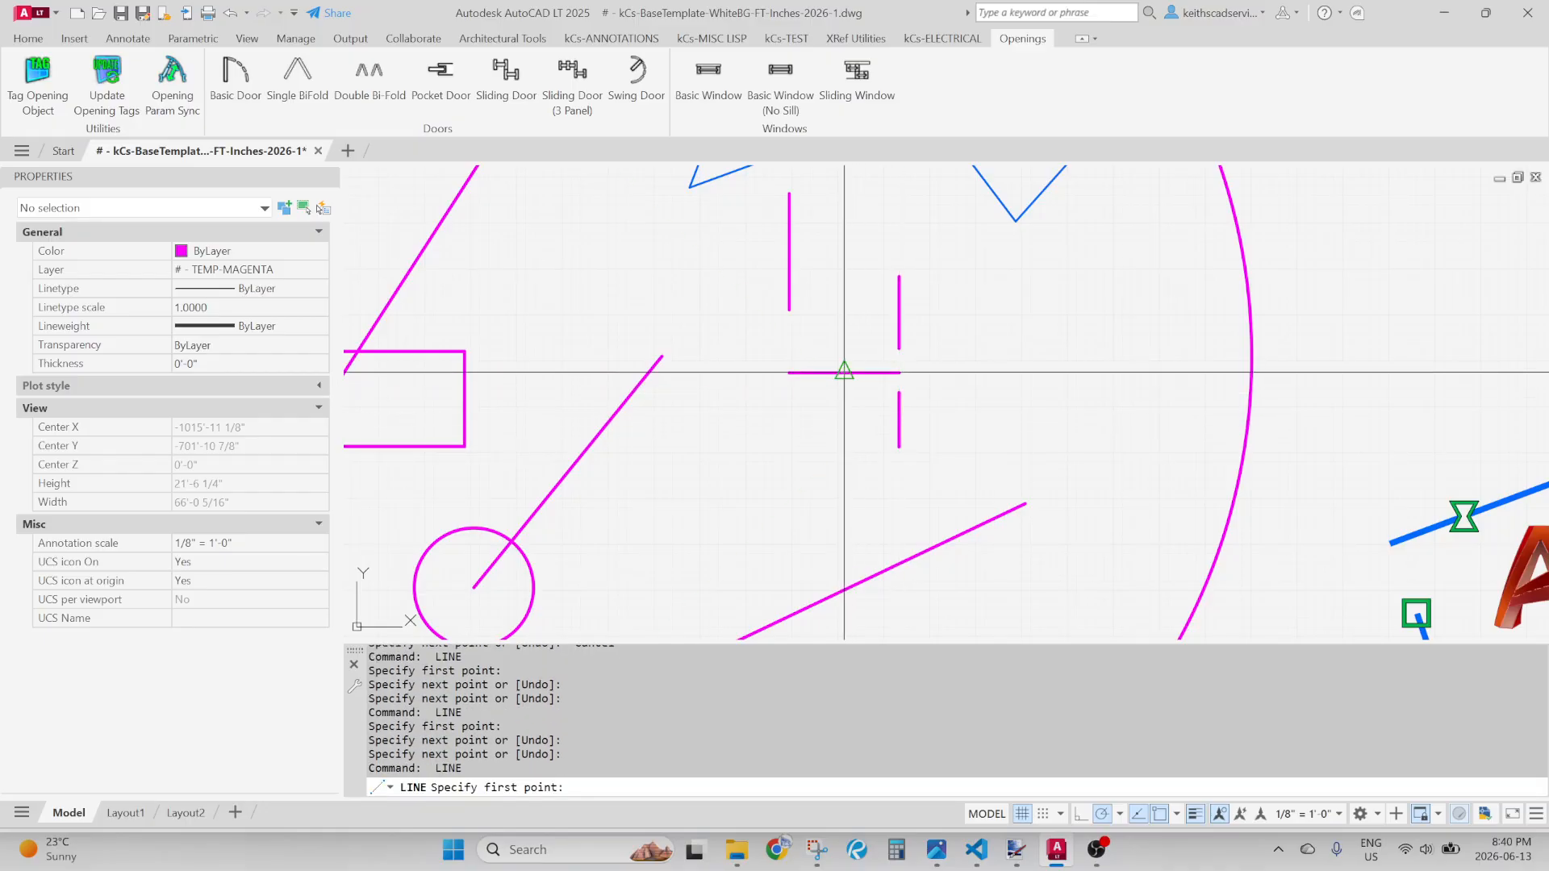
pyautogui.click(844, 397)
pyautogui.click(842, 503)
pyautogui.moveTo(764, 505); pyautogui.dragTo(901, 356, button='middle')
pyautogui.press('Return')
# Erase the diagonal line that starts at the small circle's center
pyautogui.click(702, 327)
pyautogui.write('e')
pyautogui.press('Return')
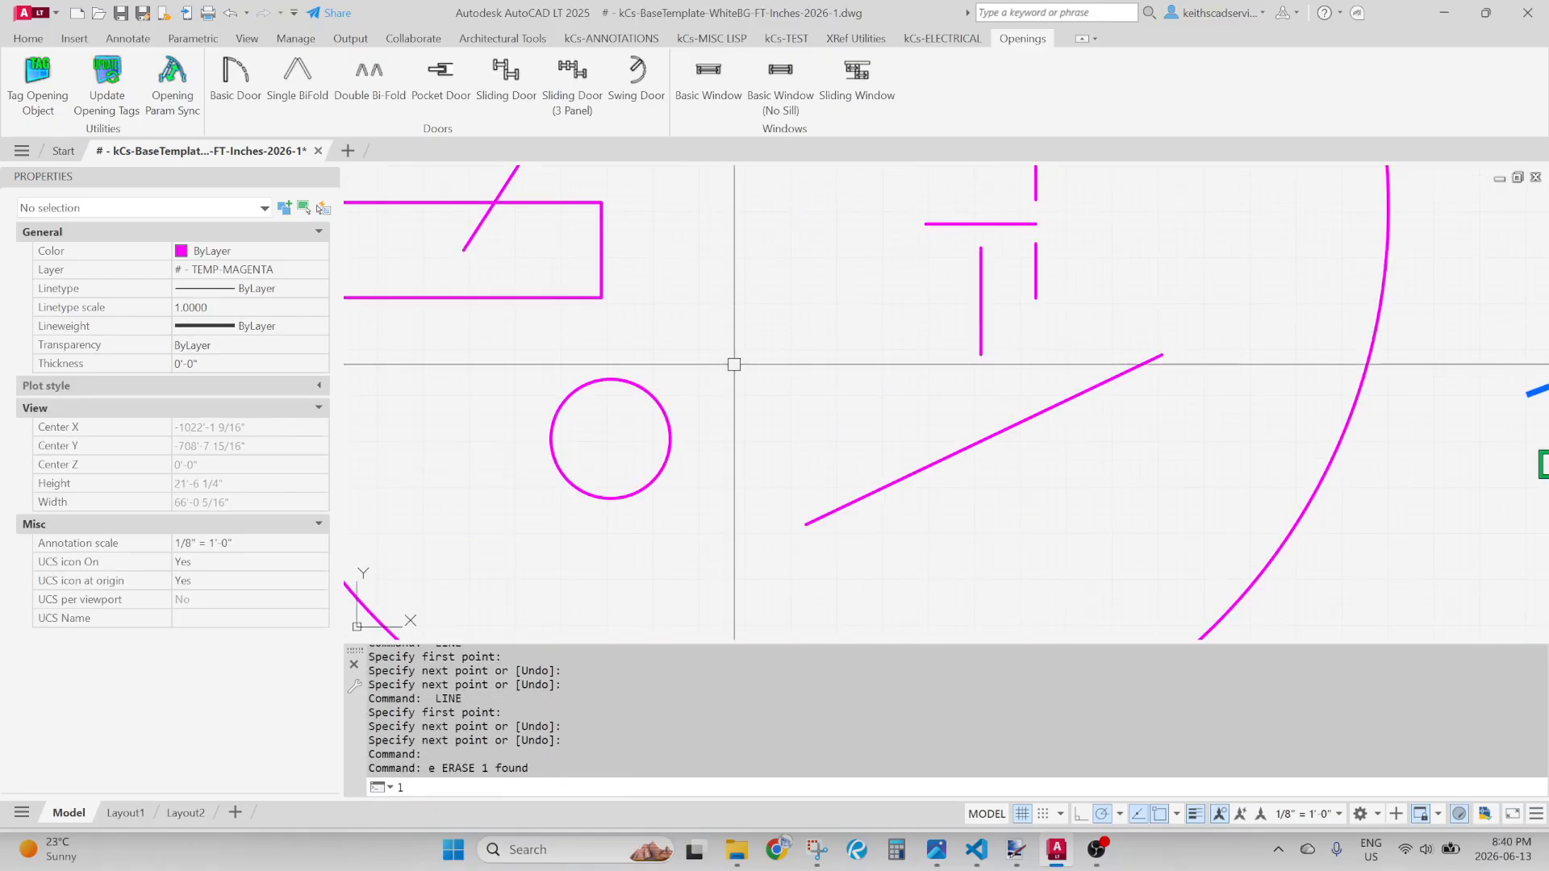
# Draw two horizontal lines tracked from the small circle's center, one crossing its right side and one crossing its left side
pyautogui.write('l')
pyautogui.press('Return')
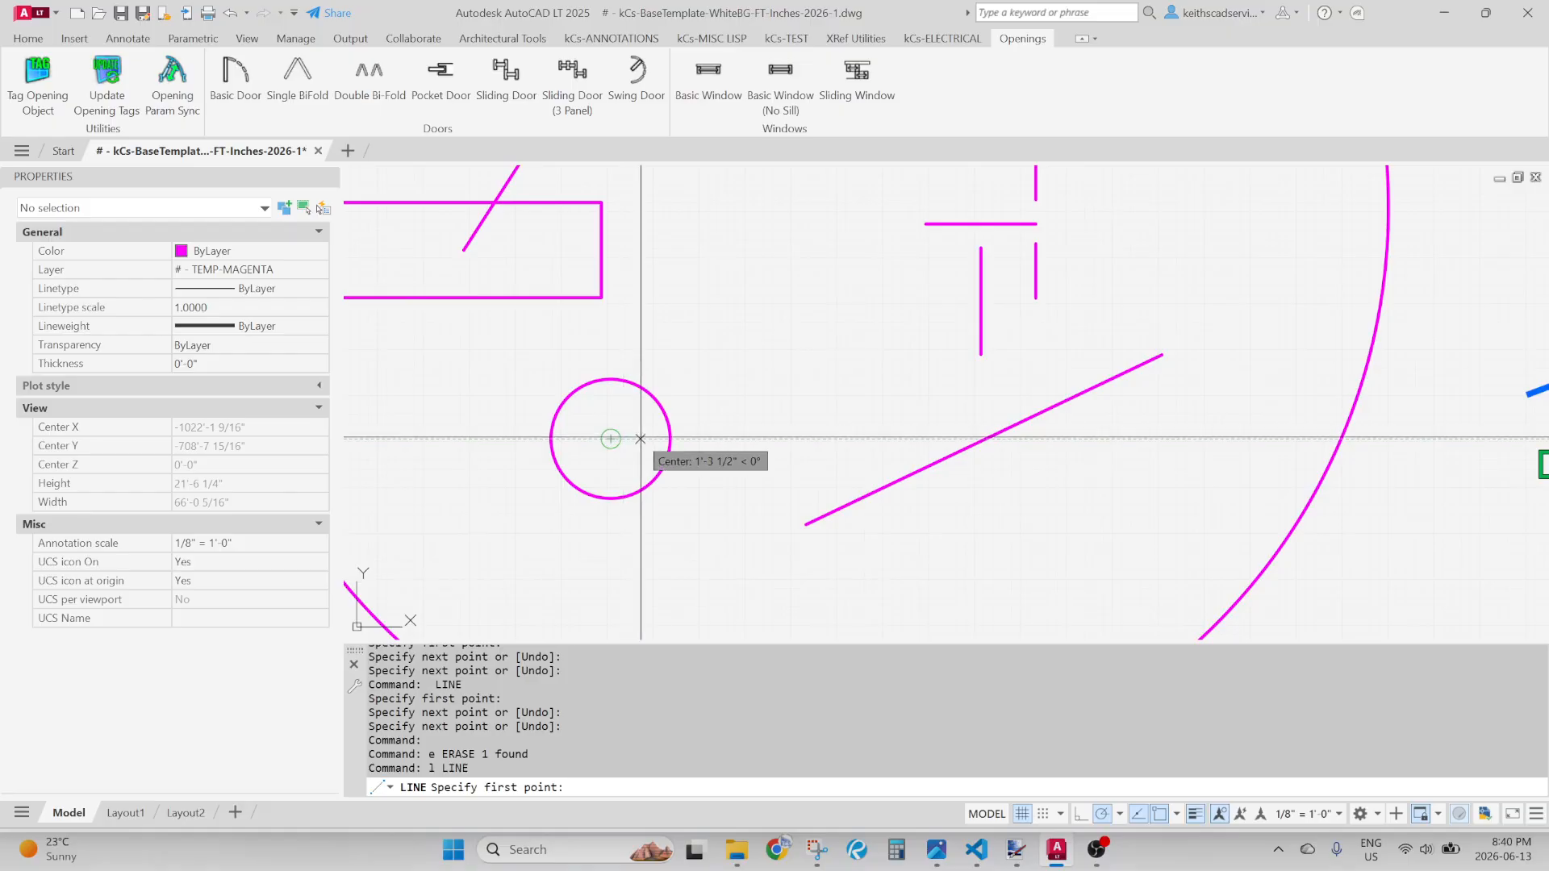
pyautogui.click(723, 439)
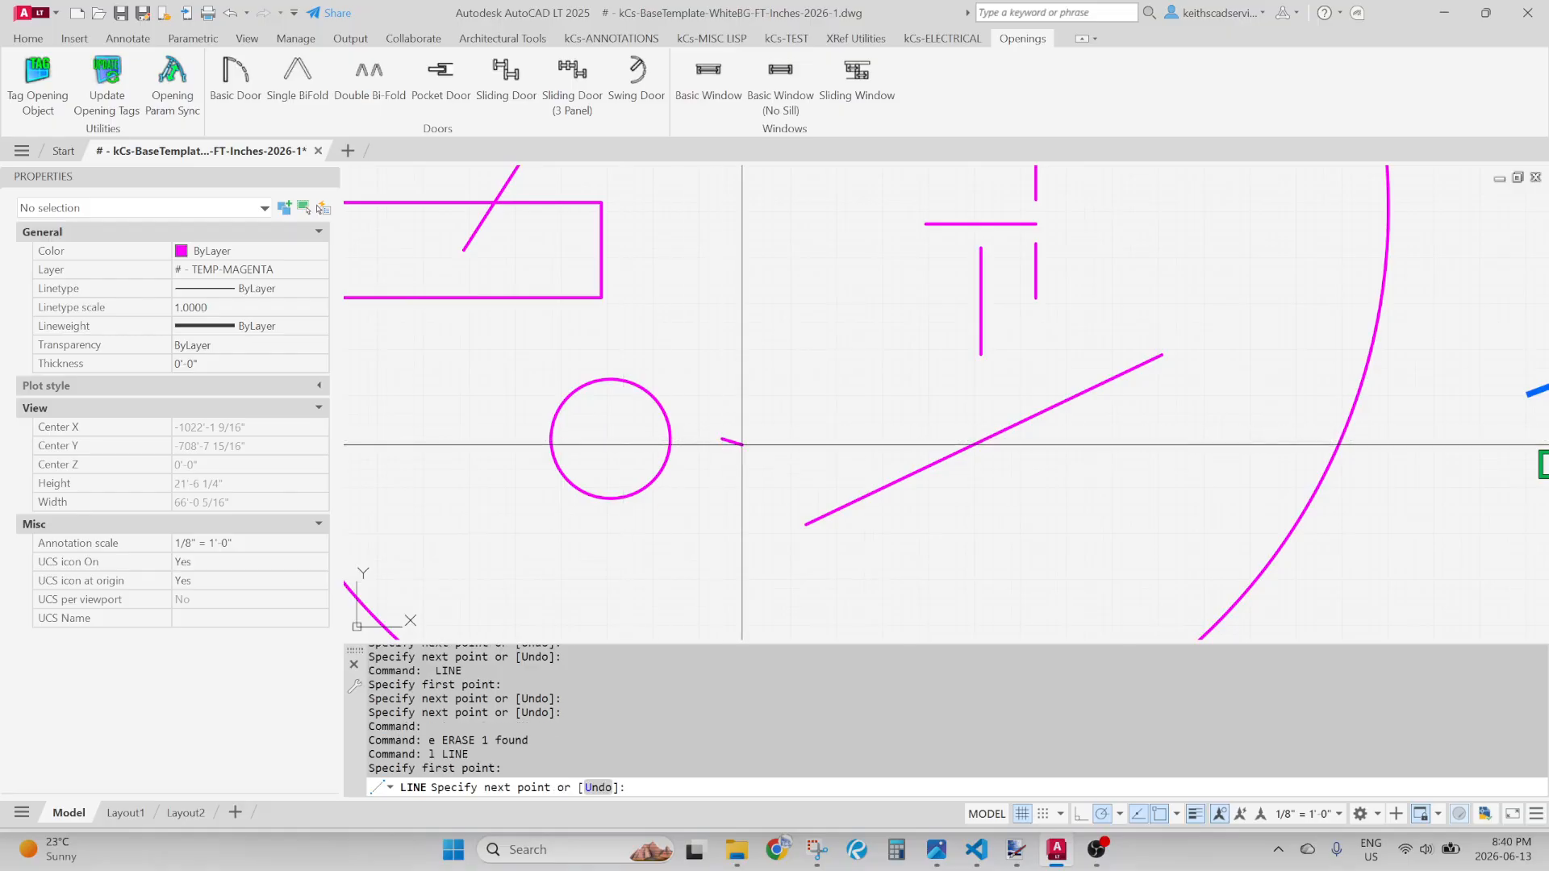
pyautogui.click(640, 439)
pyautogui.press('Return')
pyautogui.press('Return')
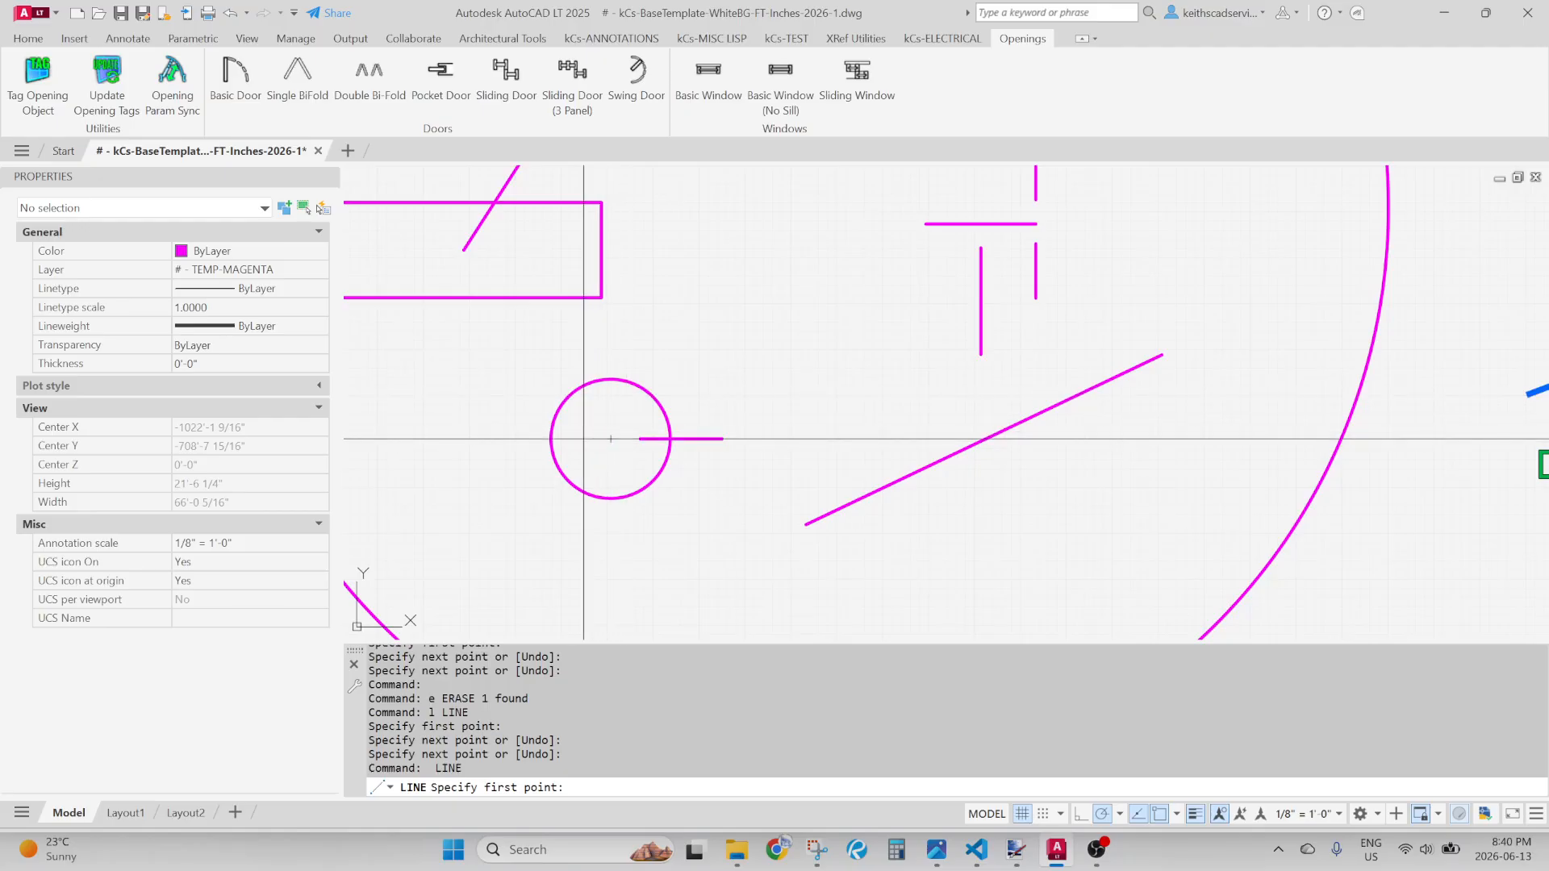
pyautogui.click(487, 439)
pyautogui.click(588, 439)
pyautogui.press('Return')
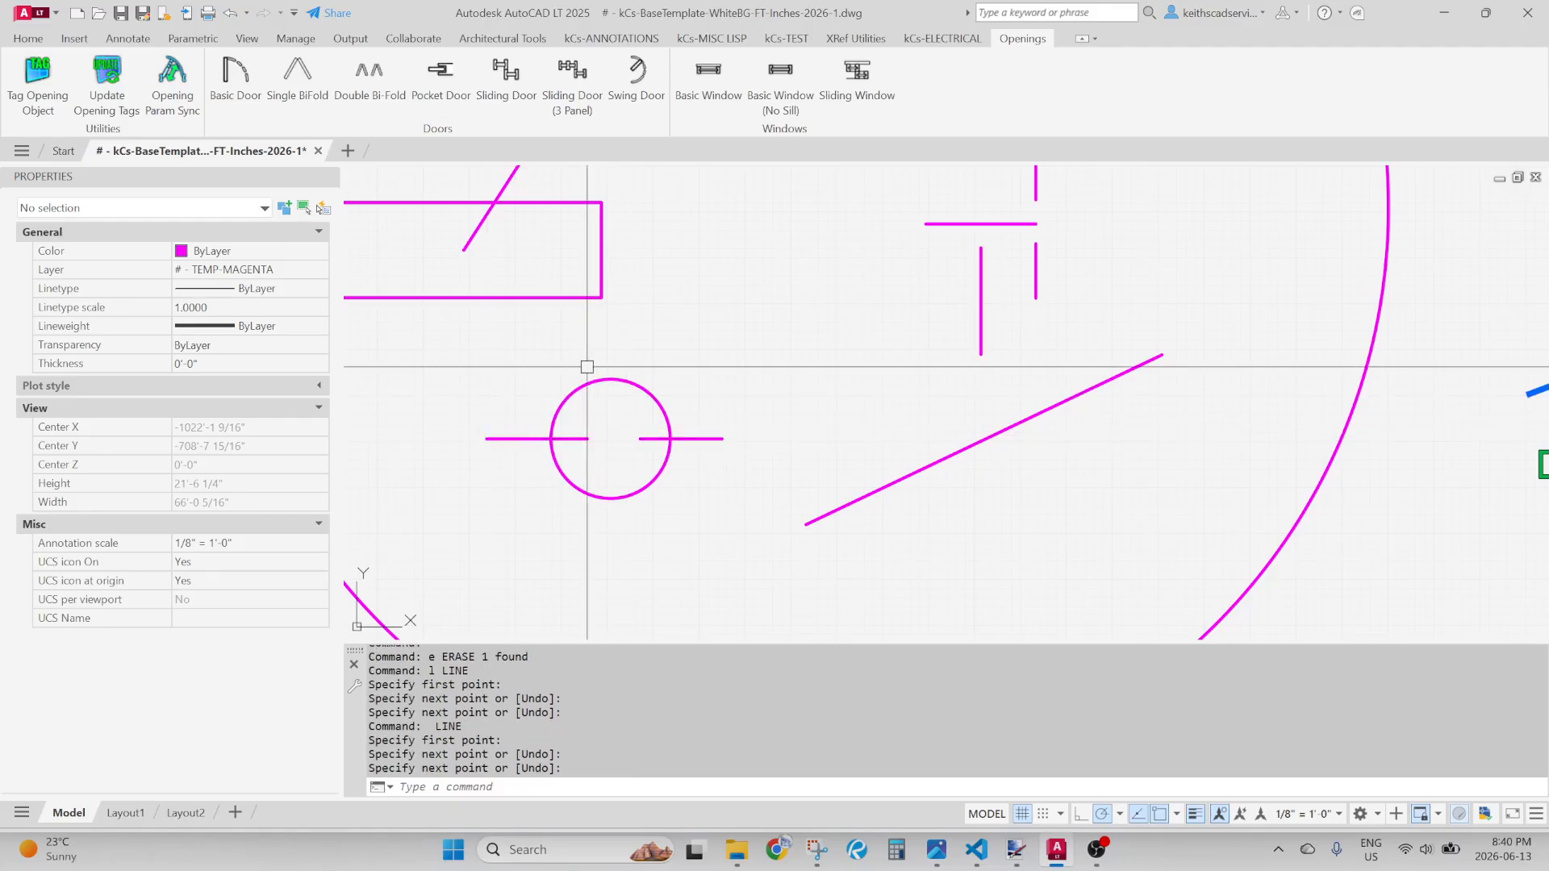
# Compare the Line command with Object Snap Tracking off and on, previewing alignment from the short horizontal line's midpoint, and cancel the line
pyautogui.moveTo(799, 369); pyautogui.dragTo(801, 433, button='middle')
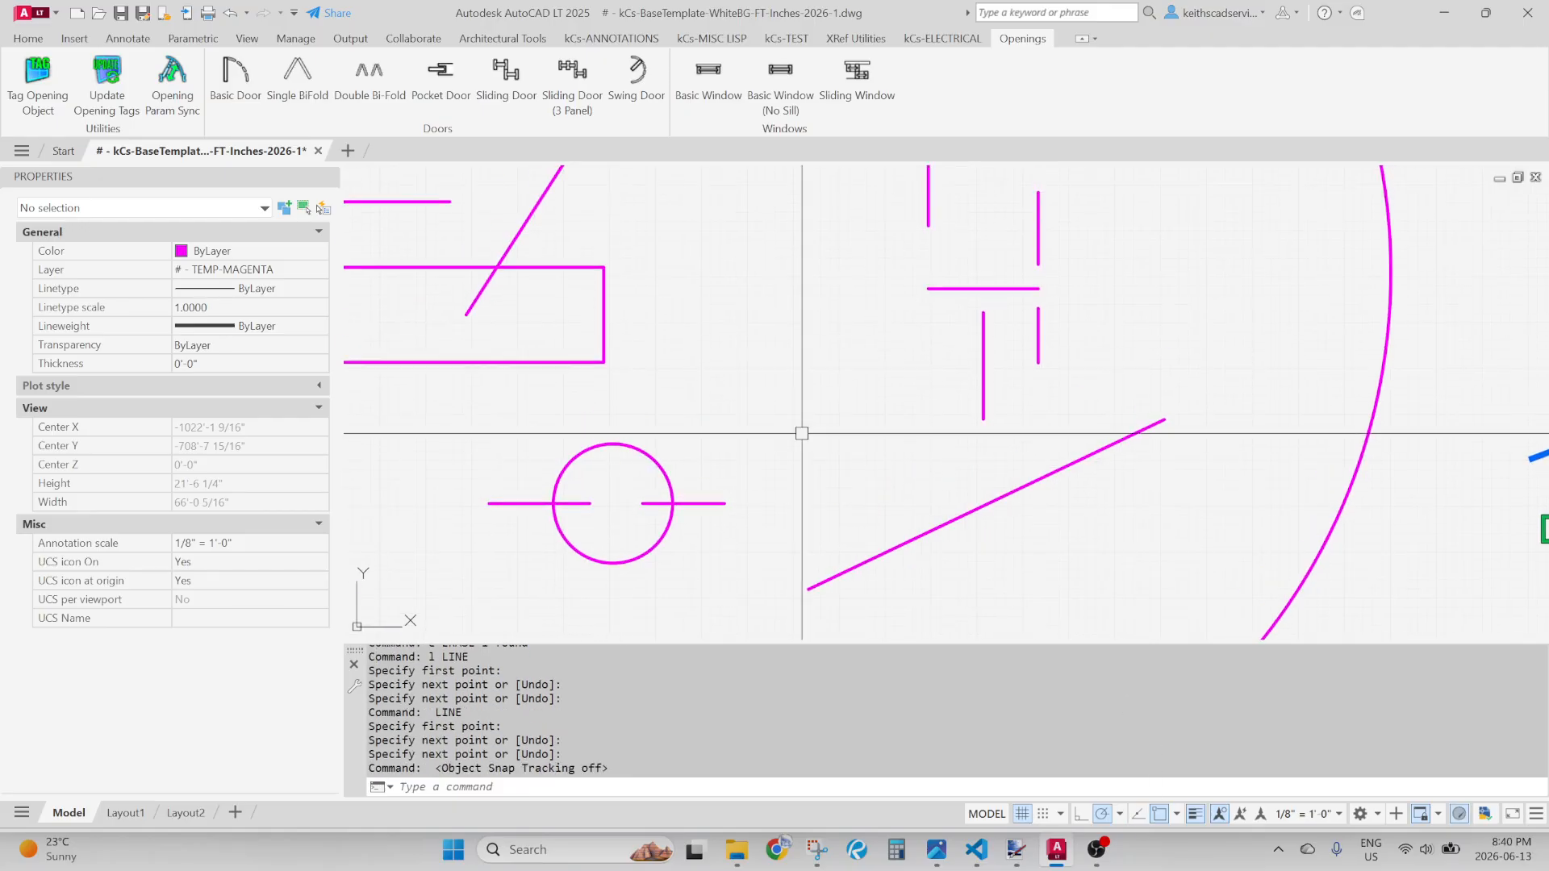
pyautogui.write('l')
pyautogui.press('Return')
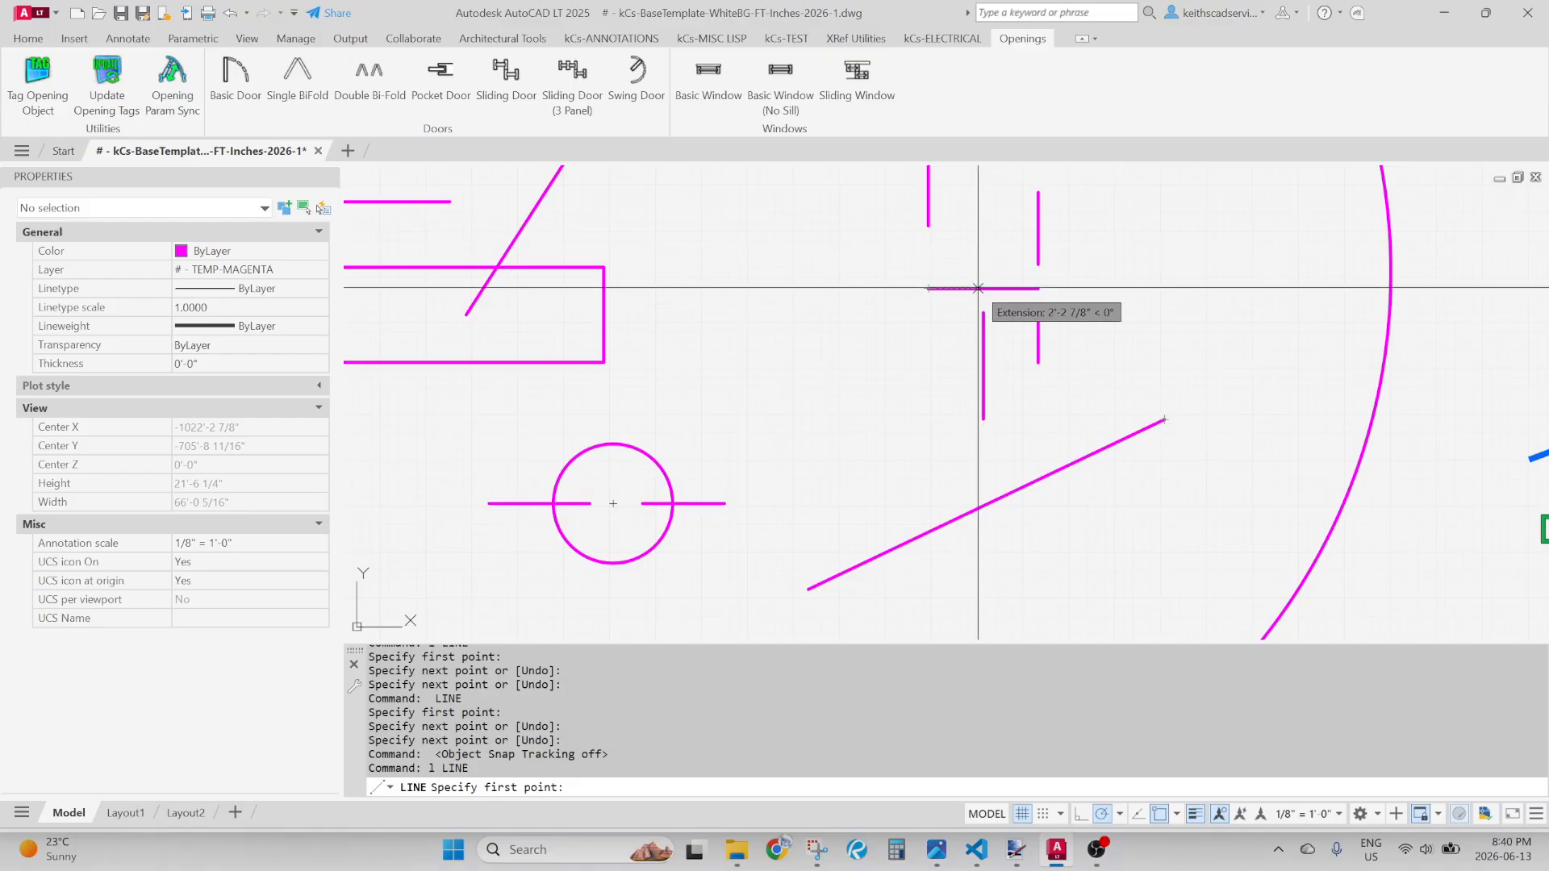
pyautogui.press('F11')
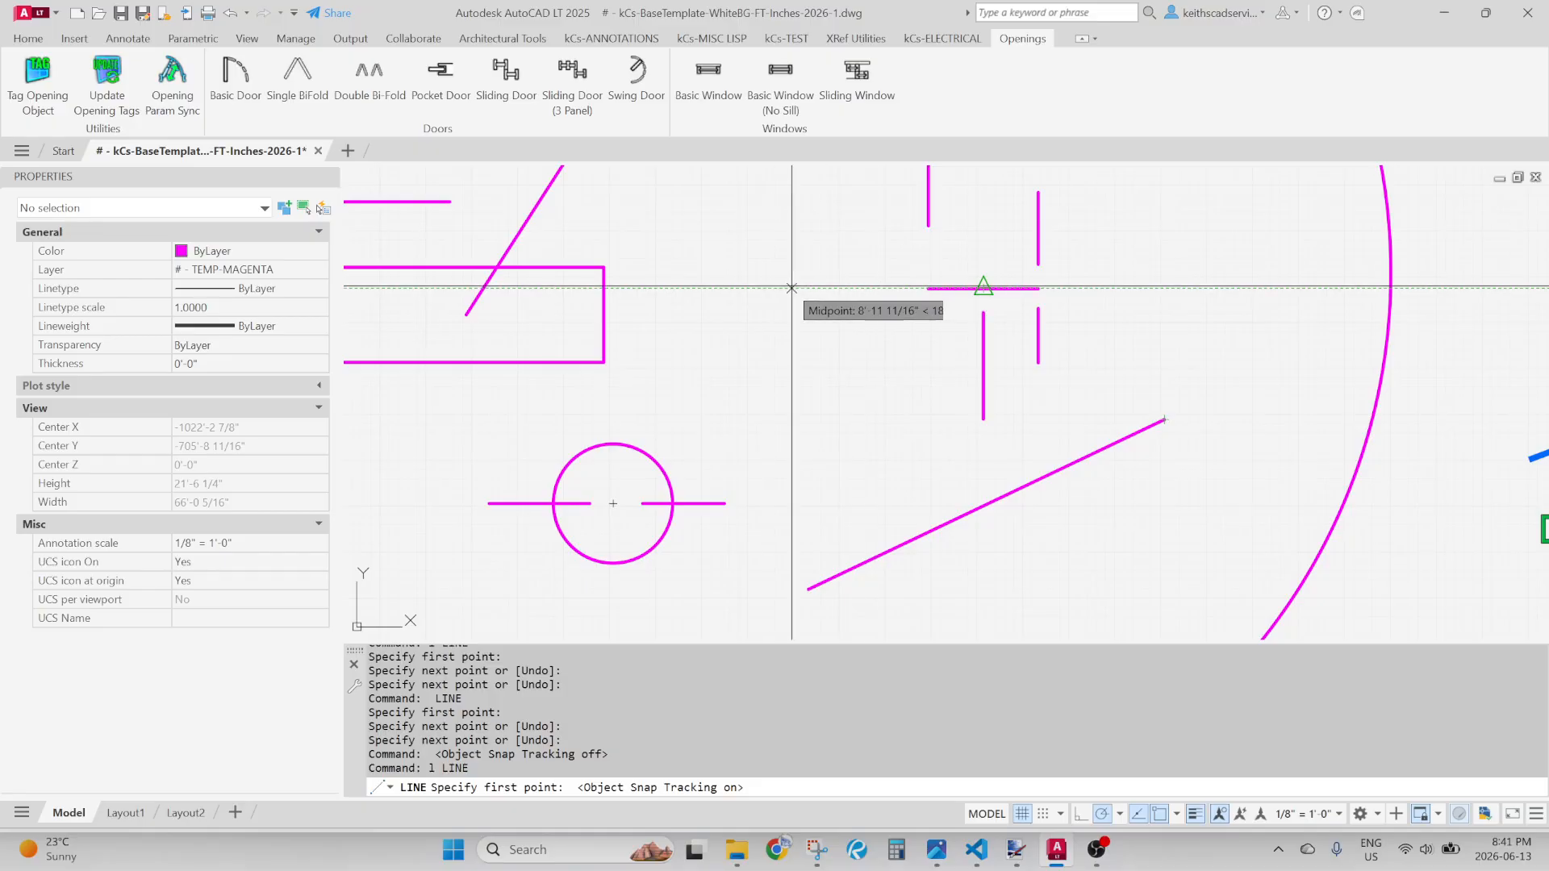
pyautogui.press('Escape')
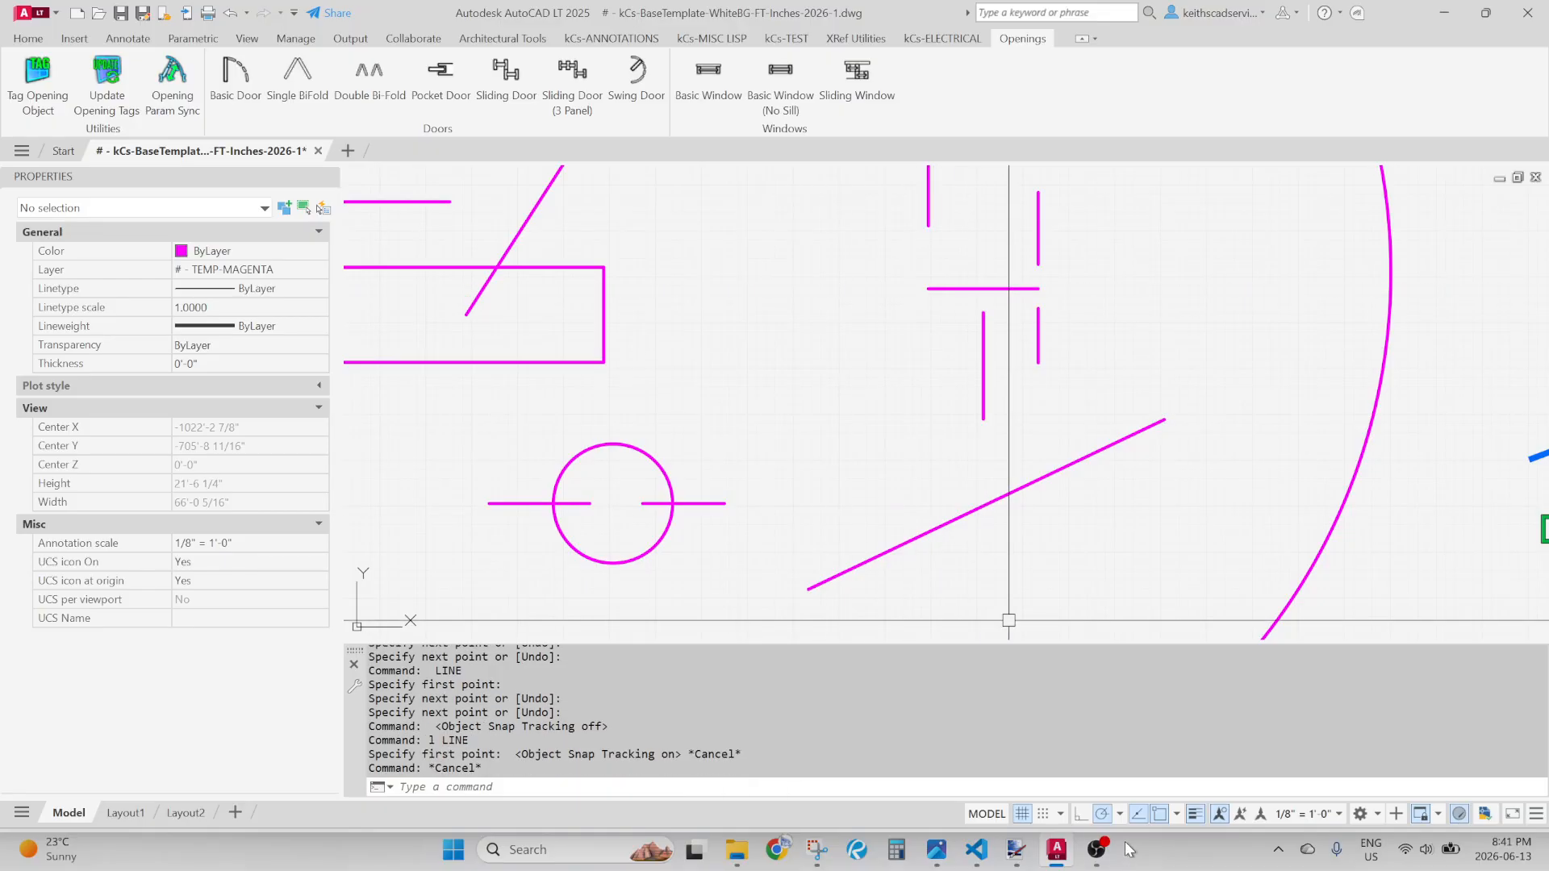
# Toggle Object Snap Tracking off and back on three times
pyautogui.click(1139, 815)
pyautogui.click(1139, 815)
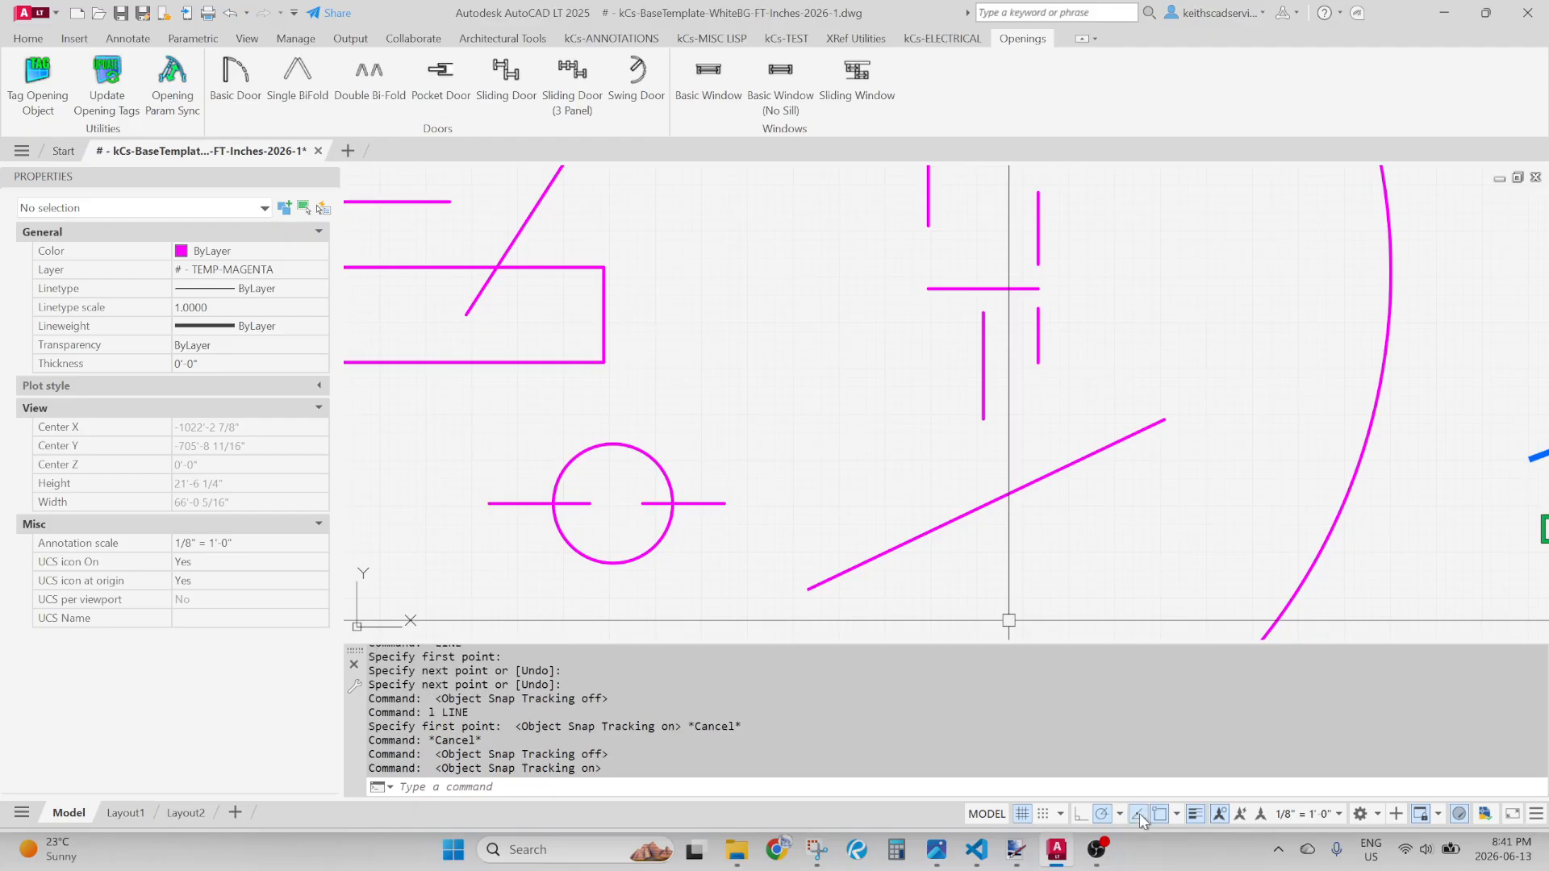
pyautogui.click(1139, 815)
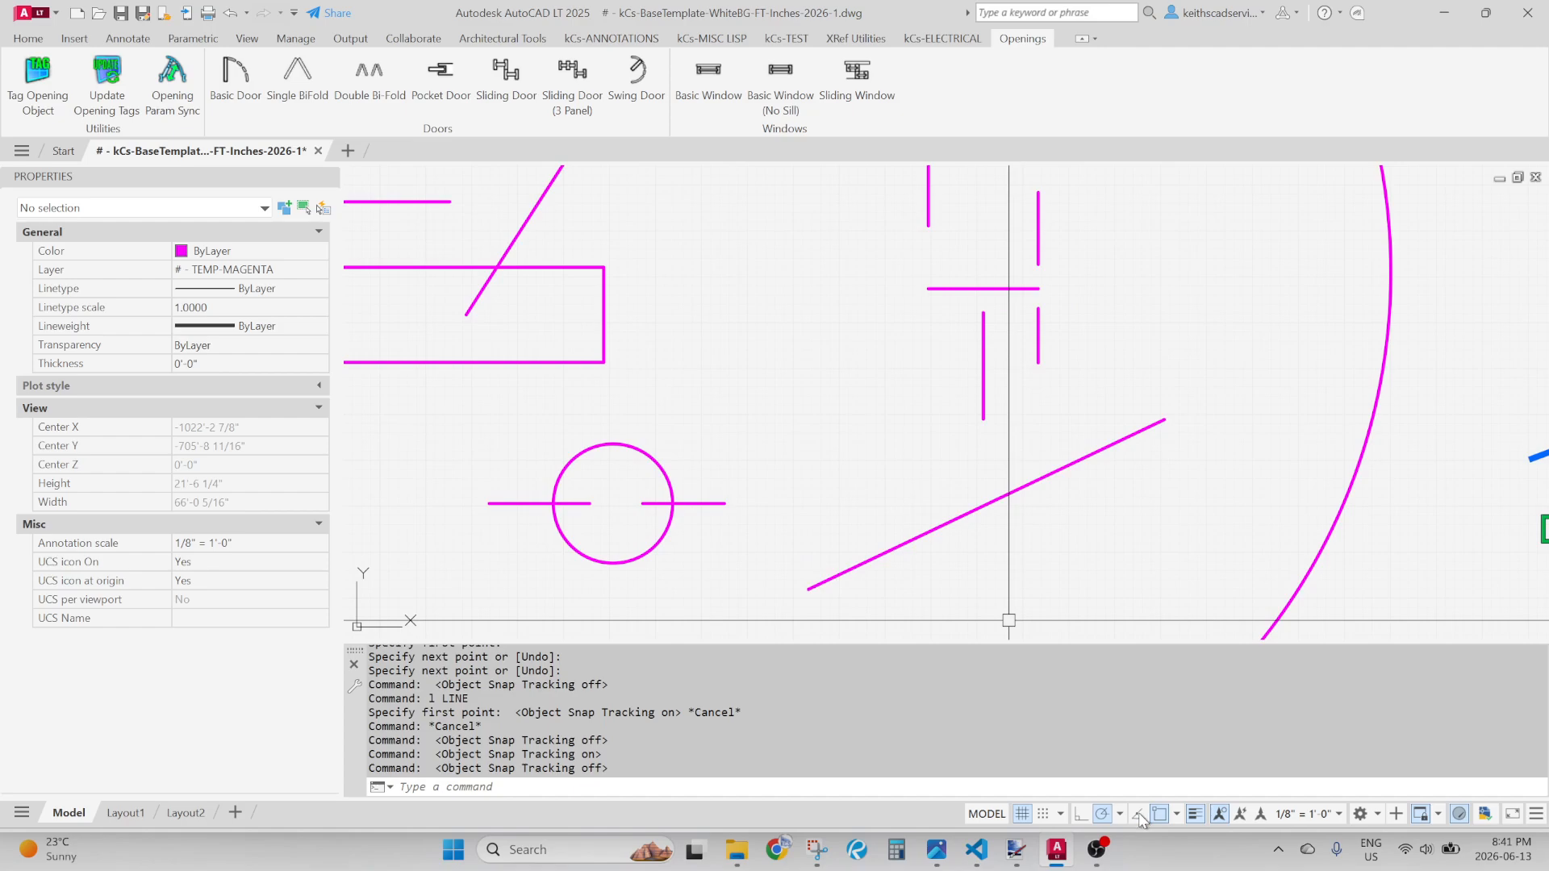
pyautogui.click(1139, 813)
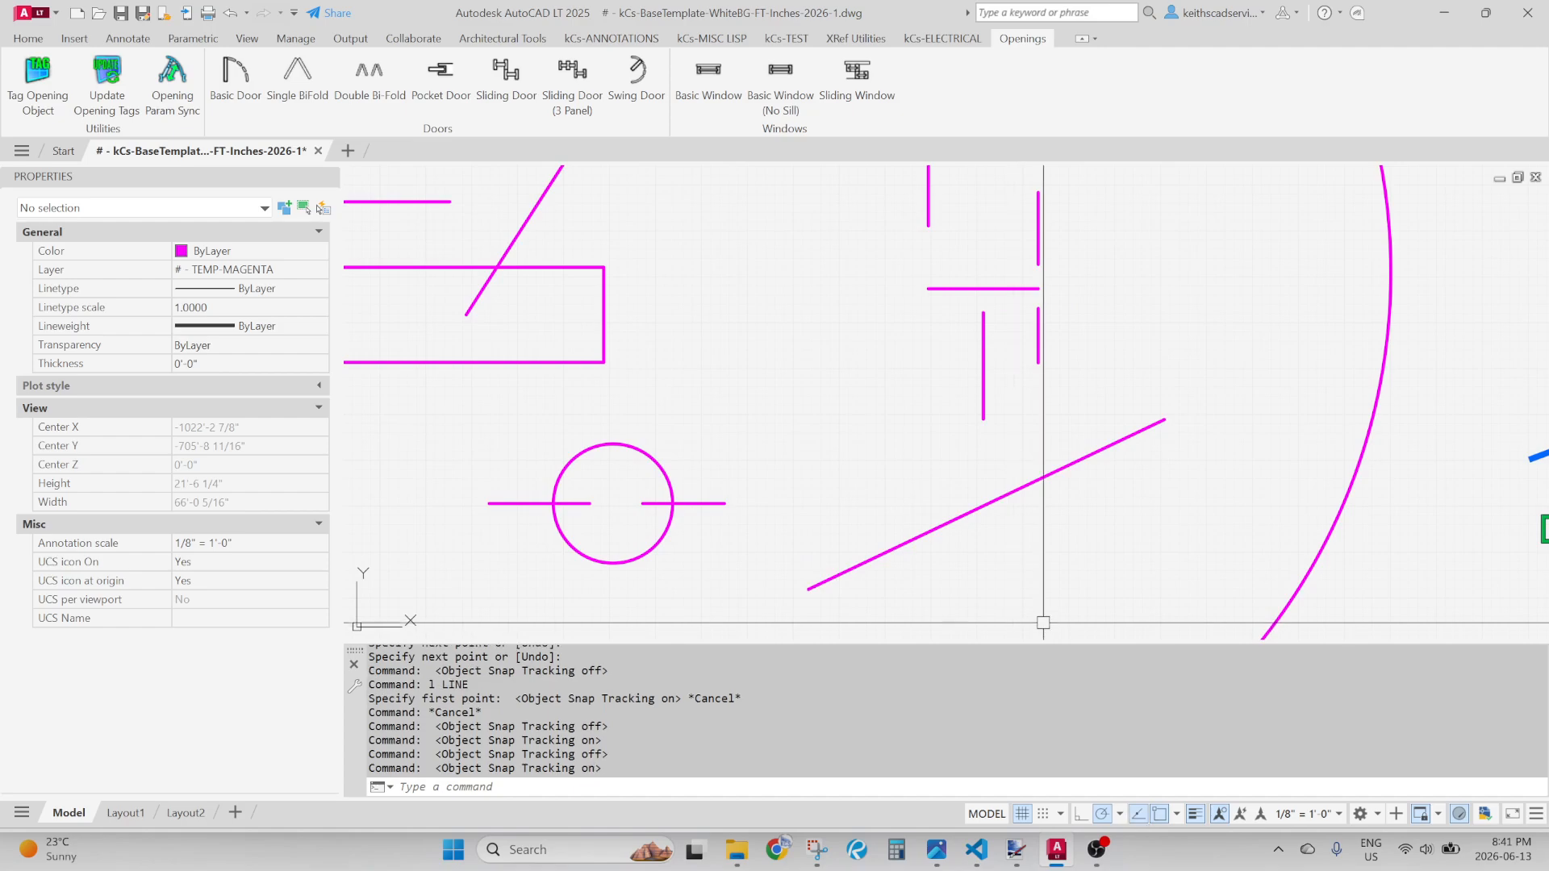
pyautogui.click(1136, 817)
pyautogui.click(1138, 816)
# Try to draw a revision cloud around item 5, OPTIONS - MOSTLY DEMO'ING APERTURE, in the contents list, and erase it
pyautogui.scroll(-3, 1015, 635)
pyautogui.scroll(3, 862, 456)
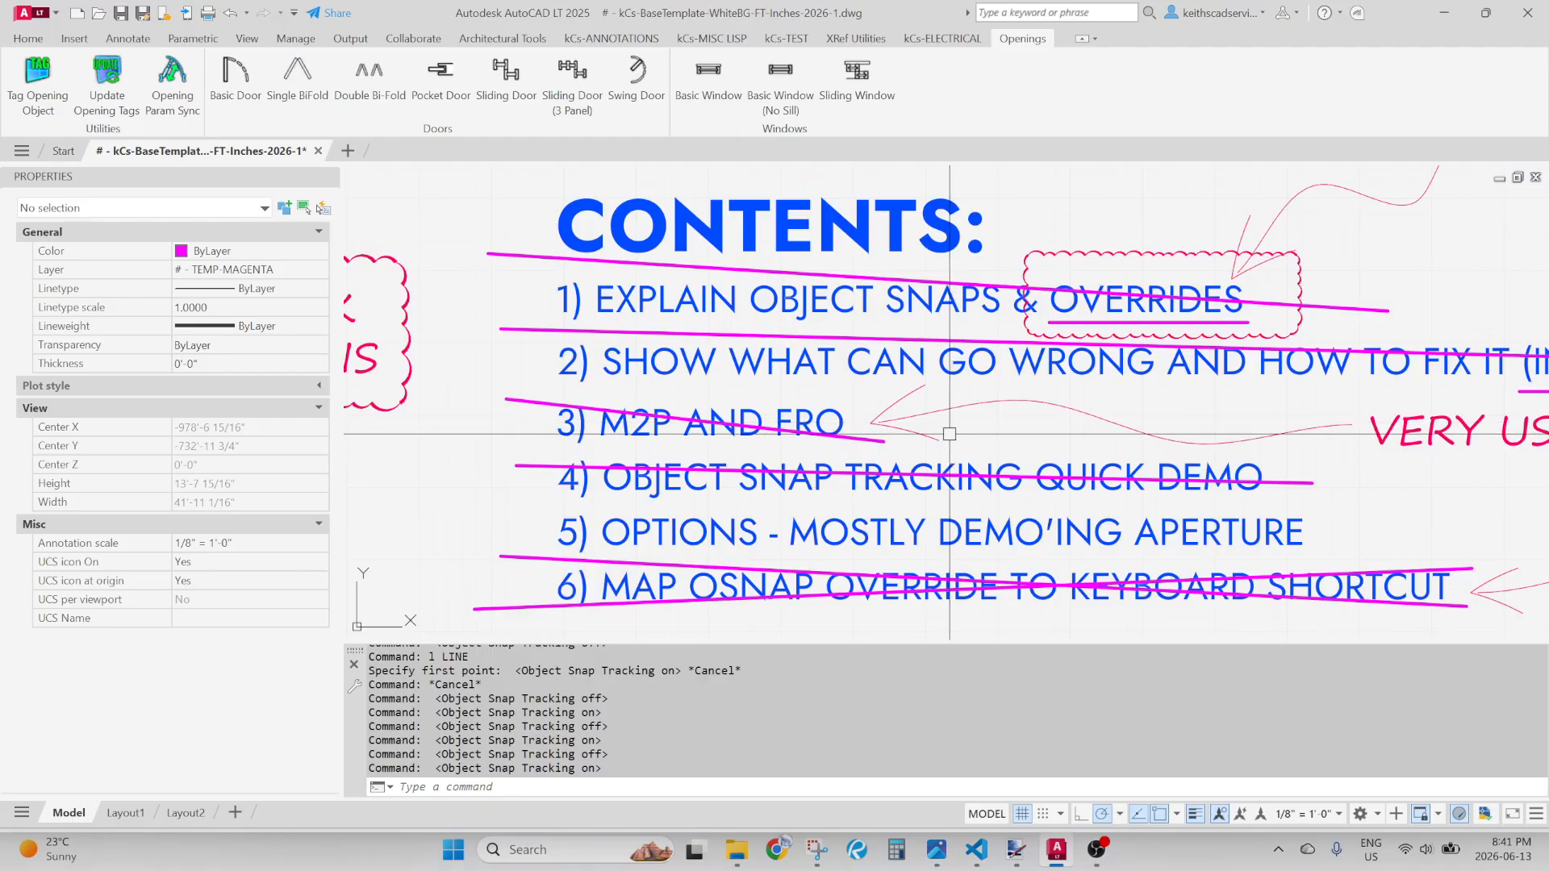
pyautogui.scroll(-3, 956, 447)
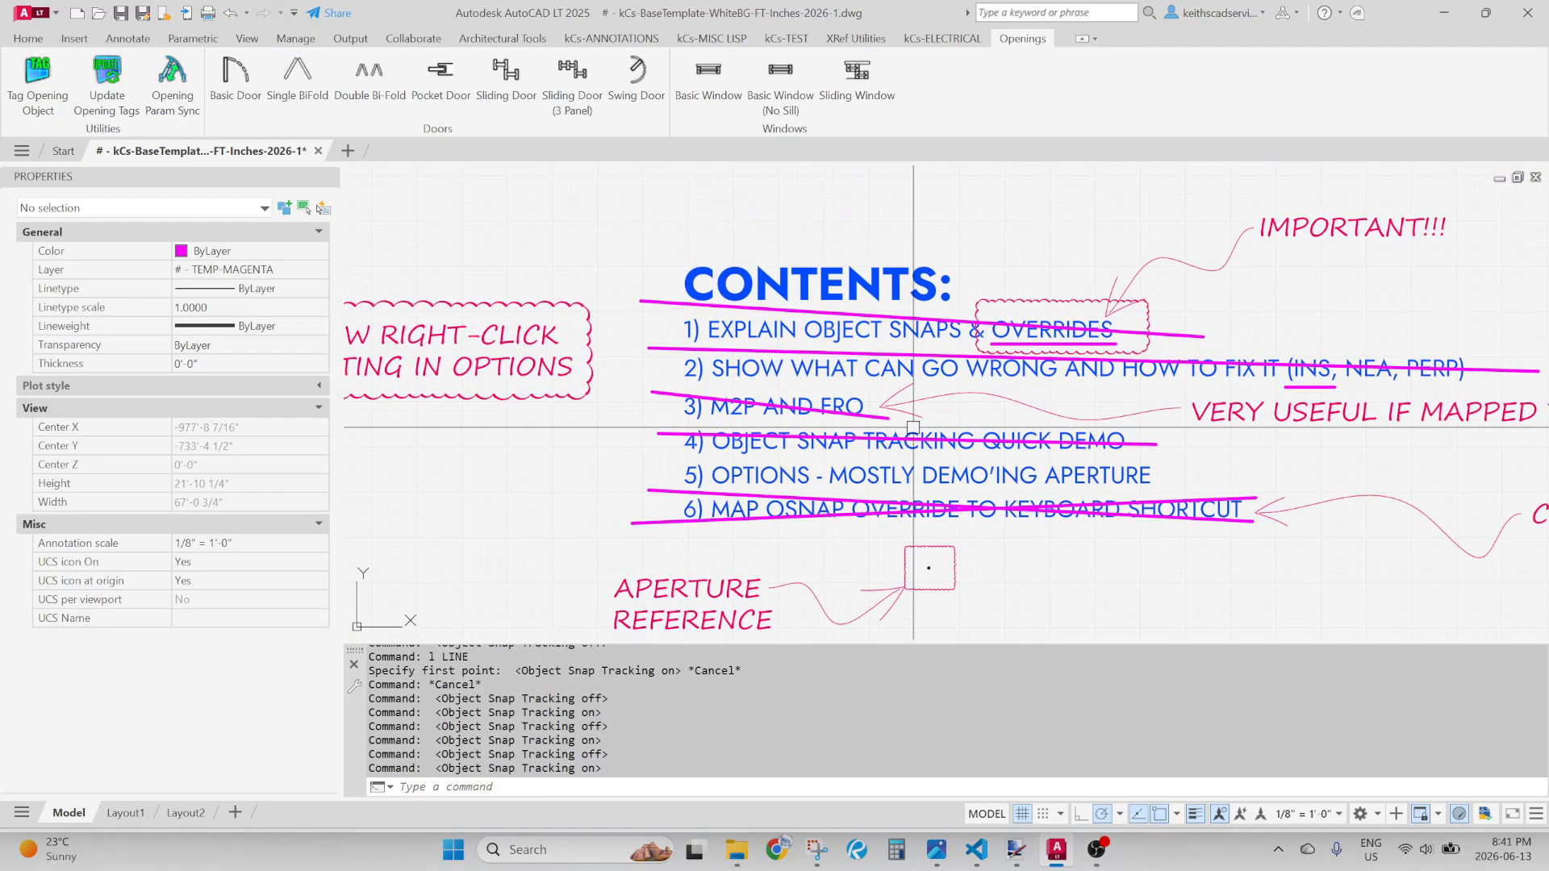
pyautogui.write('rc')
pyautogui.press('Return')
pyautogui.scroll(5, 672, 466)
pyautogui.click(605, 466)
pyautogui.scroll(-3, 788, 571)
pyautogui.scroll(7, 788, 571)
pyautogui.click(1145, 449)
pyautogui.scroll(-5, 938, 392)
pyautogui.click(1081, 345)
pyautogui.write('e')
pyautogui.press('space')
pyautogui.write('rc')
pyautogui.press('space')
pyautogui.moveTo(531, 361); pyautogui.dragTo(917, 405, button='middle')
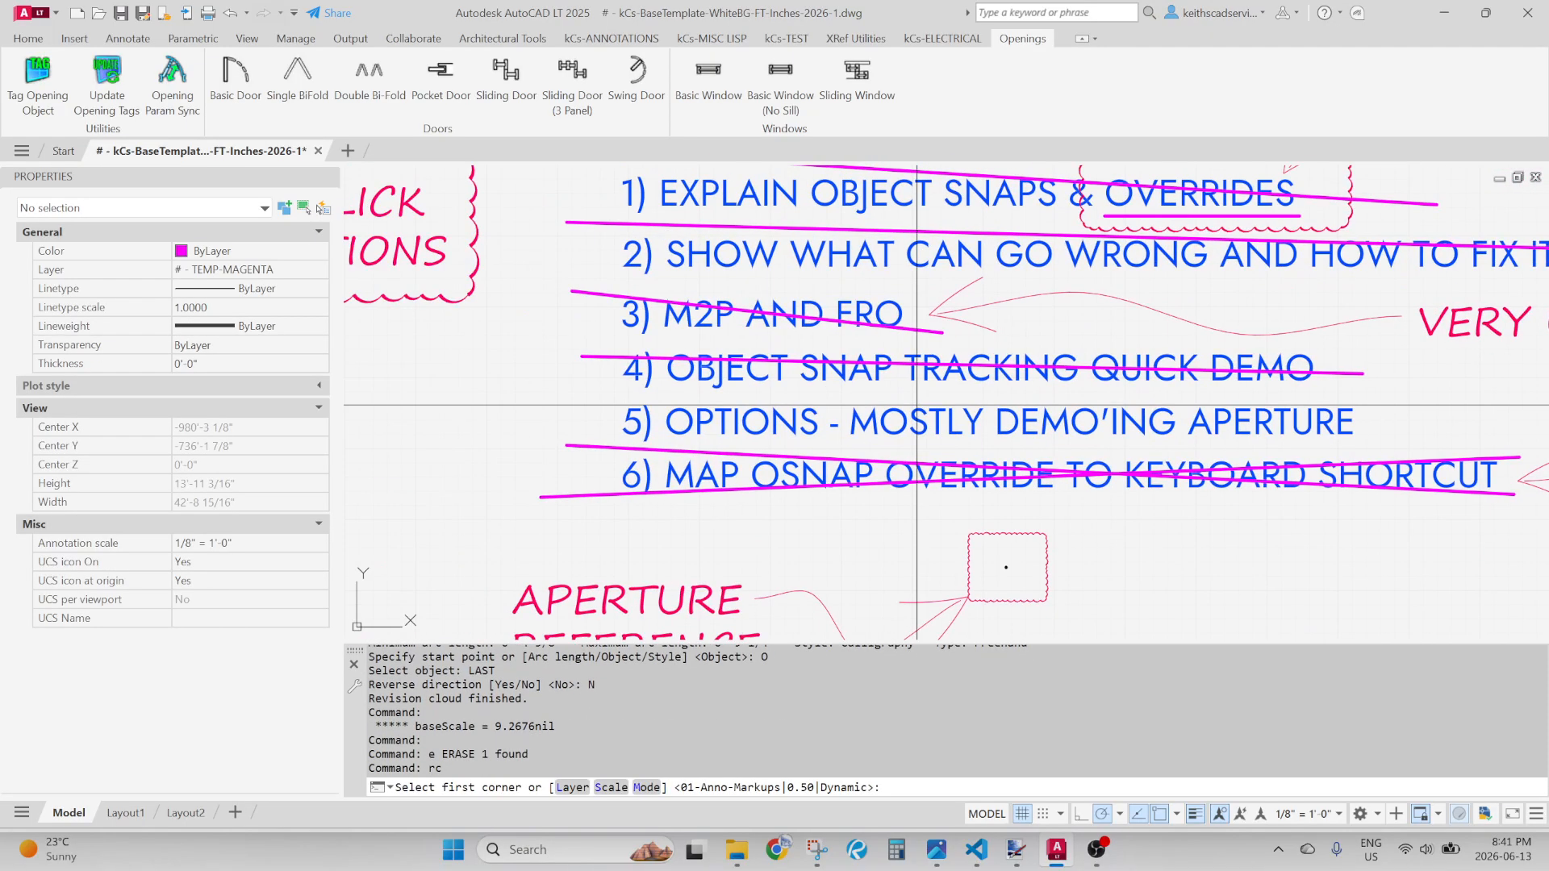
pyautogui.write('none')
pyautogui.press('space')
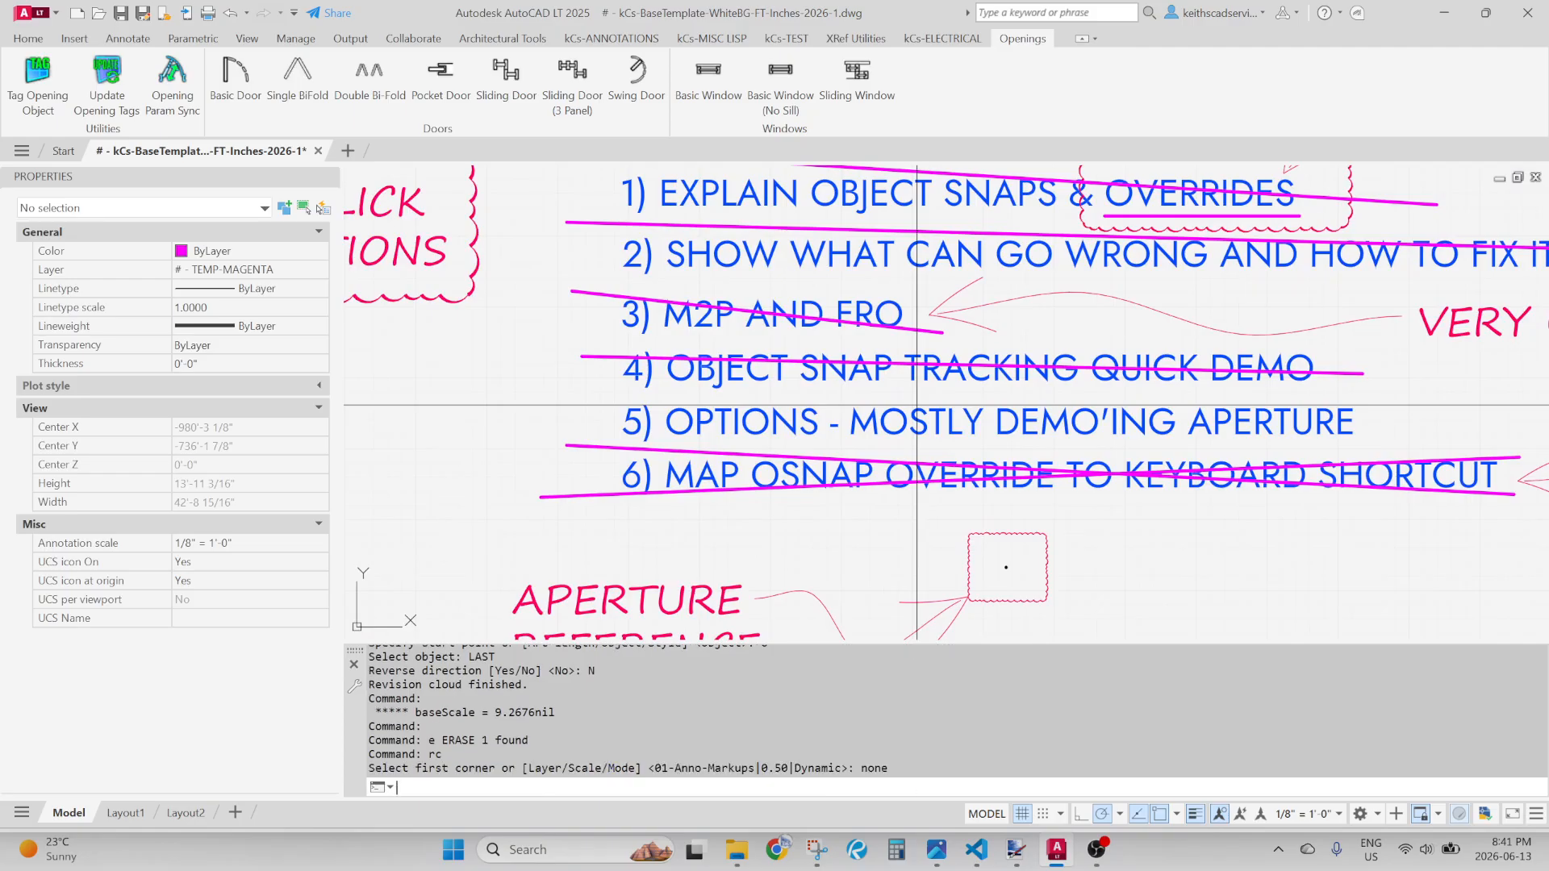
pyautogui.scroll(2, 645, 406)
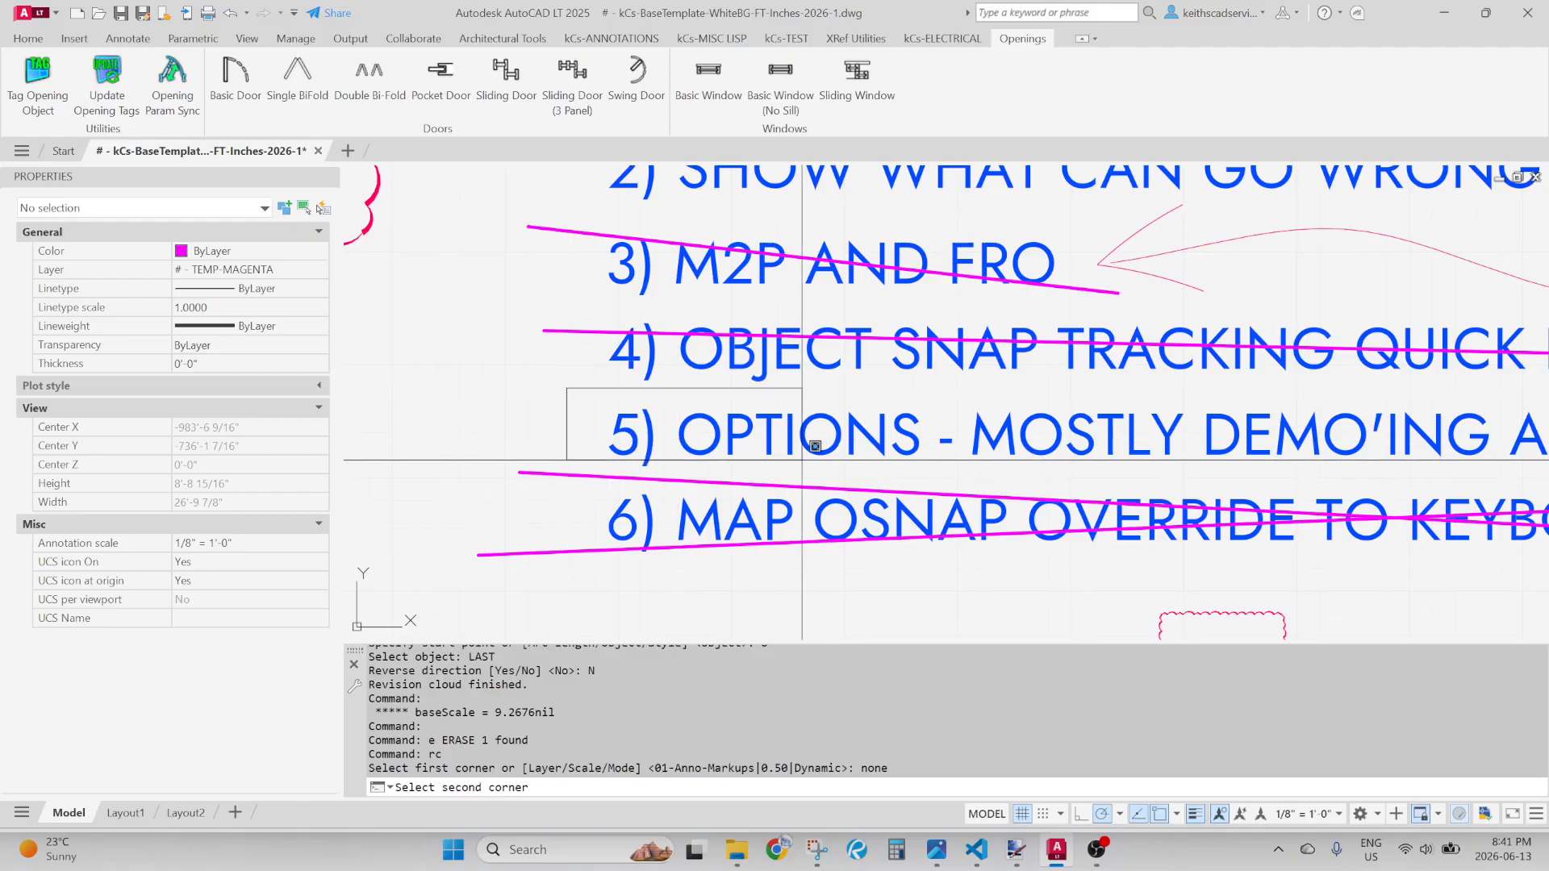
pyautogui.scroll(-2, 783, 463)
pyautogui.scroll(2, 1398, 458)
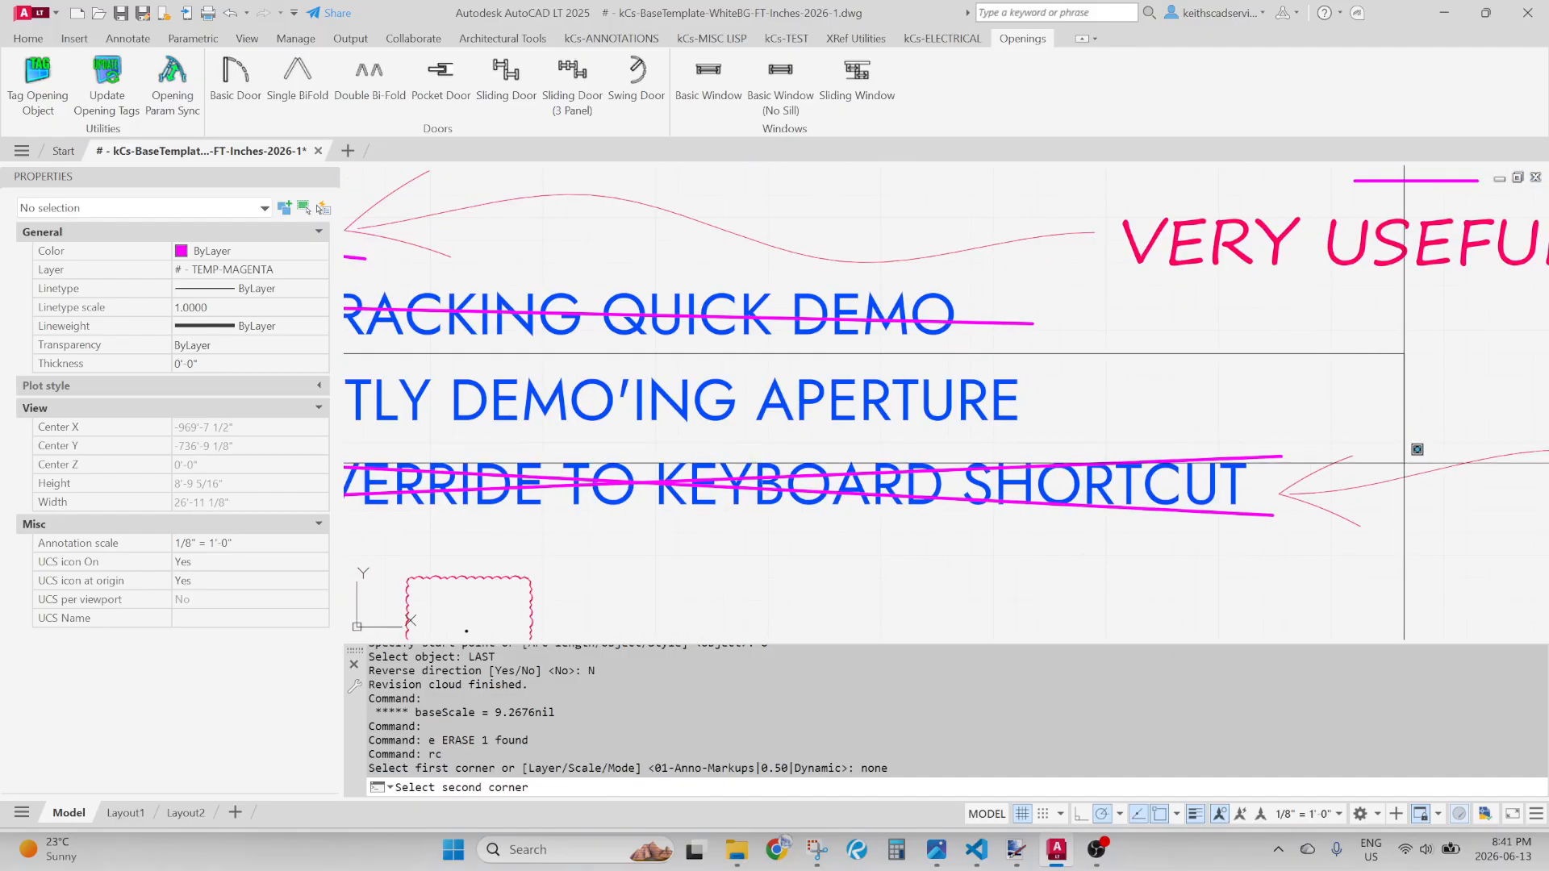
pyautogui.scroll(-2, 1004, 409)
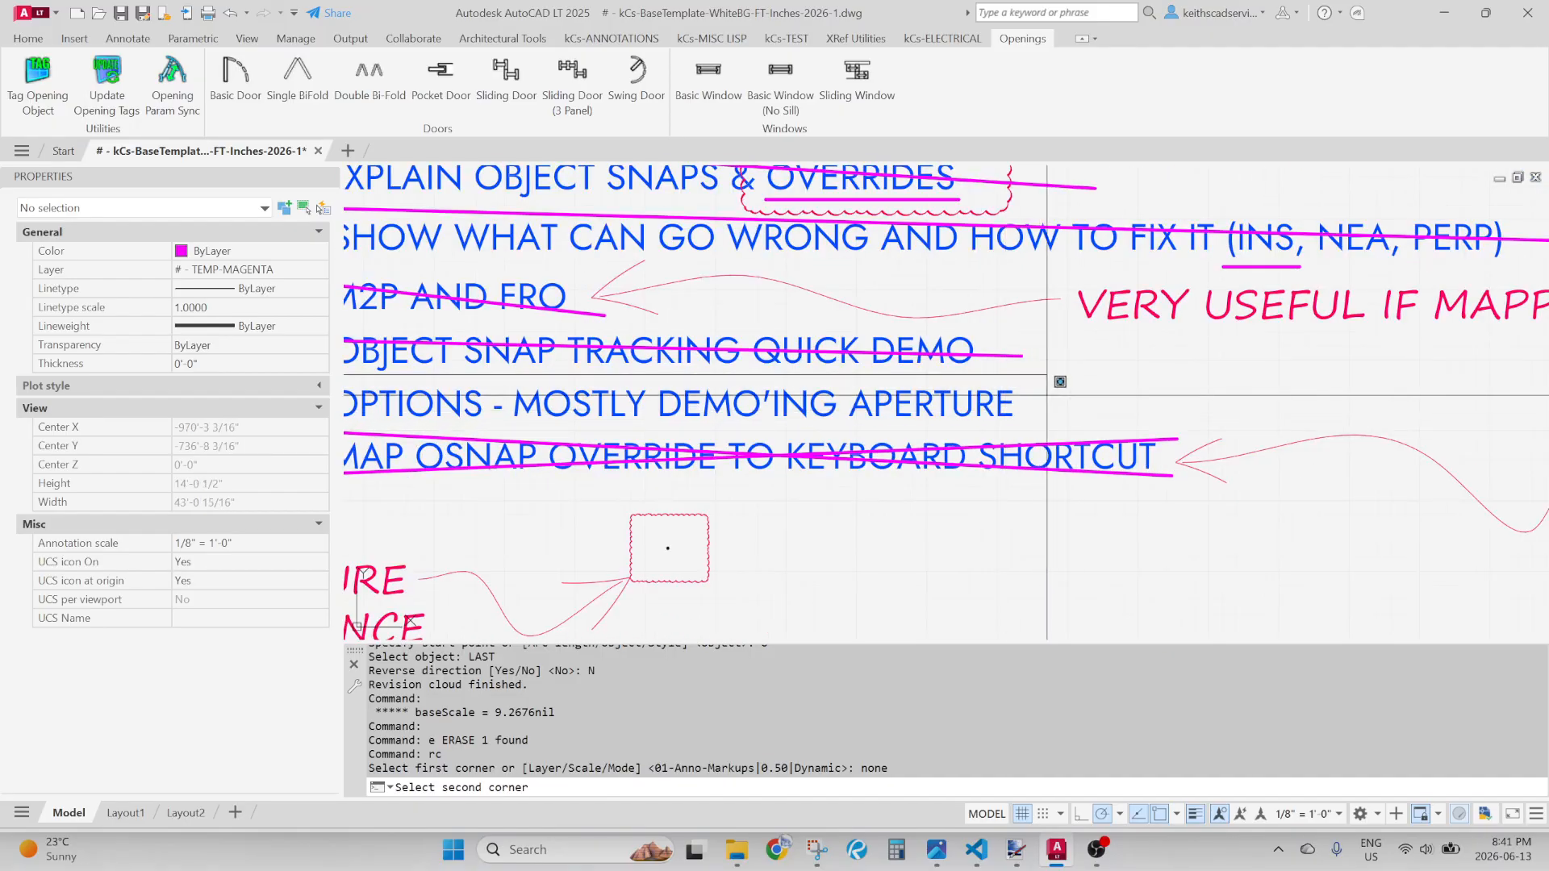
pyautogui.press('Escape')
pyautogui.press('Escape')
pyautogui.click(1010, 416)
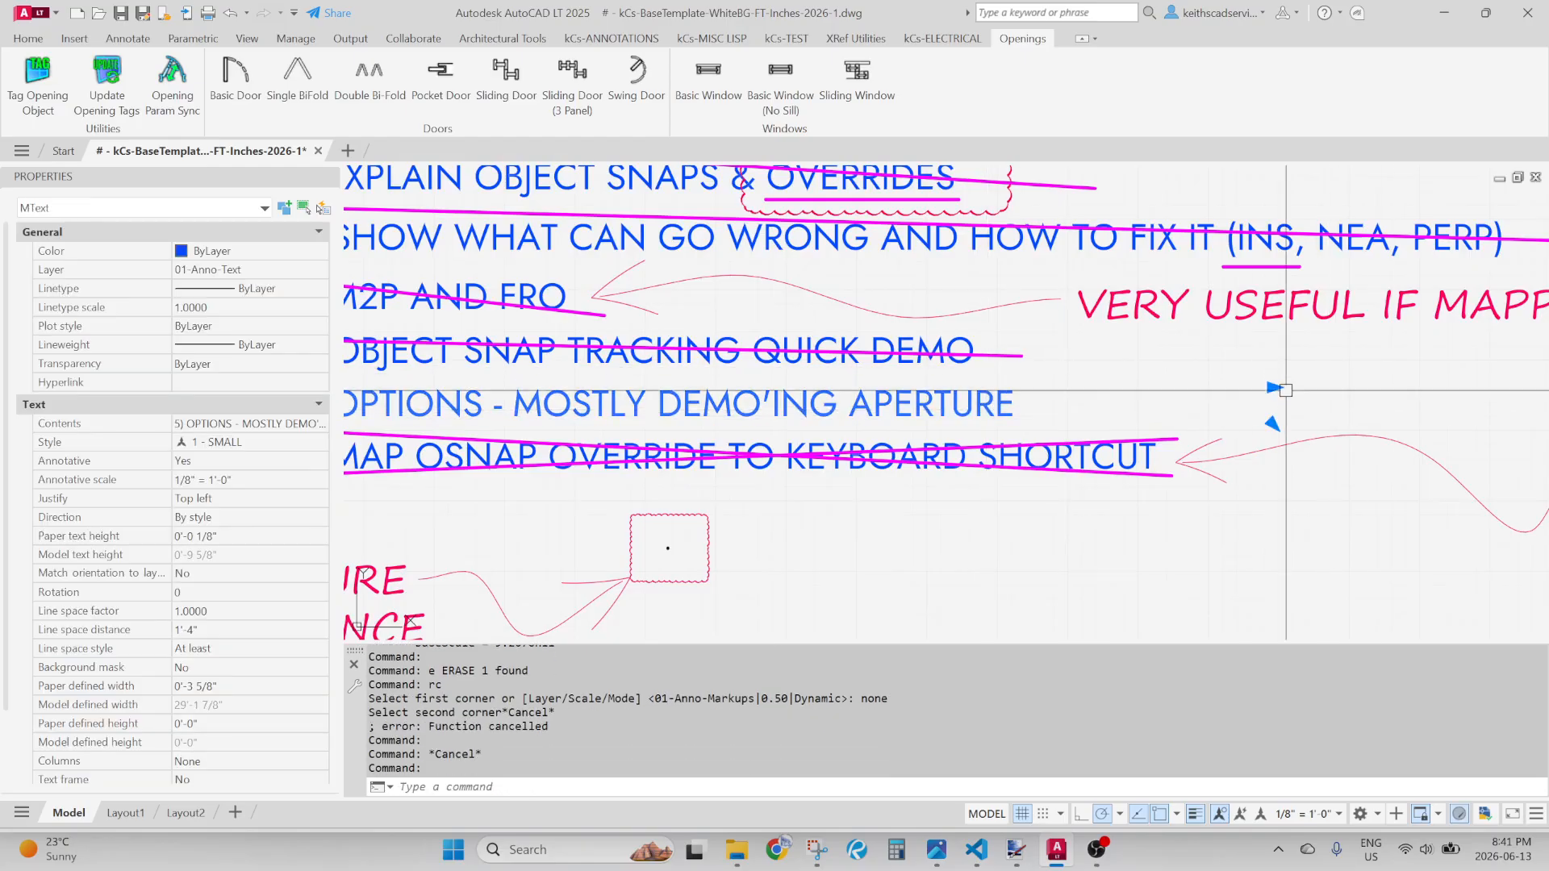
pyautogui.press('Escape')
pyautogui.press('Escape')
# Draw a revision cloud around item 5, OPTIONS - MOSTLY DEMO'ING APERTURE, using the None snap override for the second corner
pyautogui.write('r')
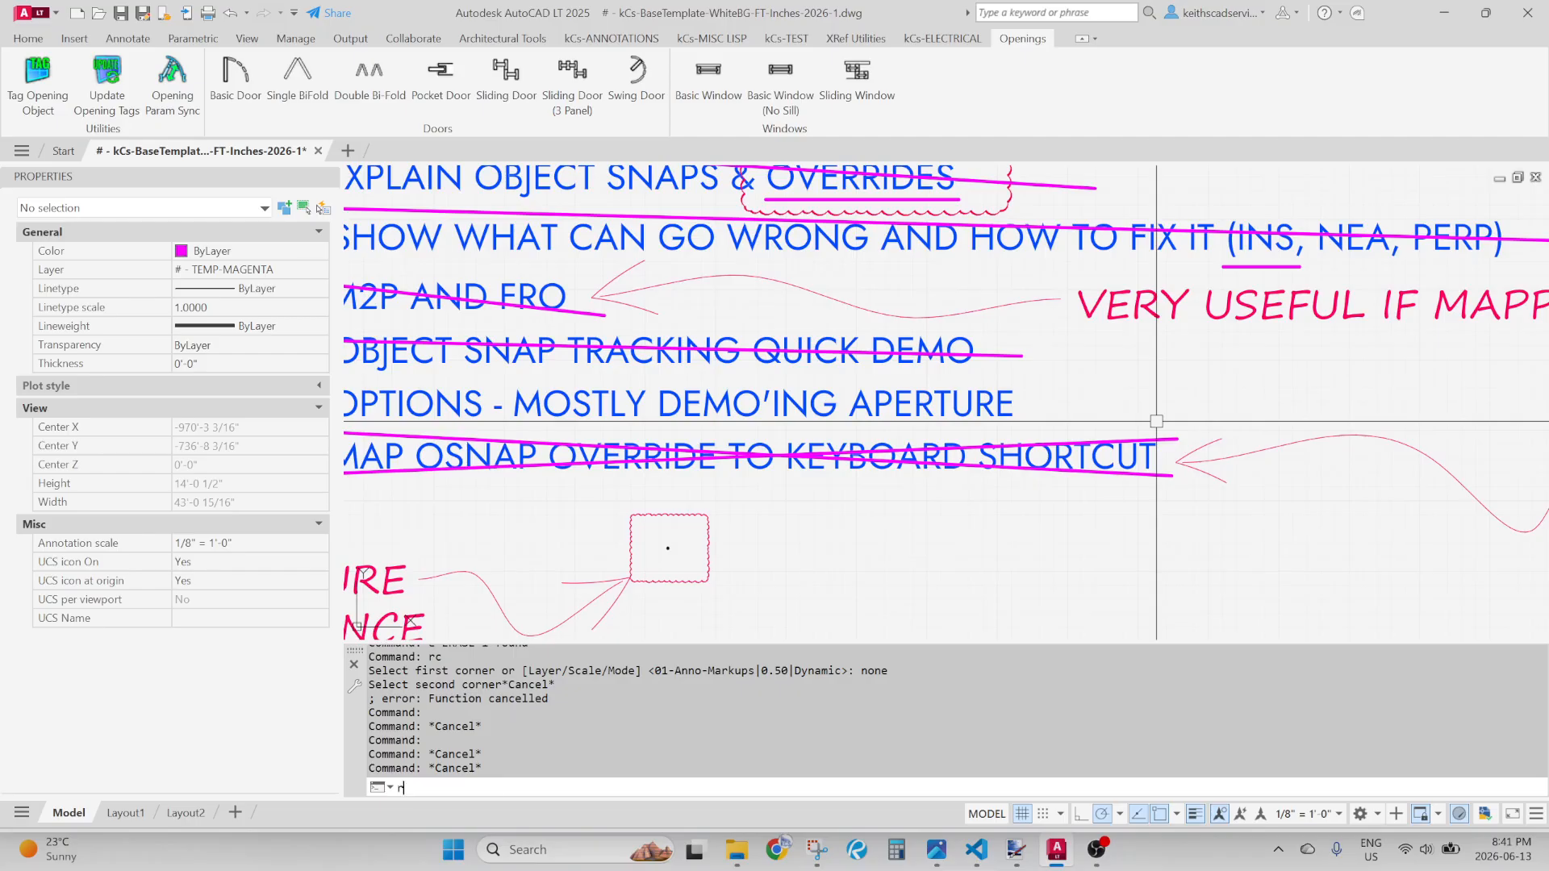
pyautogui.write('c')
pyautogui.press('space')
pyautogui.moveTo(1150, 428); pyautogui.dragTo(1510, 427, button='middle')
pyautogui.scroll(4, 653, 394)
pyautogui.click(604, 357)
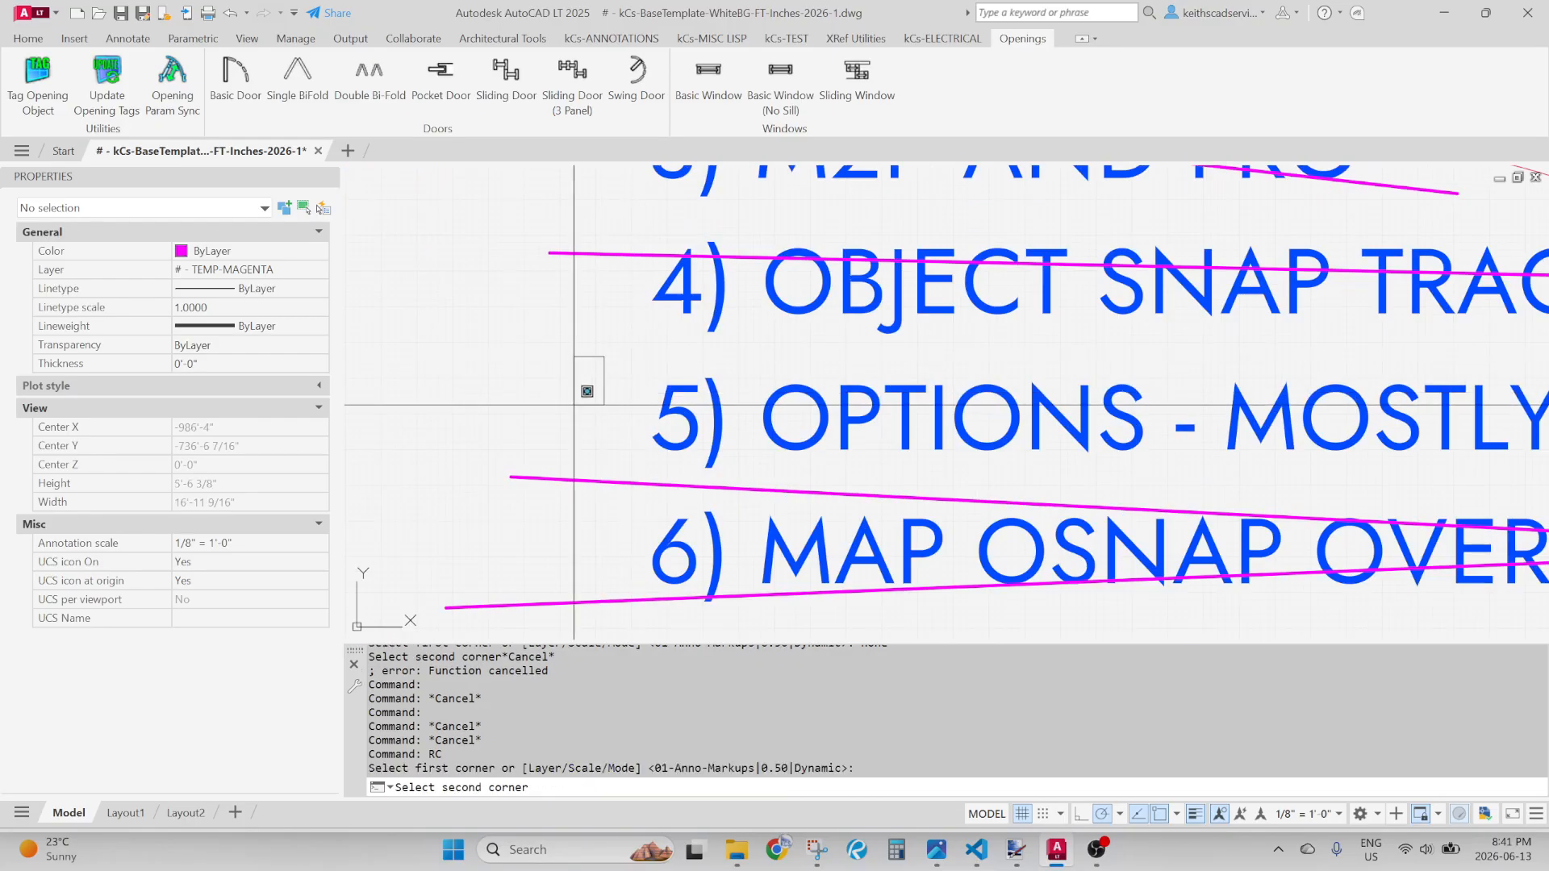
pyautogui.scroll(-4, 571, 402)
pyautogui.moveTo(1018, 456); pyautogui.dragTo(765, 466, button='middle')
pyautogui.scroll(2, 1058, 441)
pyautogui.scroll(-2, 1142, 443)
pyautogui.moveTo(1143, 443); pyautogui.dragTo(973, 436, button='middle')
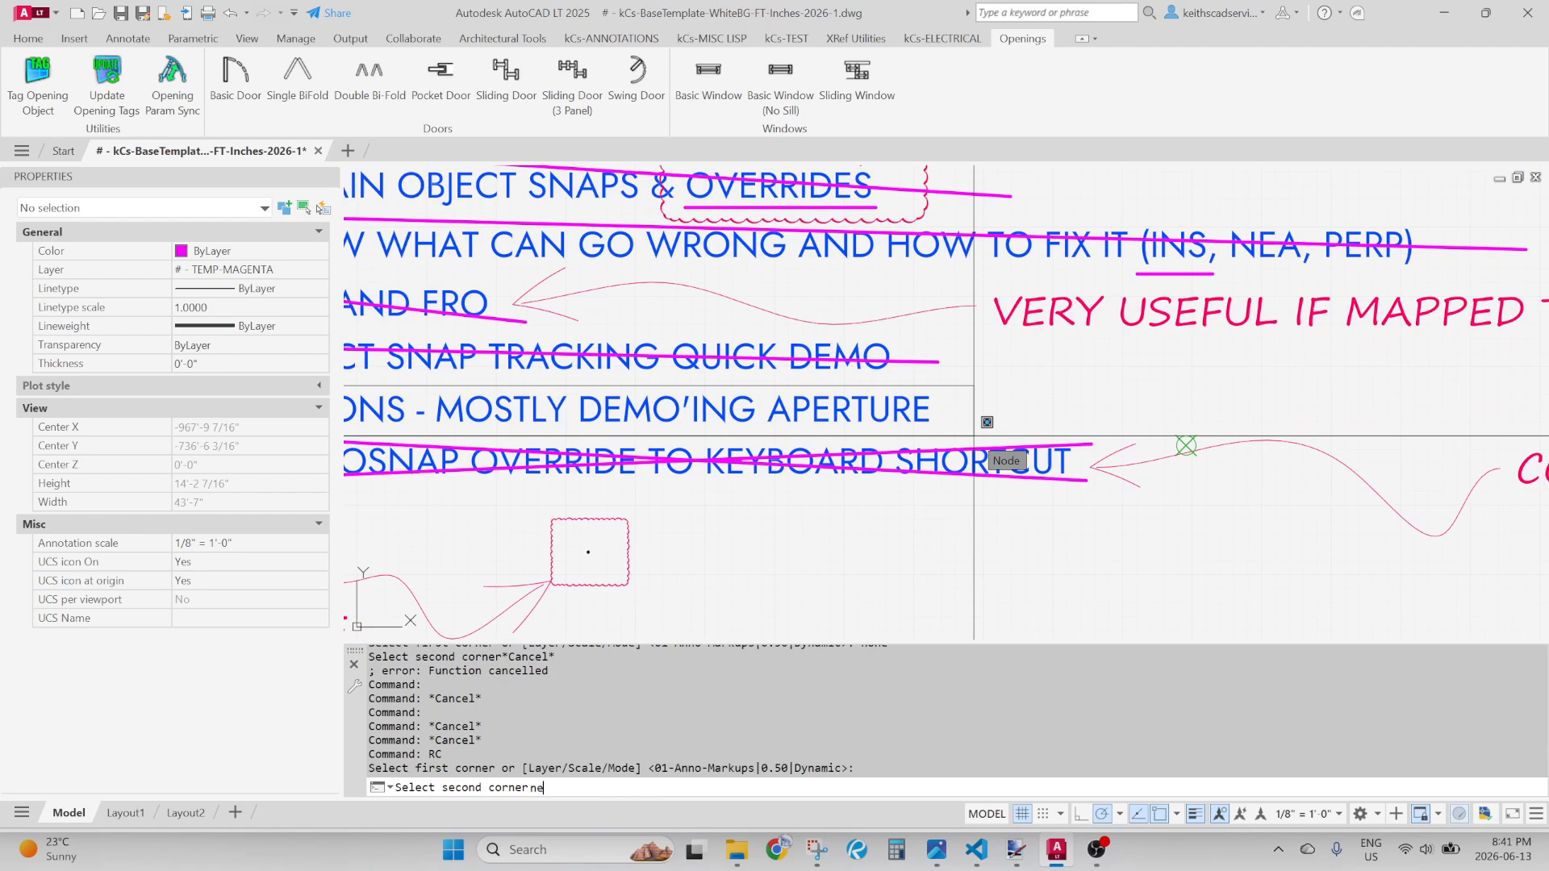
pyautogui.write('non')
pyautogui.press('Return')
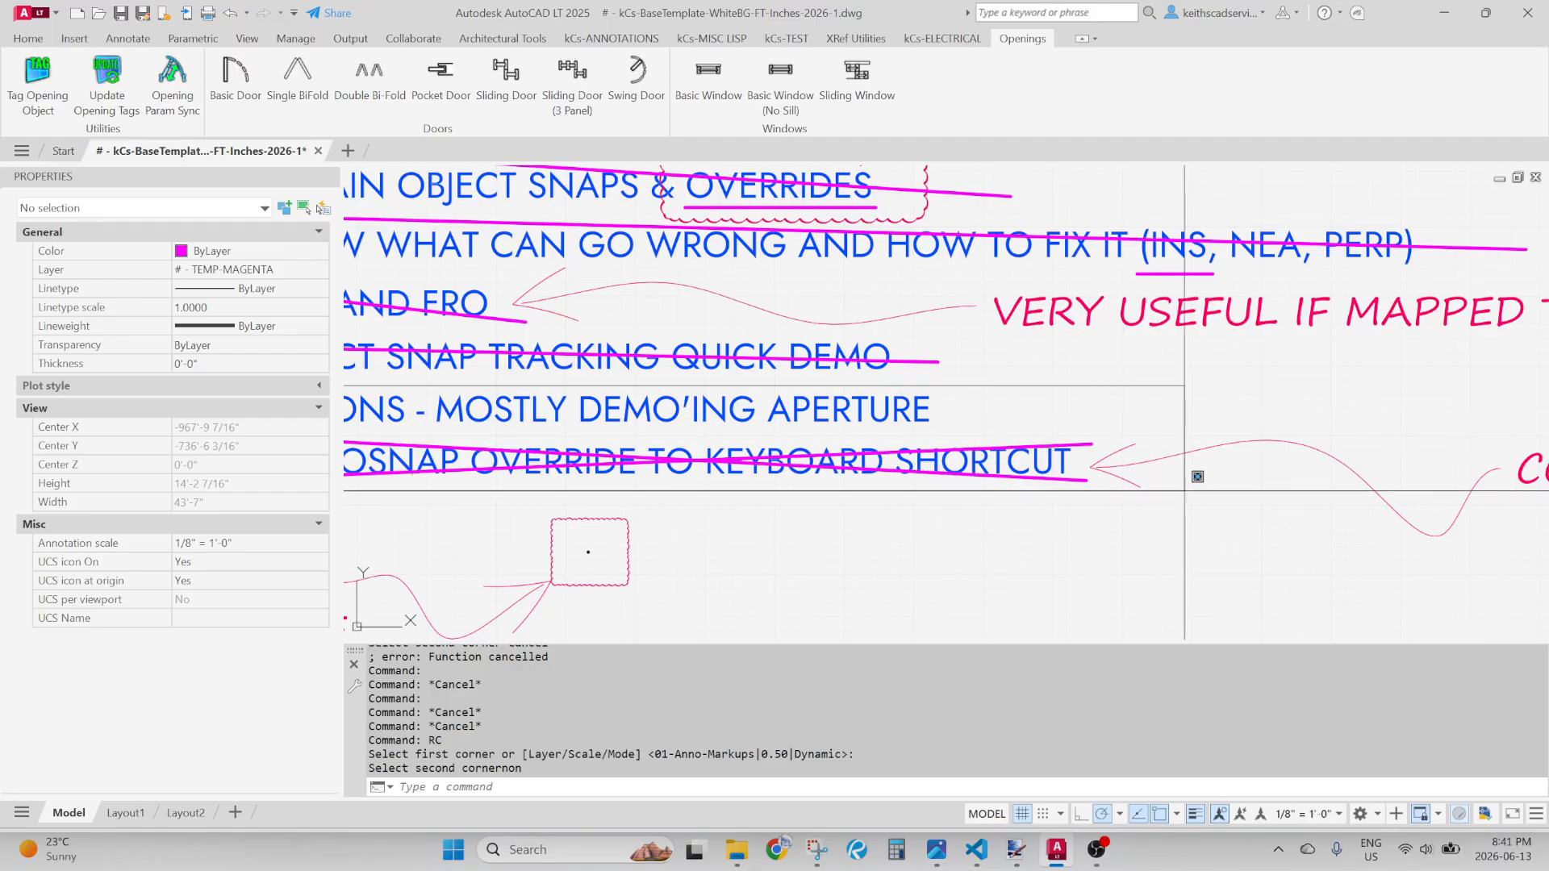
pyautogui.click(962, 439)
# Try a test revision cloud across the right end of item 6 with Object Snap turned off, and erase it
pyautogui.press('Return')
pyautogui.click(925, 564)
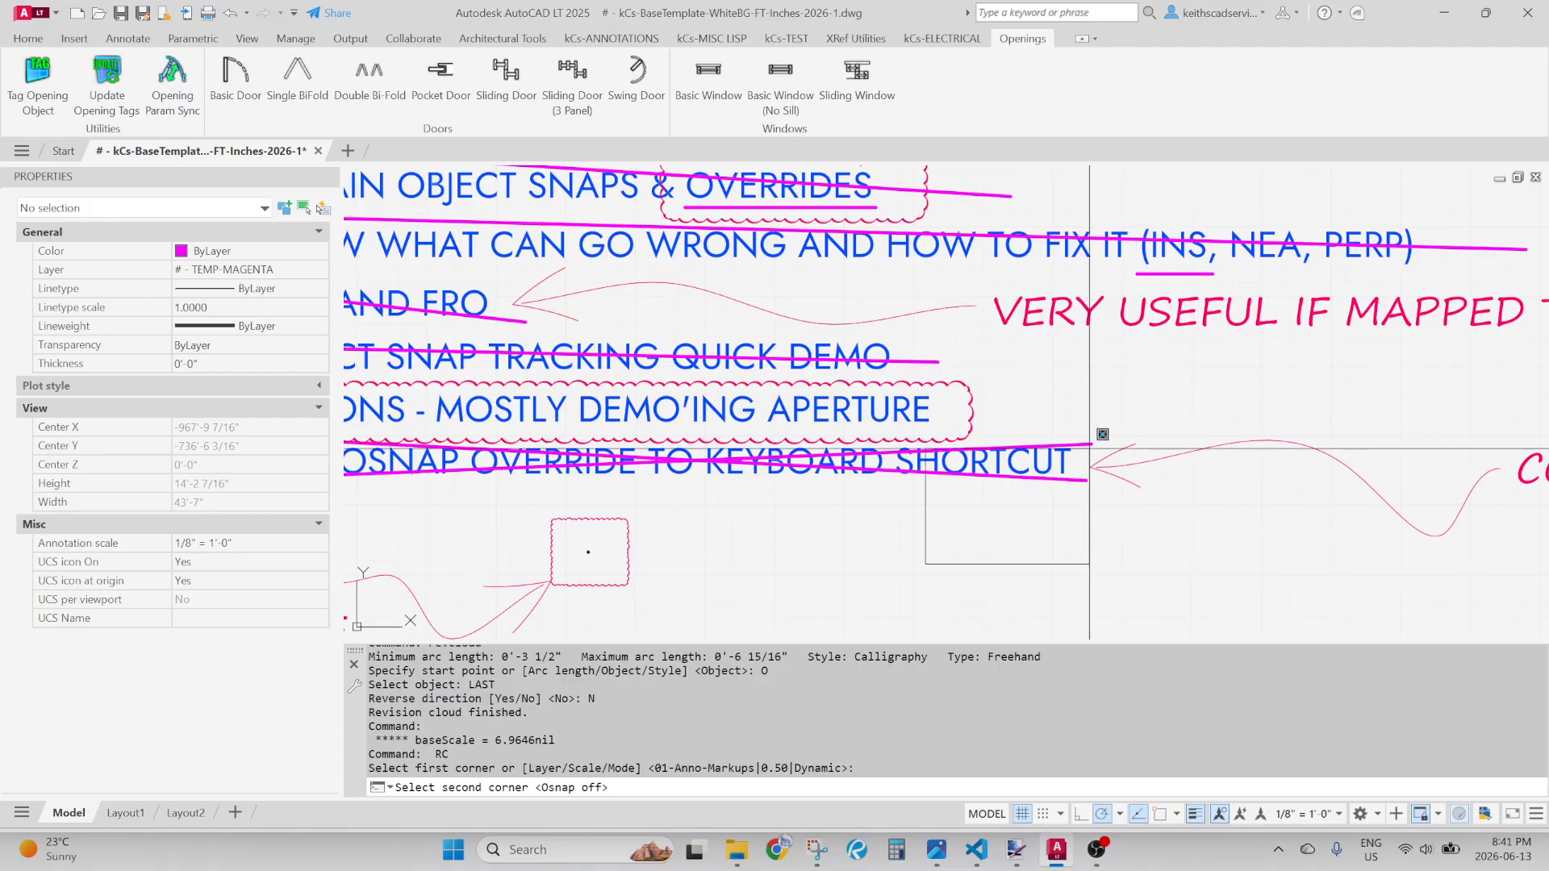
pyautogui.click(1088, 391)
pyautogui.click(1089, 416)
pyautogui.write('e')
pyautogui.press('Return')
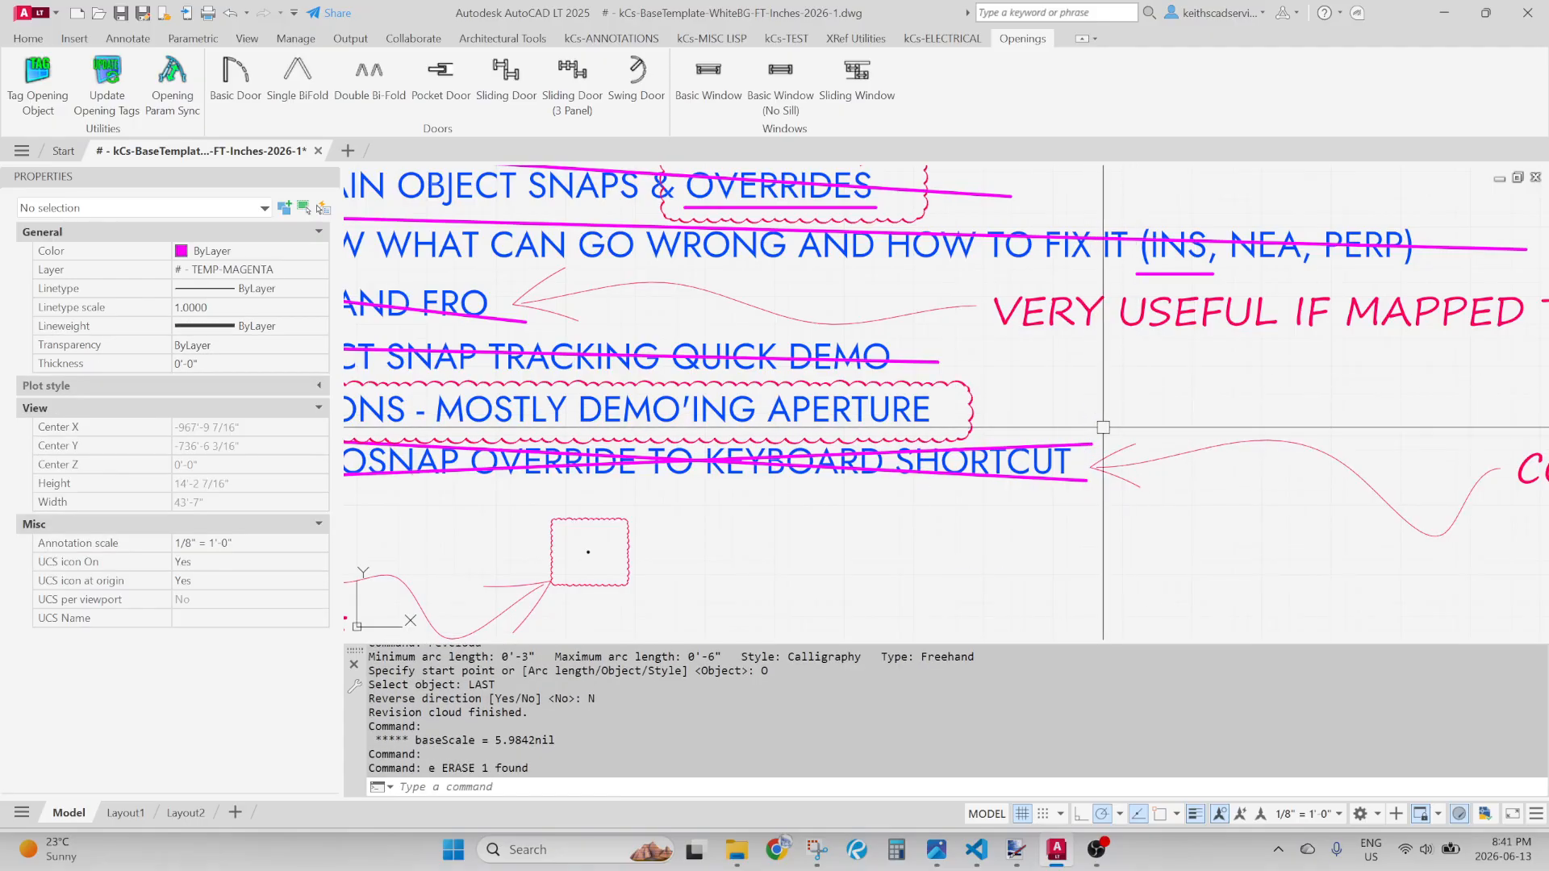
# Start a test line above the SHOW RIGHT-CLICK SETTING IN OPTIONS note, view the Osnap Overrides list mid-command, and cancel the line
pyautogui.scroll(-2, 777, 376)
pyautogui.write('l LINE')
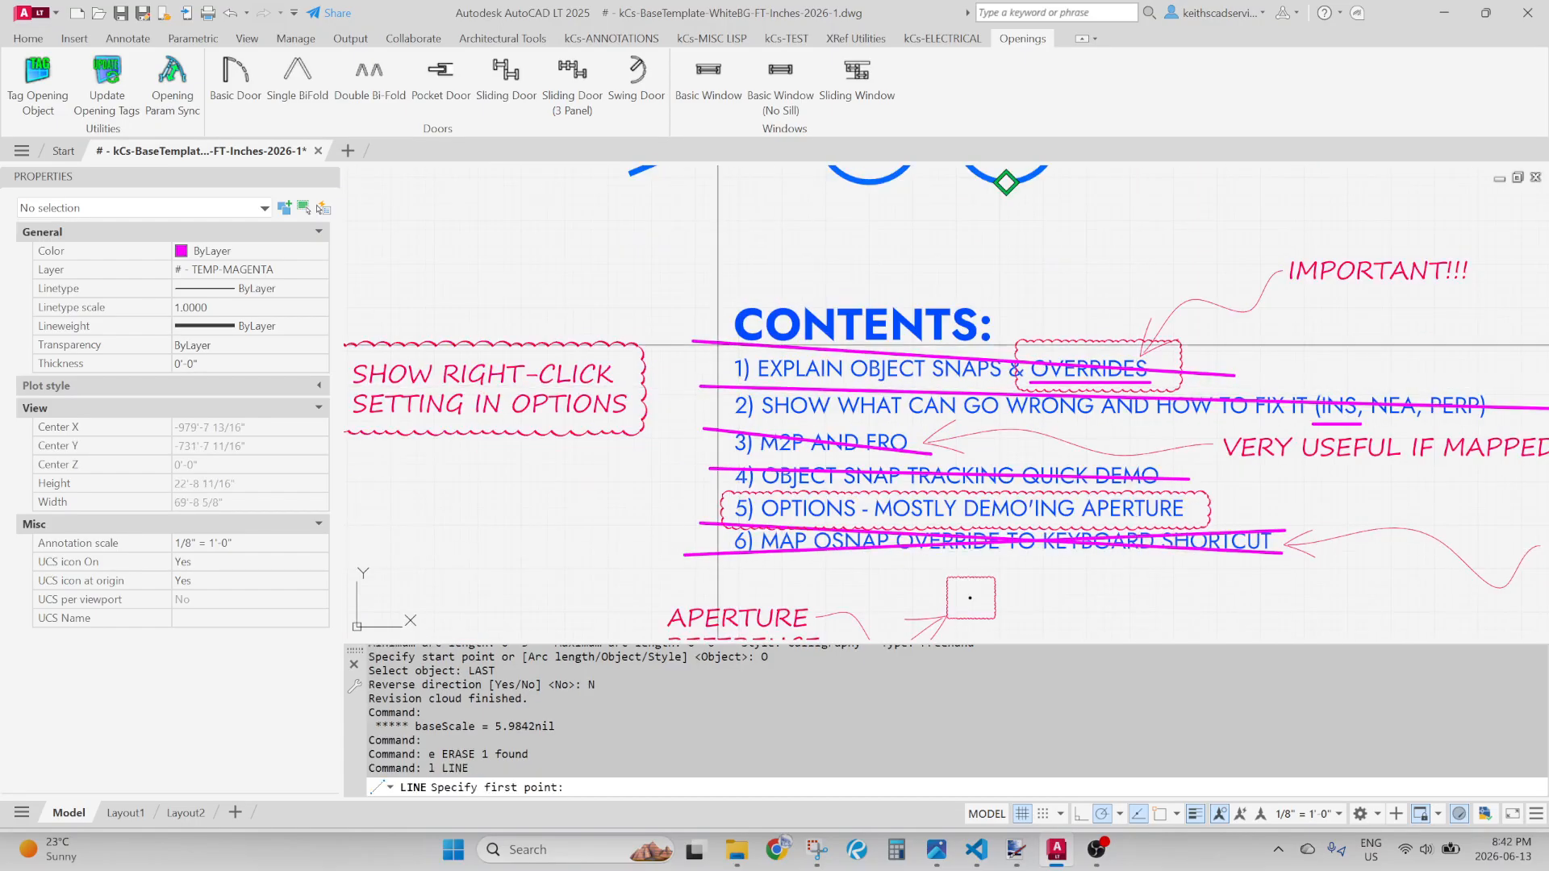
pyautogui.press('Return')
pyautogui.moveTo(403, 274); pyautogui.dragTo(643, 473, button='middle')
pyautogui.click(593, 422)
pyautogui.rightClick(684, 385)
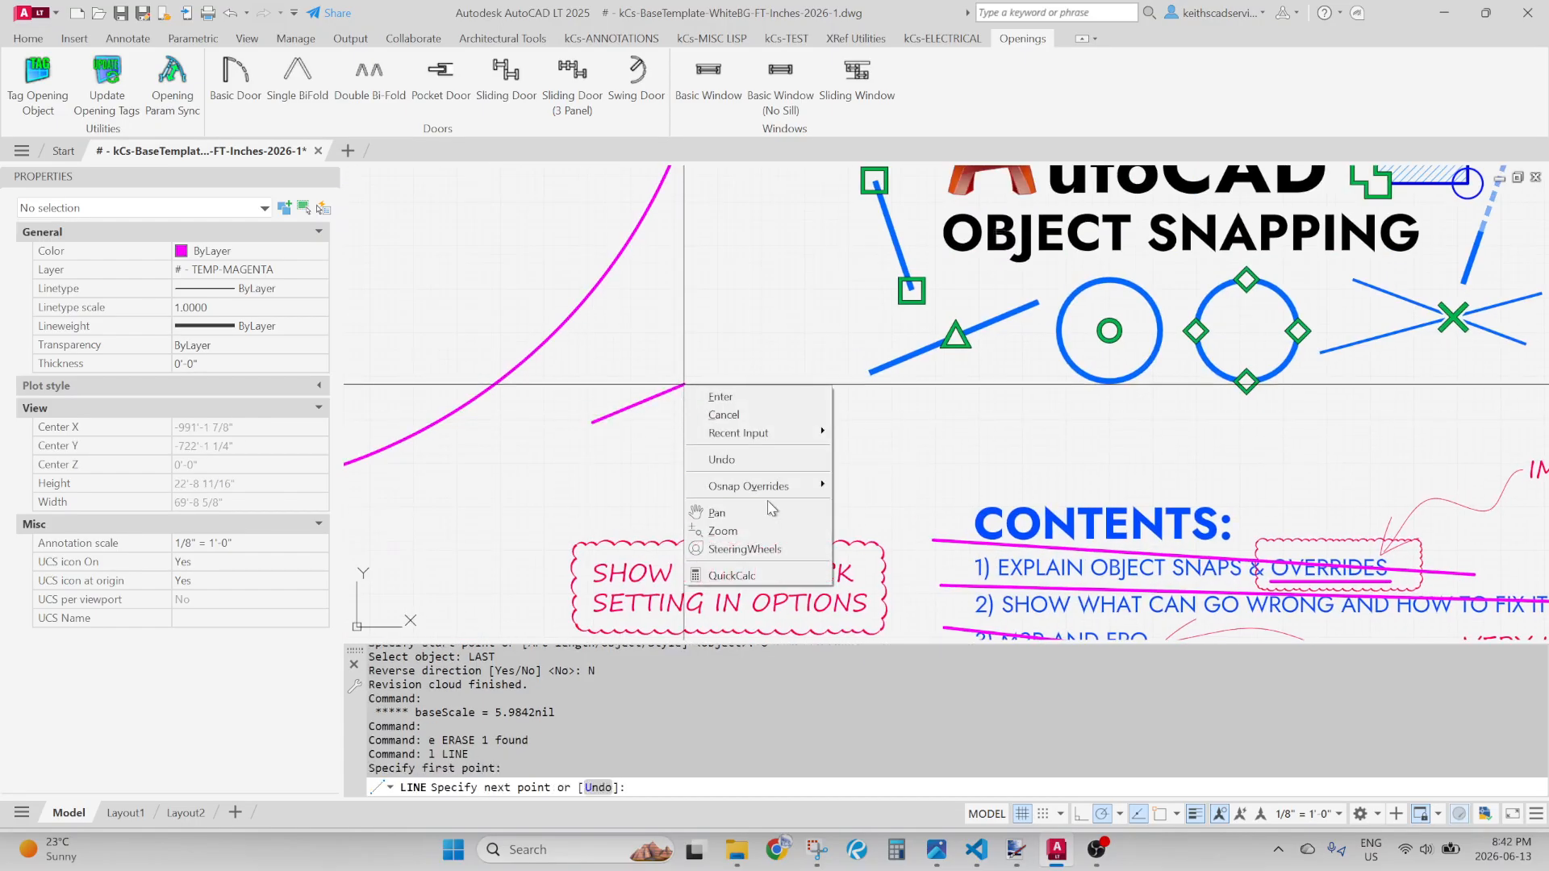
pyautogui.moveTo(777, 488)
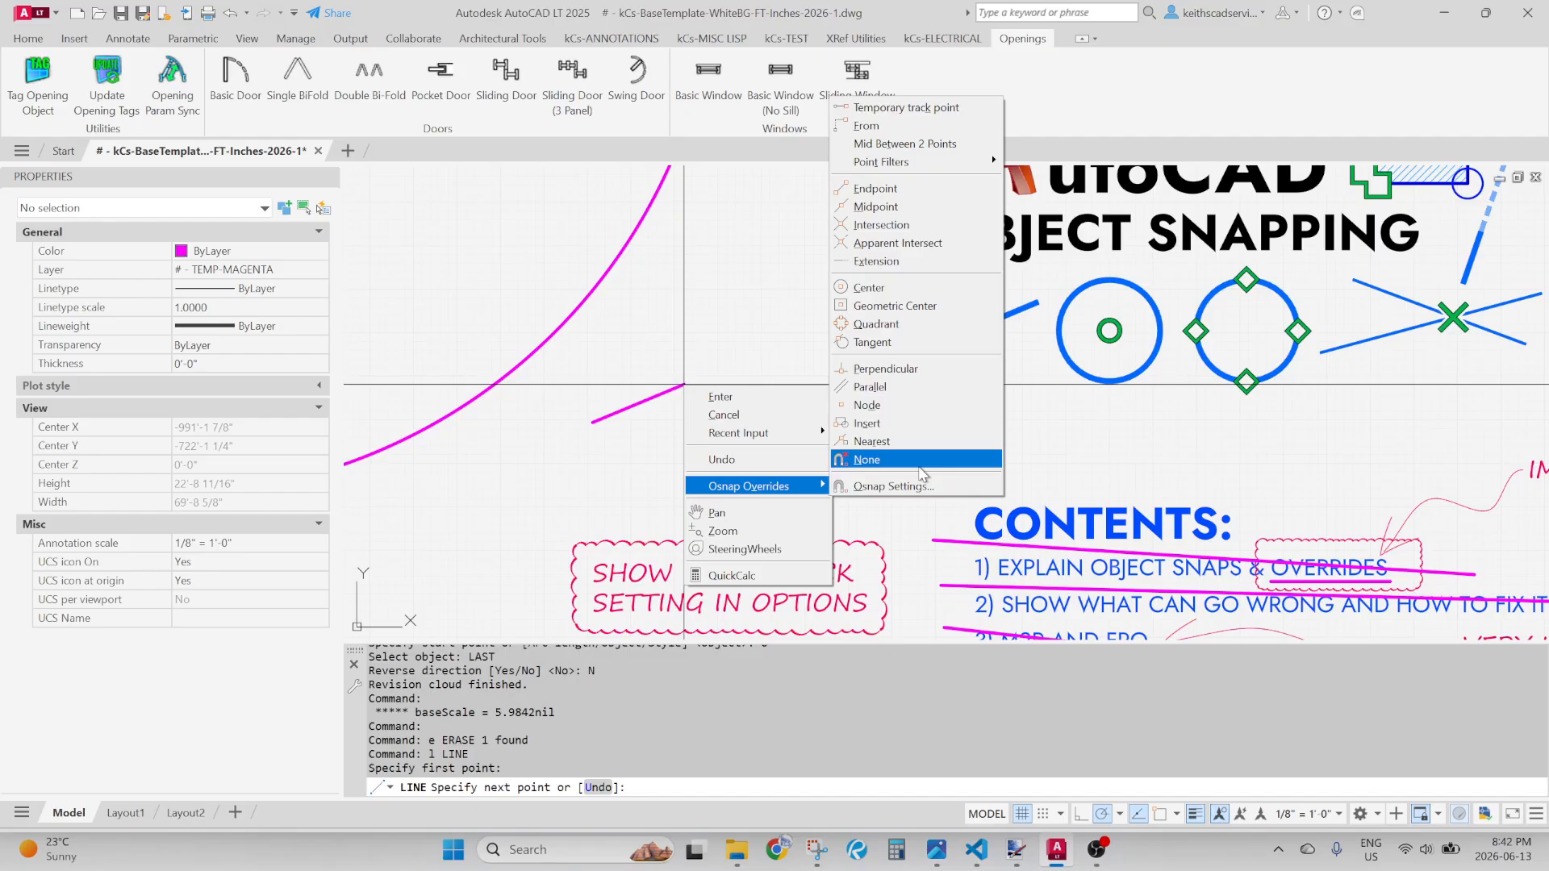
pyautogui.click(724, 415)
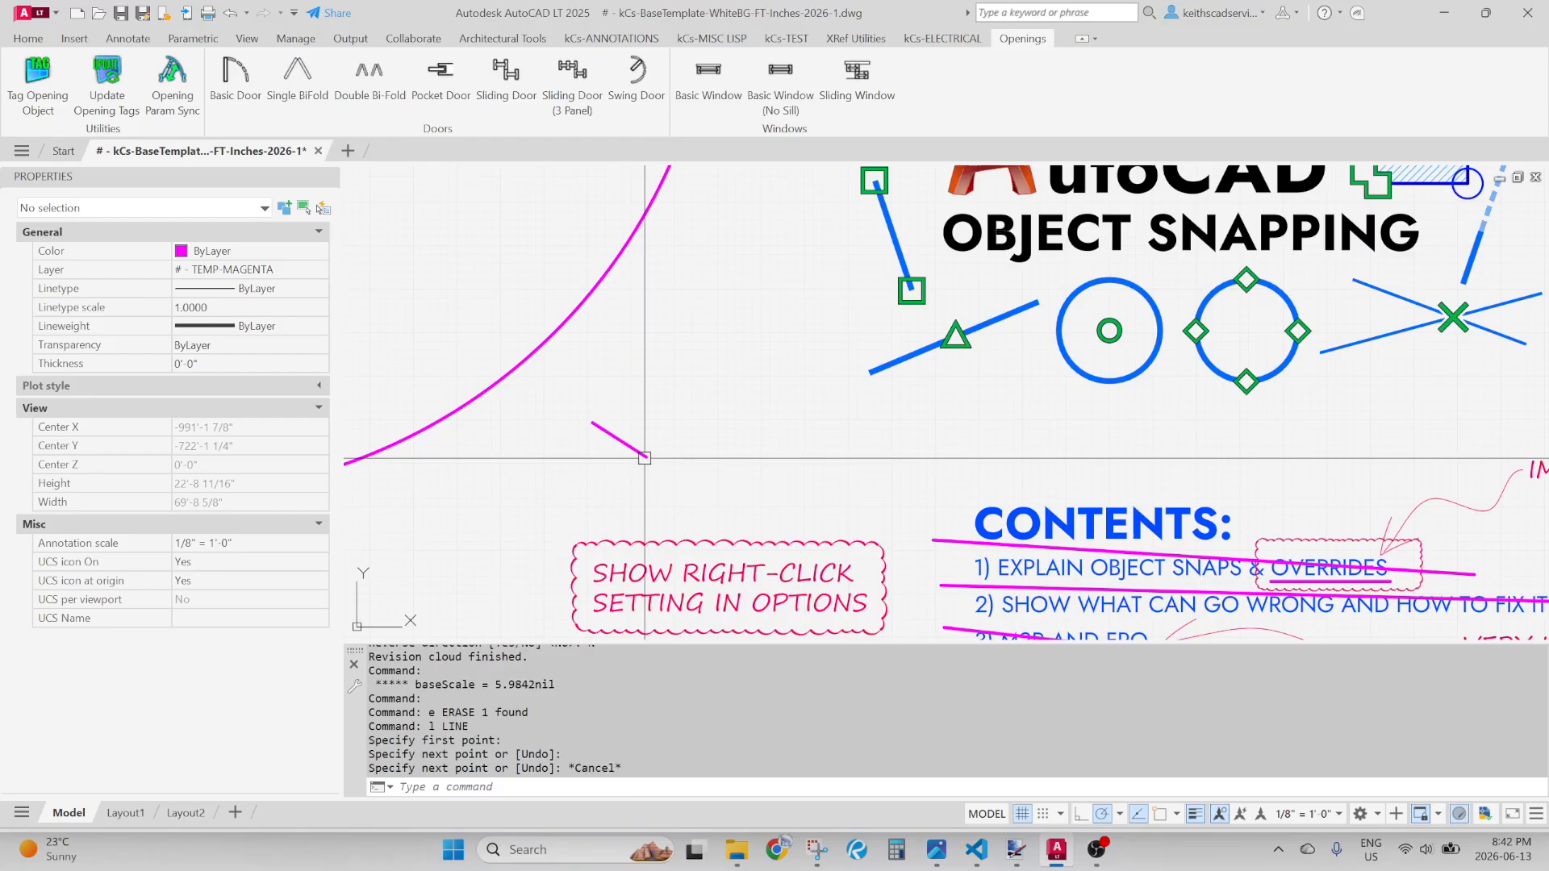
pyautogui.press('Escape')
pyautogui.press('Escape')
# Turn Object Snap on and review the Object Snap modes in Drafting Settings without changing them
pyautogui.scroll(-3, 646, 458)
pyautogui.scroll(5, 858, 577)
pyautogui.moveTo(746, 527); pyautogui.dragTo(791, 477, button='middle')
pyautogui.scroll(-2, 789, 477)
pyautogui.moveTo(940, 475)
pyautogui.mouseDown(button='middle')
pyautogui.moveTo(798, 508)
pyautogui.moveTo(988, 476)
pyautogui.mouseUp(button='middle')
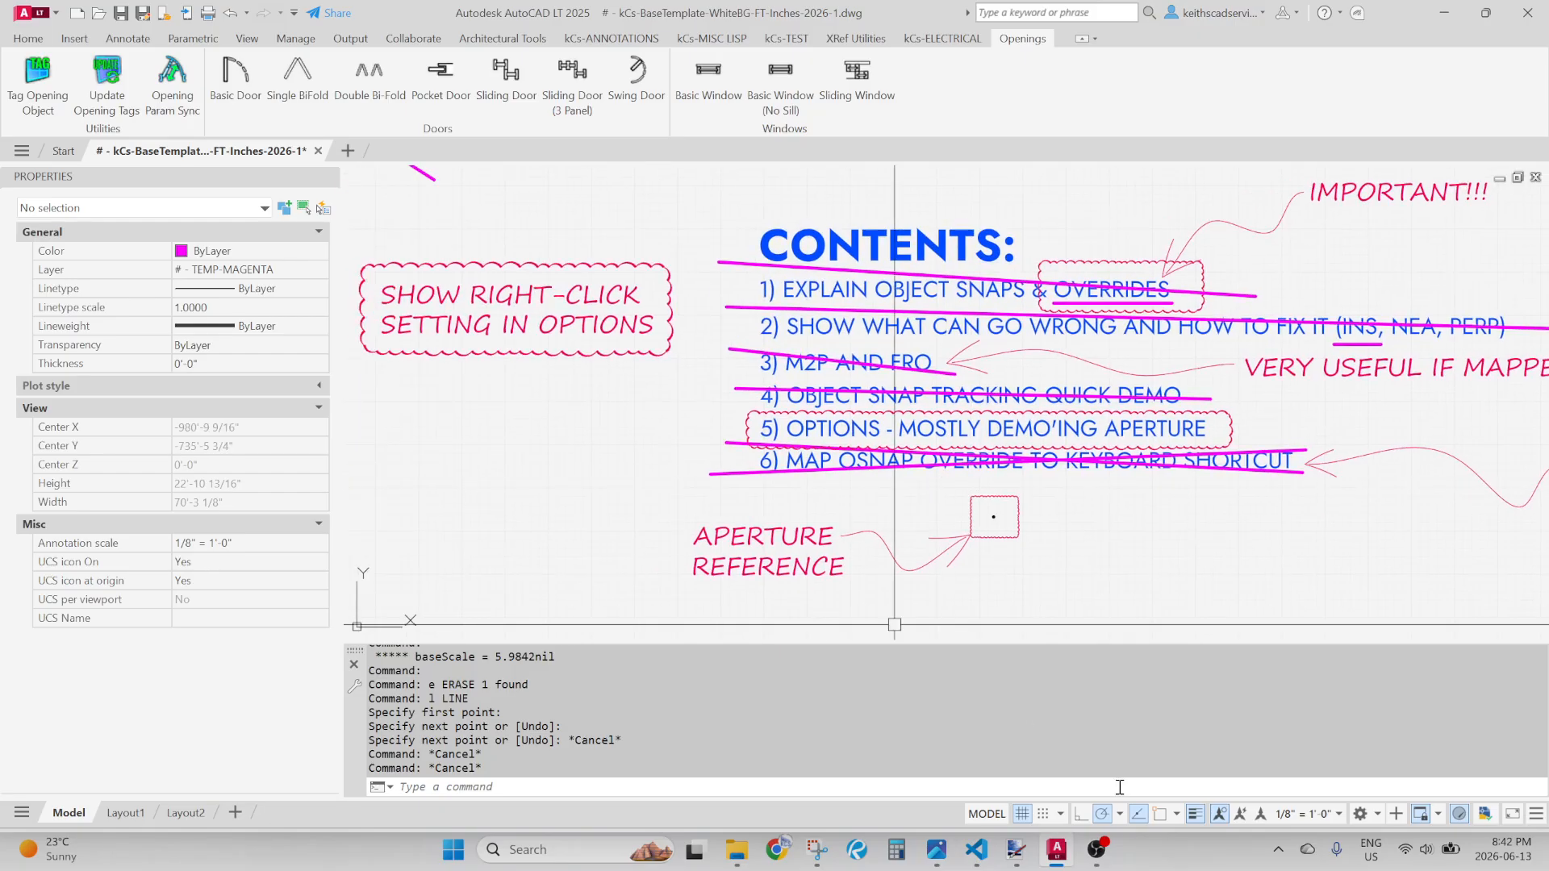
pyautogui.click(1164, 816)
pyautogui.rightClick(1162, 817)
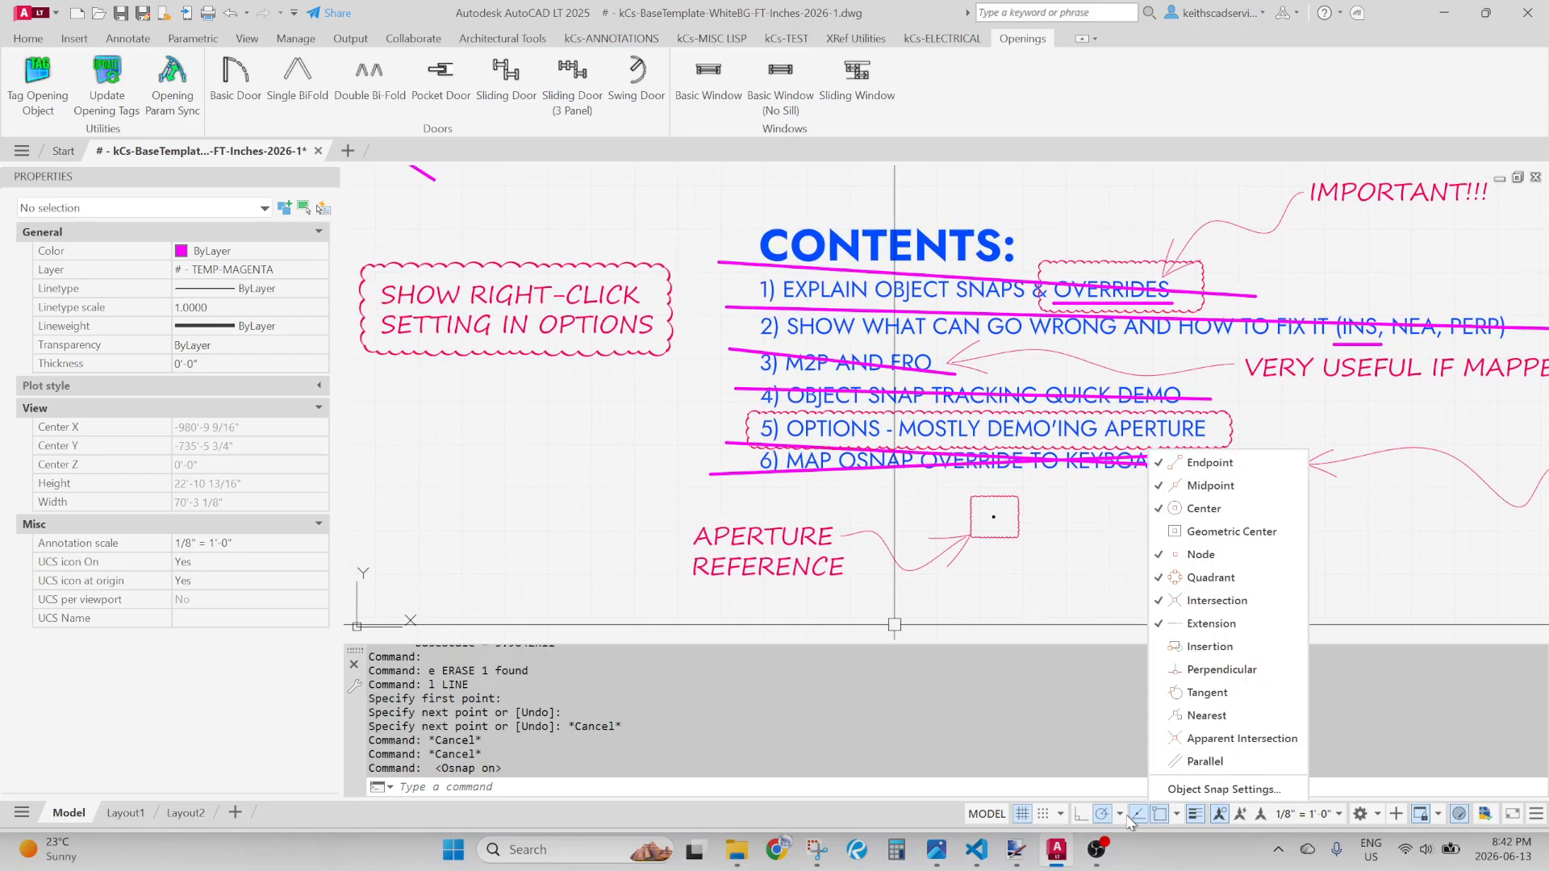
pyautogui.click(1200, 791)
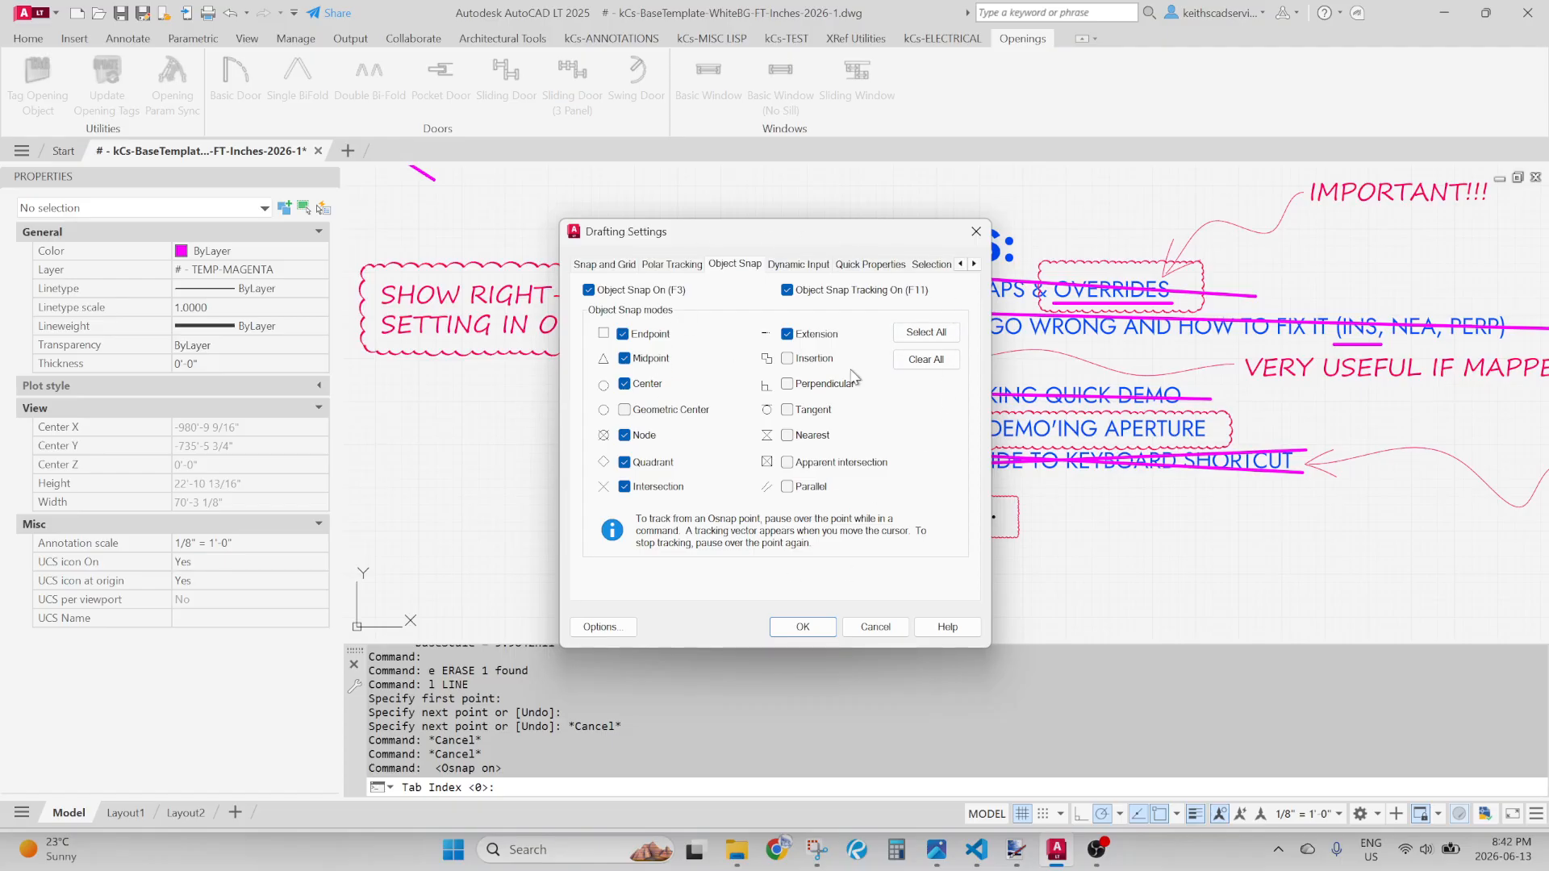
pyautogui.click(976, 233)
# Look over the quick list of running object snaps and close it without changing any
pyautogui.click(1174, 814)
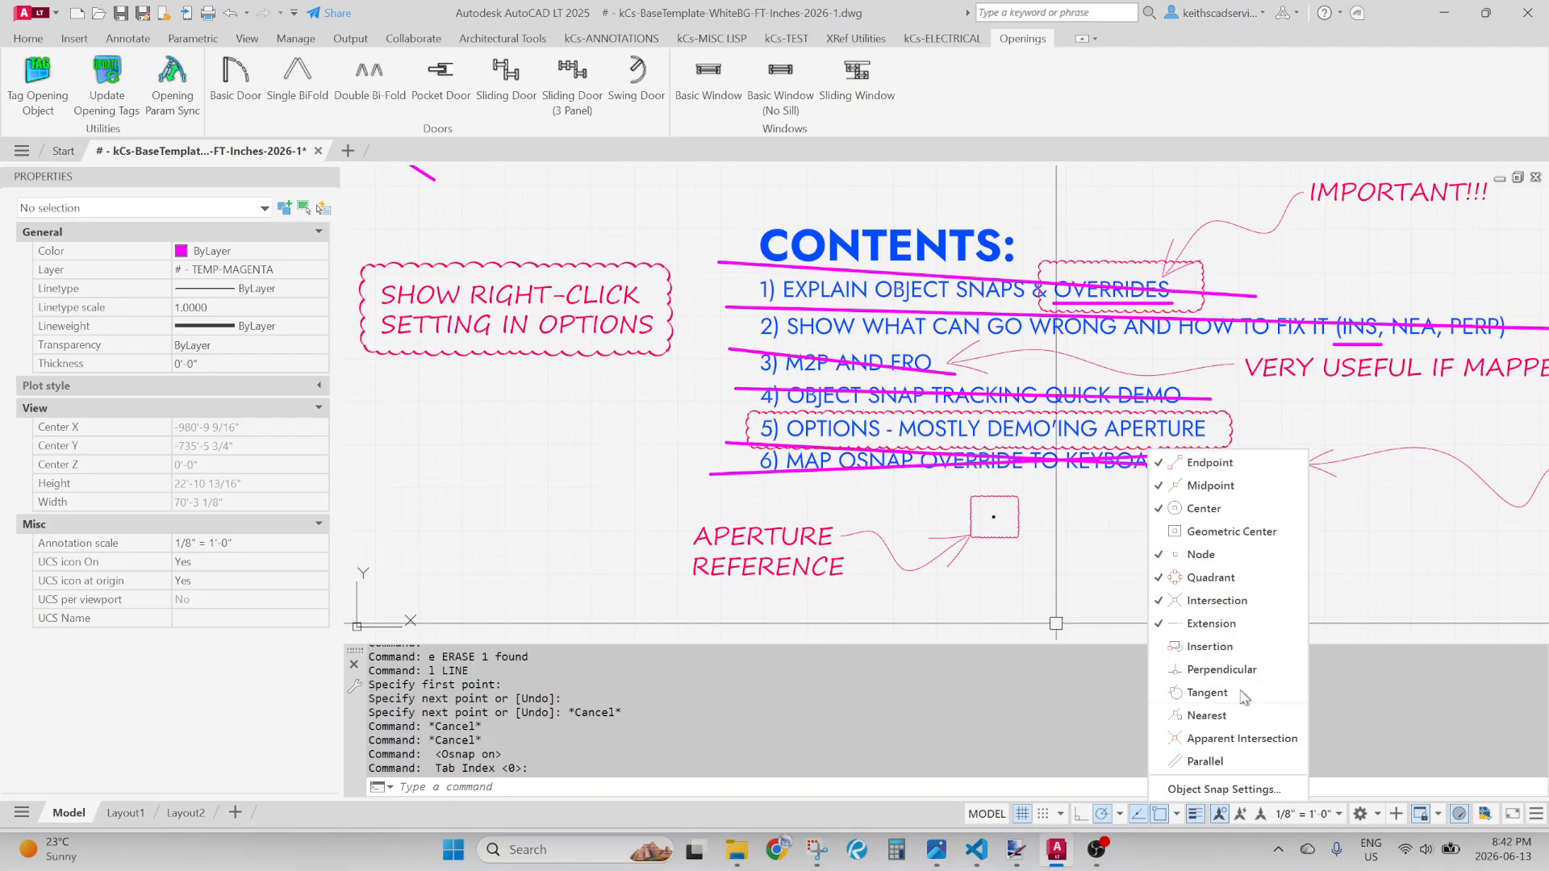
pyautogui.click(1061, 581)
pyautogui.press('Escape')
pyautogui.press('Escape')
pyautogui.press('Escape')
pyautogui.press('Escape')
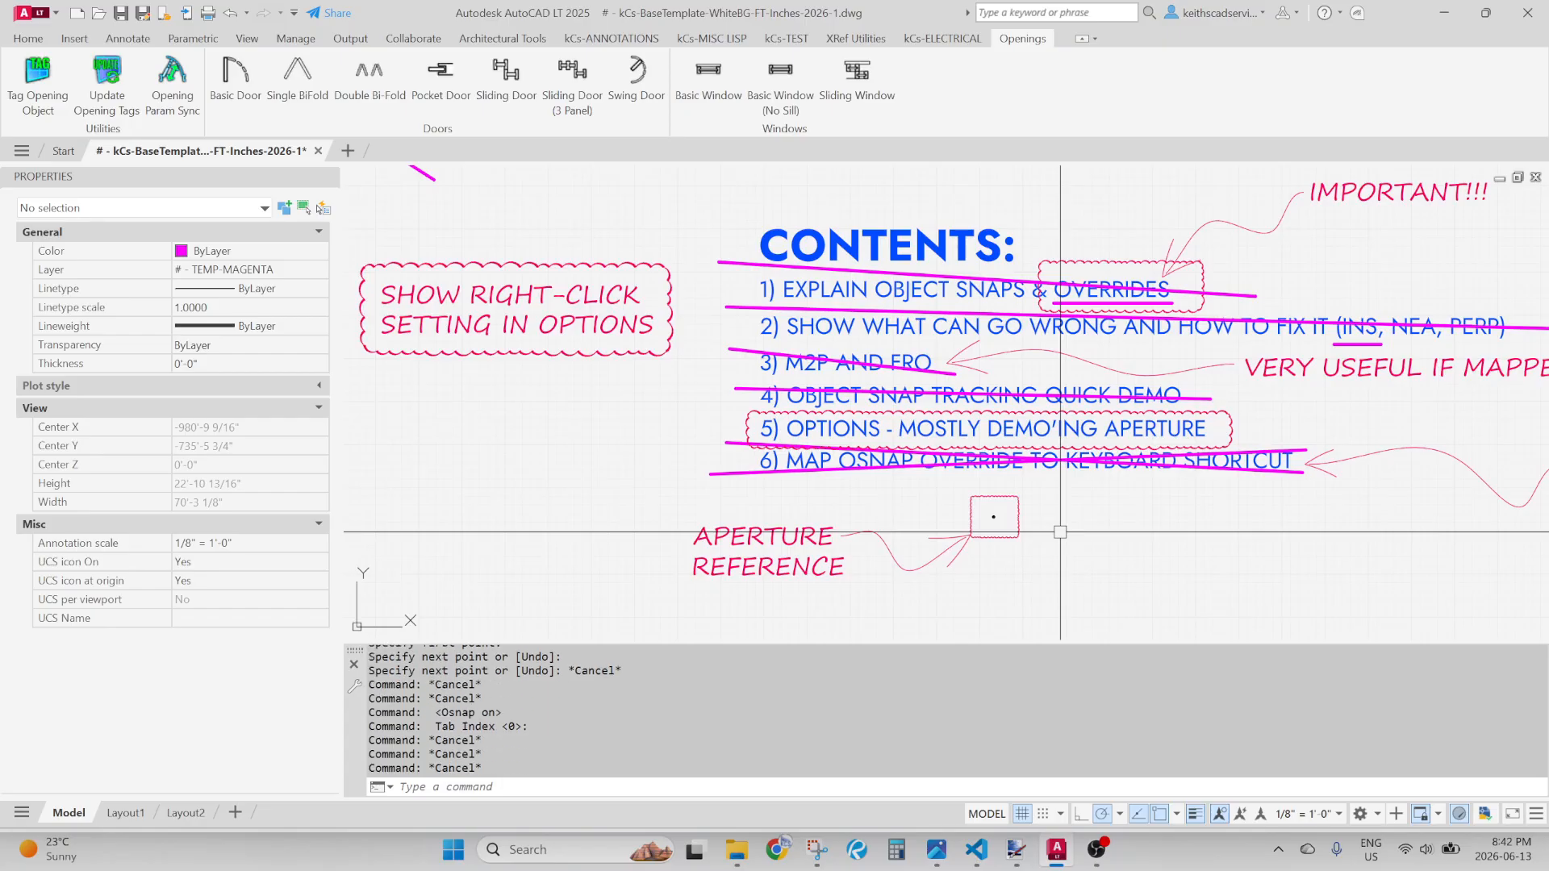
# Examine the nested colored squares around the point inside the APERTURE REFERENCE box, starting and cancelling a line there
pyautogui.scroll(10, 1024, 495)
pyautogui.scroll(10, 943, 468)
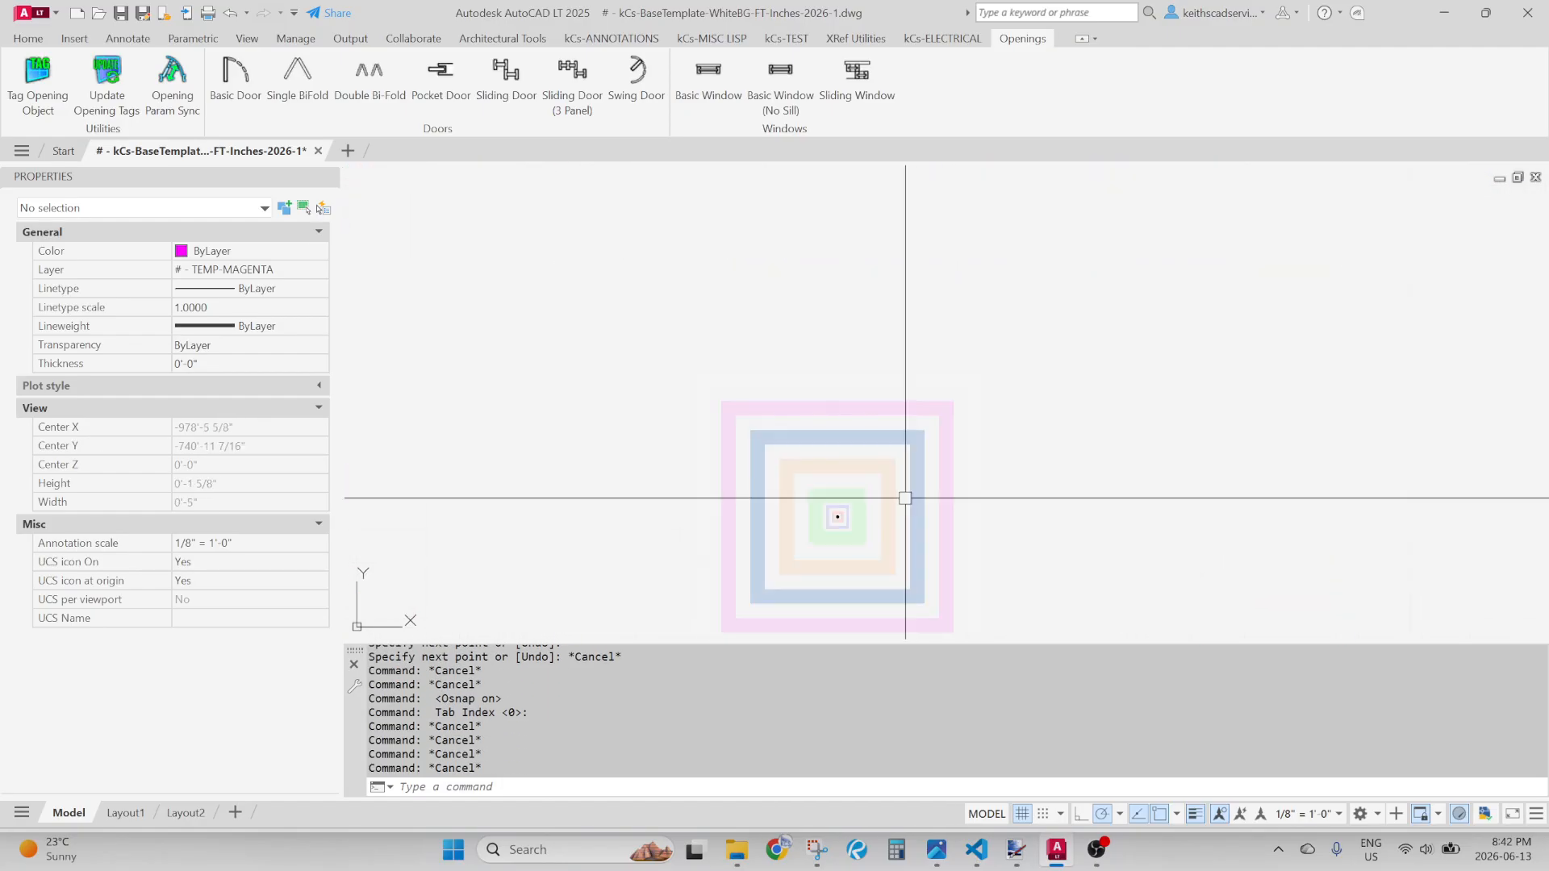
pyautogui.scroll(2, 913, 450)
pyautogui.scroll(-2, 913, 450)
pyautogui.moveTo(913, 450); pyautogui.dragTo(916, 424, button='middle')
pyautogui.moveTo(961, 374); pyautogui.dragTo(893, 378, button='middle')
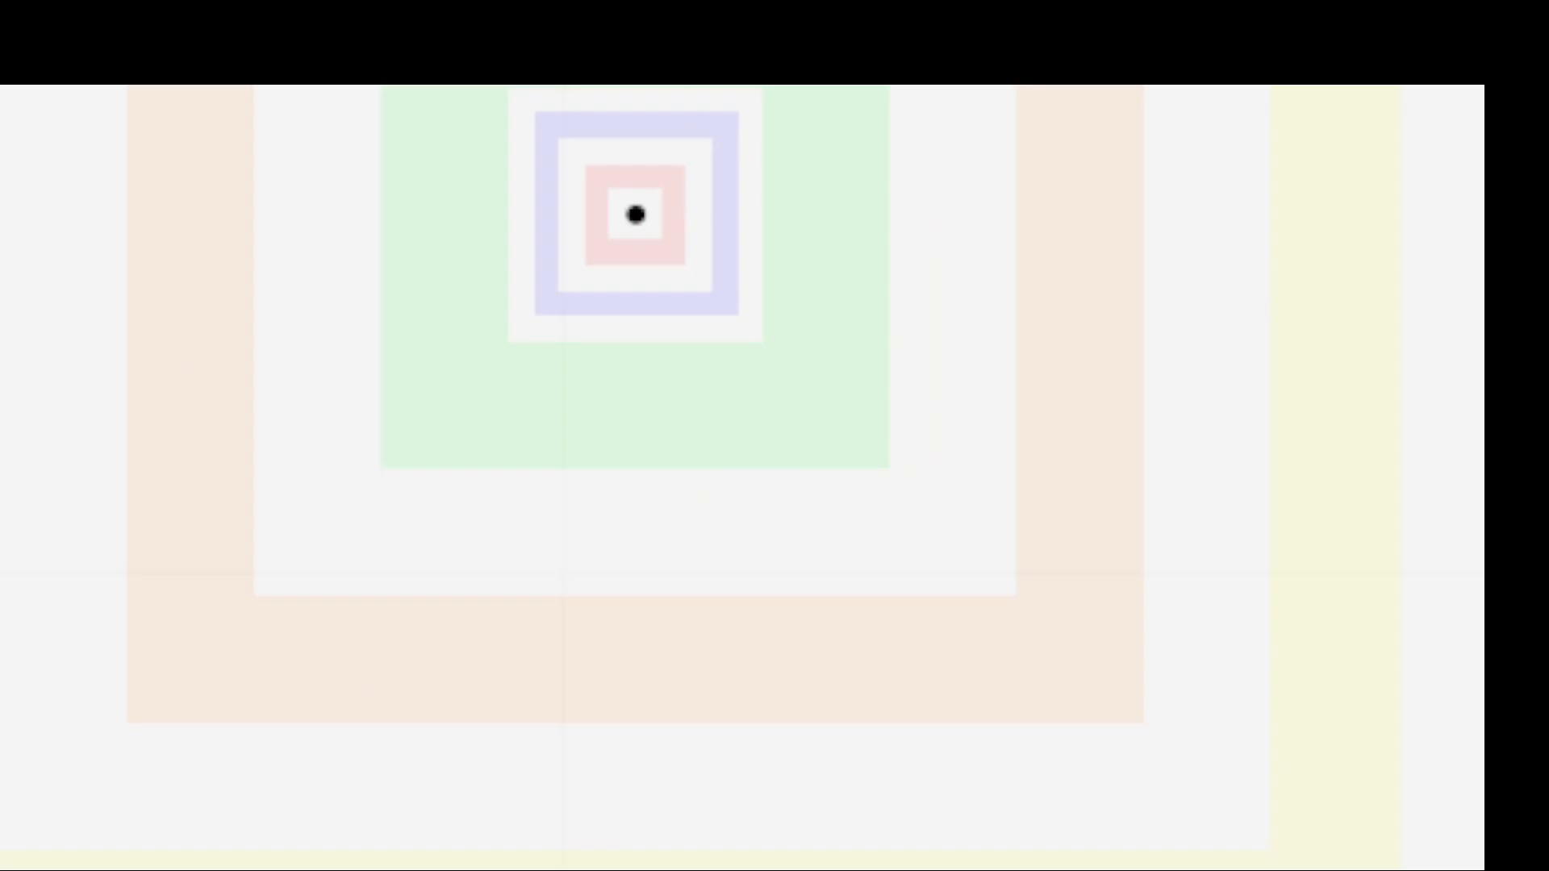
pyautogui.moveTo(1126, 31); pyautogui.dragTo(1203, 259, button='middle')
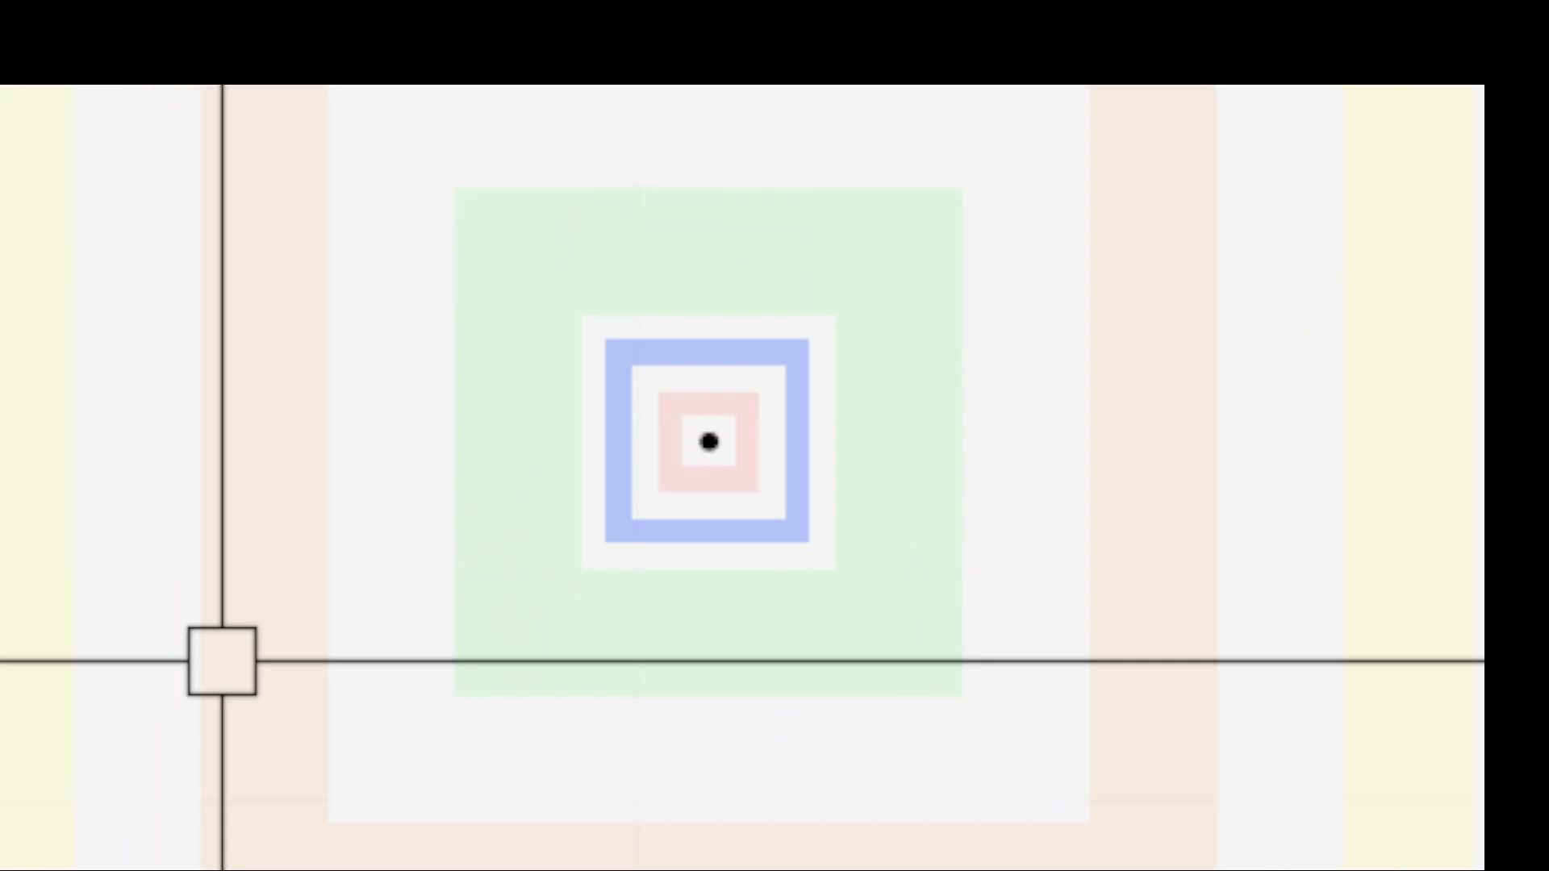
pyautogui.press('Return')
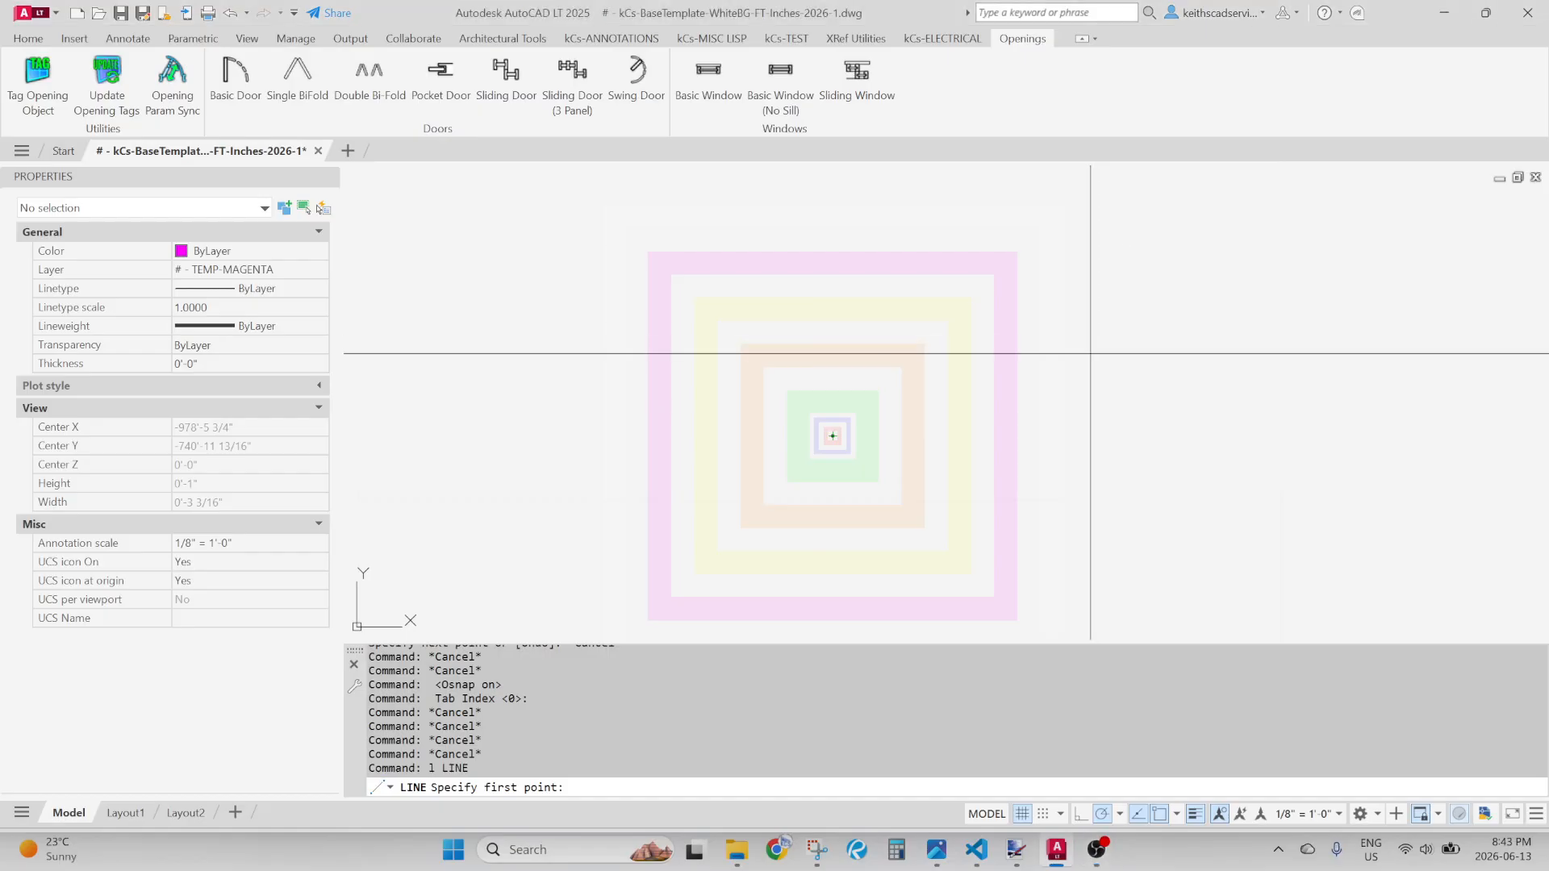
pyautogui.press('Escape')
# In the Drafting options, try a larger Aperture Size and adjust the AutoSnap Marker Size
pyautogui.write('op')
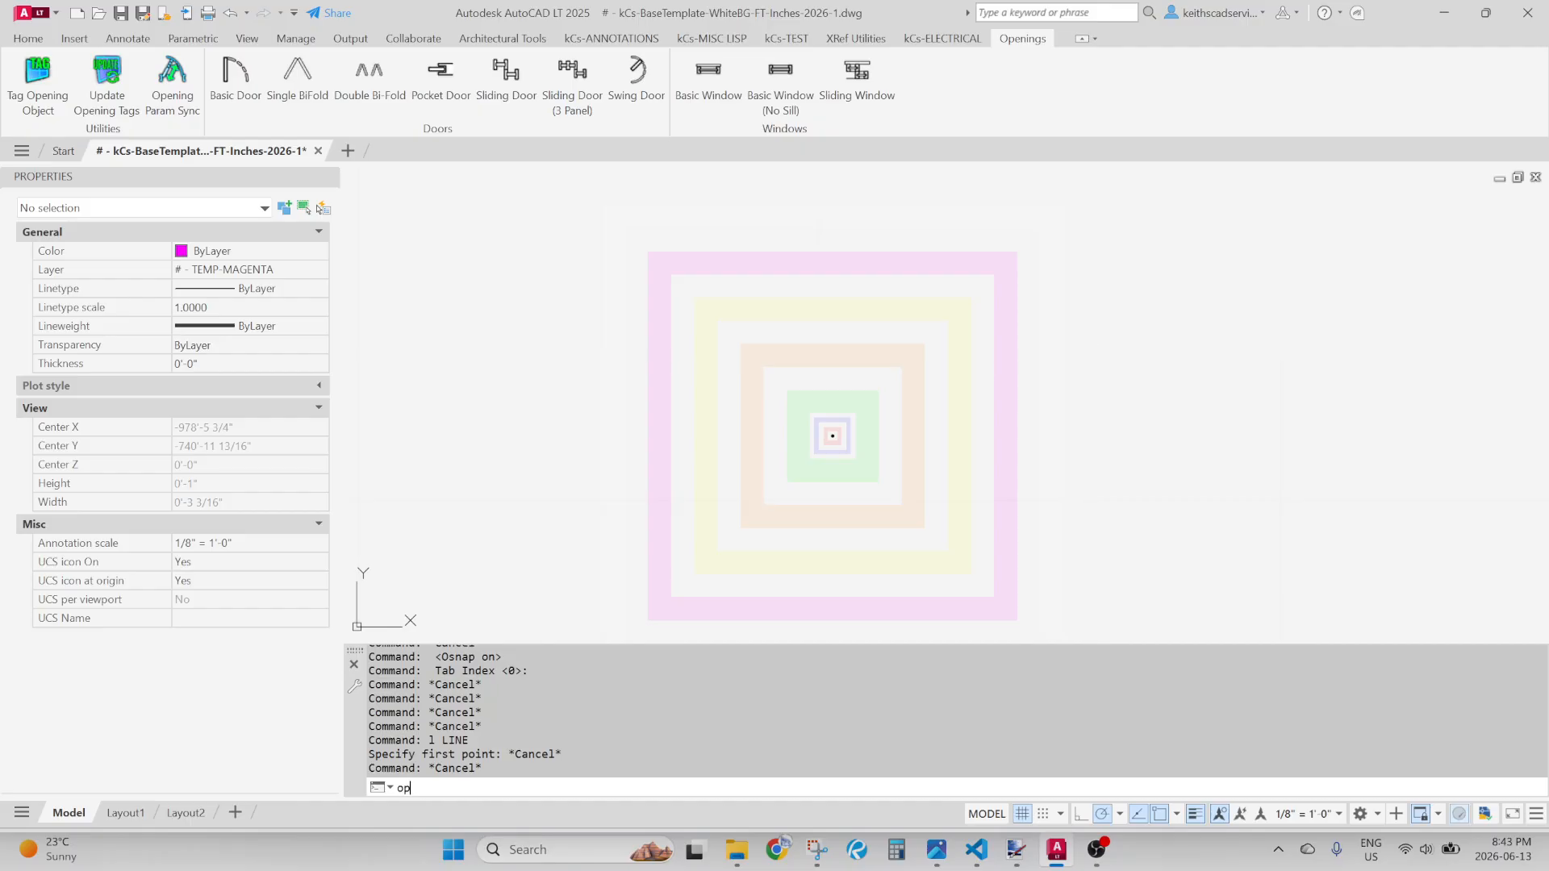
pyautogui.press('Return')
pyautogui.click(924, 193)
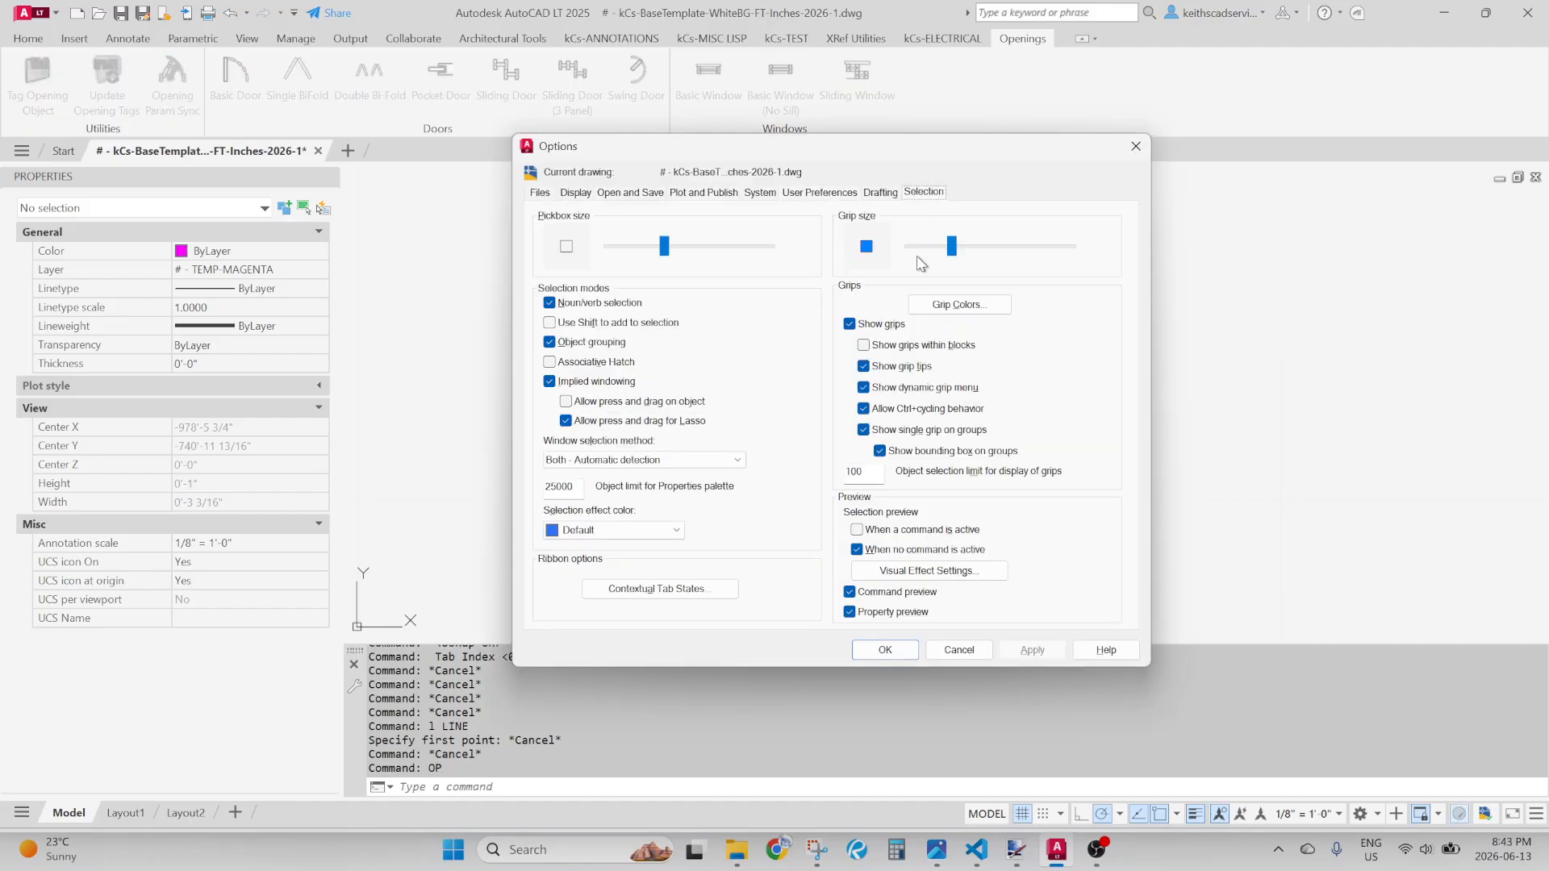
pyautogui.click(880, 195)
pyautogui.moveTo(955, 431); pyautogui.dragTo(999, 438)
pyautogui.moveTo(685, 428)
pyautogui.mouseDown()
pyautogui.moveTo(736, 430)
pyautogui.moveTo(668, 441)
pyautogui.mouseUp()
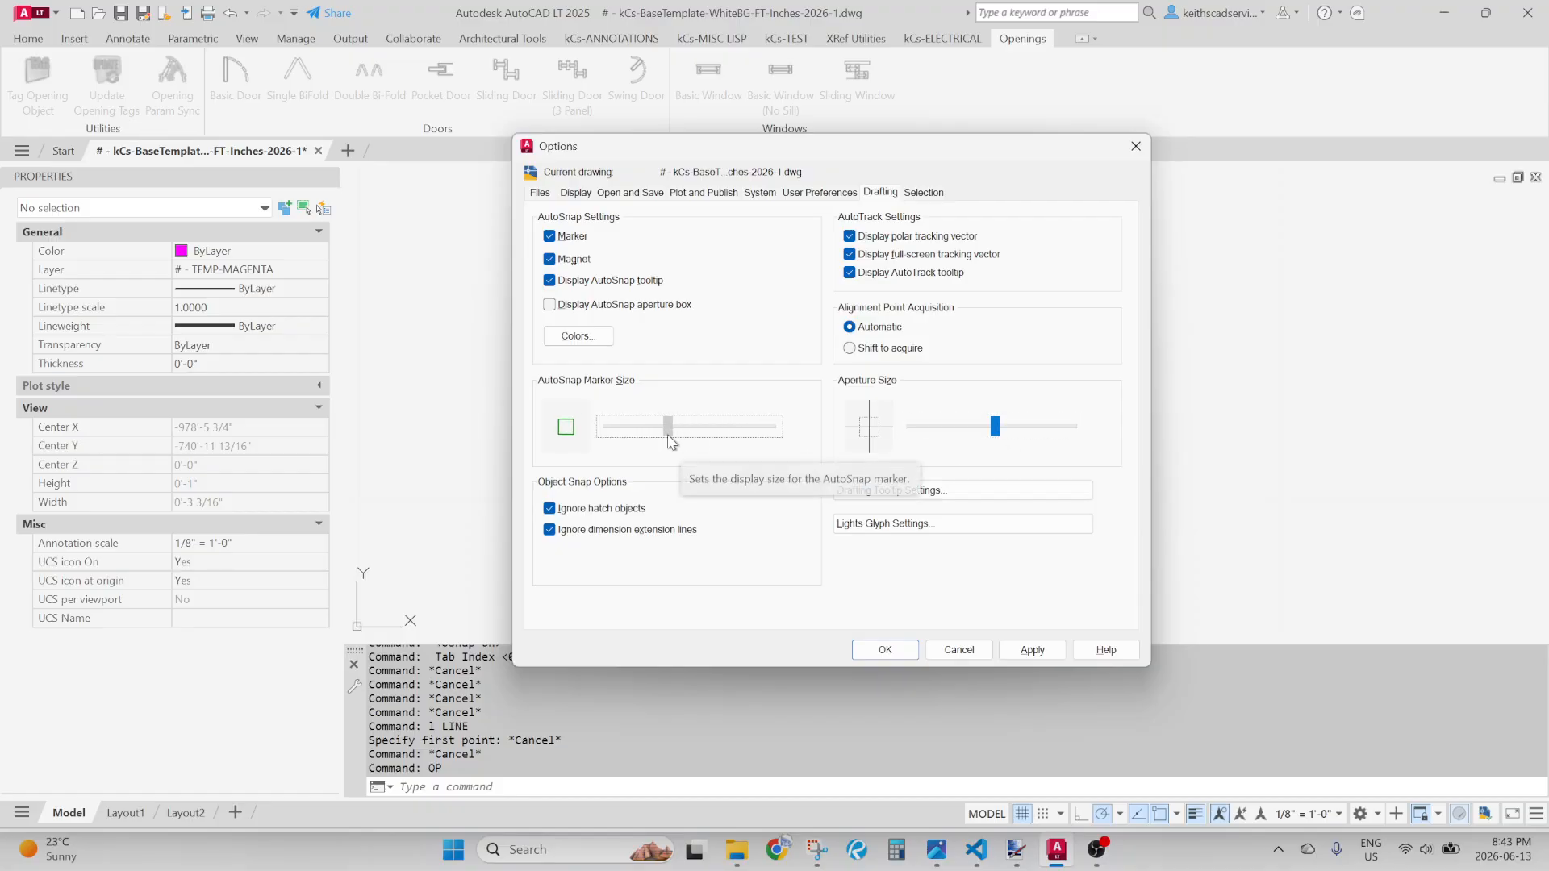
pyautogui.moveTo(668, 427)
pyautogui.mouseDown()
pyautogui.moveTo(606, 436)
pyautogui.moveTo(697, 442)
pyautogui.moveTo(669, 438)
pyautogui.mouseUp()
# Reduce the Aperture Size to its minimum and apply the Options changes
pyautogui.click(997, 433)
pyautogui.moveTo(960, 433)
pyautogui.mouseDown()
pyautogui.moveTo(1058, 442)
pyautogui.moveTo(920, 440)
pyautogui.moveTo(948, 438)
pyautogui.mouseUp()
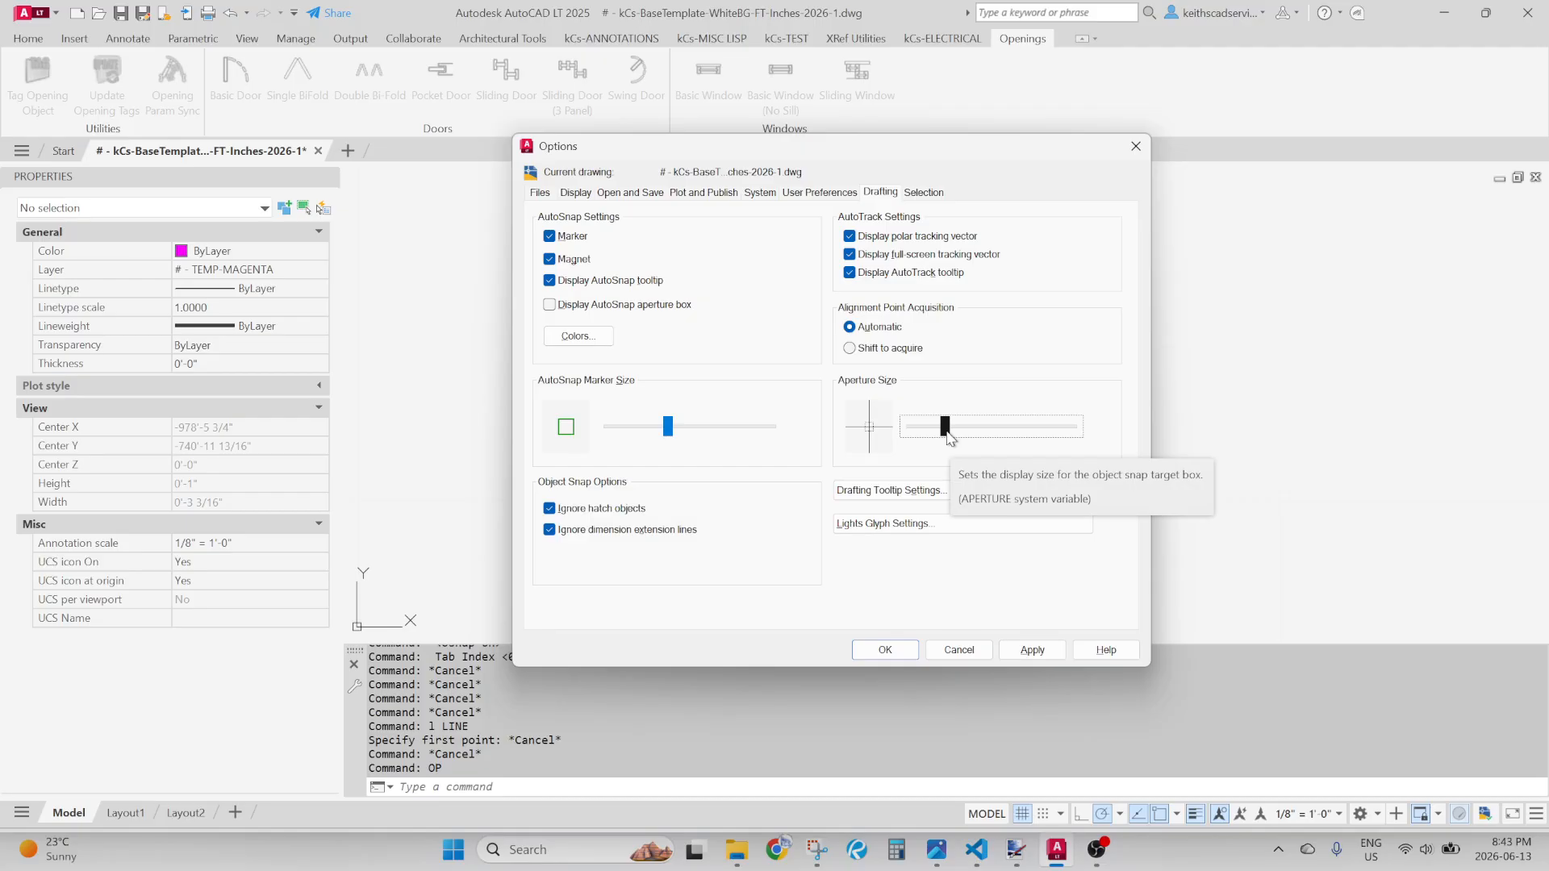
pyautogui.moveTo(949, 438); pyautogui.dragTo(907, 424)
pyautogui.click(1031, 650)
pyautogui.click(886, 650)
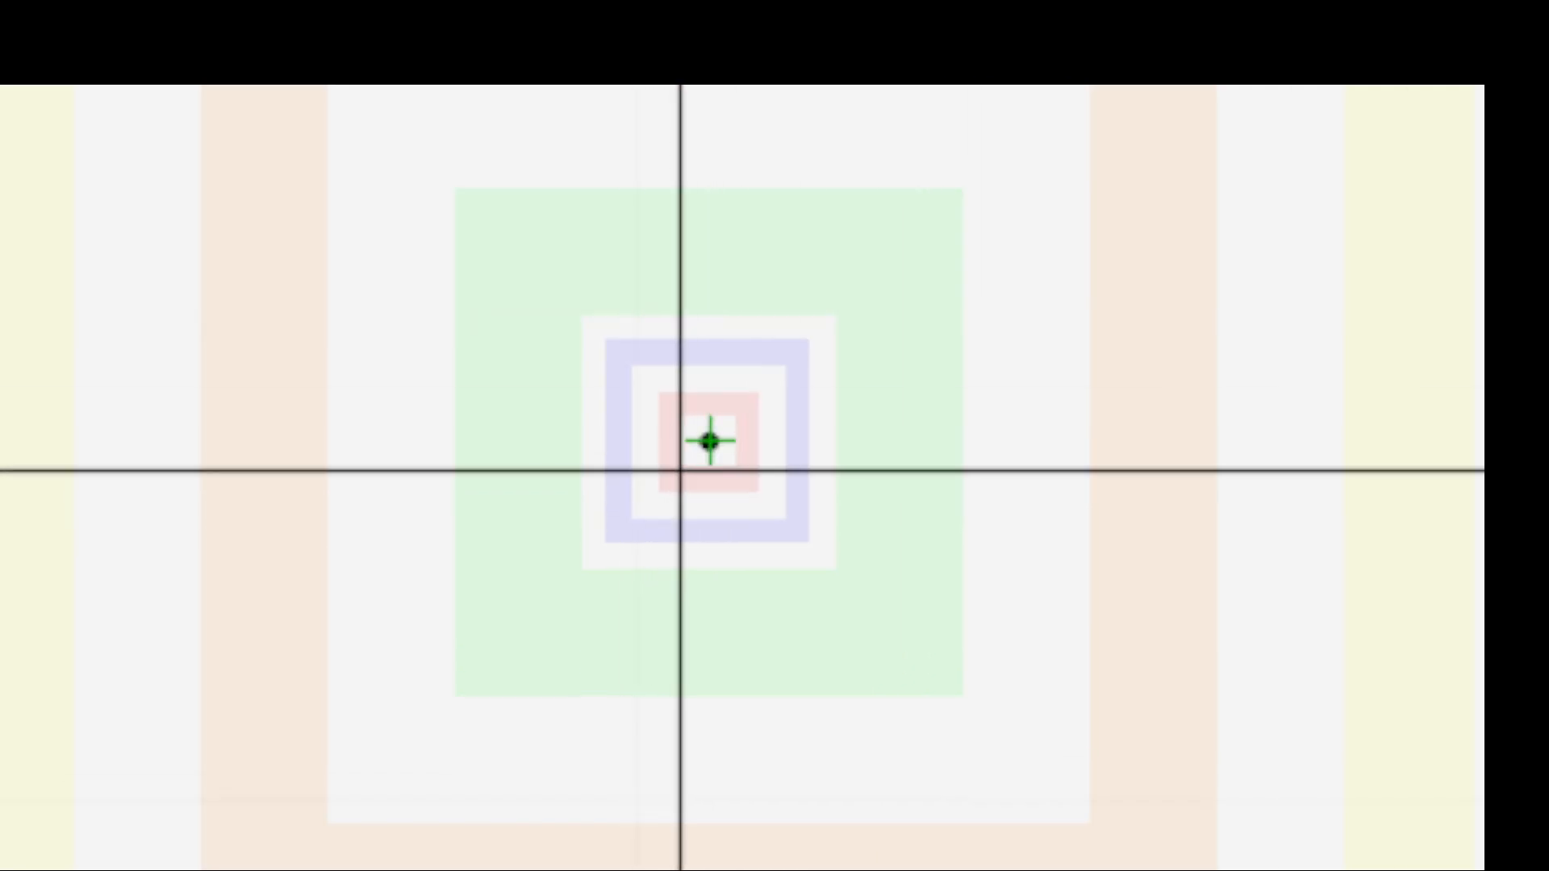
# Try a test line from just below the center point to the green square's left edge, and erase it
pyautogui.click(692, 463)
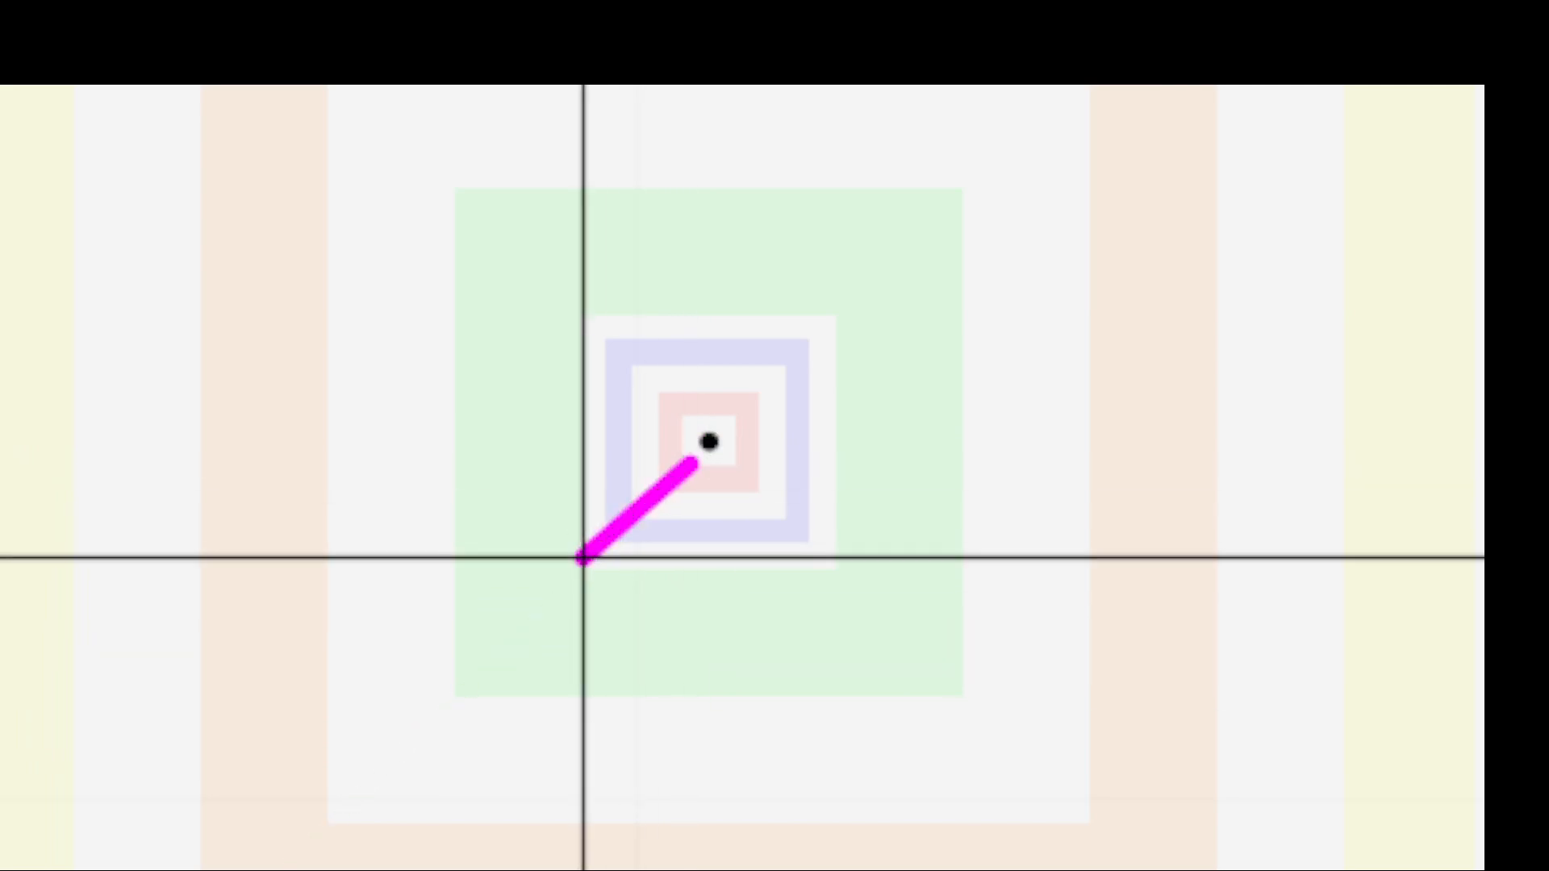
pyautogui.click(436, 531)
pyautogui.press('Return')
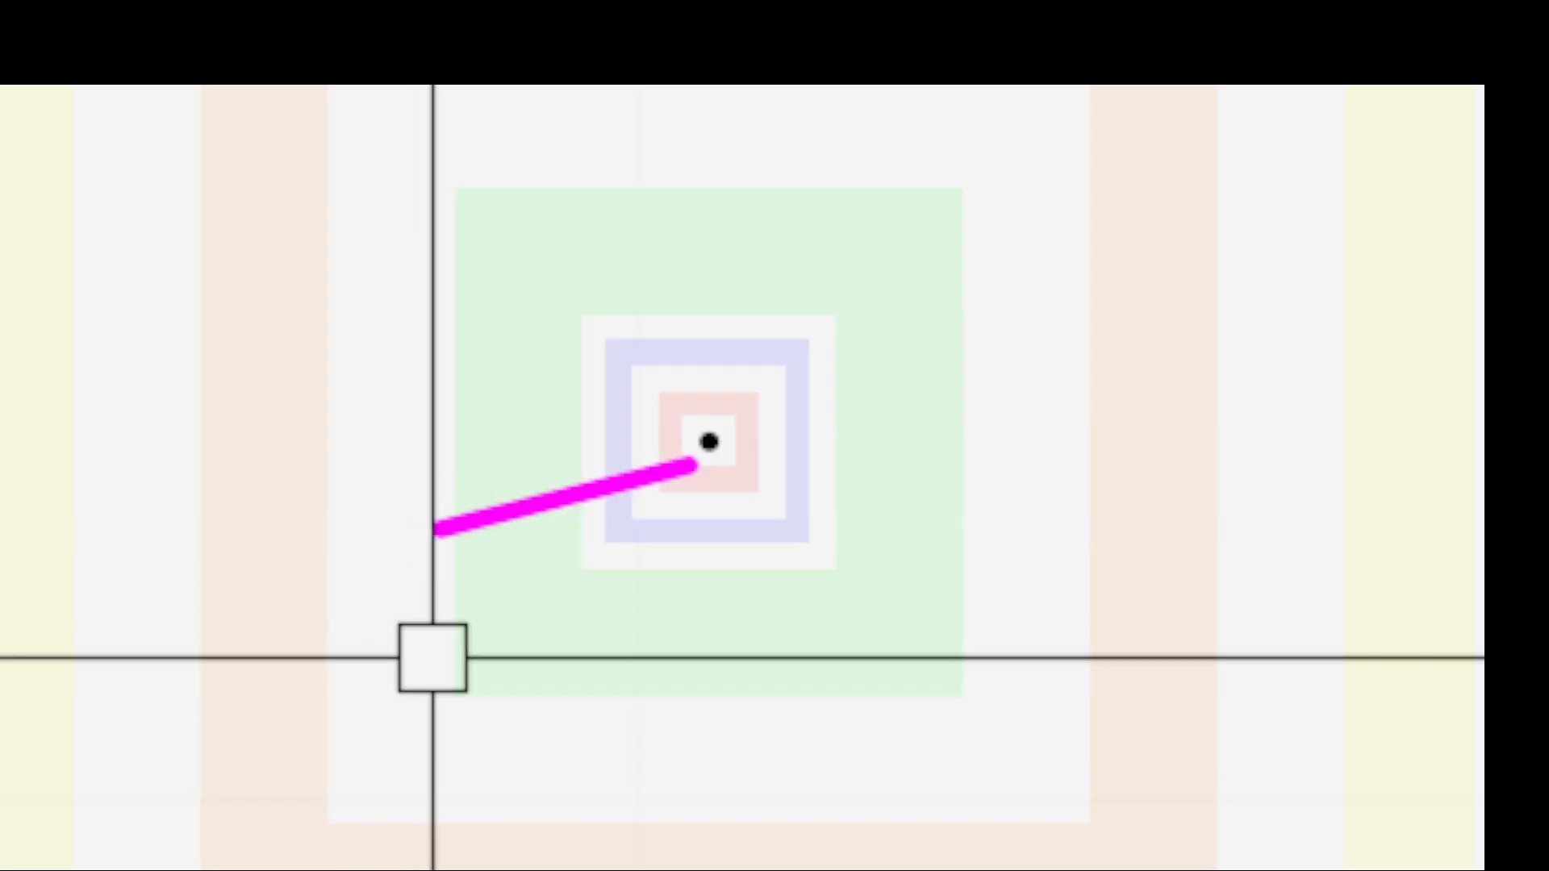
pyautogui.click(564, 494)
pyautogui.press('Delete')
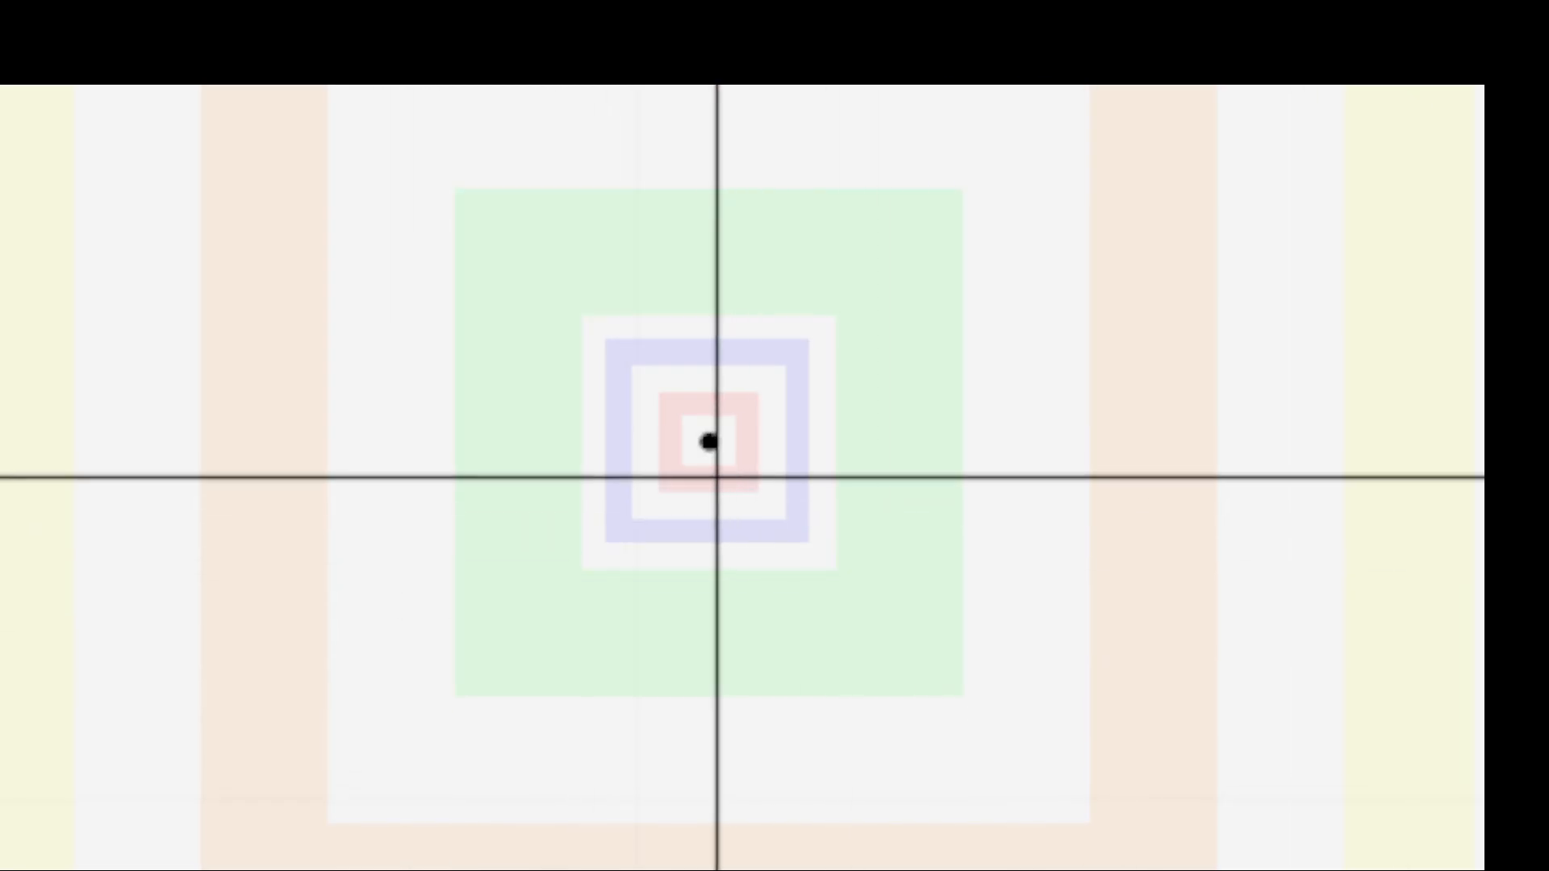
# Try a second test line from just above the center point to beyond the orange square's left side, and erase it
pyautogui.click(699, 425)
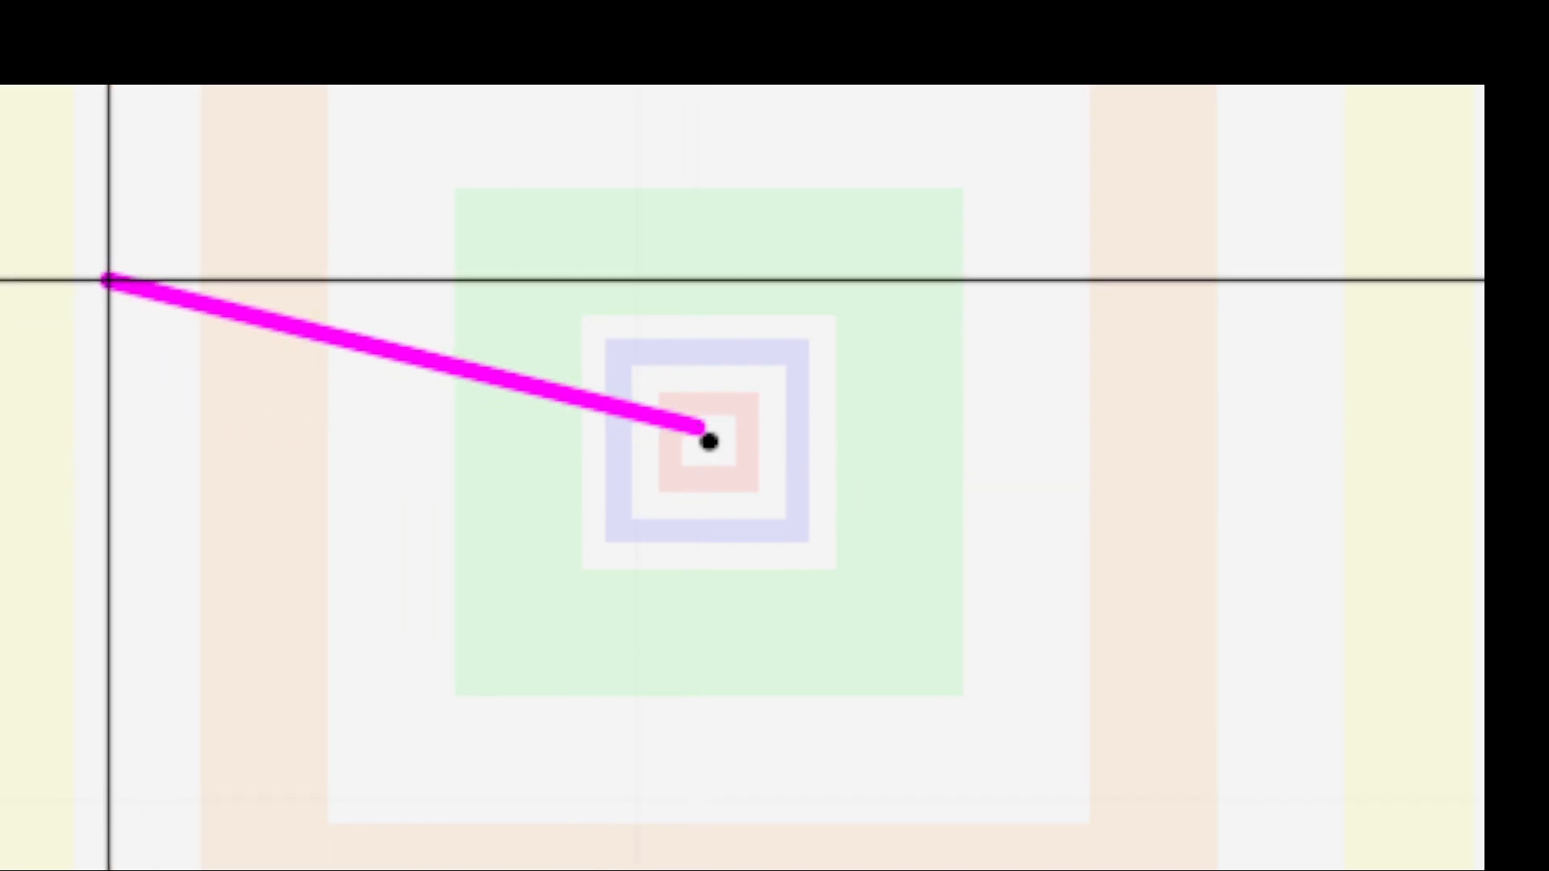
pyautogui.click(146, 222)
pyautogui.press('Escape')
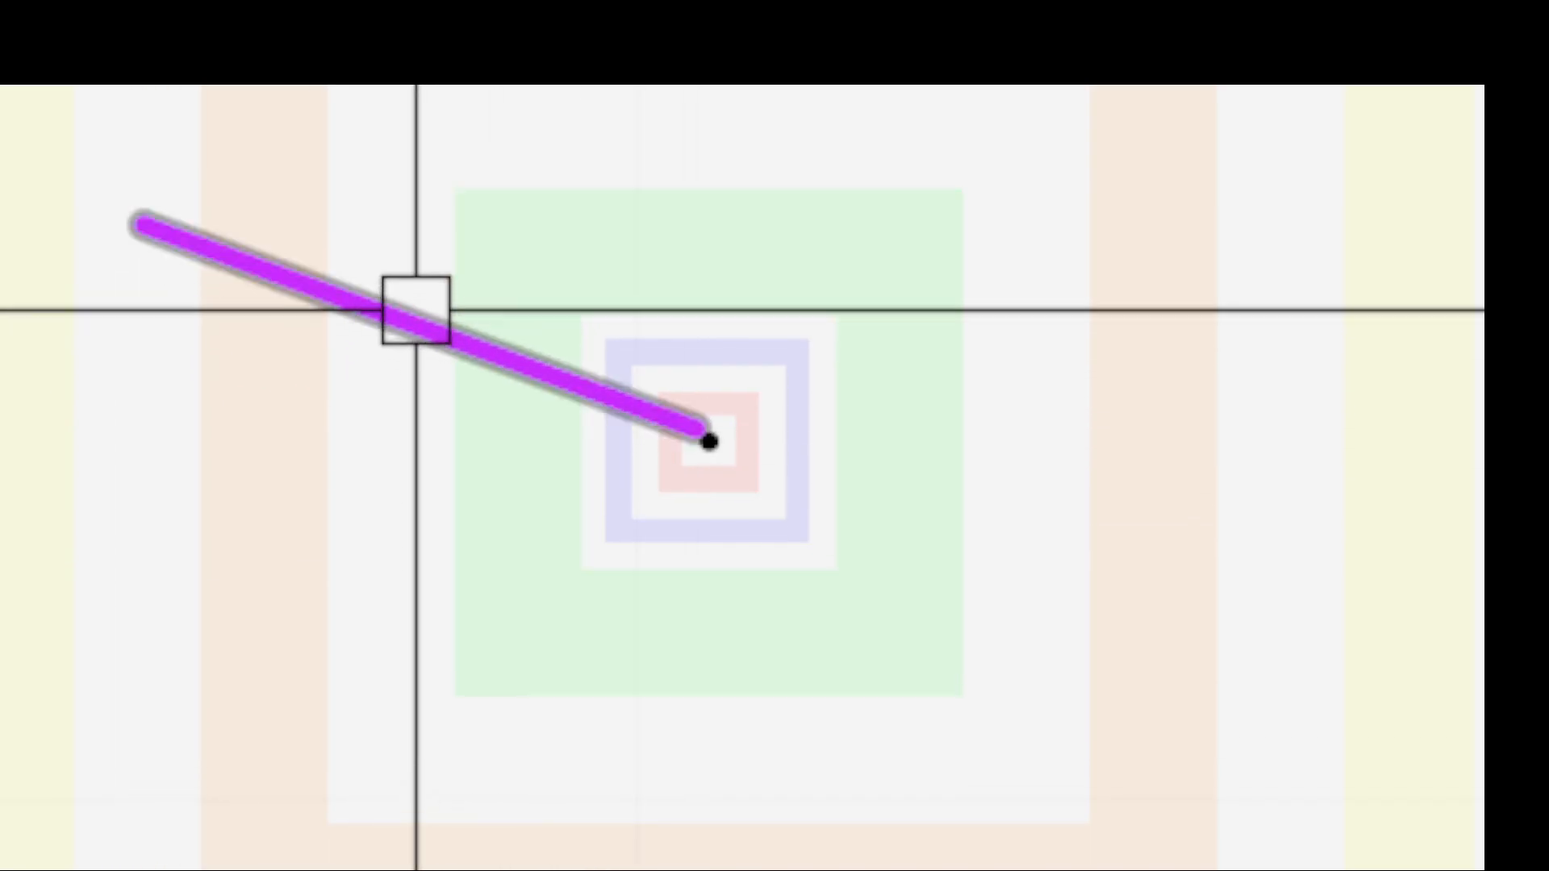
pyautogui.click(417, 310)
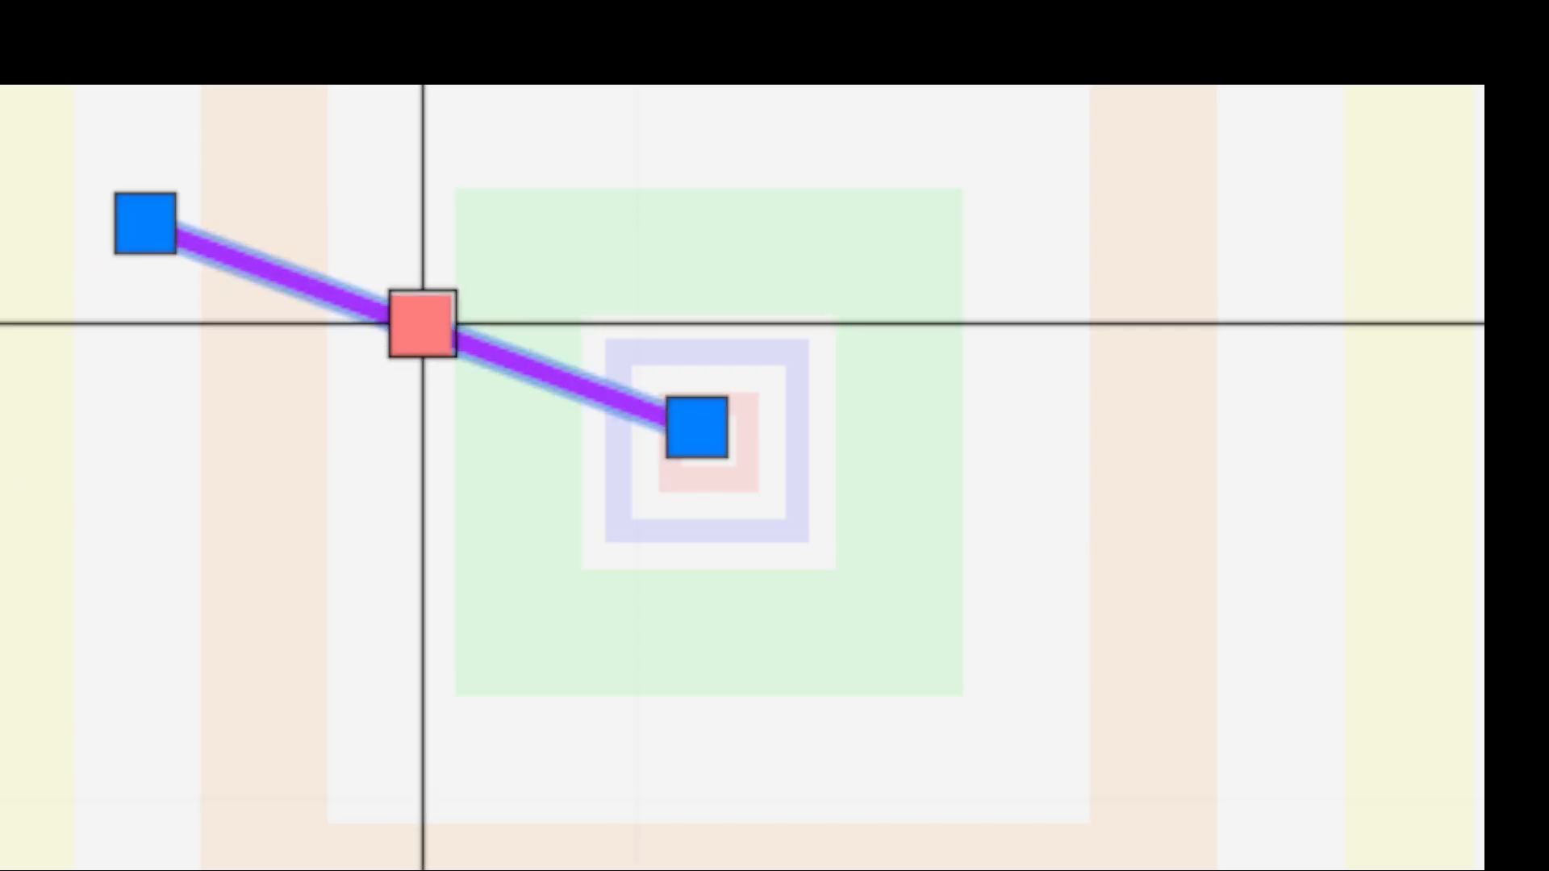
pyautogui.press('Delete')
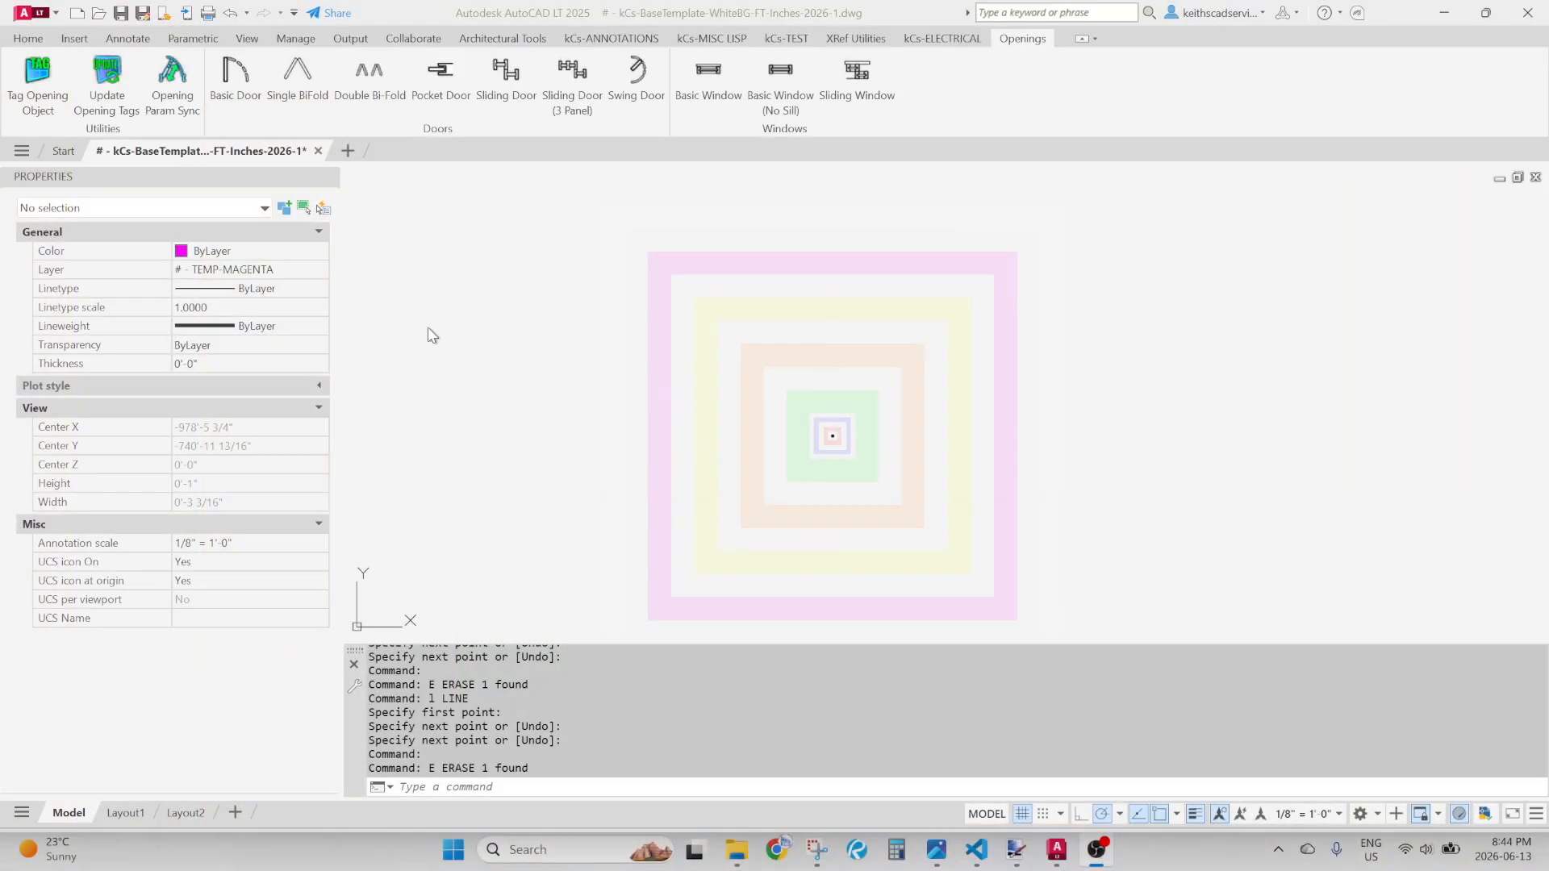
# Set the Aperture Size to its maximum in the Drafting options and apply it
pyautogui.click(1075, 324)
pyautogui.write('op')
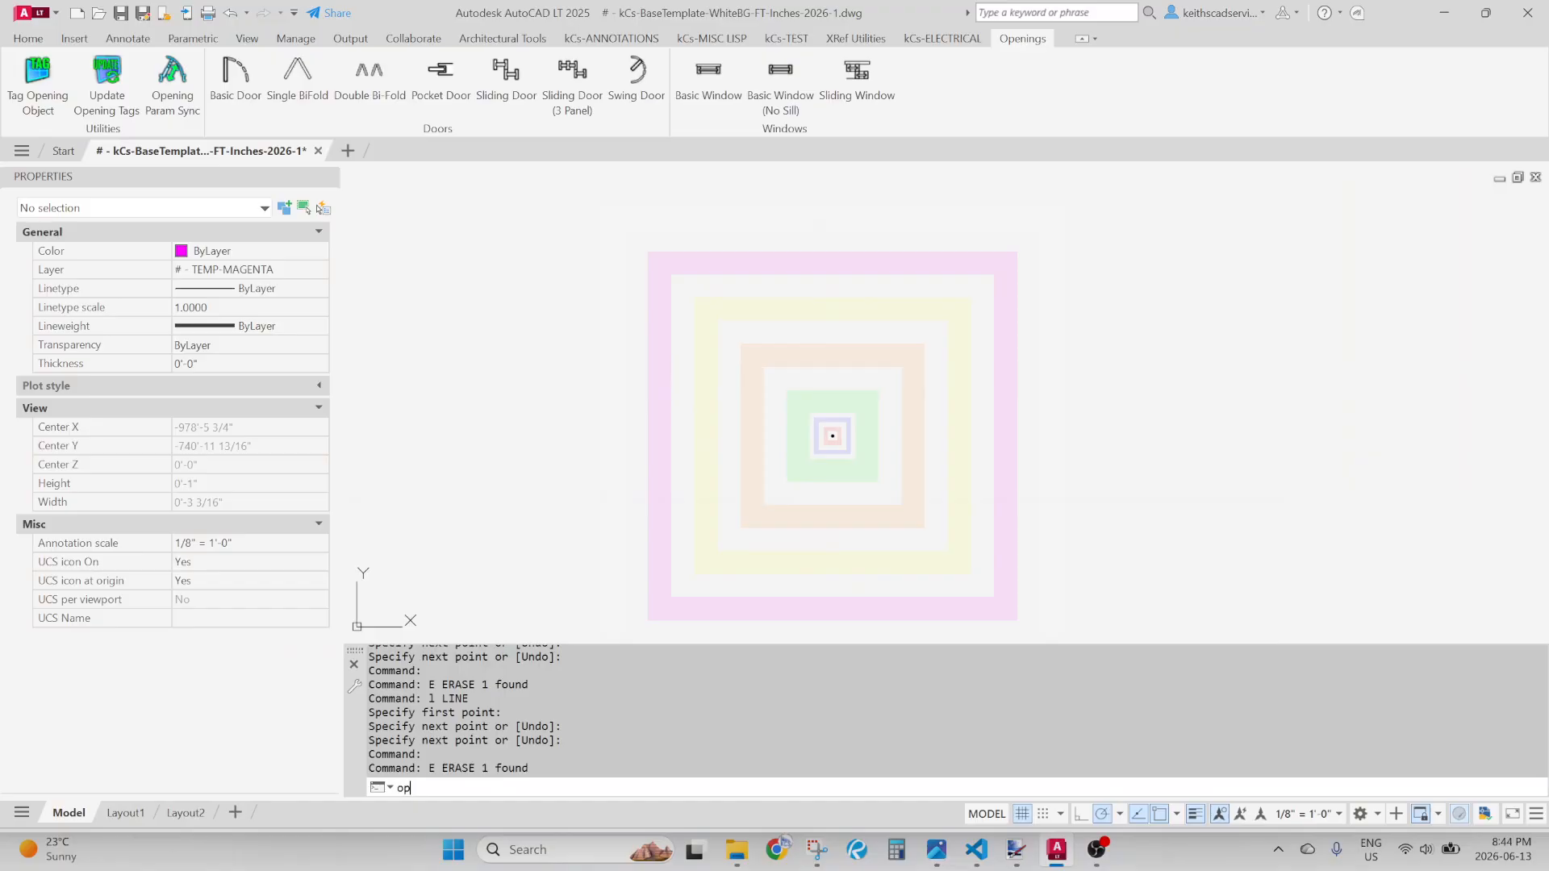
pyautogui.press('Return')
pyautogui.moveTo(911, 434); pyautogui.dragTo(1100, 434)
pyautogui.click(1034, 649)
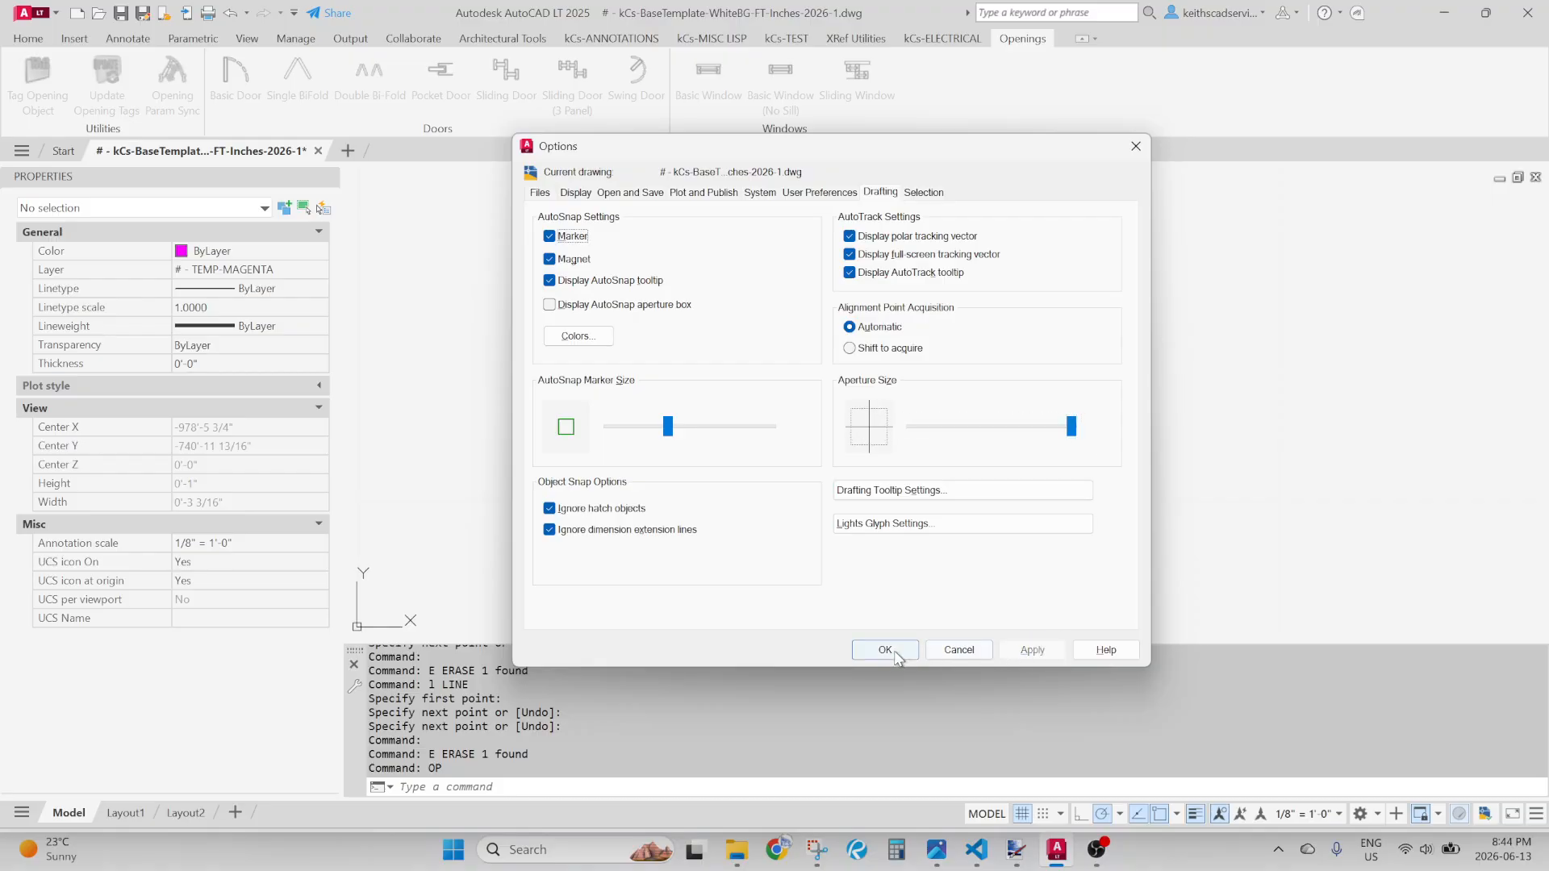
pyautogui.click(885, 650)
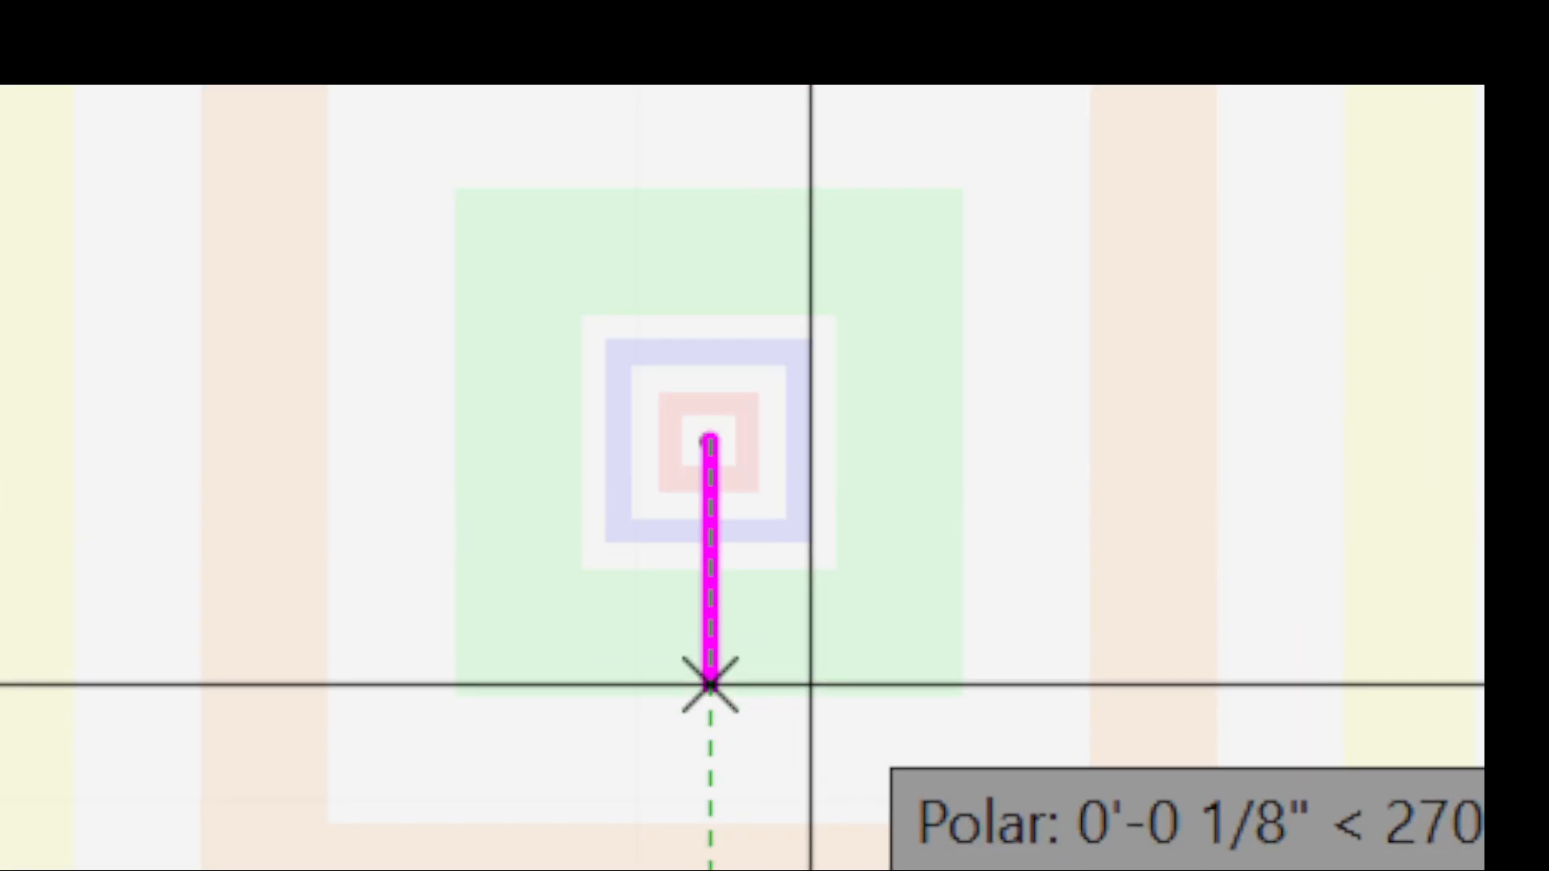
# Test the enlarged aperture by starting lines from several spots around the blue square to snap to the center point, cancelling each
pyautogui.press('Escape')
pyautogui.press('space')
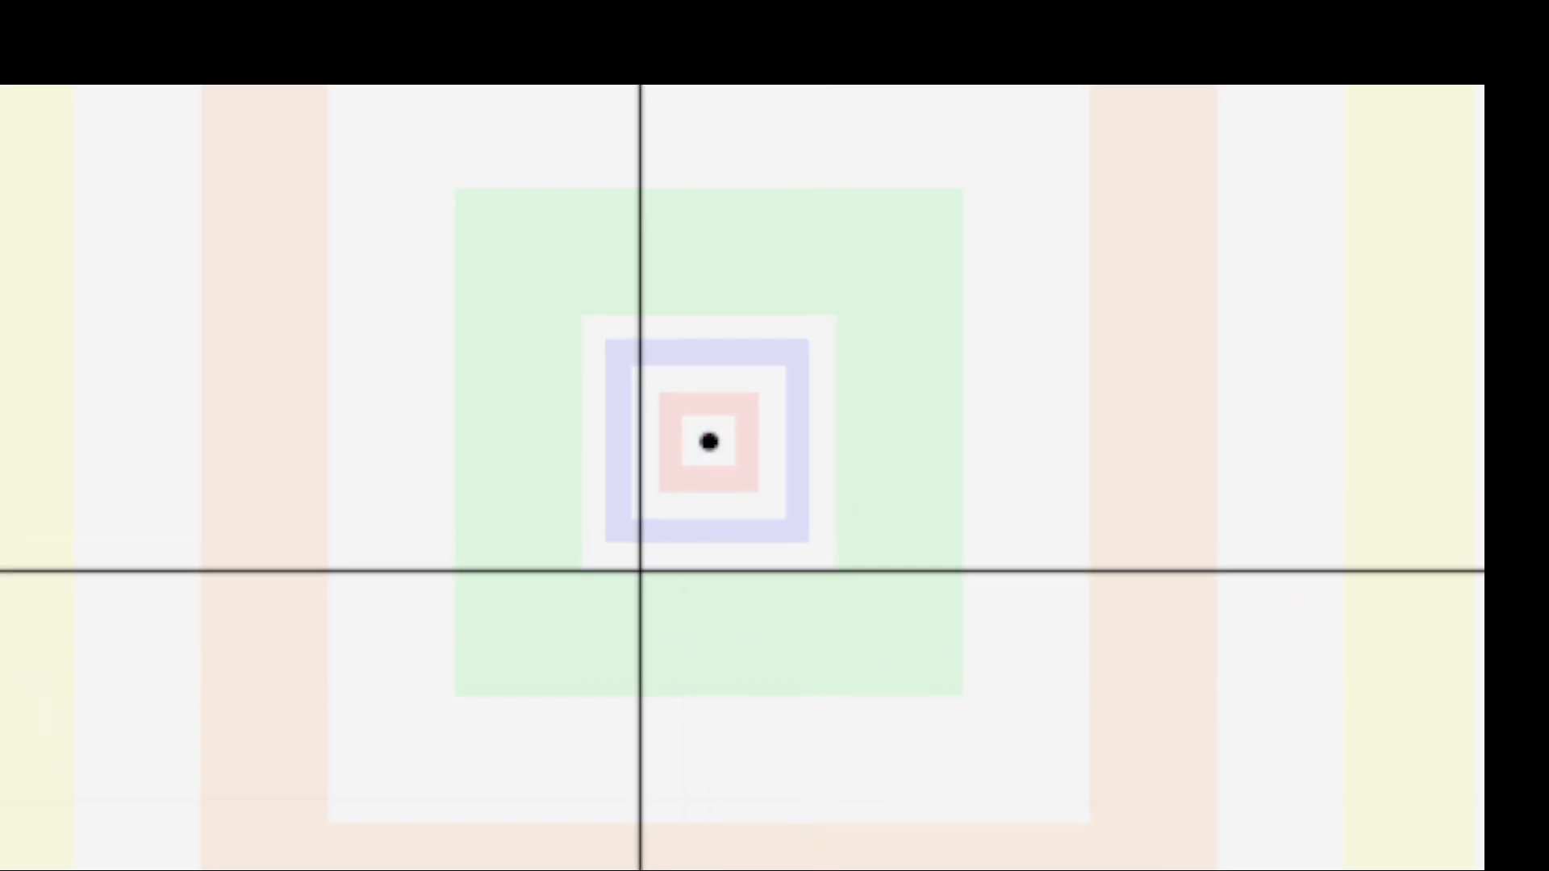
pyautogui.click(626, 487)
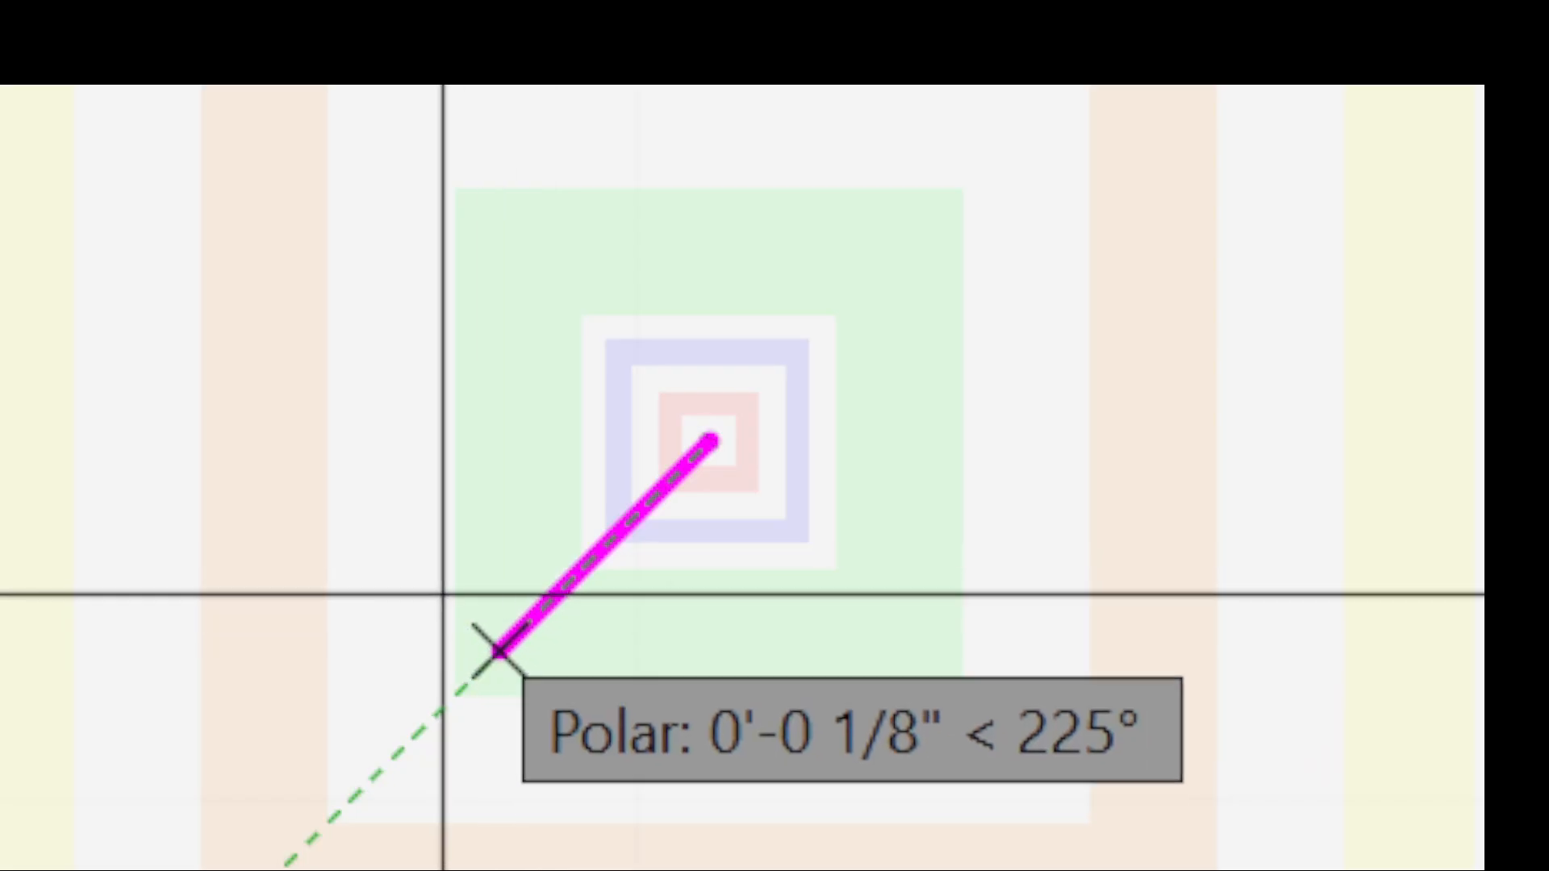
pyautogui.press('Escape')
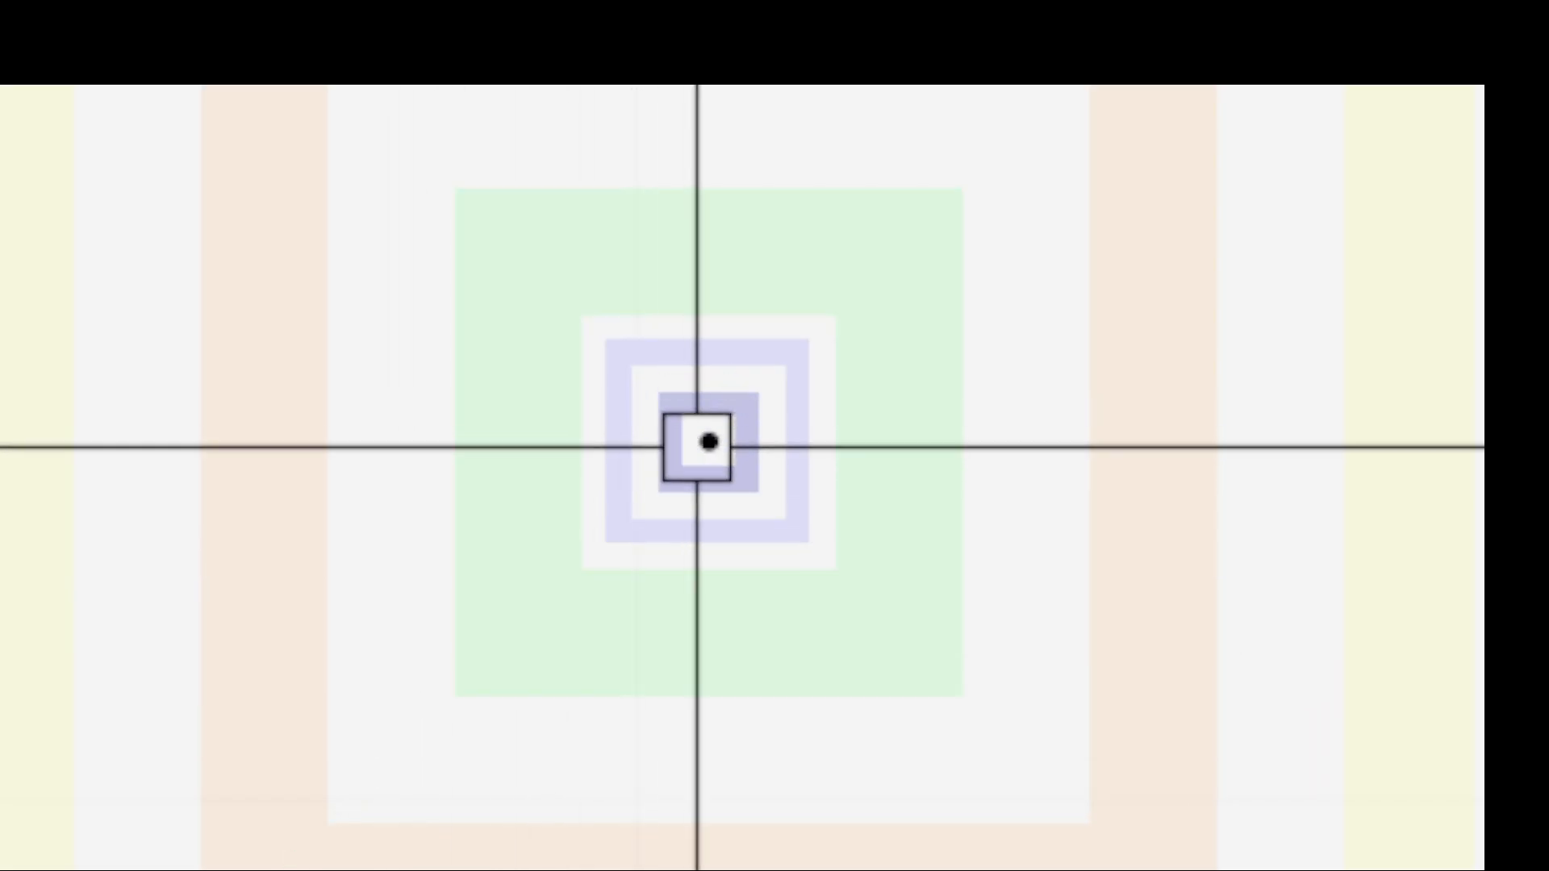
pyautogui.press('space')
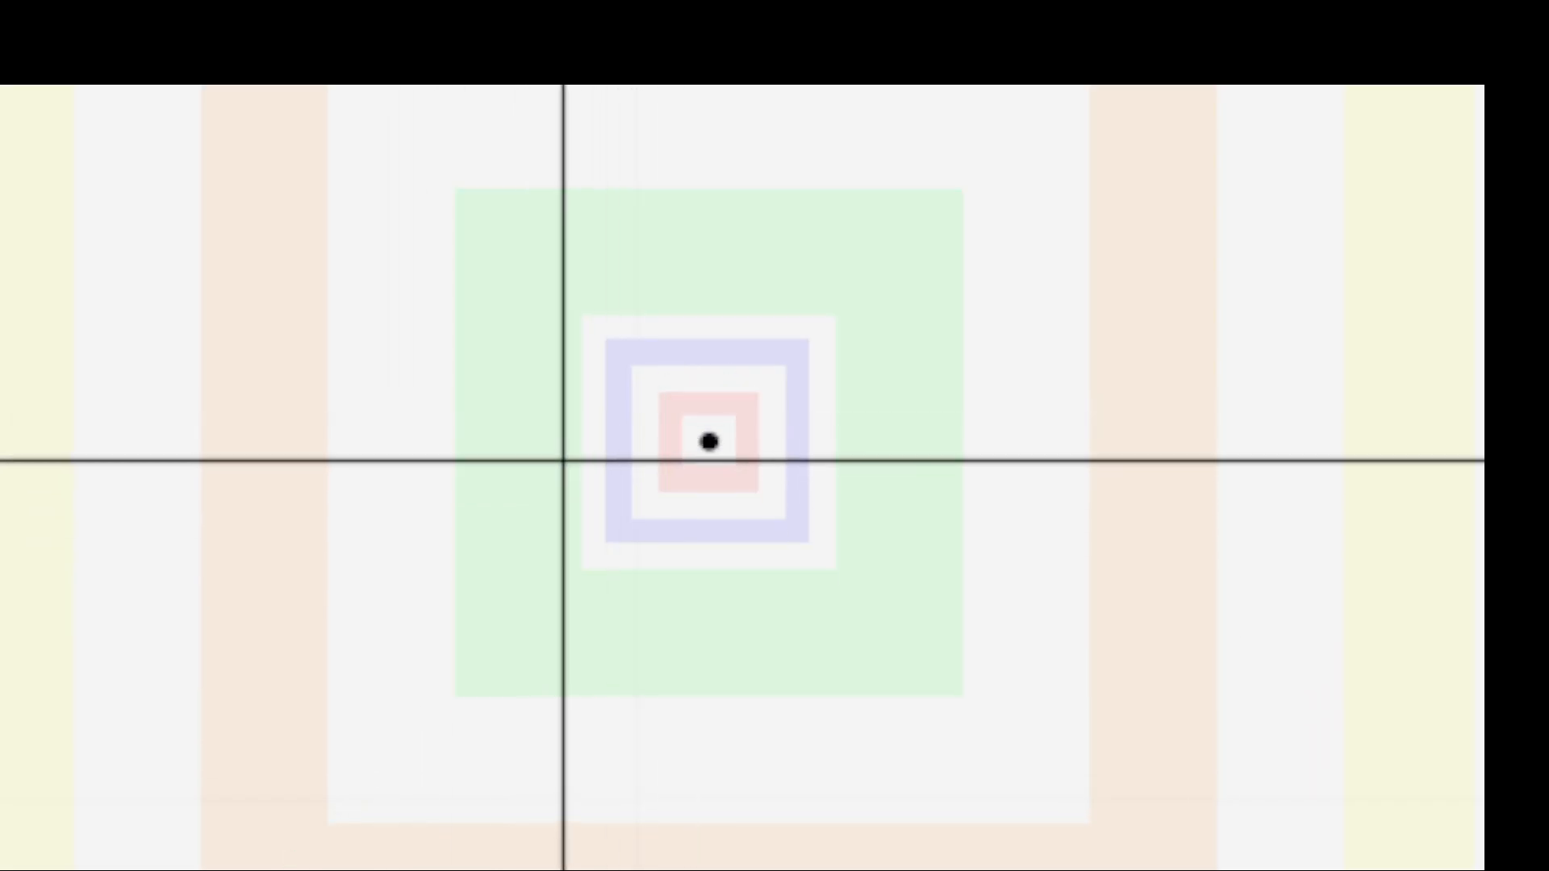
pyautogui.click(615, 422)
pyautogui.press('Escape')
pyautogui.press('space')
pyautogui.click(613, 341)
pyautogui.press('Escape')
pyautogui.press('space')
pyautogui.click(615, 343)
pyautogui.press('Escape')
pyautogui.click(793, 373)
pyautogui.press('Escape')
pyautogui.press('space')
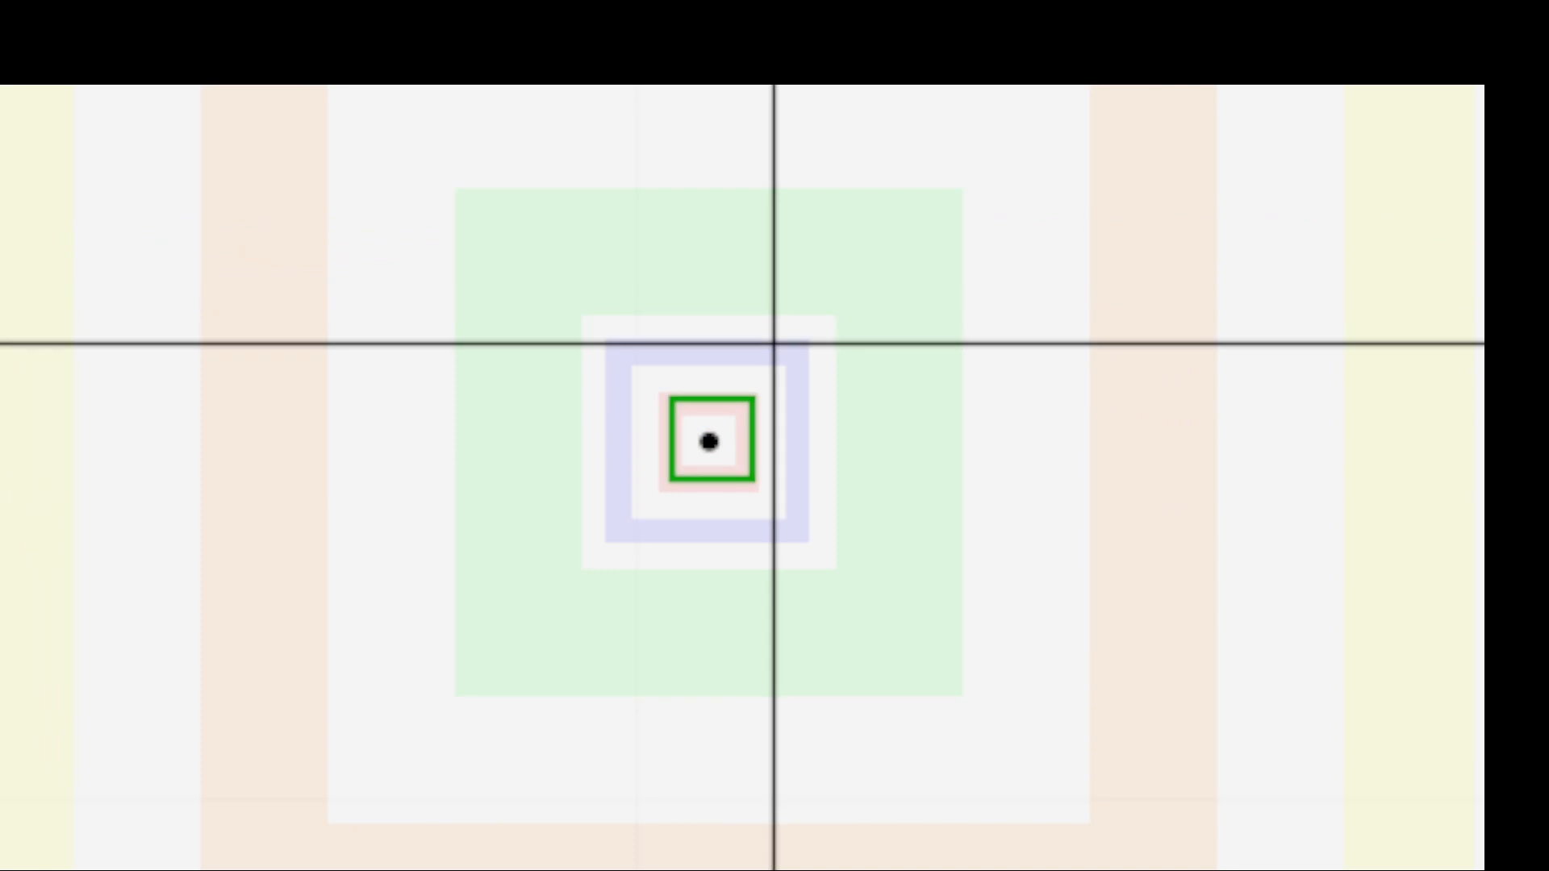
pyautogui.click(775, 344)
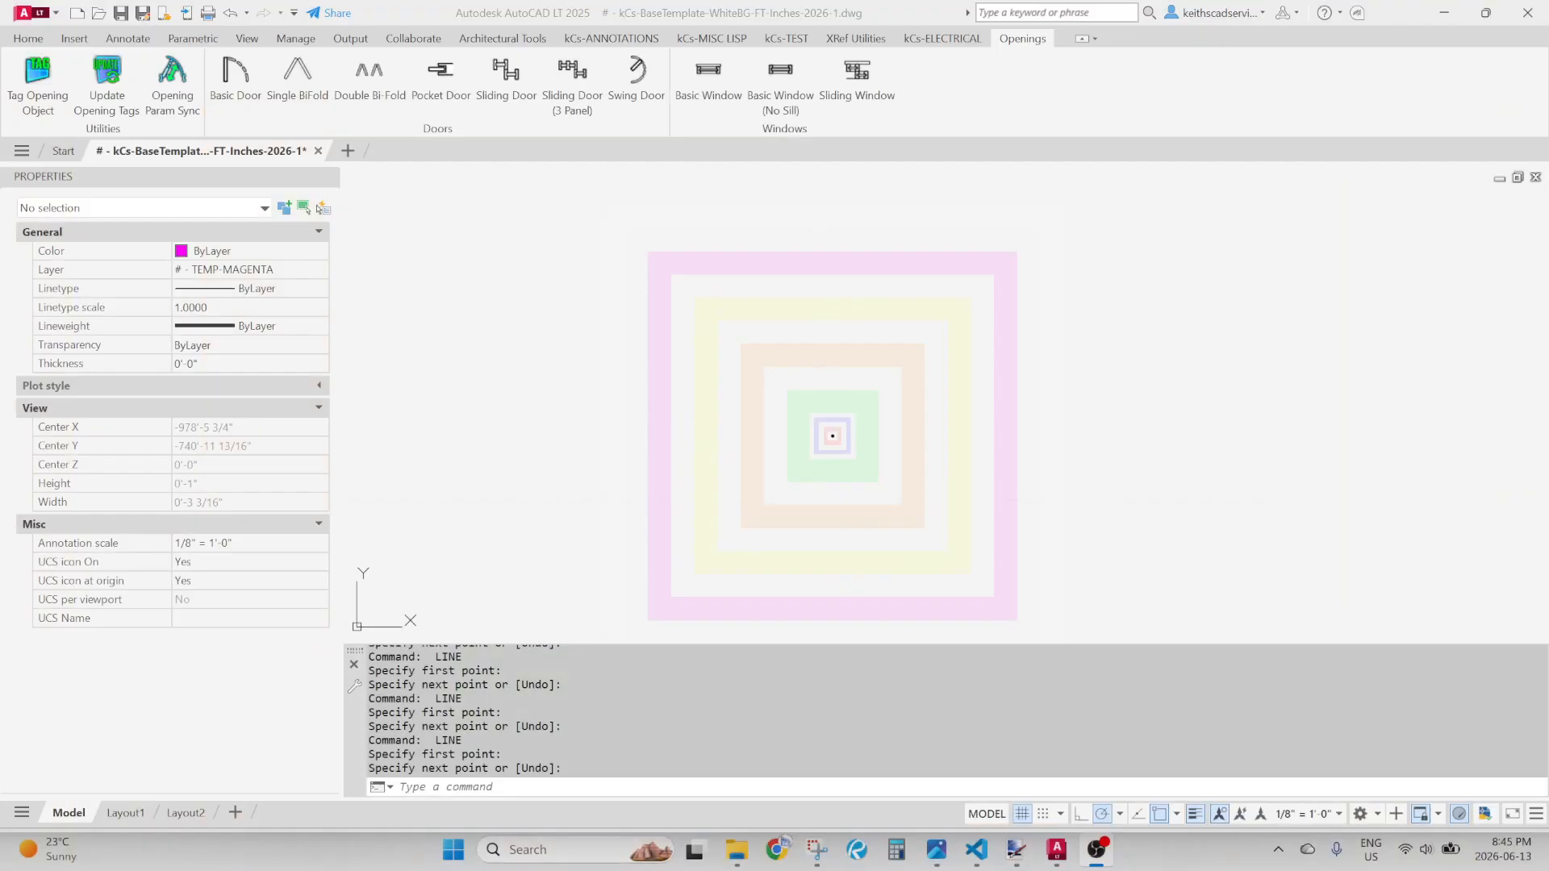
# Set the Aperture Size to its minimum in the Drafting options and accept the change
pyautogui.write('OP')
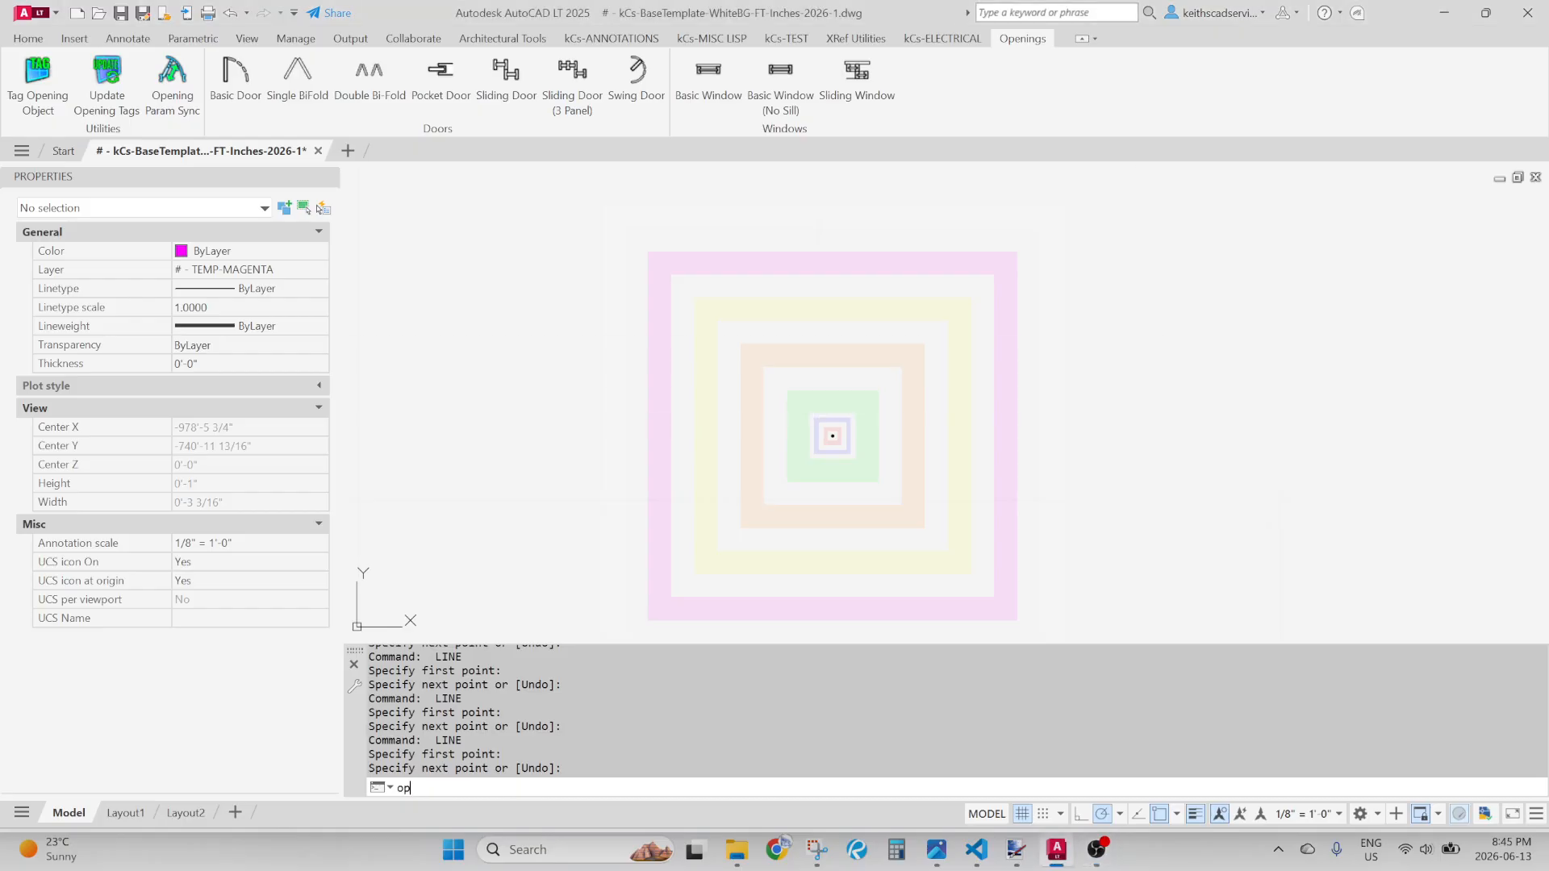
pyautogui.press('Return')
pyautogui.moveTo(1060, 431); pyautogui.dragTo(880, 431)
pyautogui.click(899, 651)
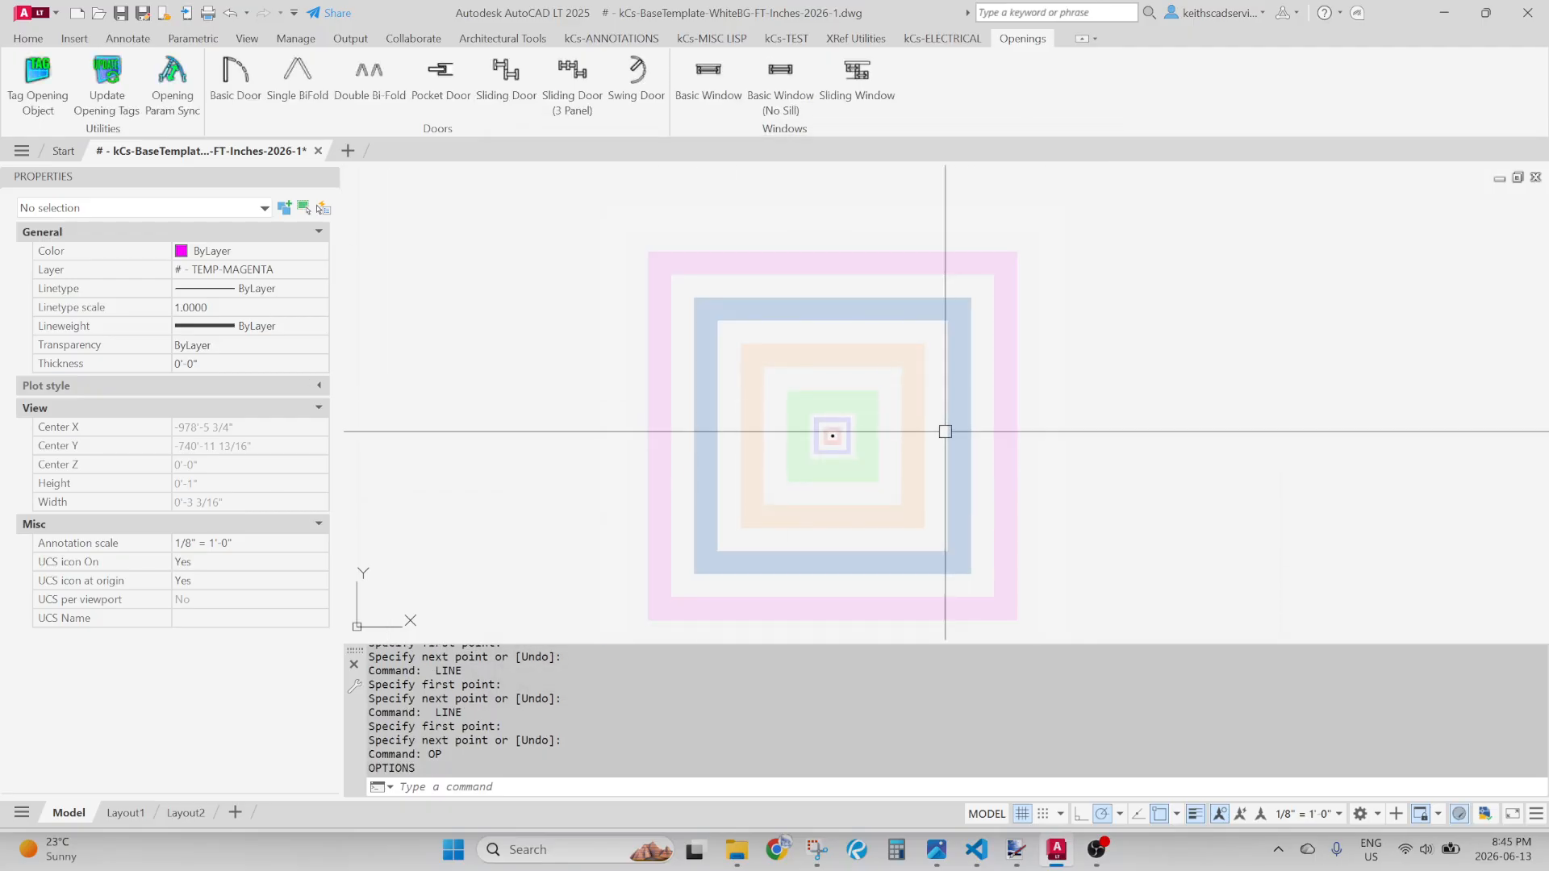
# Draw a test line from just below and left of the center point to the orange square's left edge
pyautogui.write('l')
pyautogui.press('Return')
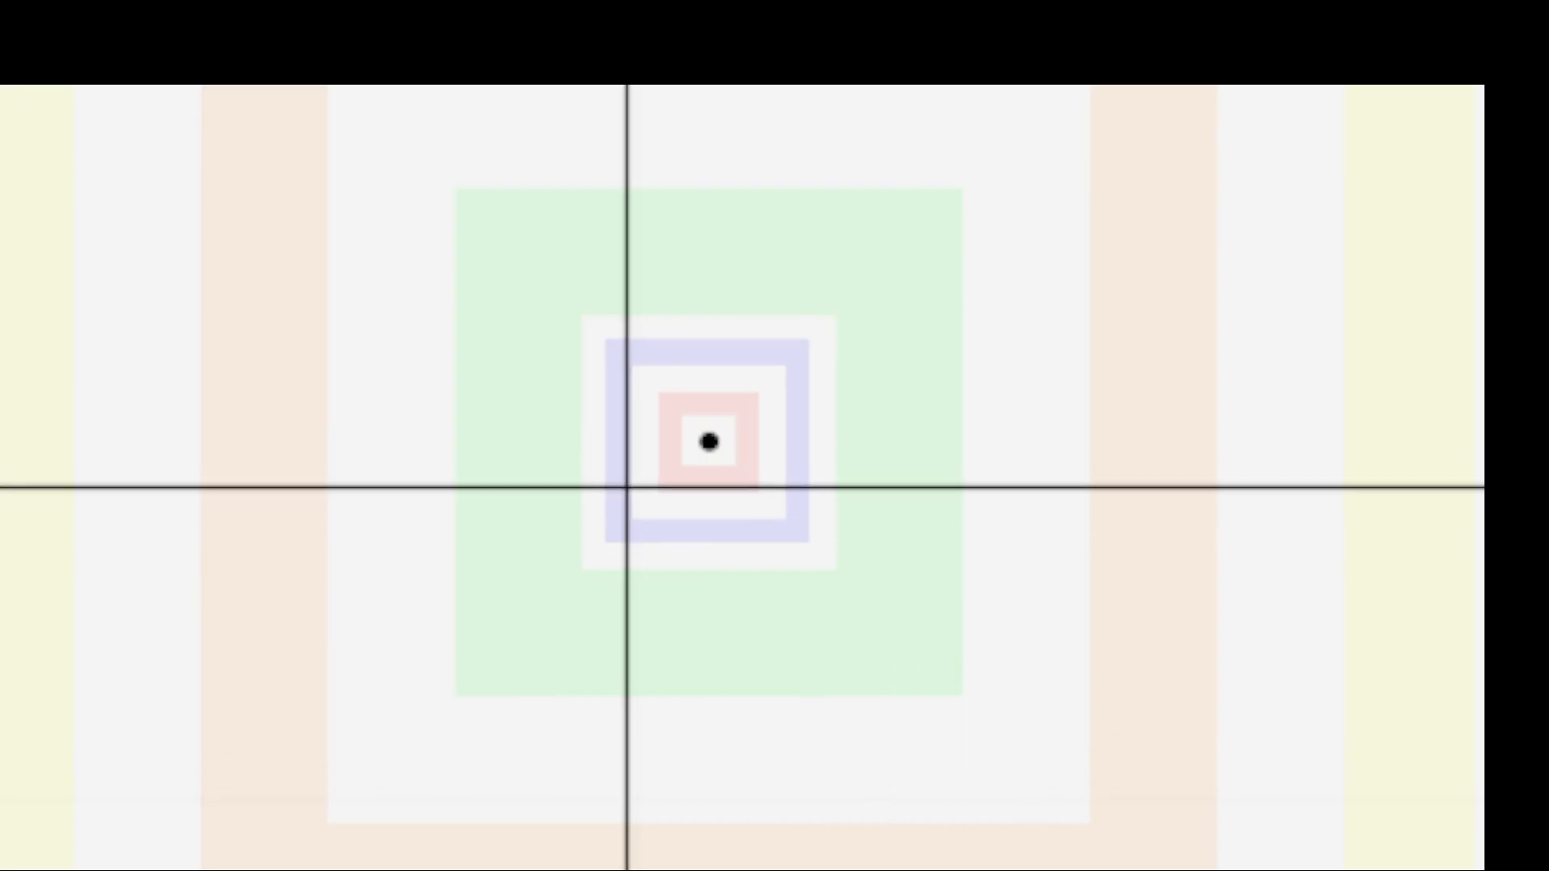
pyautogui.click(687, 478)
pyautogui.click(194, 668)
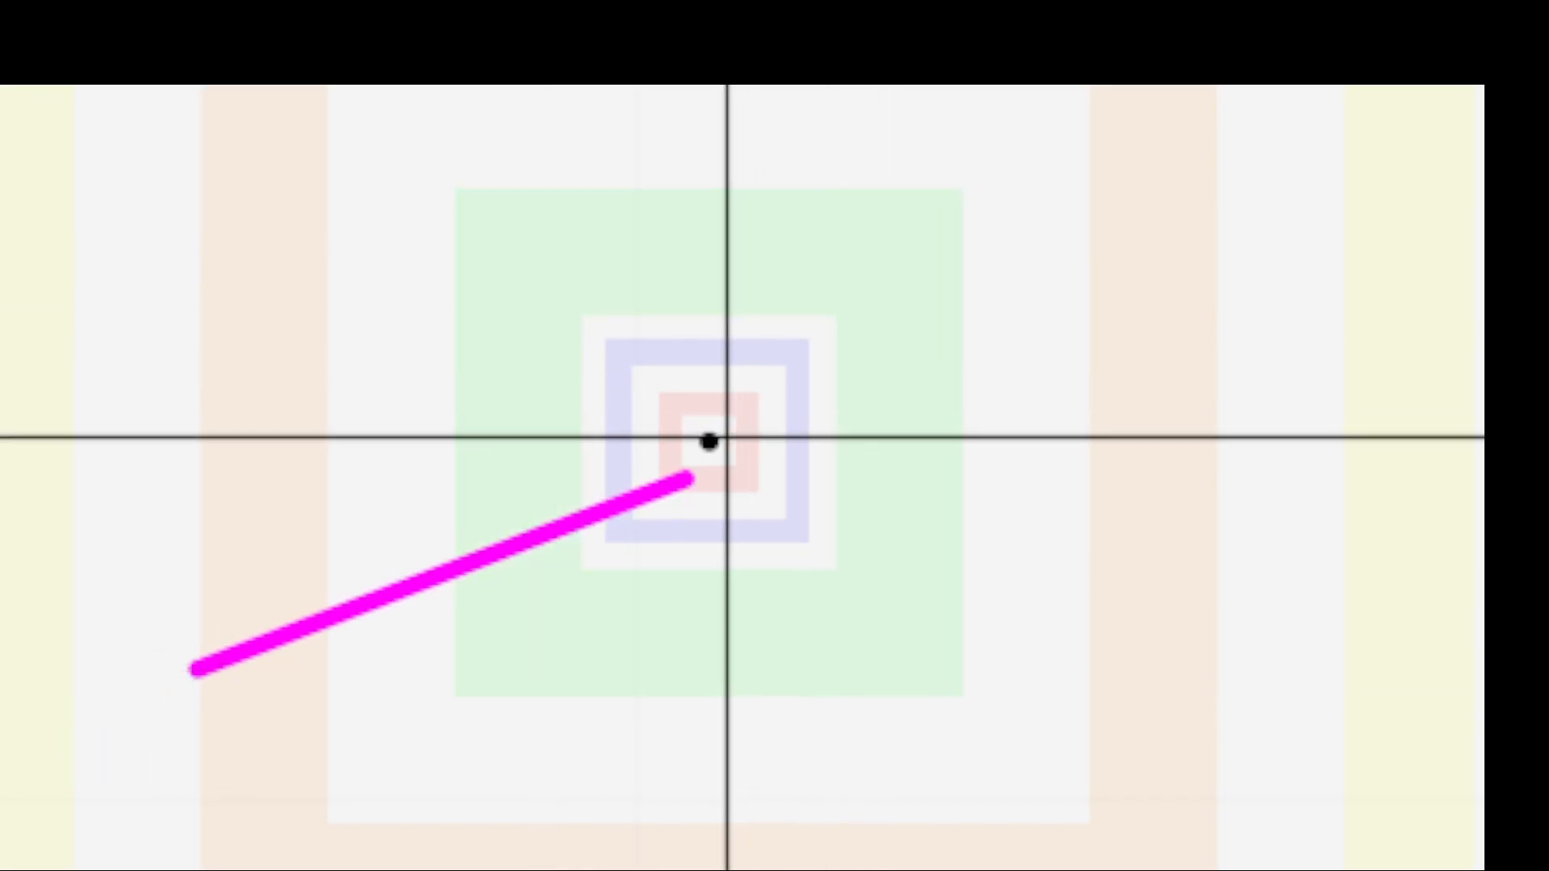
# Try more test lines from just right of the center point and from outside the green square's right side, cancelling the command
pyautogui.click(725, 438)
pyautogui.click(1029, 576)
pyautogui.click(727, 438)
pyautogui.click(1030, 574)
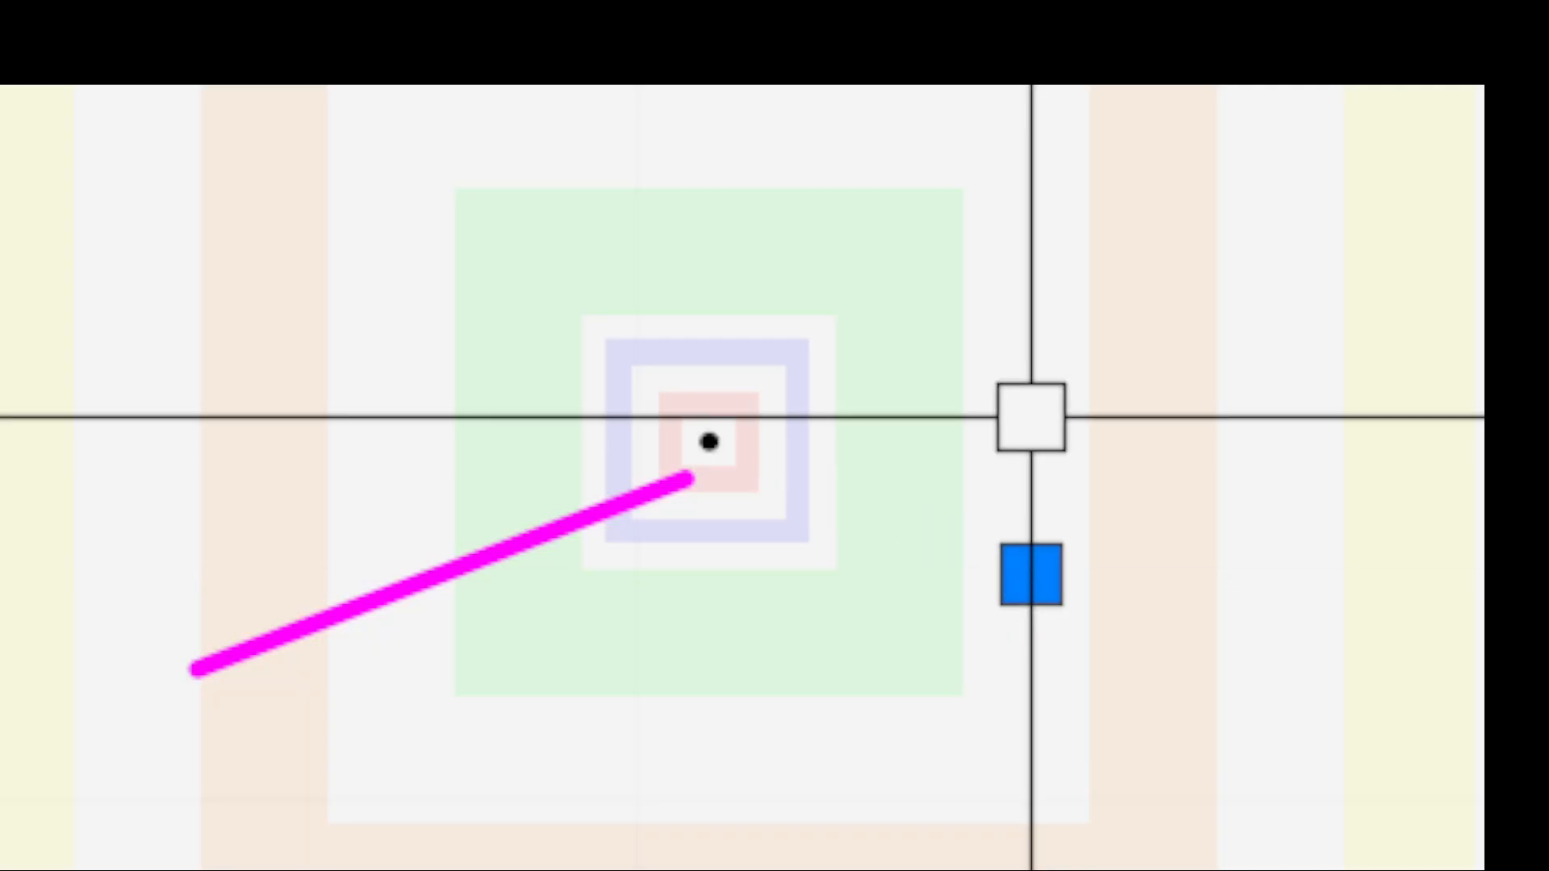
pyautogui.press('Escape')
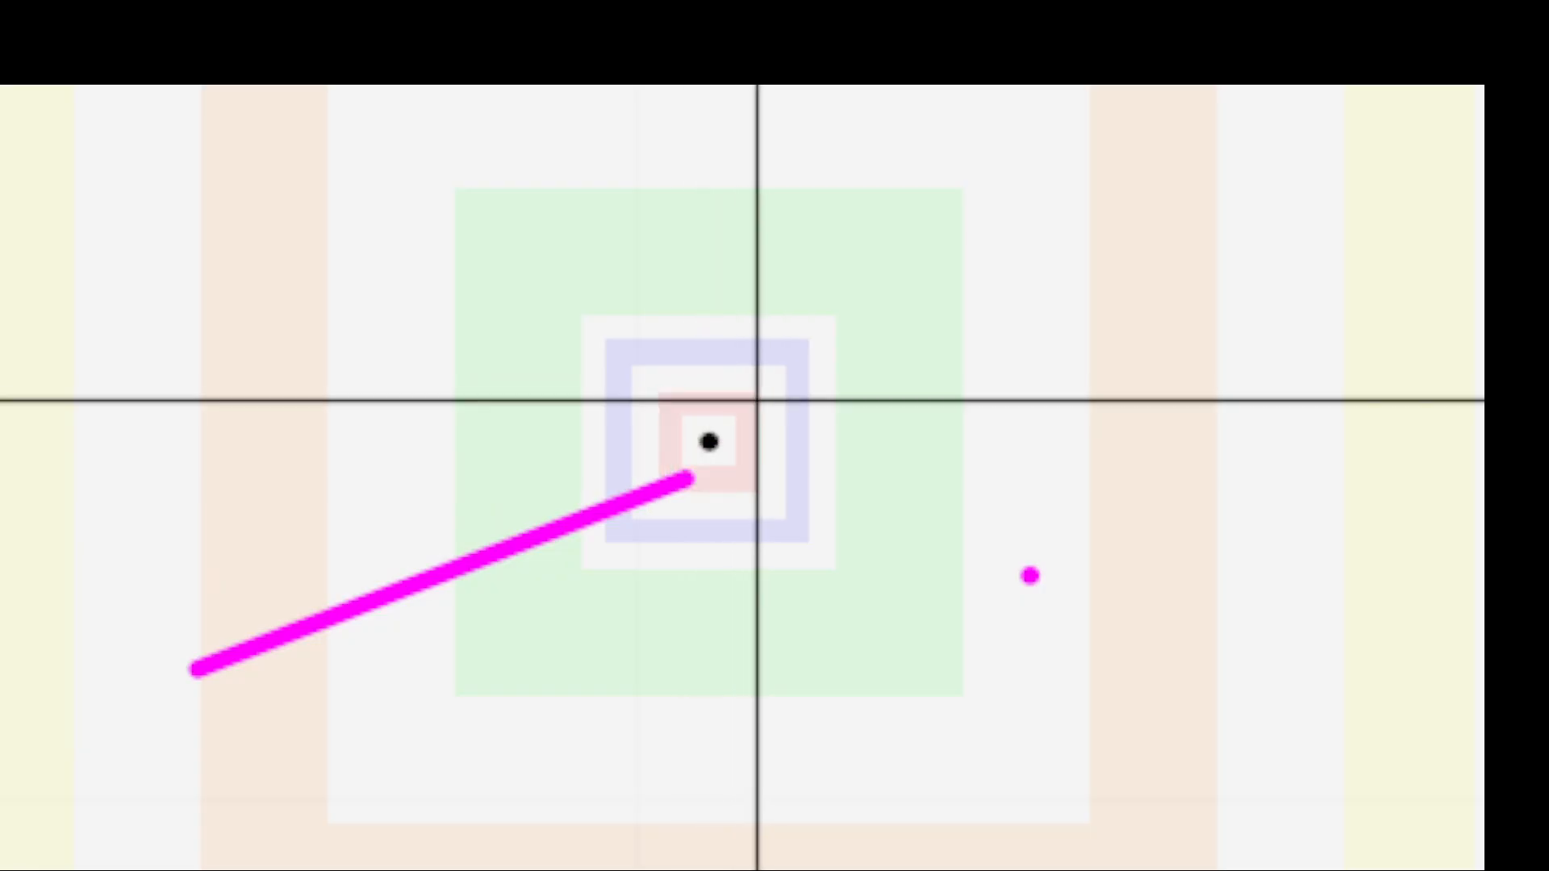
pyautogui.press('Return')
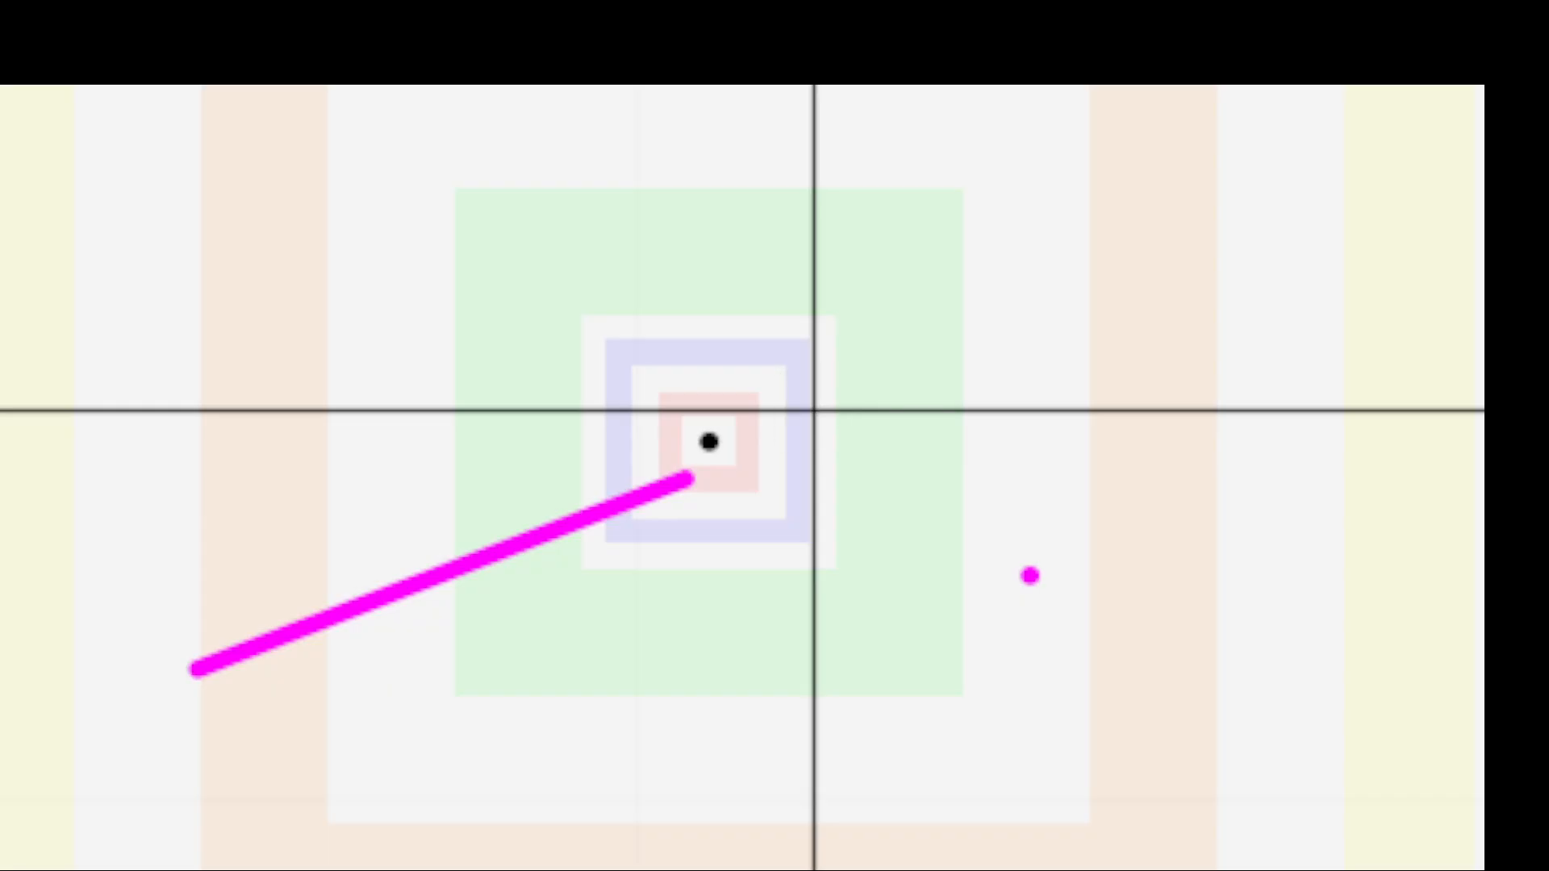
pyautogui.click(1000, 387)
pyautogui.press('Return')
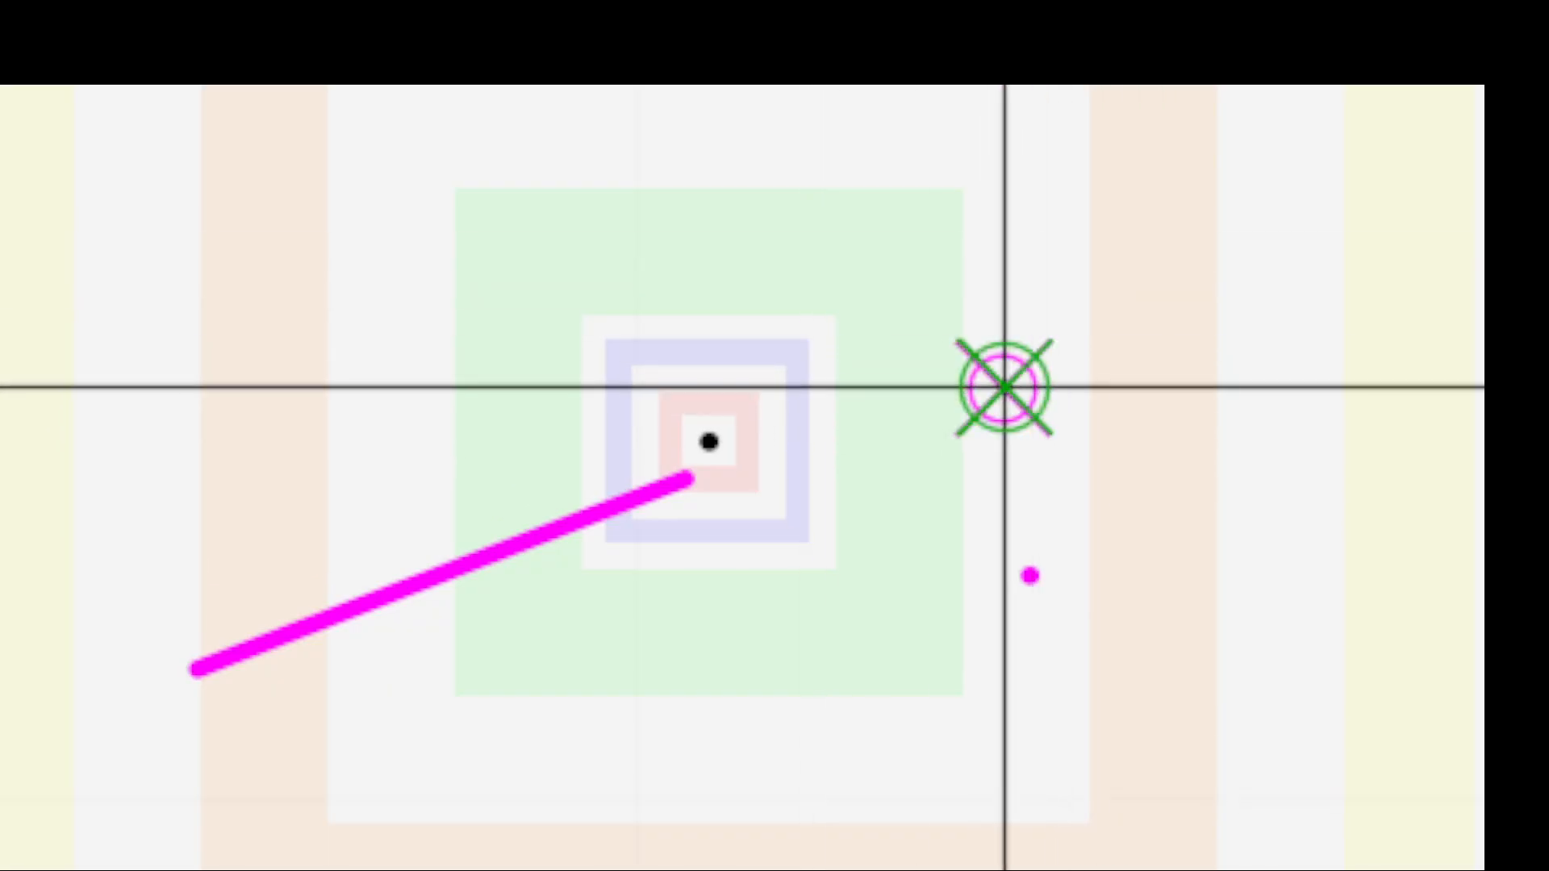
pyautogui.press('Escape')
# Erase the stray marks right of the green square and the magenta test line
pyautogui.click(1026, 413)
pyautogui.press('Delete')
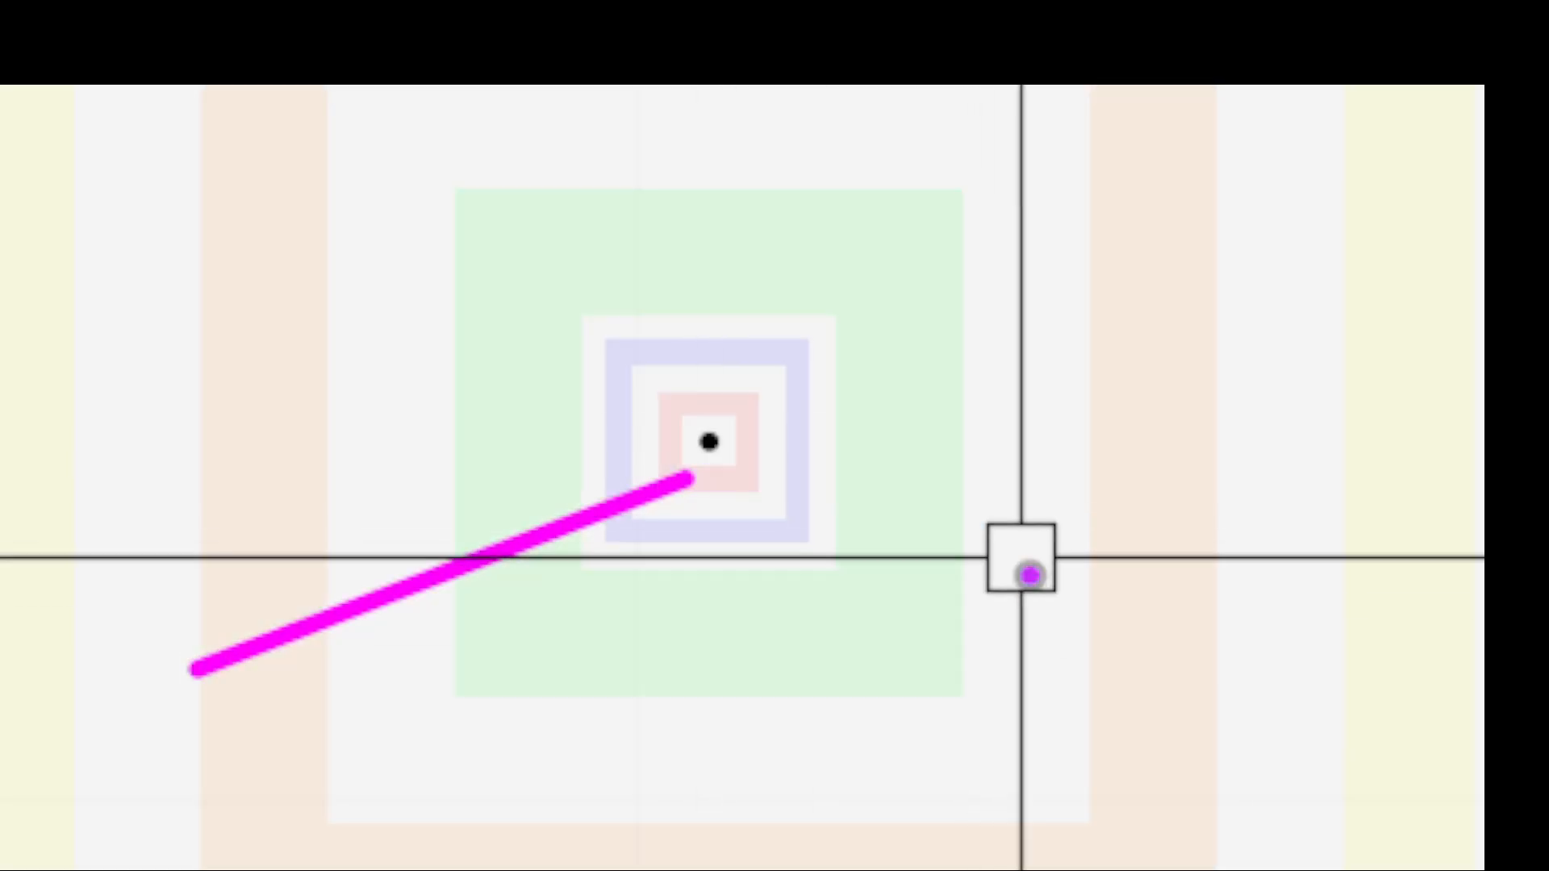
pyautogui.click(1021, 558)
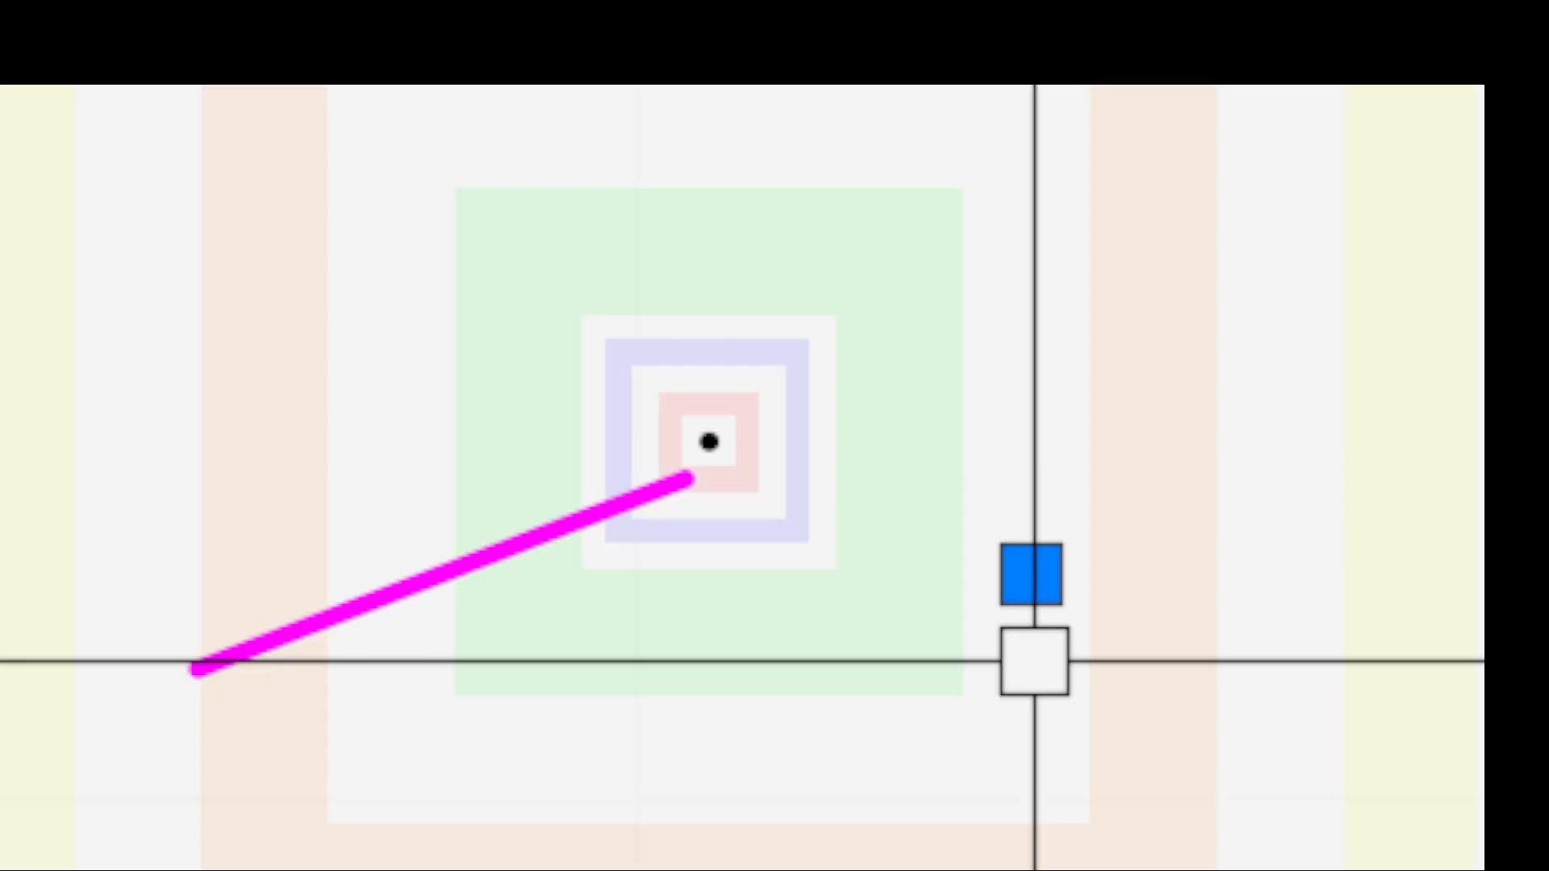
pyautogui.press('Delete')
pyautogui.click(581, 491)
pyautogui.press('Delete')
# Try a test line from just right of the center point to the orange square's right side, and erase it
pyautogui.write('l')
pyautogui.press('Return')
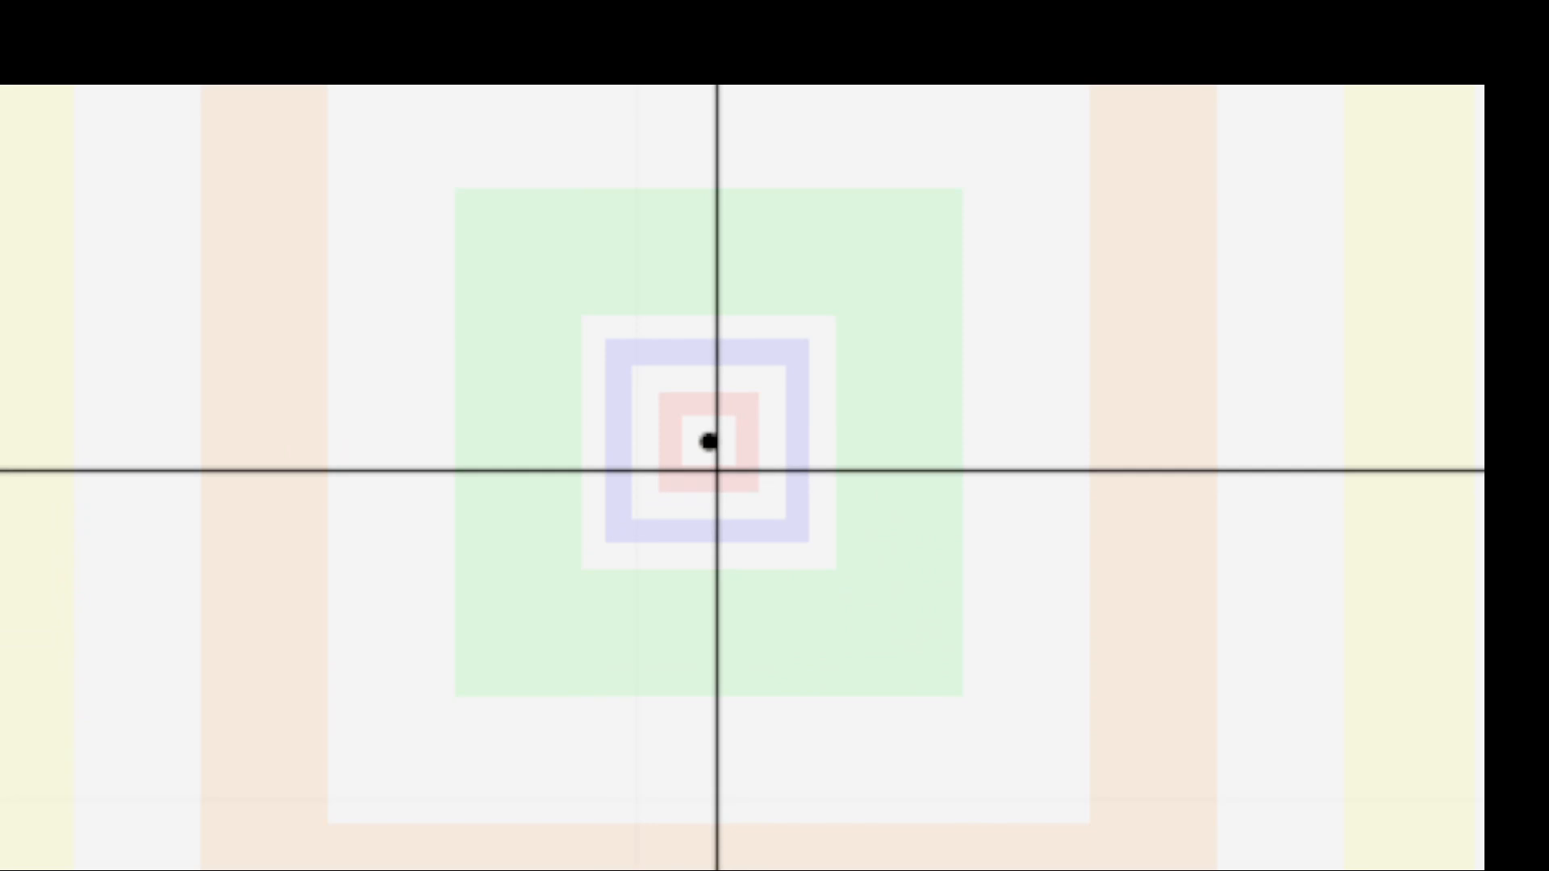
pyautogui.click(726, 449)
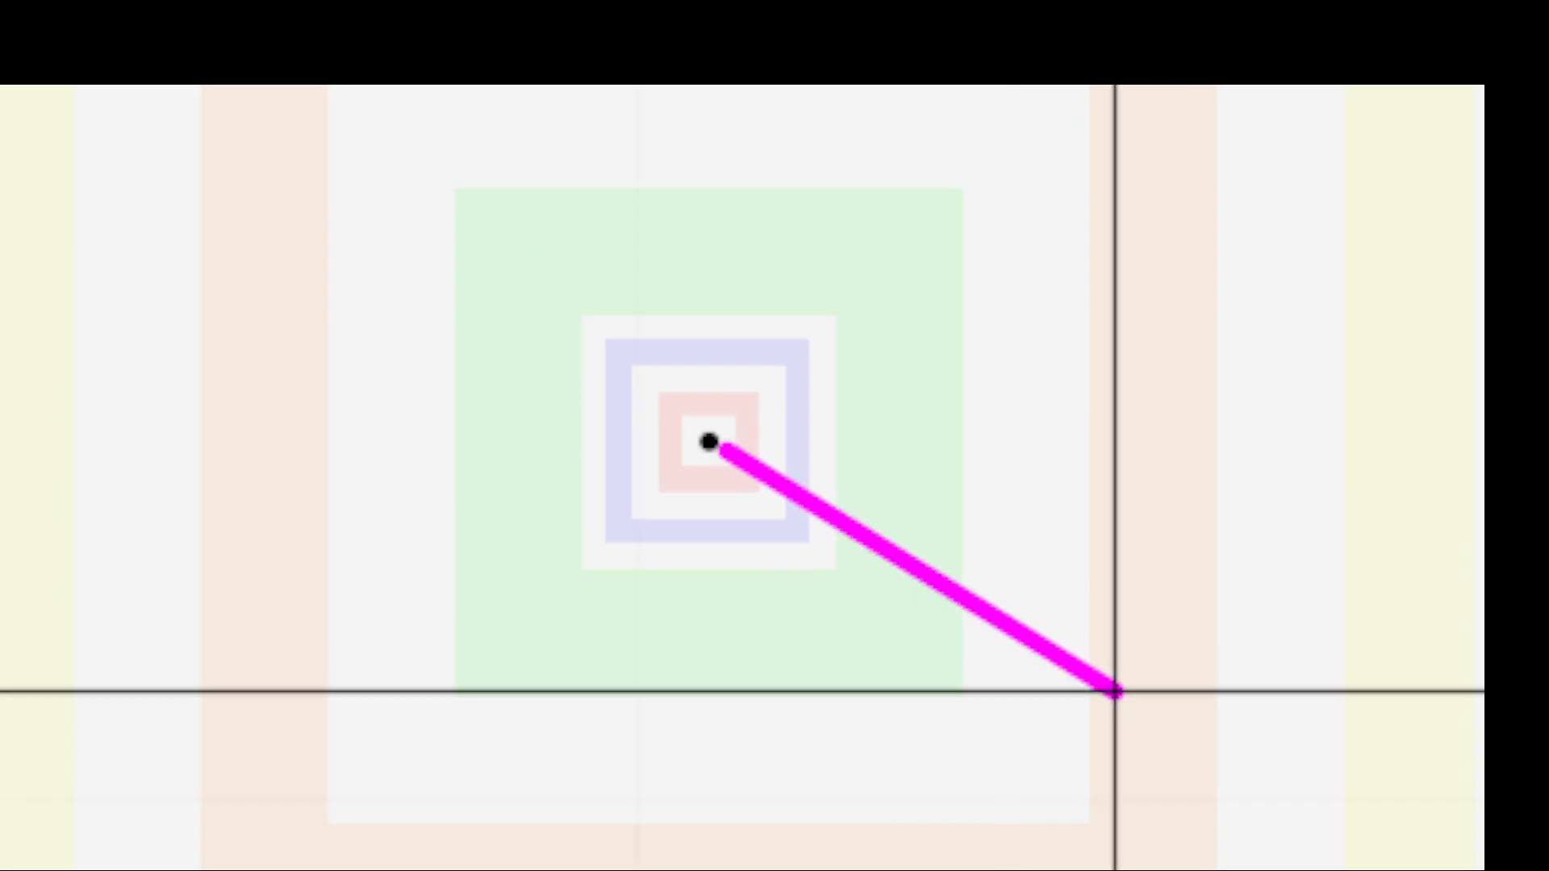
pyautogui.click(997, 769)
pyautogui.click(911, 698)
pyautogui.press('Delete')
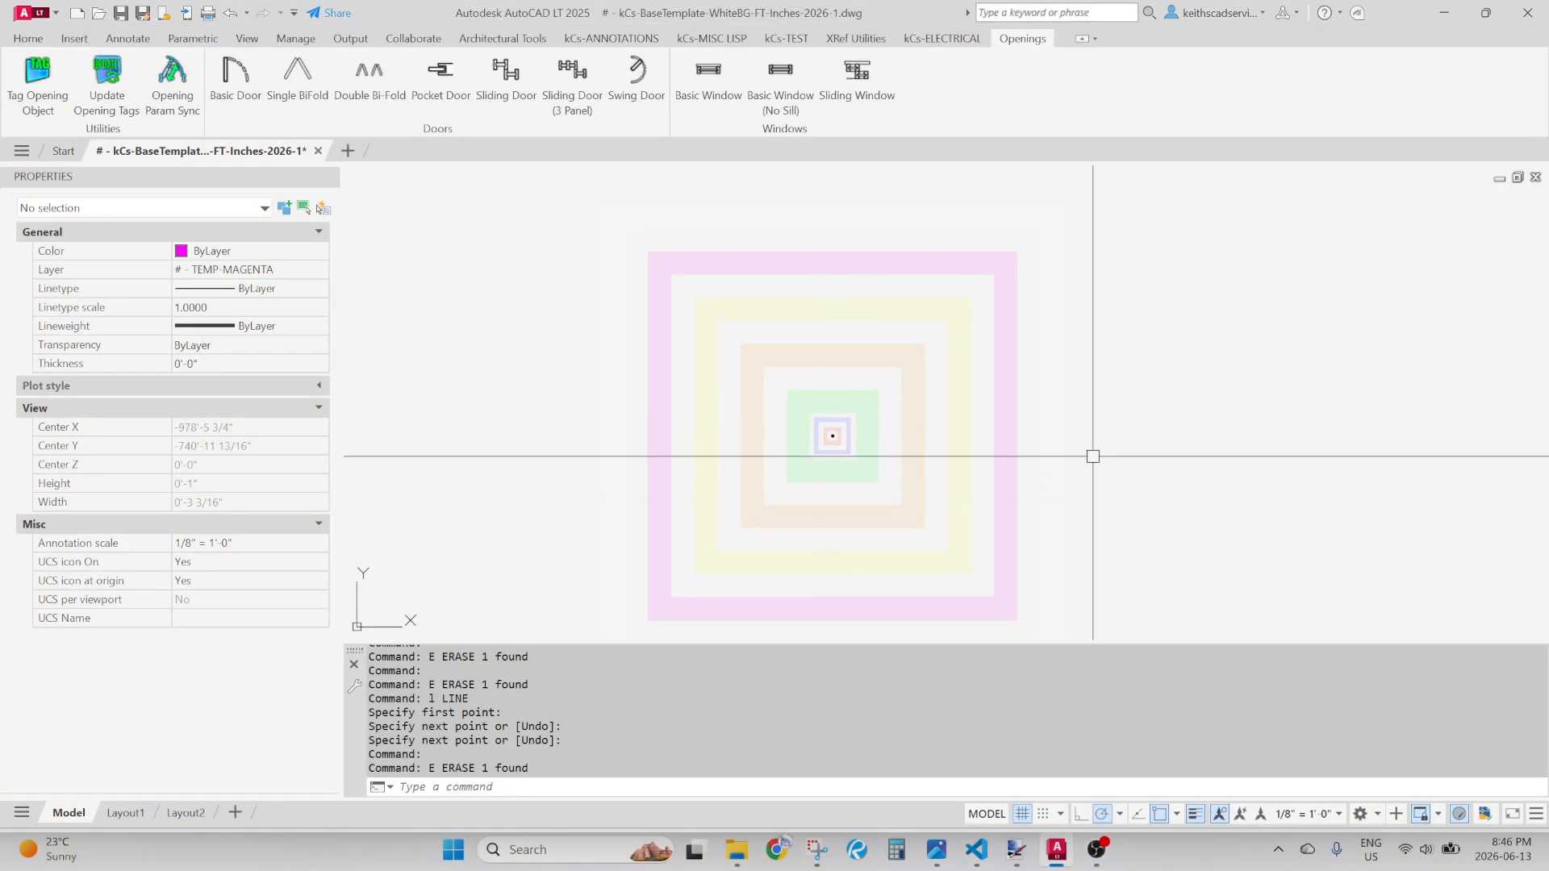
# Set the Aperture Size to about a third of its range, apply it, and slightly reduce the AutoSnap Marker Size
pyautogui.write('OP')
pyautogui.press('Return')
pyautogui.moveTo(913, 438); pyautogui.dragTo(963, 440)
pyautogui.click(1032, 649)
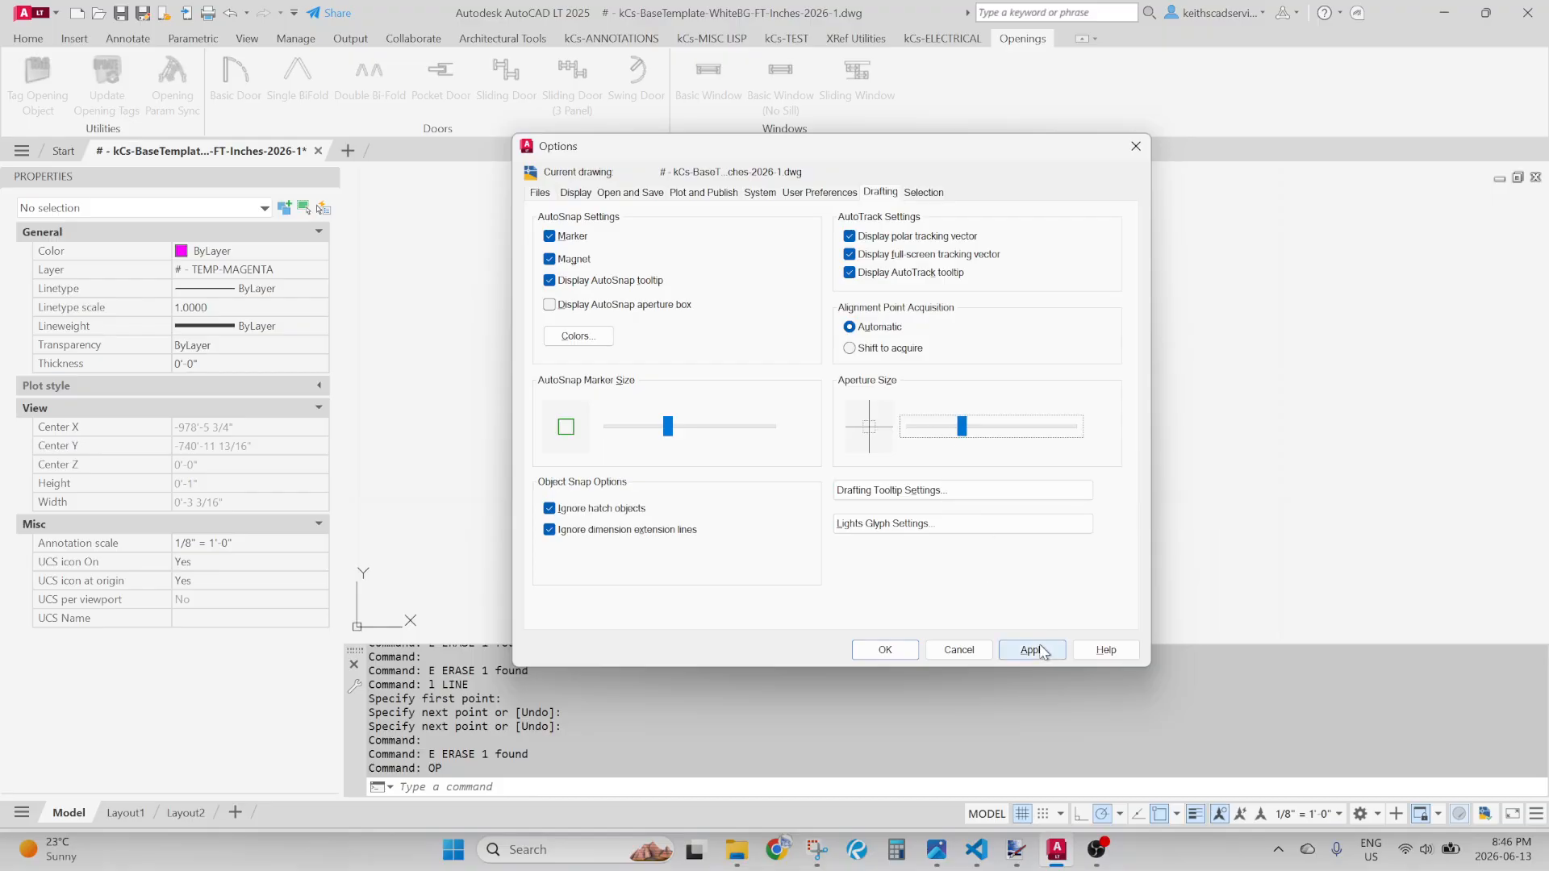
pyautogui.moveTo(674, 436); pyautogui.dragTo(655, 435)
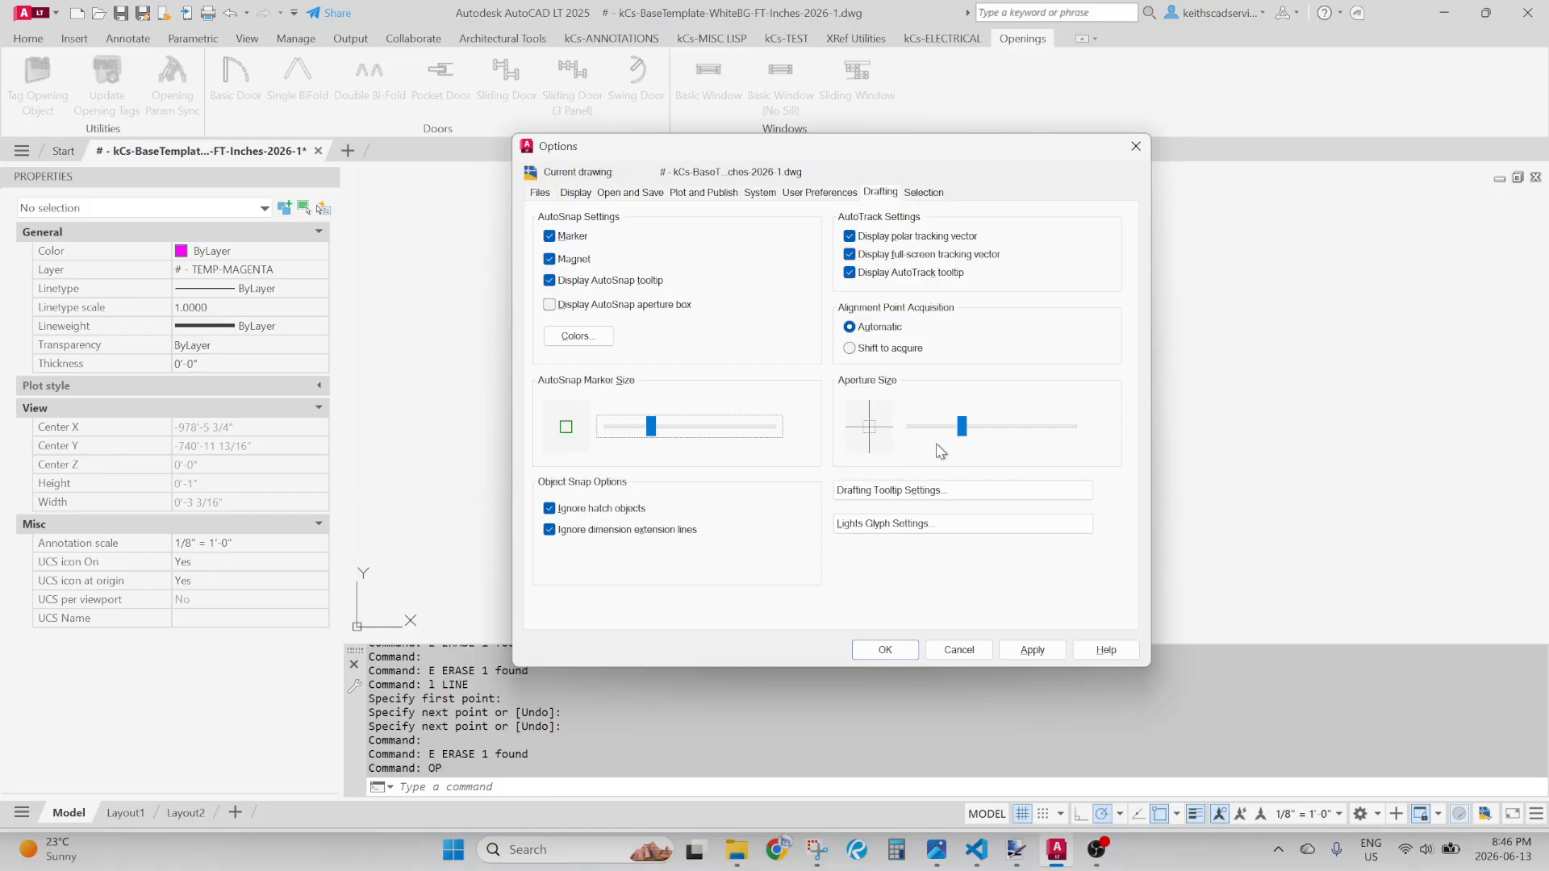
# Compare the AutoSnap Marker Size and Aperture Size at maximum, set both to about a quarter of their ranges, and accept
pyautogui.moveTo(650, 428); pyautogui.dragTo(771, 428)
pyautogui.moveTo(964, 435); pyautogui.dragTo(1098, 445)
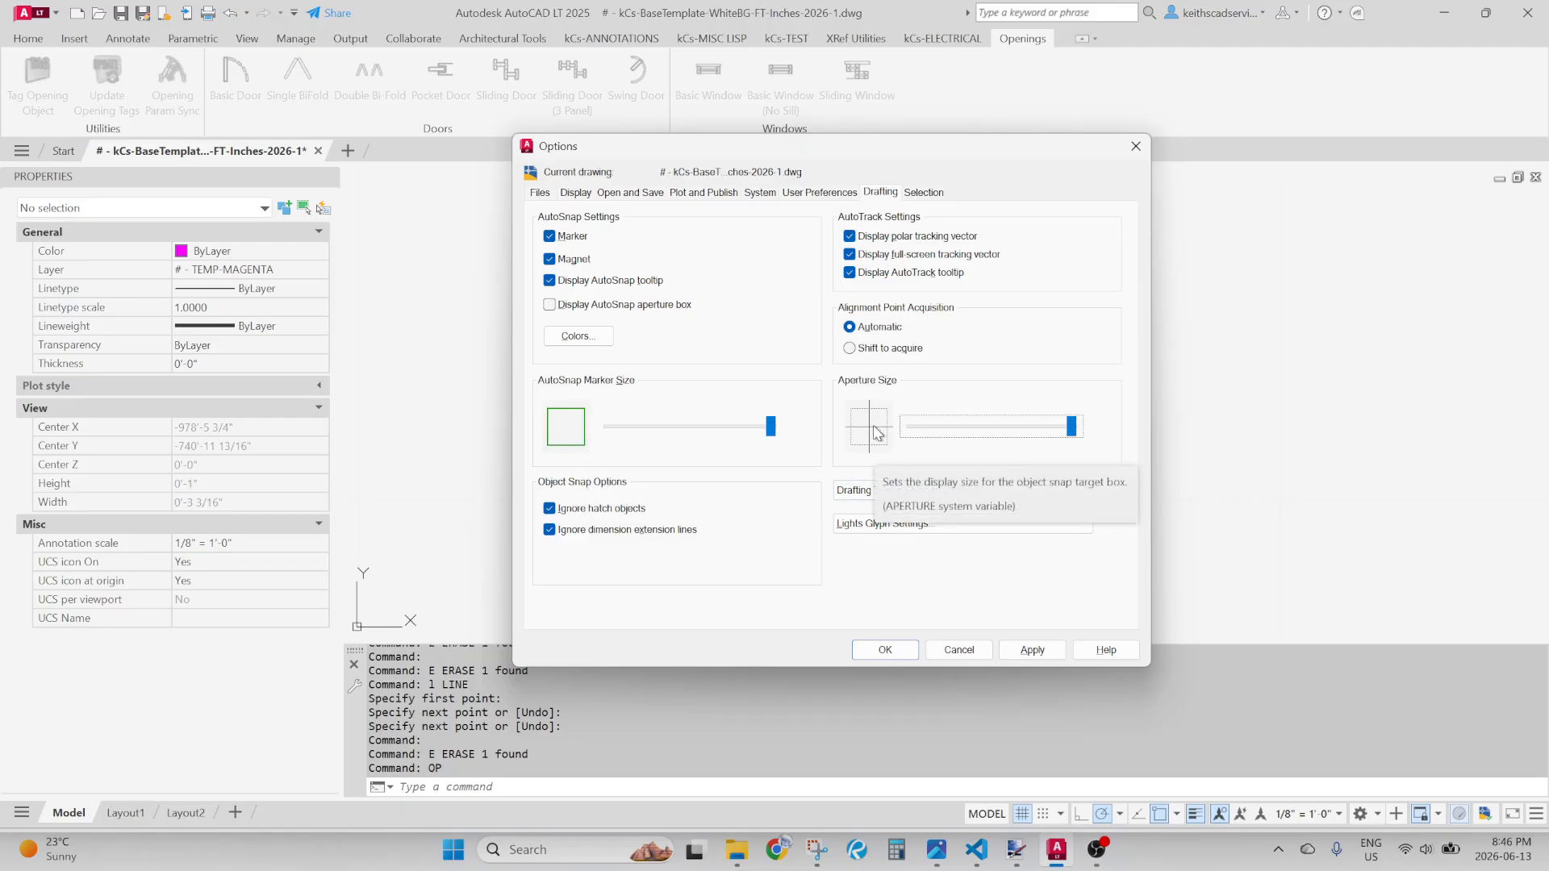
pyautogui.moveTo(770, 426)
pyautogui.mouseDown()
pyautogui.moveTo(598, 416)
pyautogui.moveTo(650, 425)
pyautogui.mouseUp()
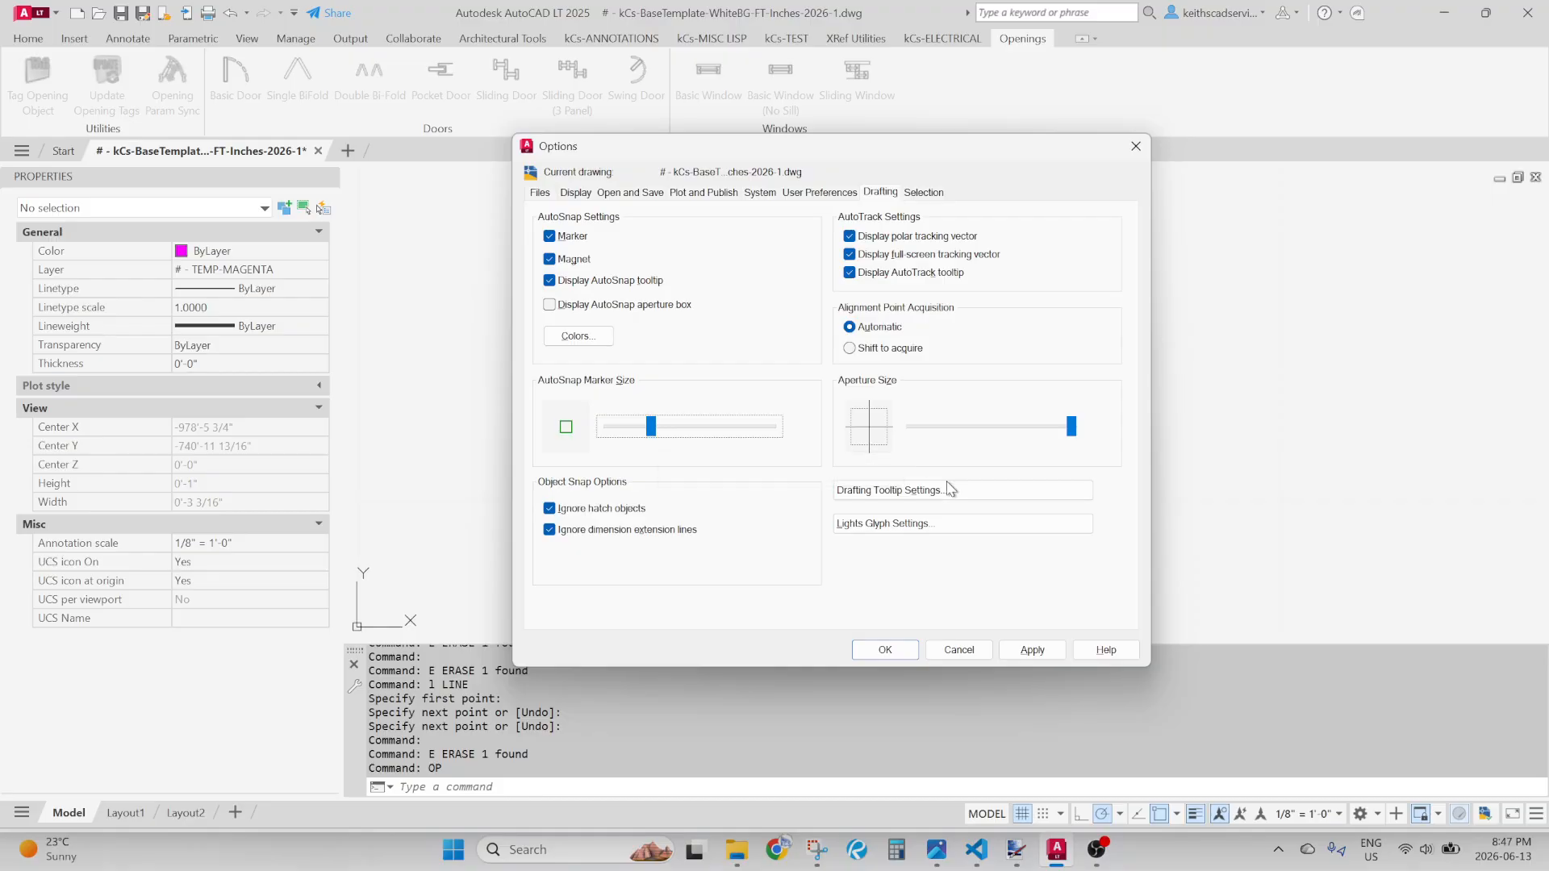
pyautogui.moveTo(1072, 426); pyautogui.dragTo(958, 436)
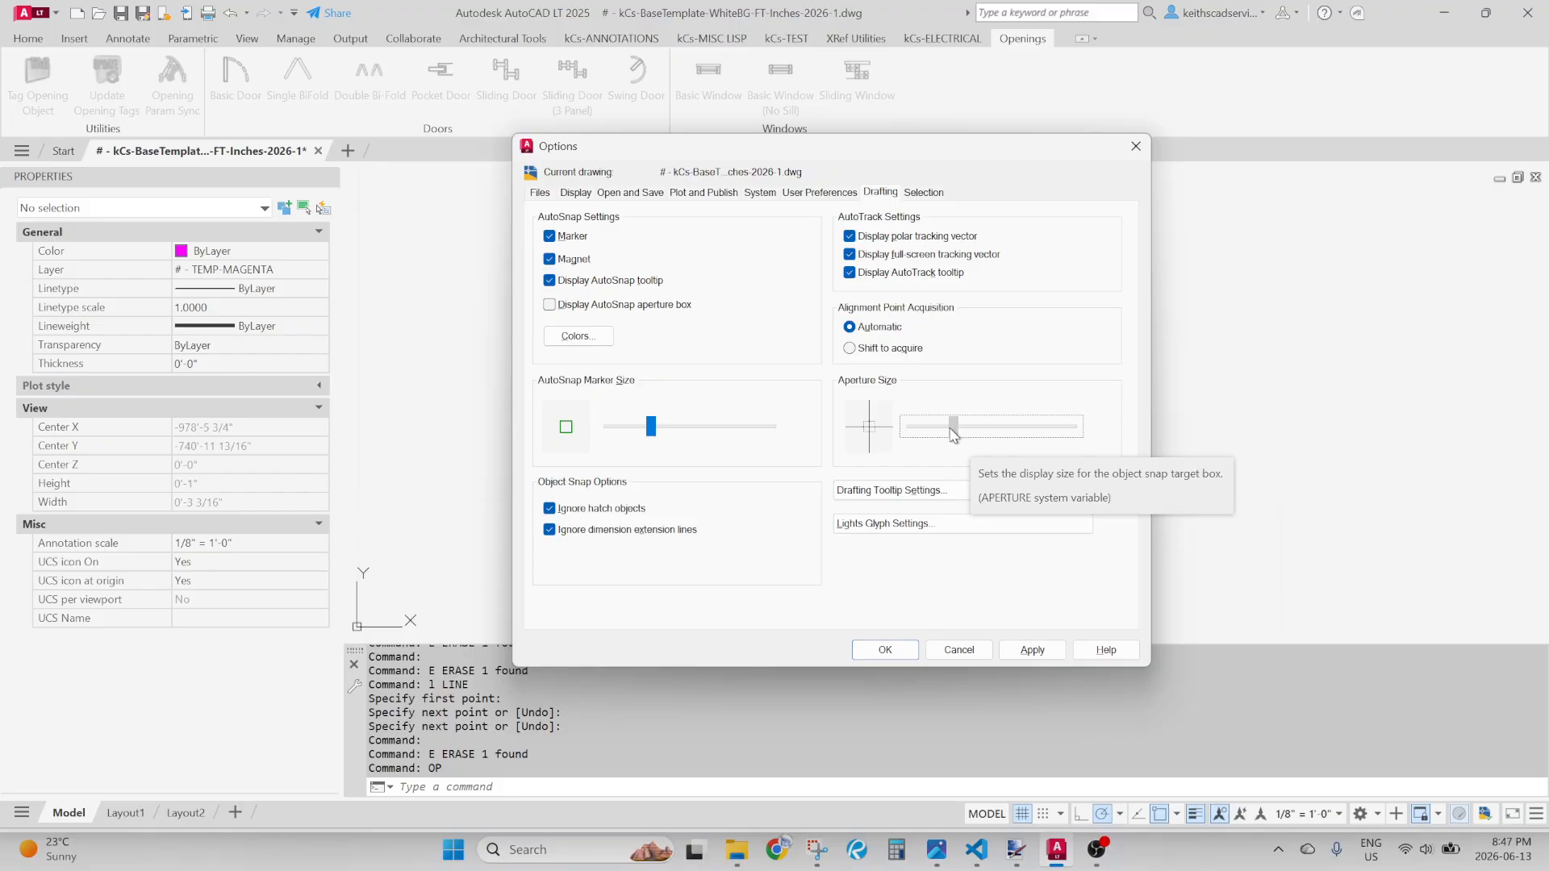
pyautogui.moveTo(955, 432); pyautogui.dragTo(955, 432)
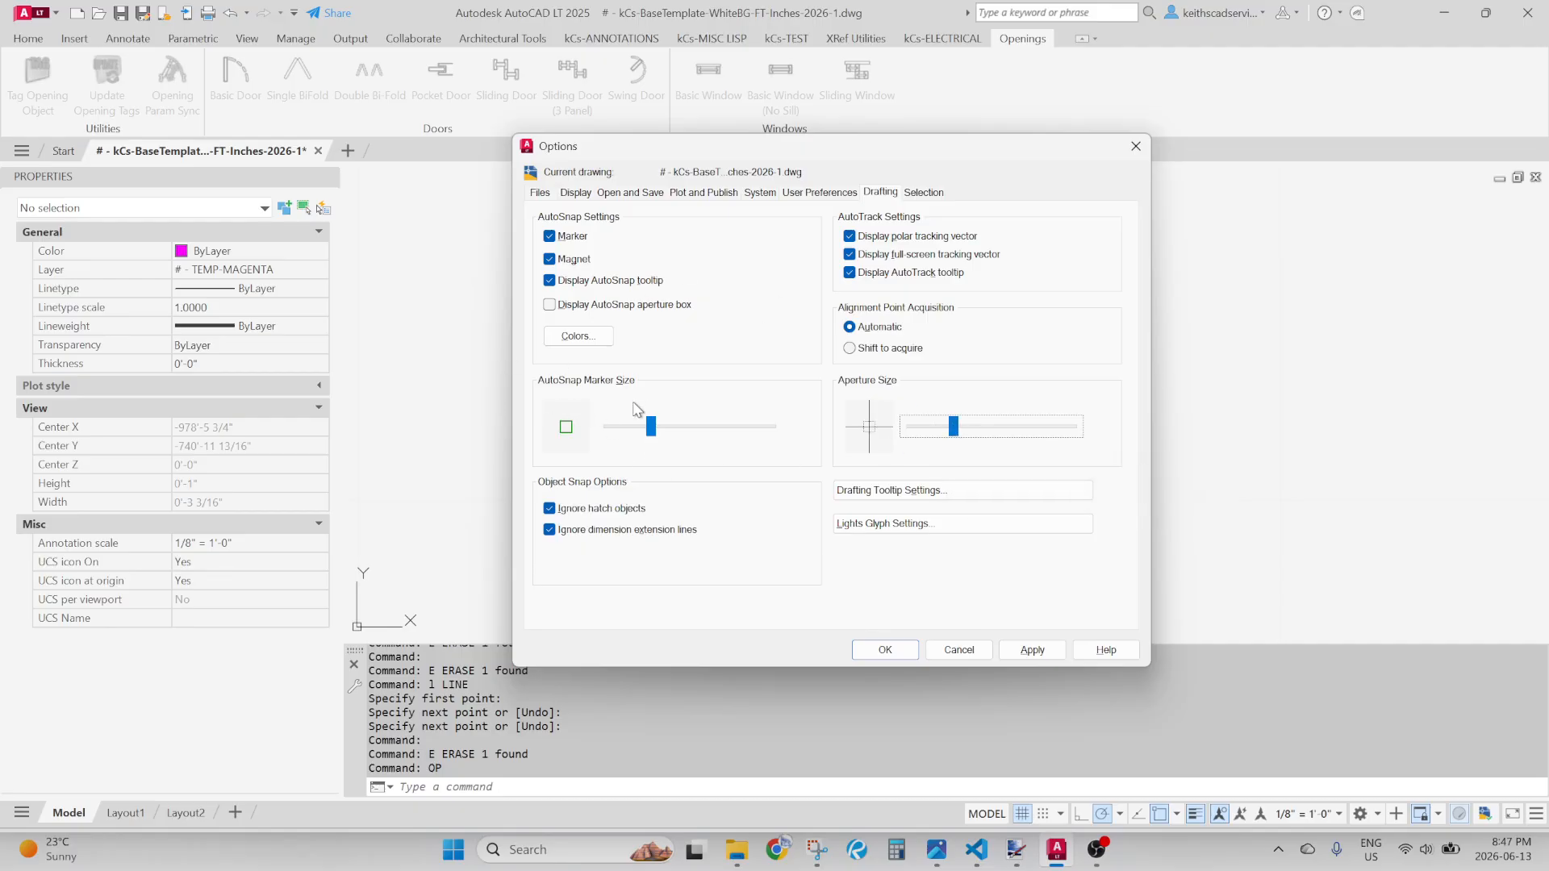
pyautogui.click(888, 654)
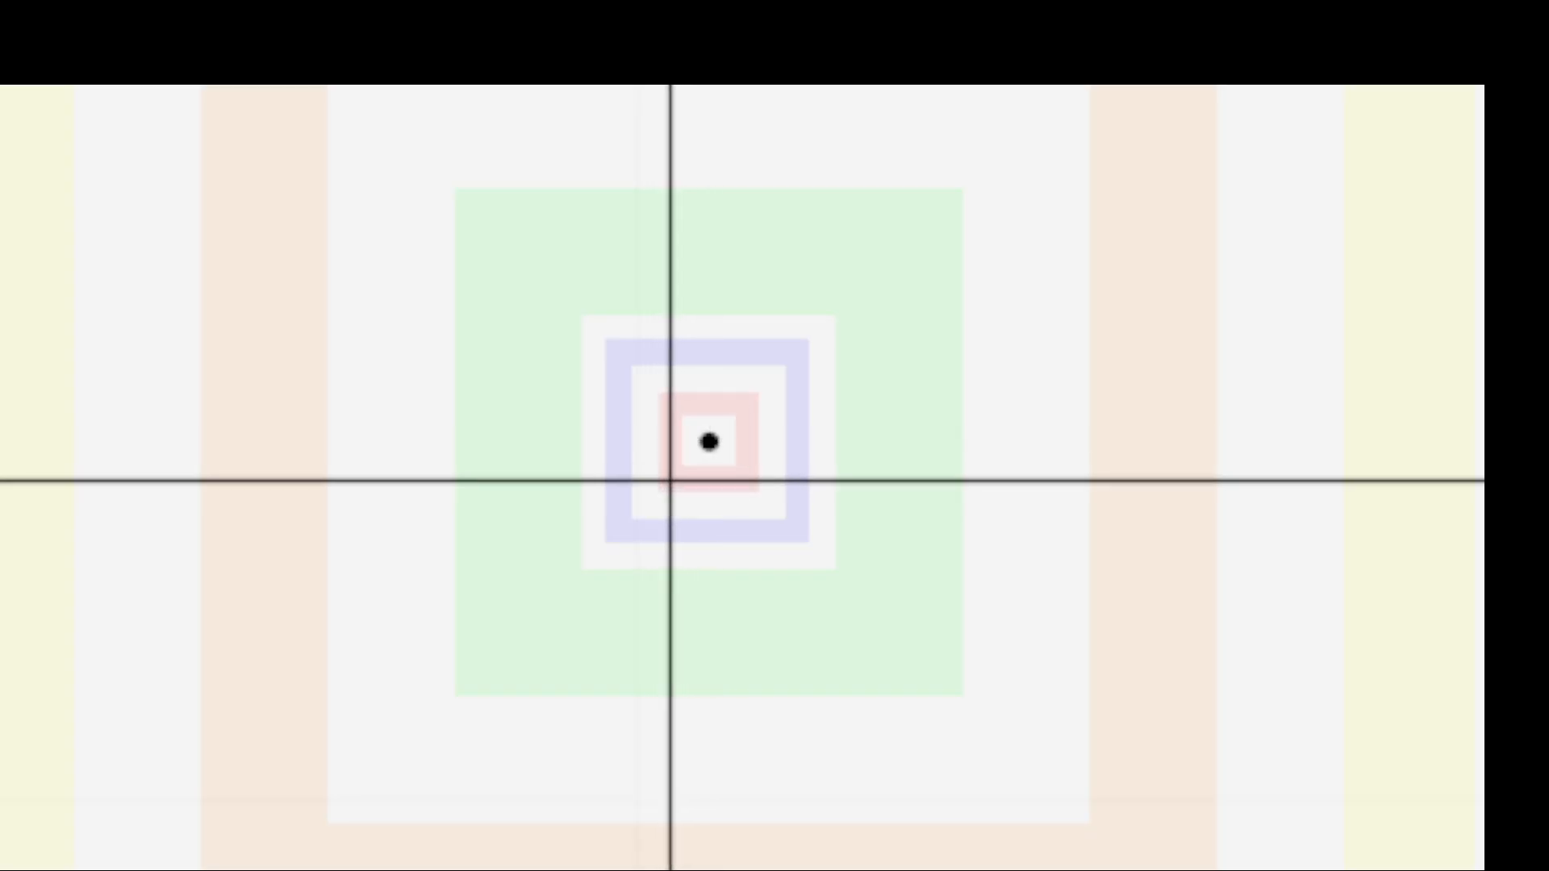
# Try a test line from just below and left of the center point to outside the green square's left side, and erase it
pyautogui.click(676, 466)
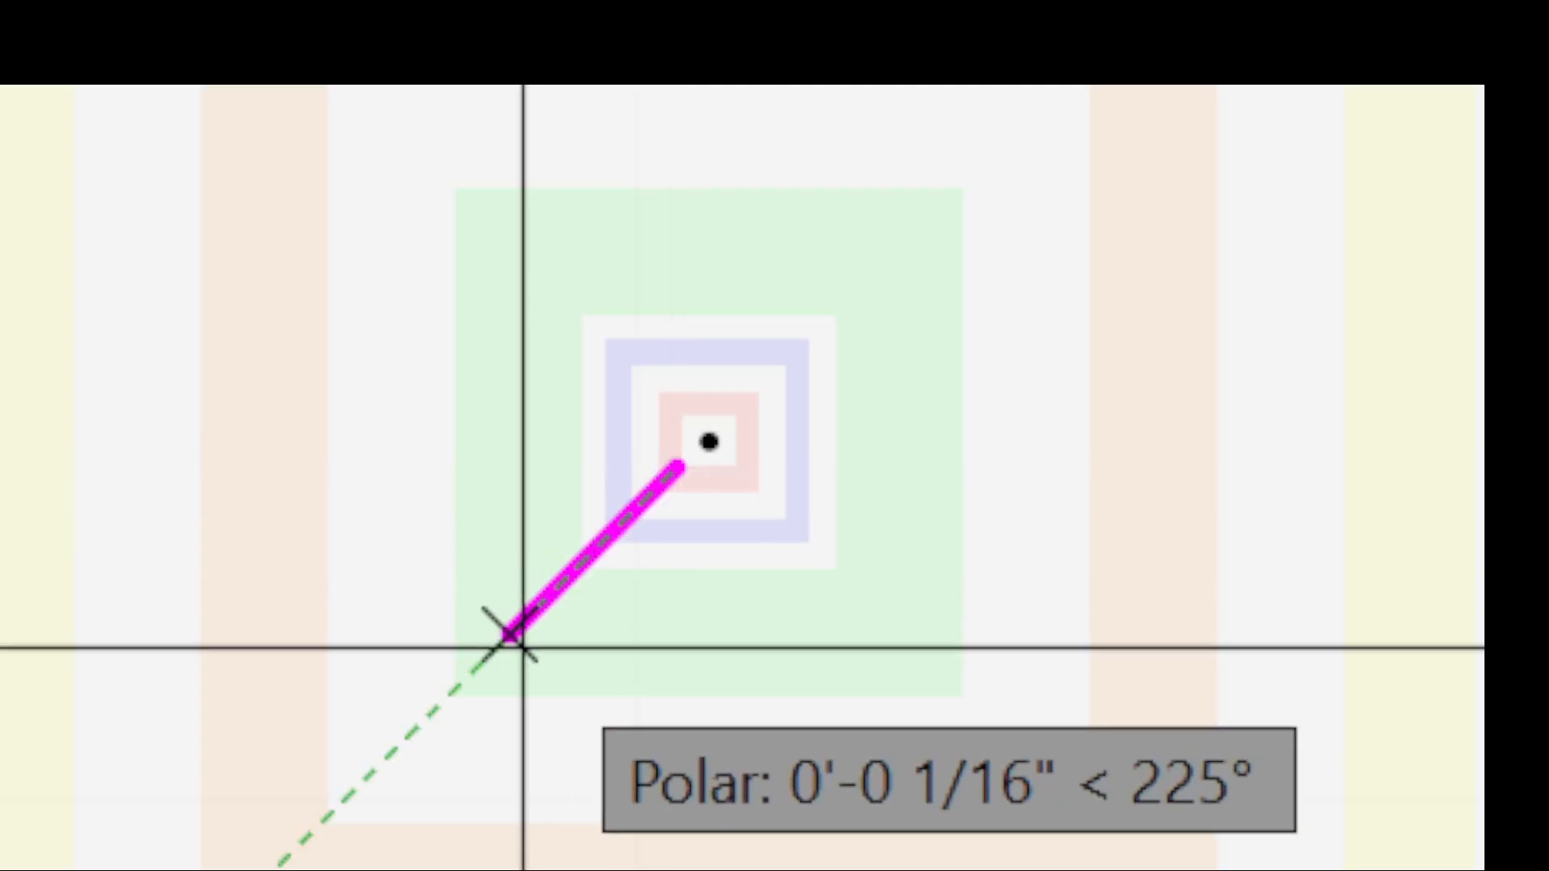
pyautogui.click(409, 657)
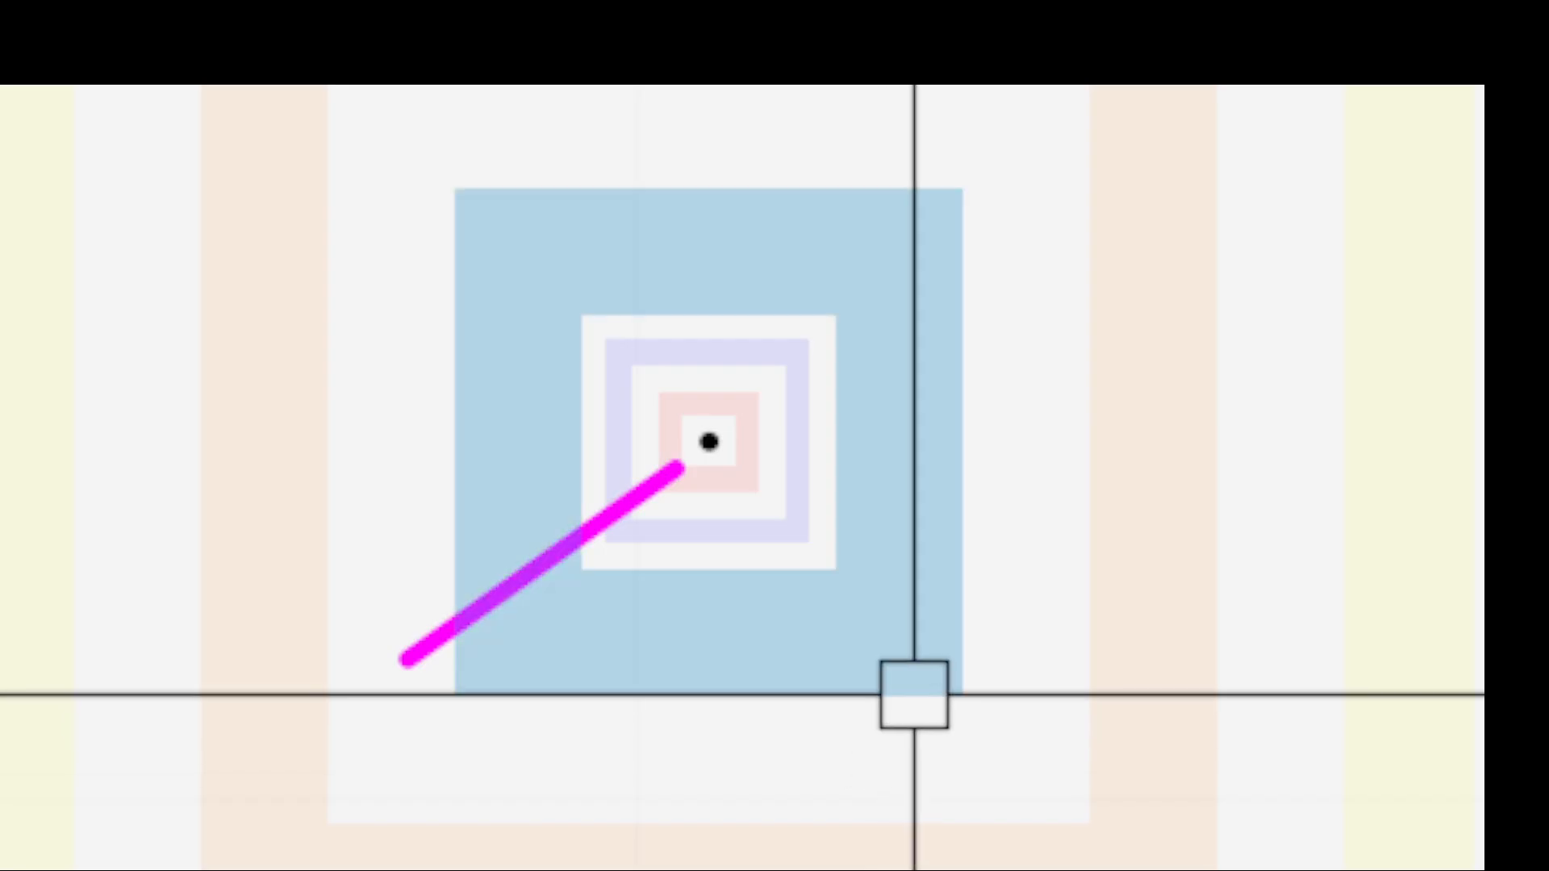
pyautogui.click(916, 680)
pyautogui.press('Escape')
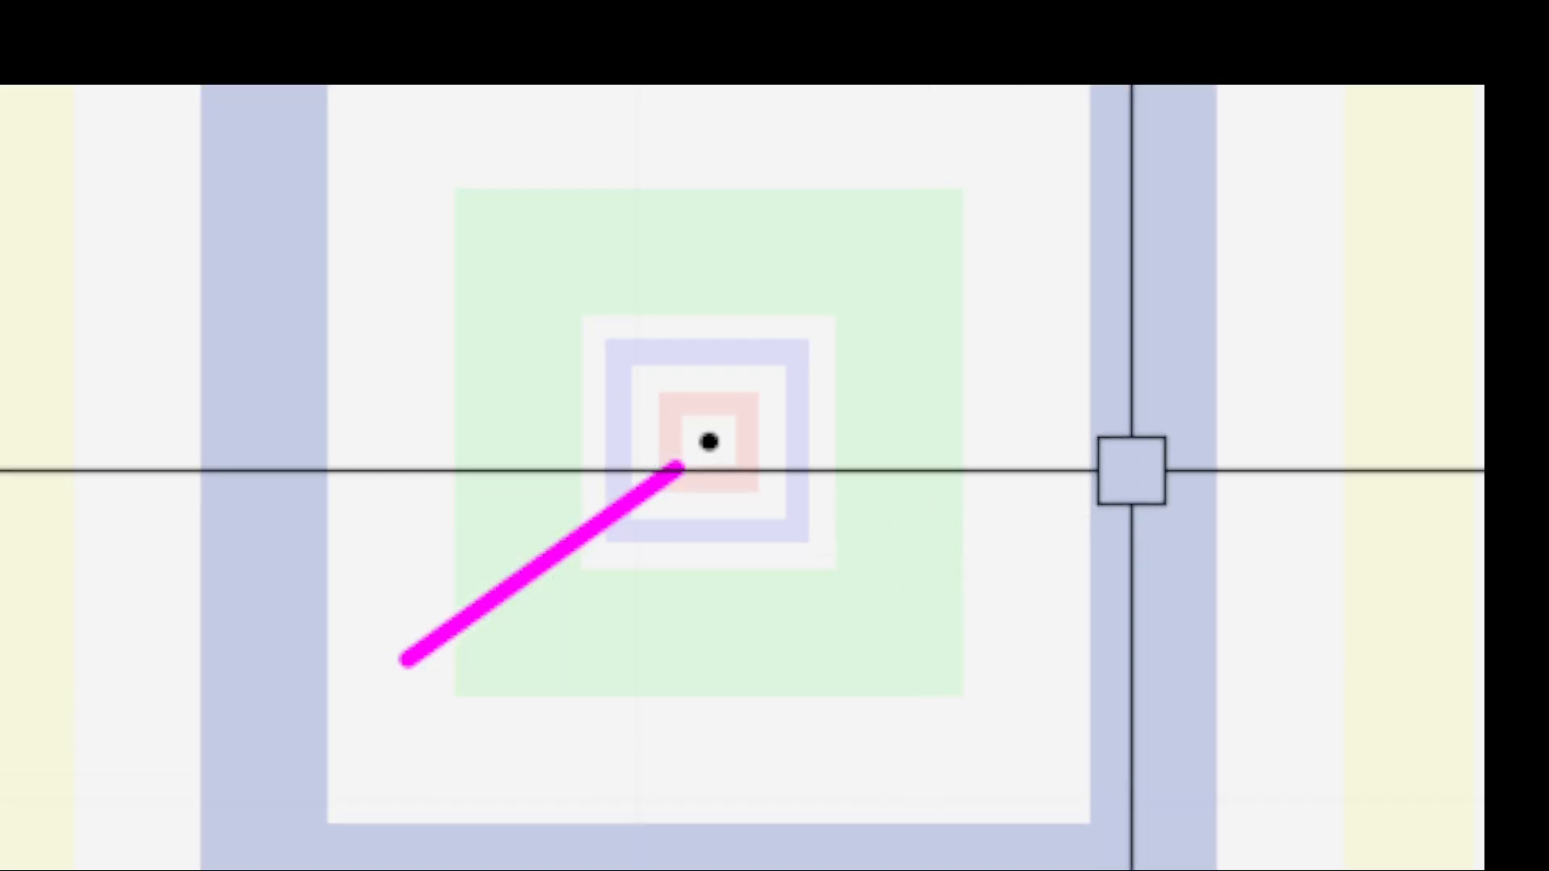
pyautogui.click(1130, 467)
pyautogui.press('Escape')
pyautogui.click(834, 347)
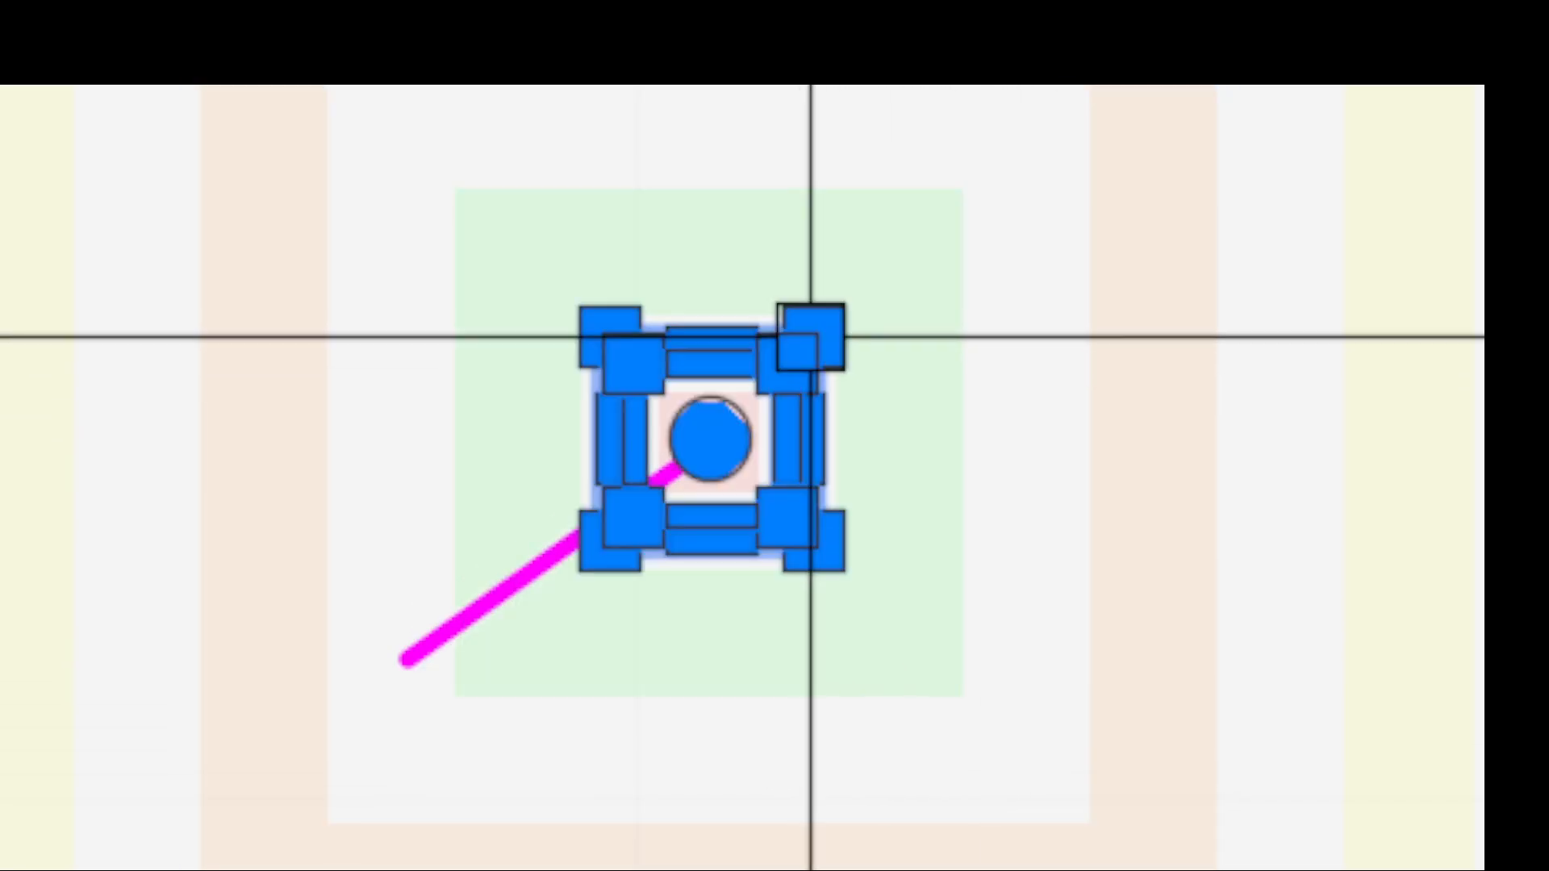
pyautogui.press('Escape')
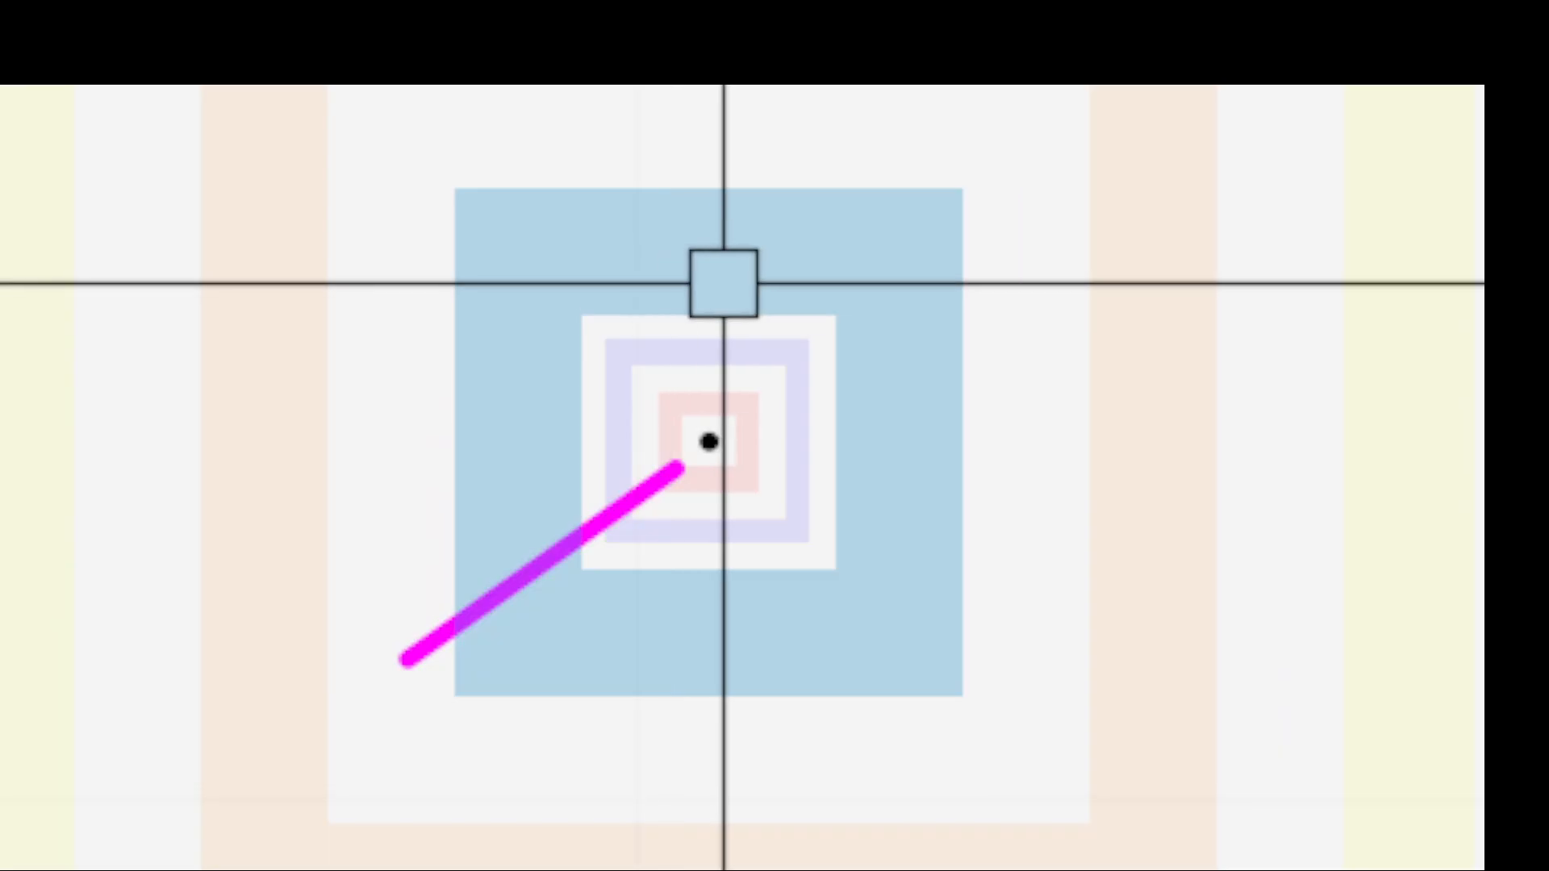
pyautogui.click(409, 655)
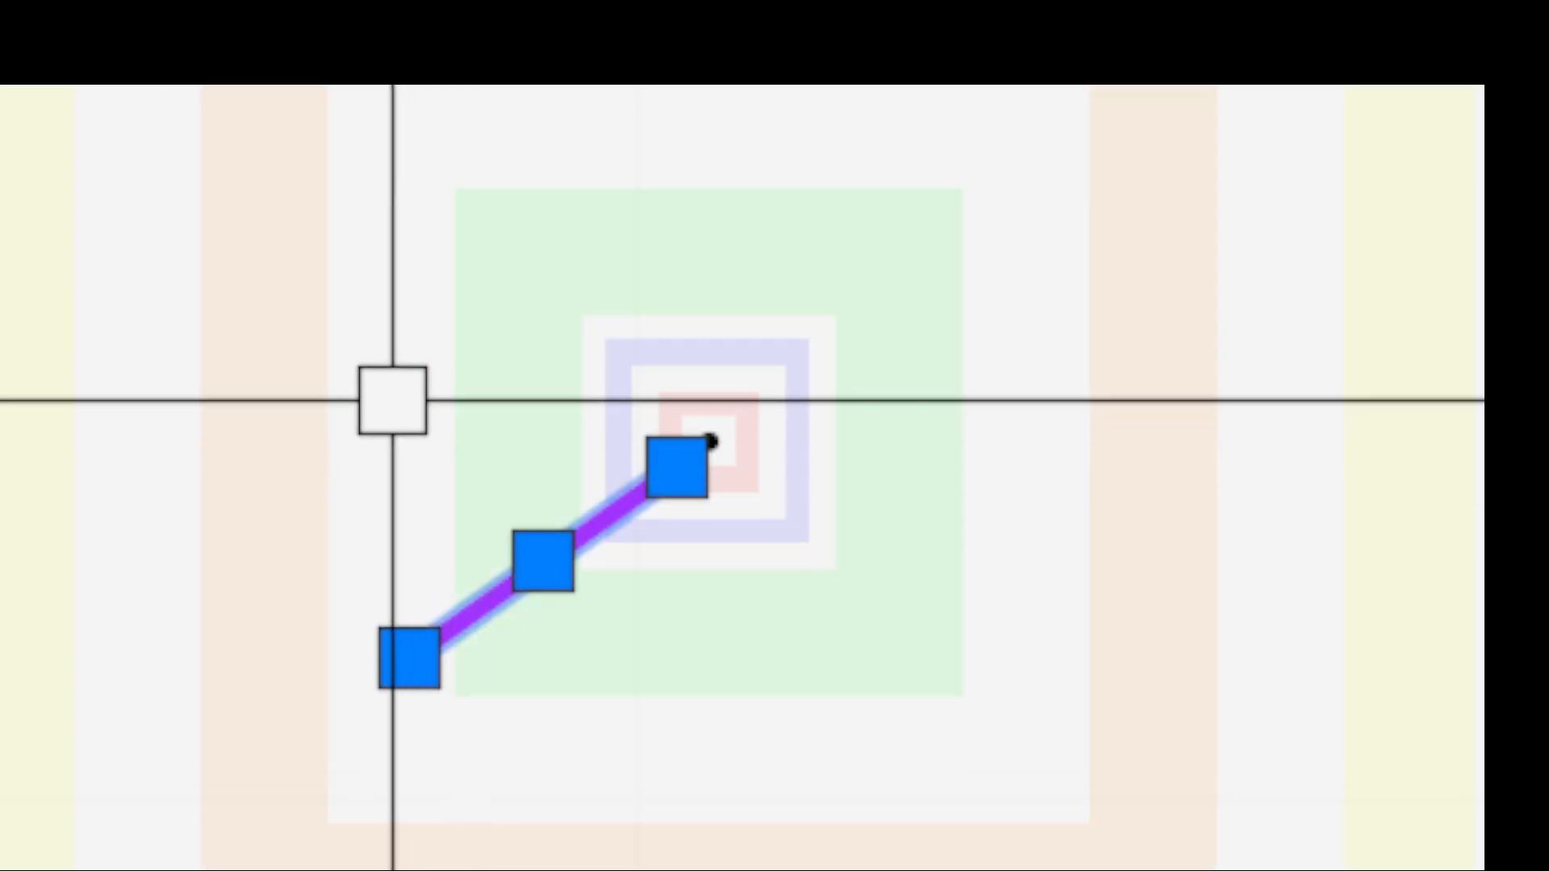
pyautogui.press('Delete')
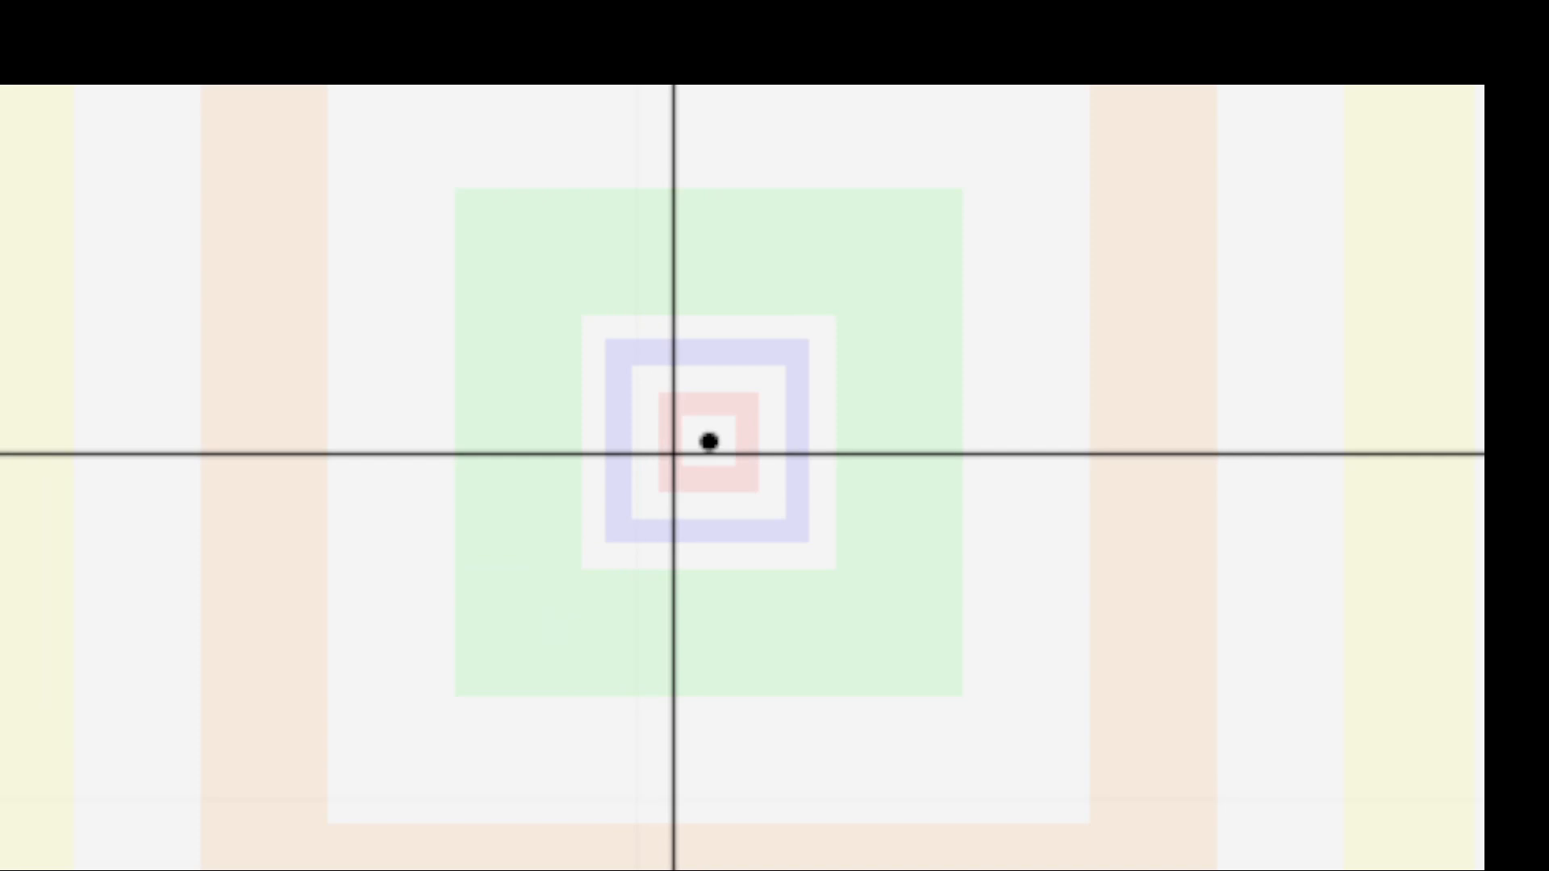
# Draw a line about 3/16" long from the center point at 225°, and return to the CONTENTS list
pyautogui.click(710, 441)
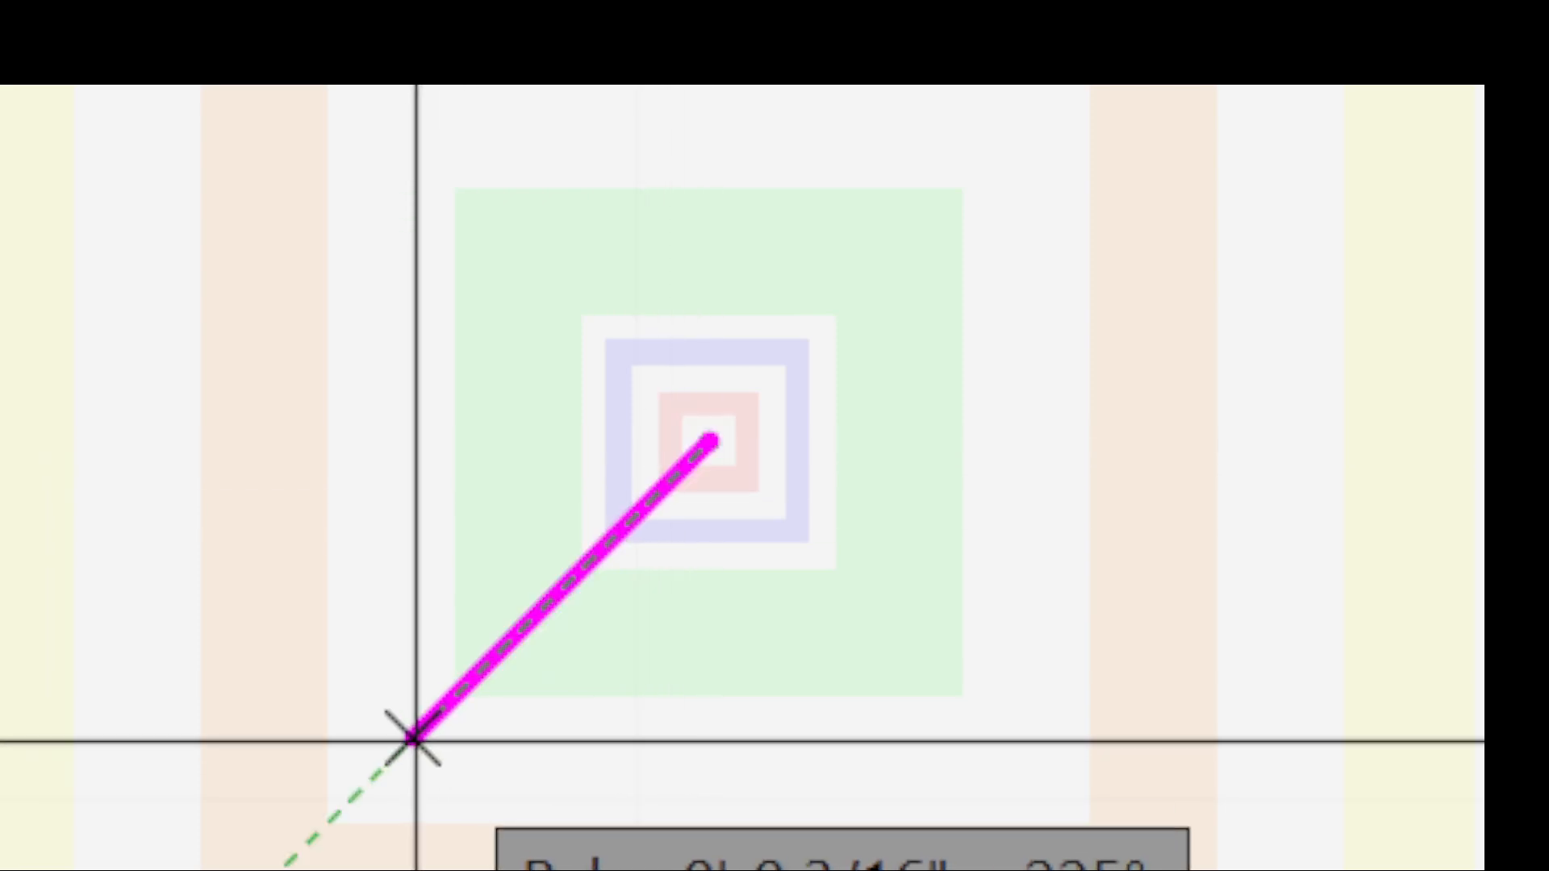
pyautogui.click(413, 738)
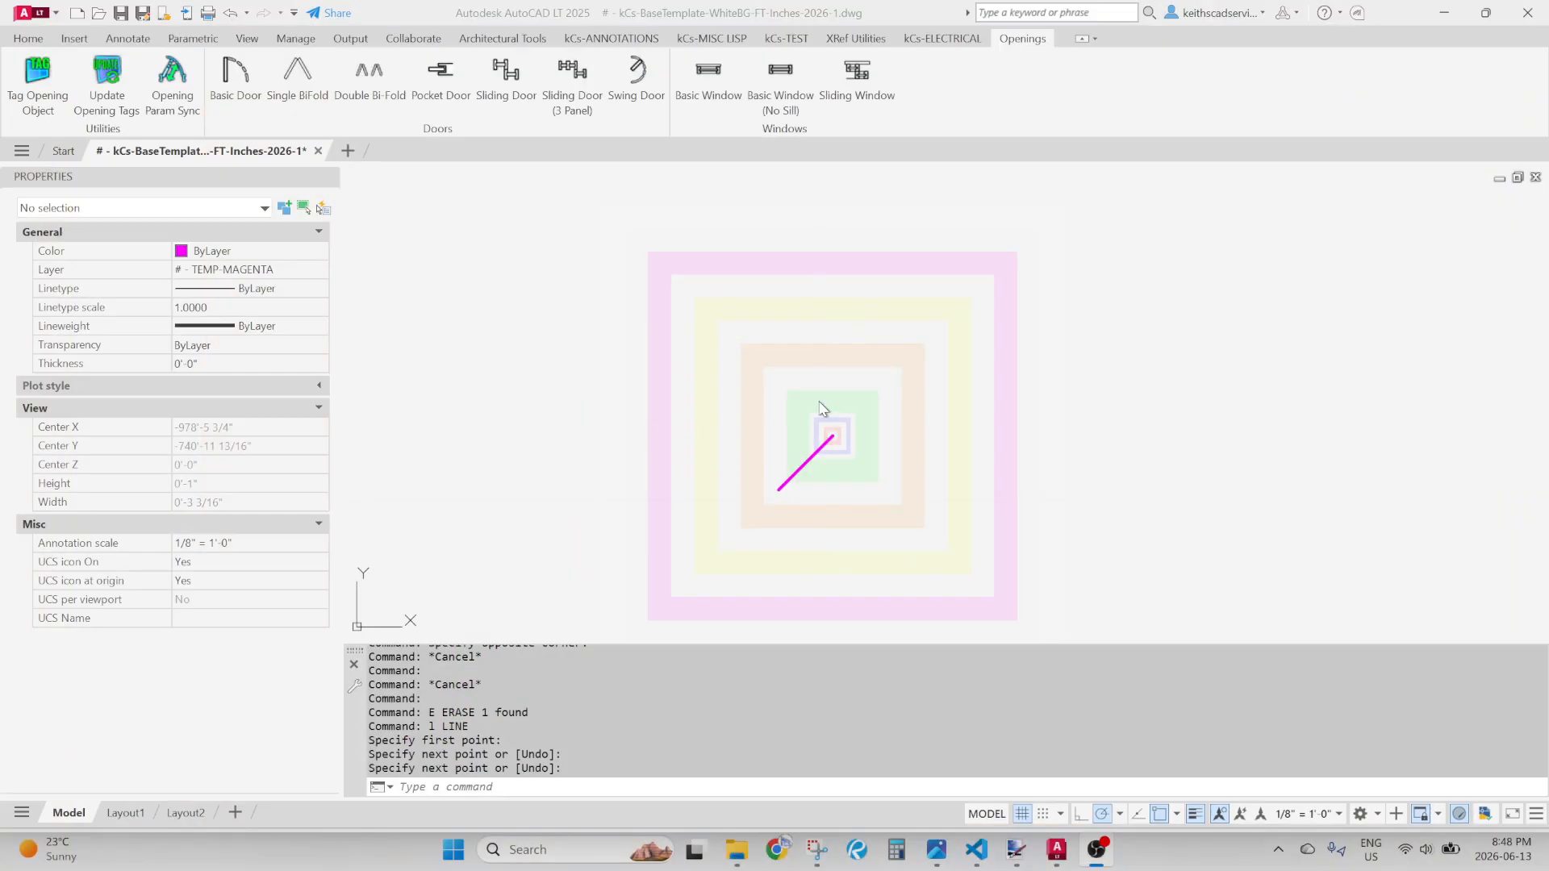
pyautogui.scroll(-4, 1033, 395)
pyautogui.scroll(-15, 932, 407)
pyautogui.moveTo(824, 322); pyautogui.dragTo(802, 433, button='middle')
pyautogui.scroll(-2, 819, 431)
pyautogui.moveTo(799, 301); pyautogui.dragTo(847, 439, button='middle')
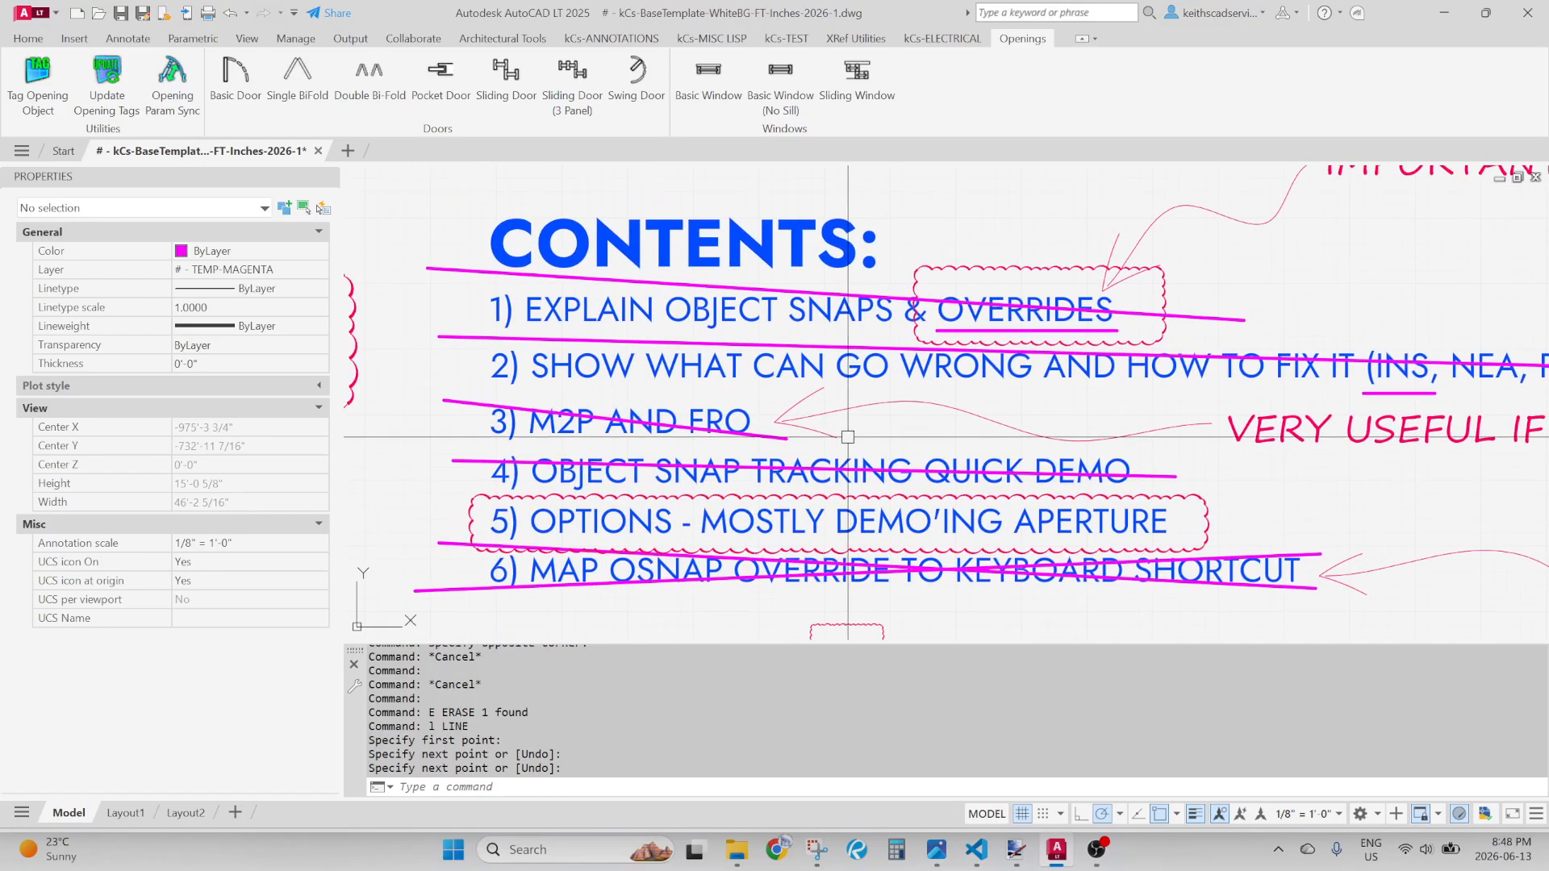
# Compare the smallest Aperture Size with the largest AutoSnap Marker Size in the Drafting options, and return both to about a quarter of their ranges
pyautogui.write('op')
pyautogui.press('Return')
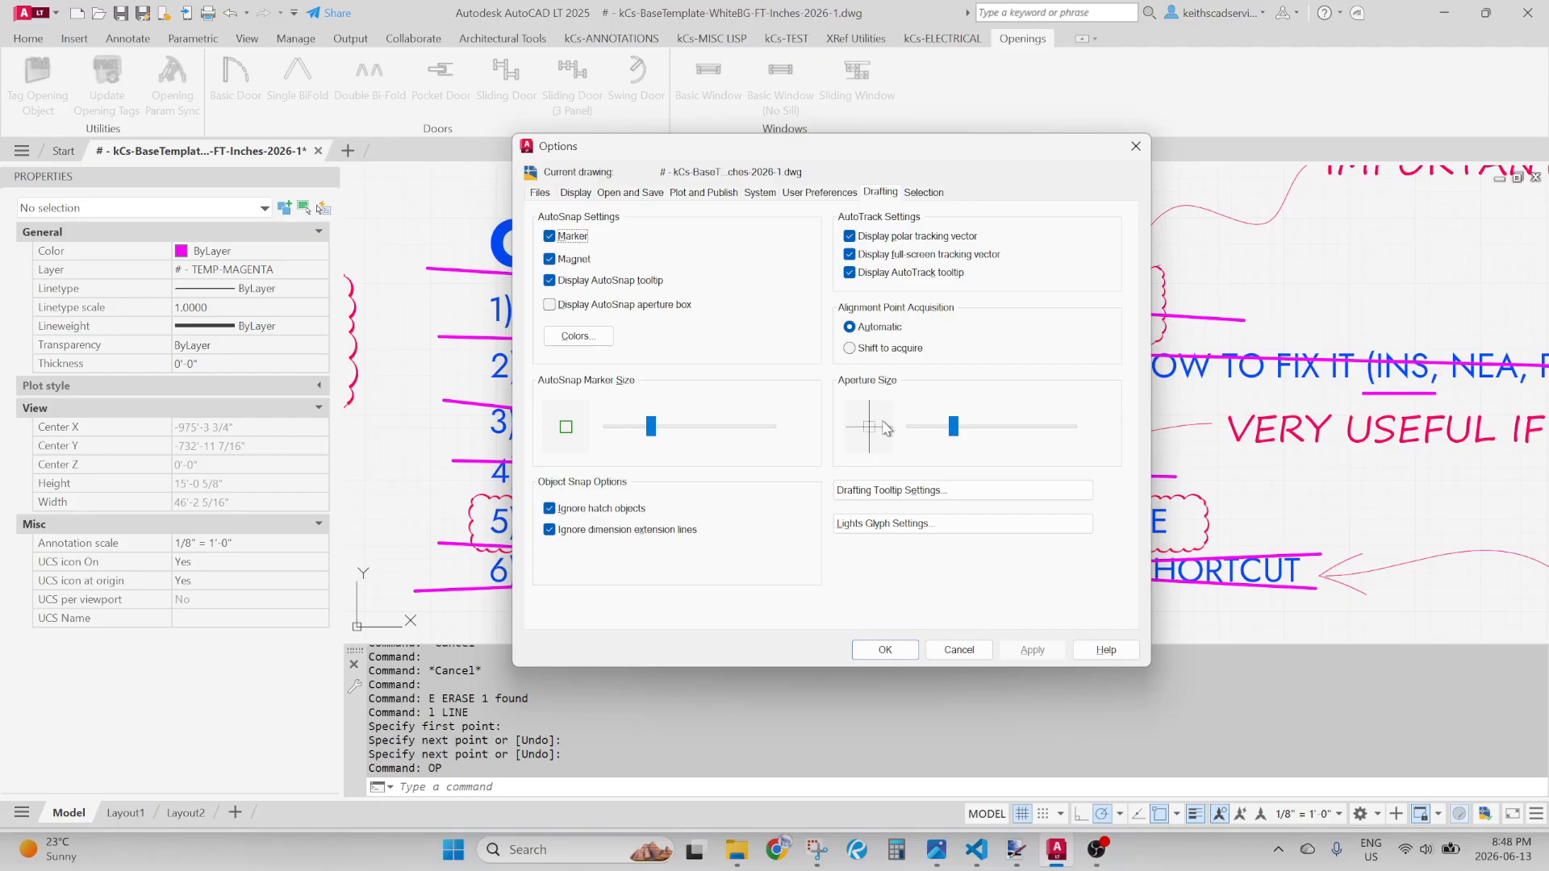
pyautogui.moveTo(950, 436); pyautogui.dragTo(751, 452)
pyautogui.moveTo(657, 437); pyautogui.dragTo(863, 428)
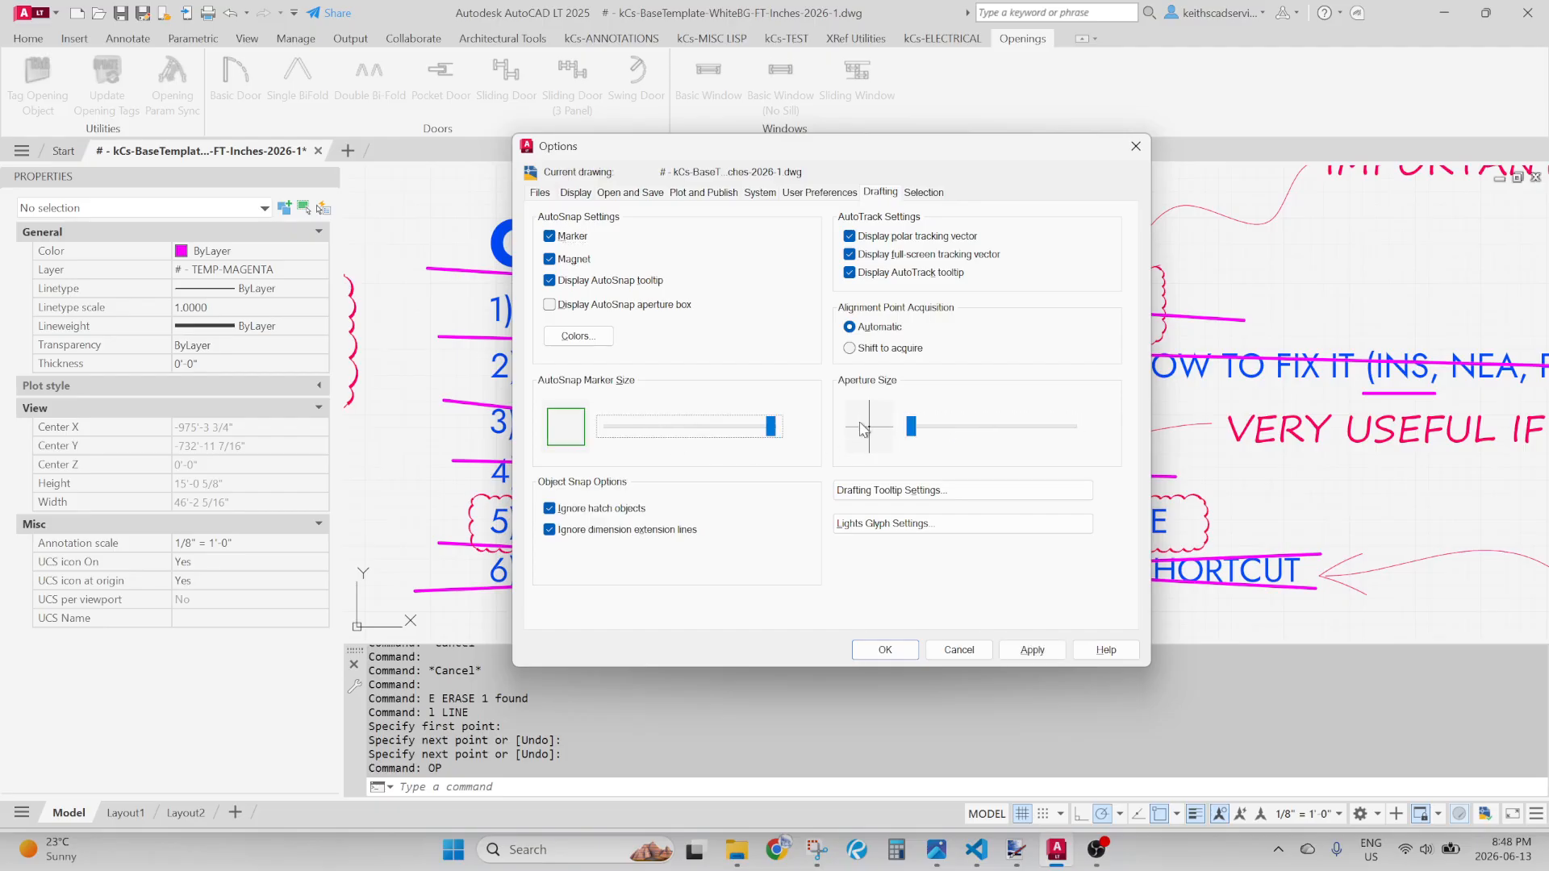
pyautogui.moveTo(768, 438)
pyautogui.mouseDown()
pyautogui.moveTo(639, 424)
pyautogui.moveTo(651, 433)
pyautogui.mouseUp()
pyautogui.moveTo(910, 436); pyautogui.dragTo(960, 443)
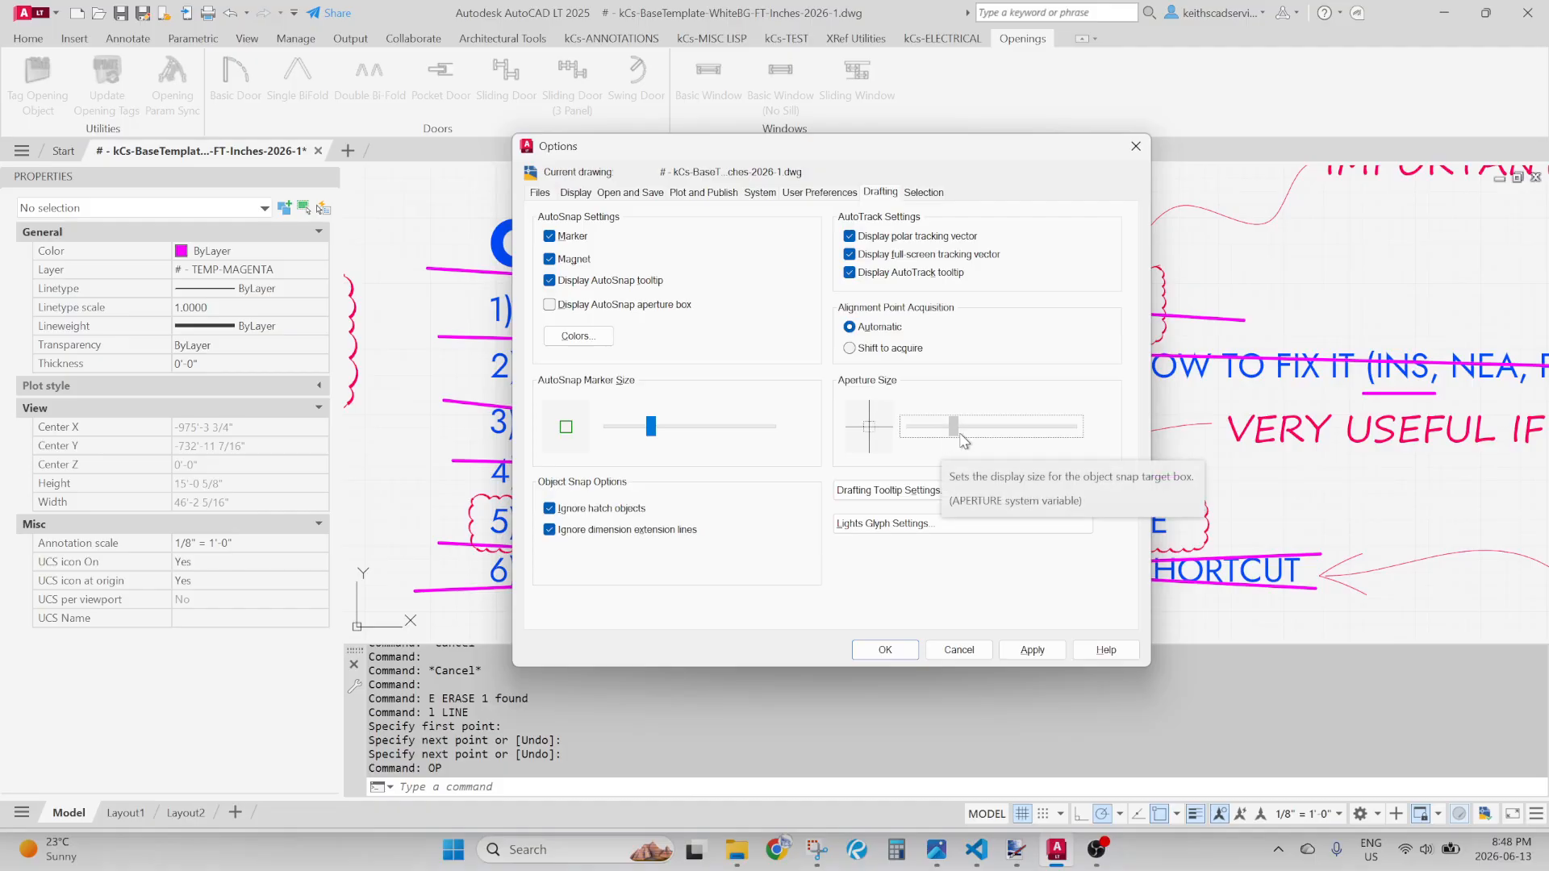
pyautogui.moveTo(951, 429); pyautogui.dragTo(955, 428)
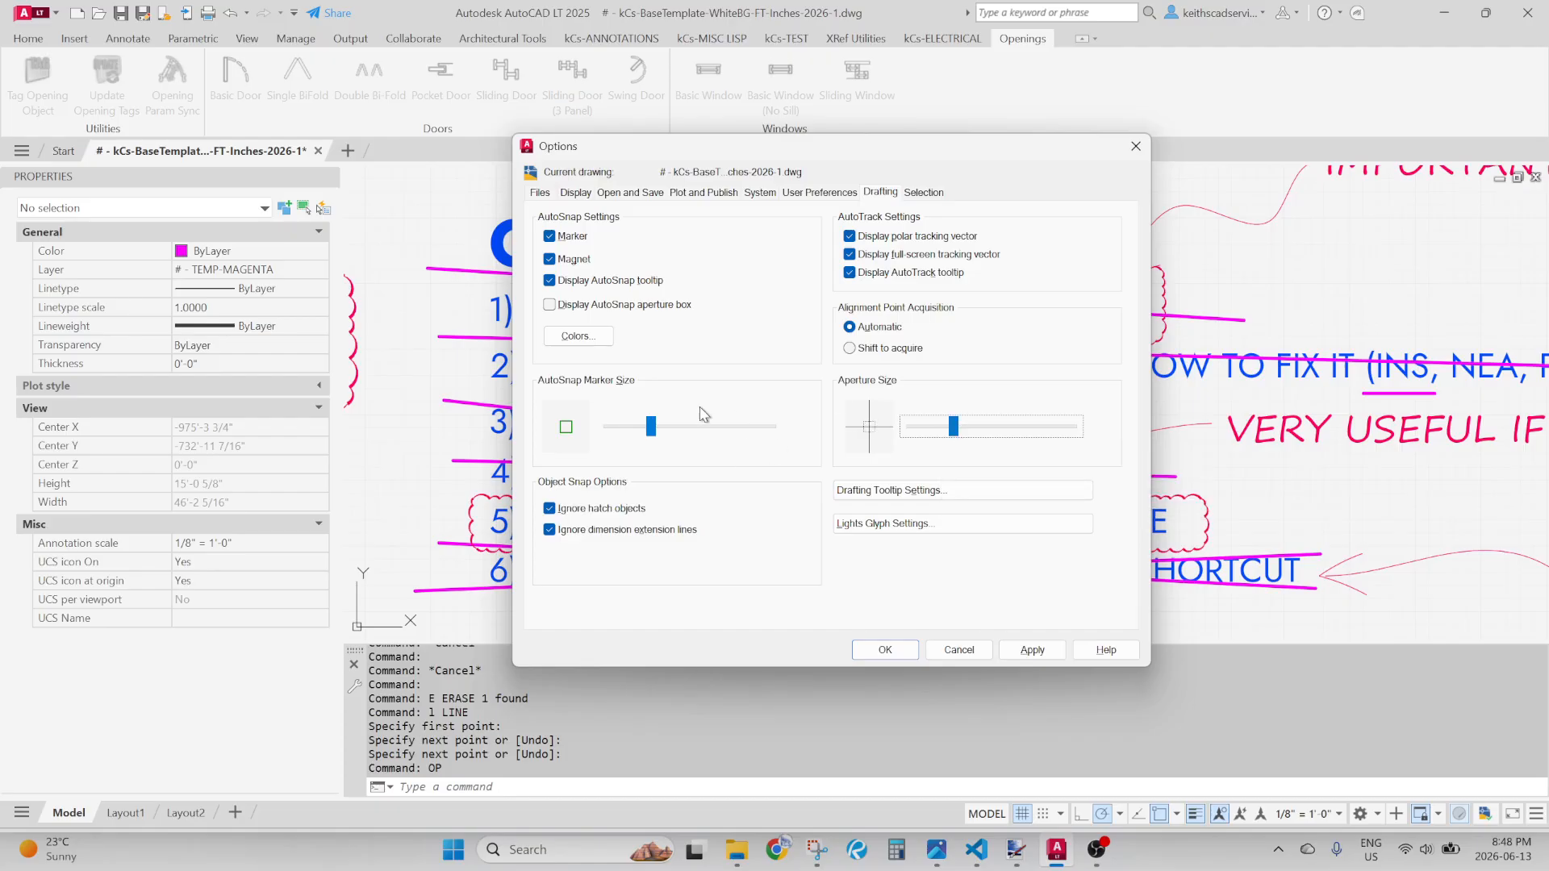
pyautogui.click(652, 427)
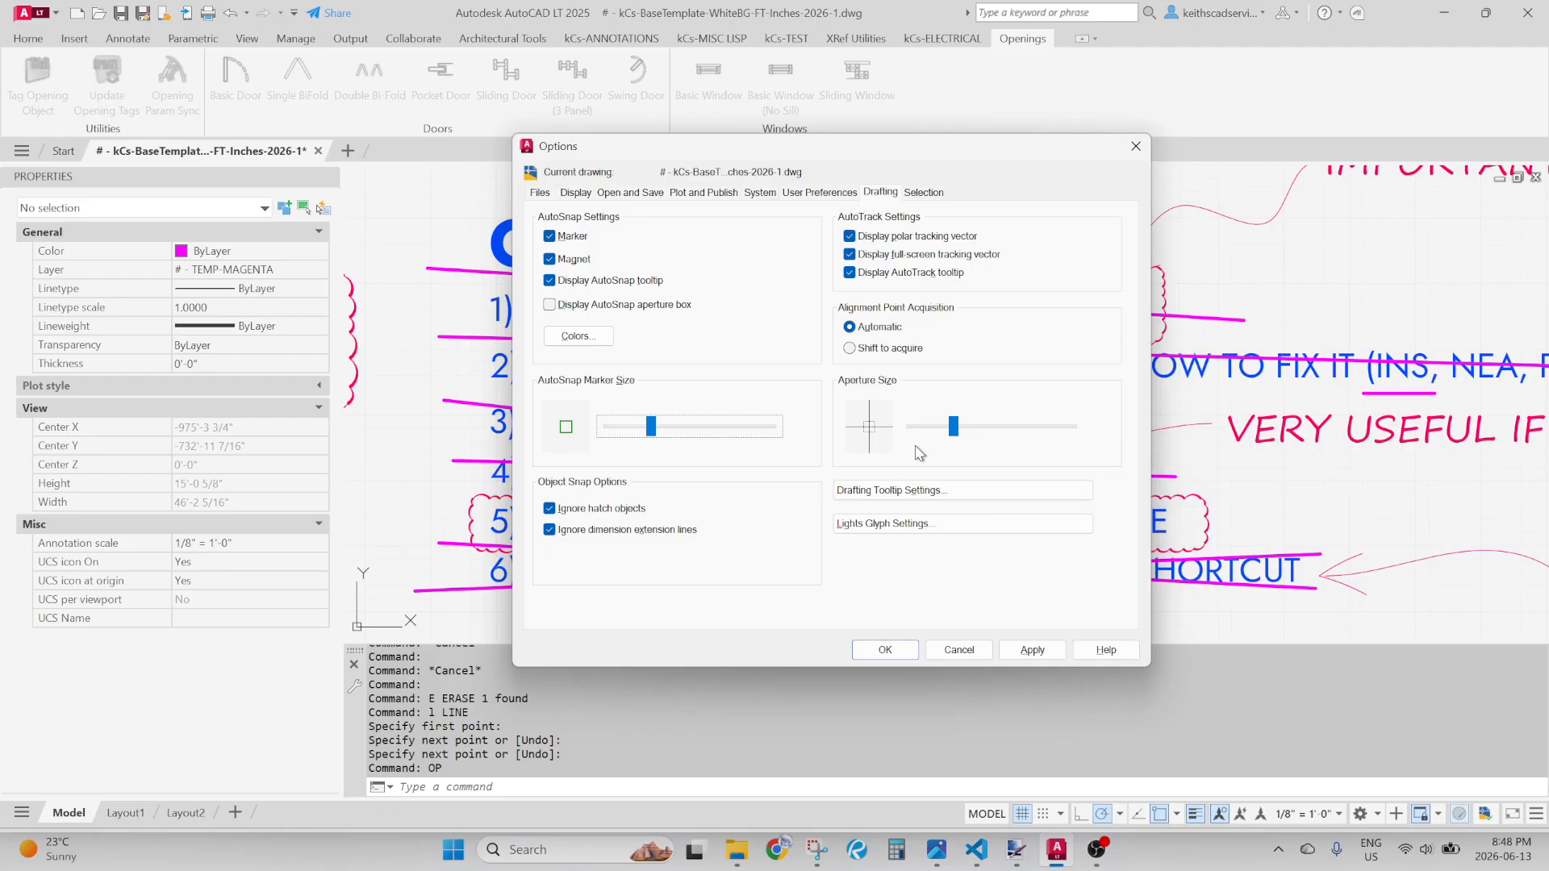
# Apply the Drafting options and close the Options dialog
pyautogui.click(1032, 649)
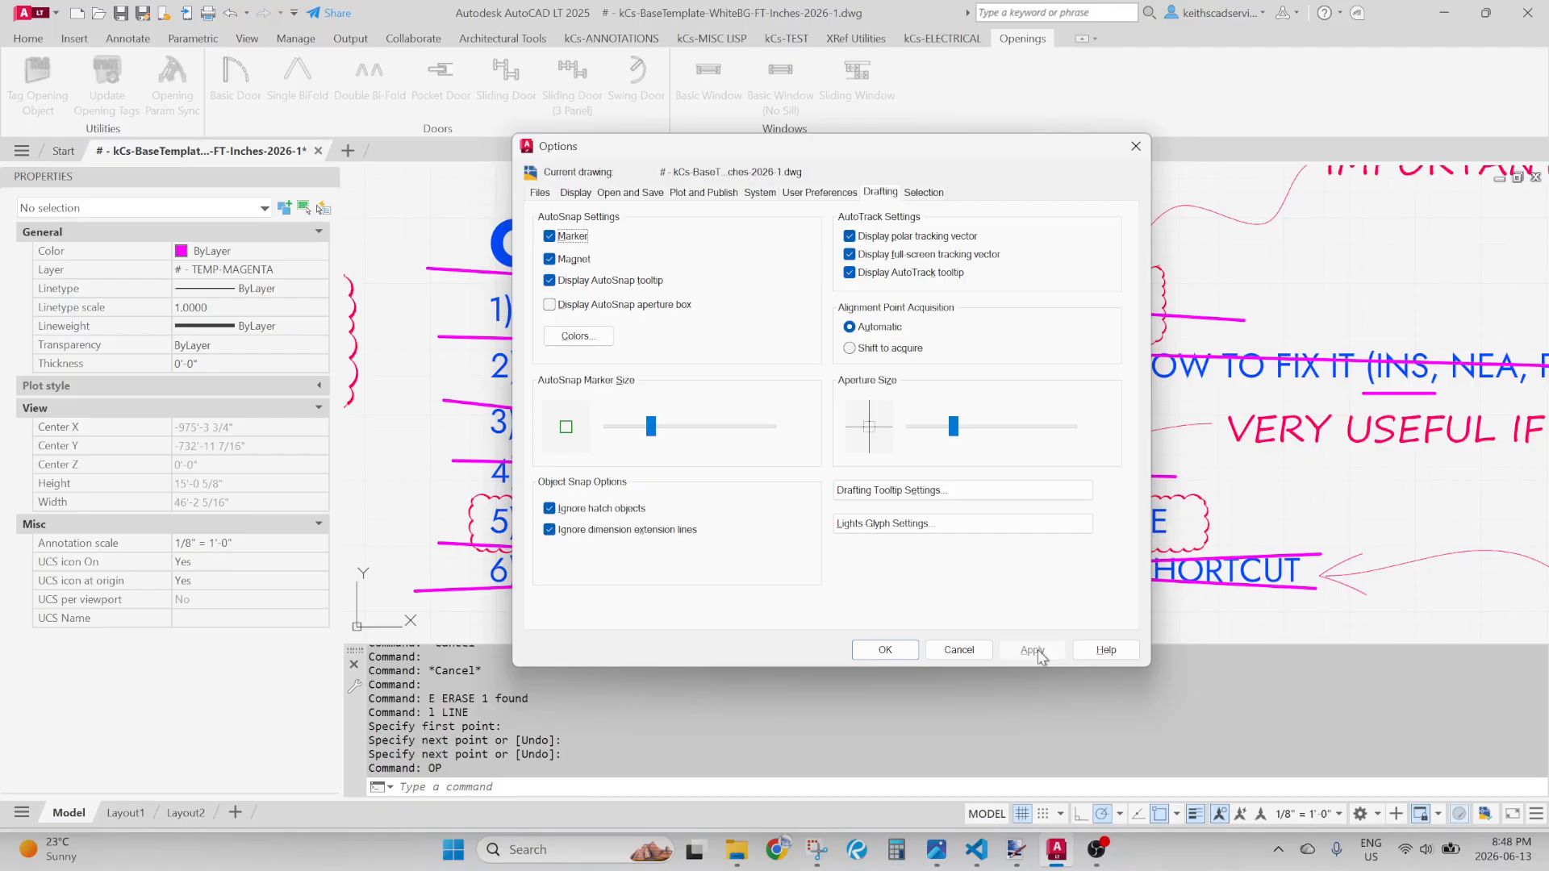
pyautogui.click(885, 650)
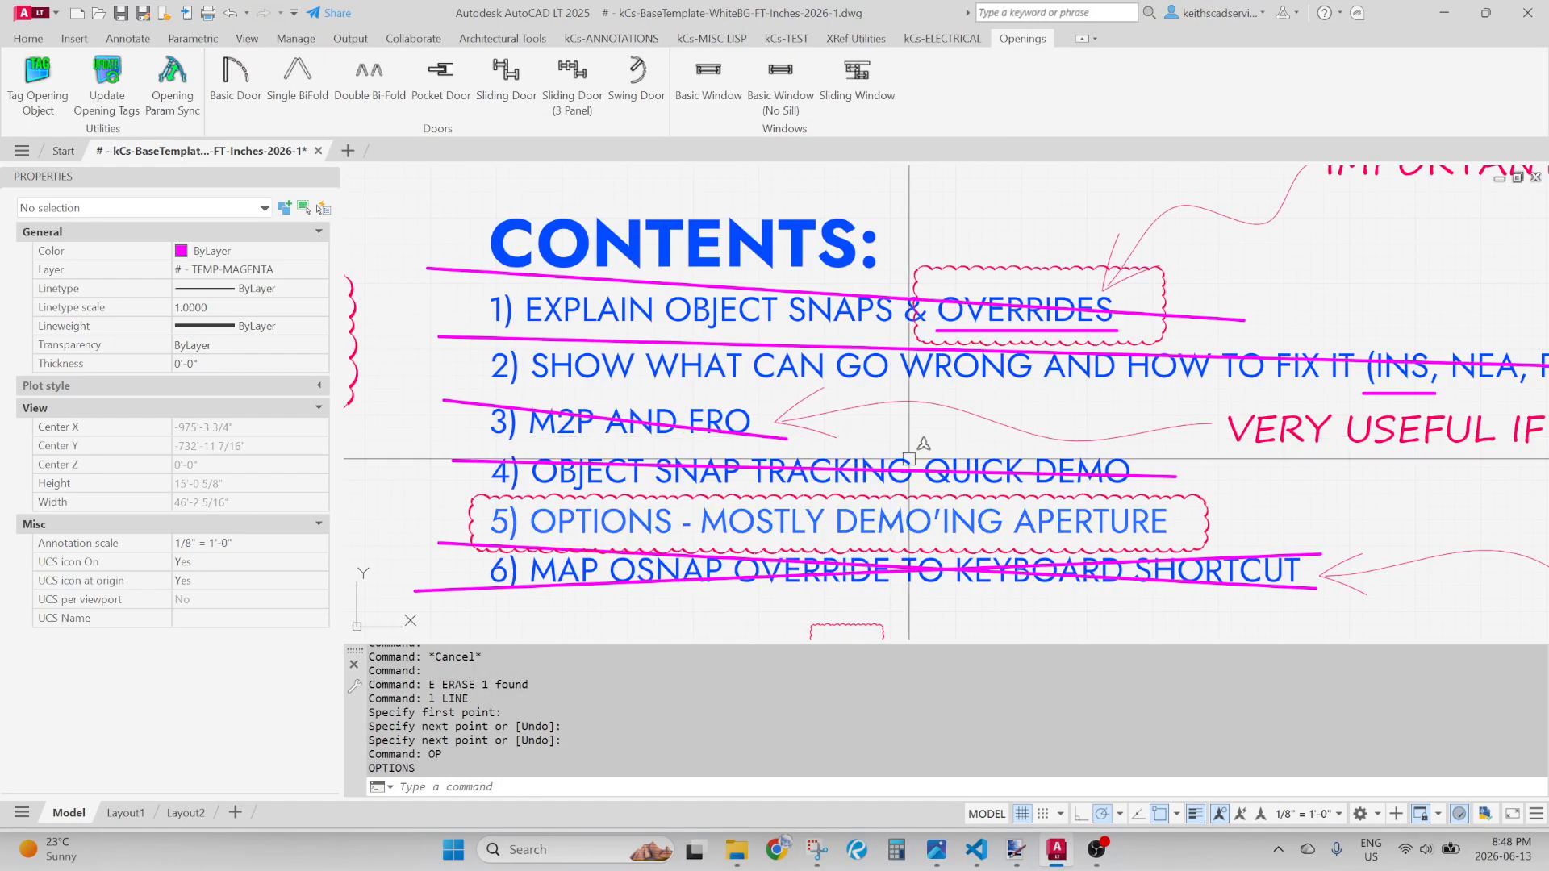
# Copy the item 6 text "MAP OSNAP OVERRIDE TO KEYBOARD SHORTCUT" to the empty space below the aperture reference
pyautogui.moveTo(819, 484); pyautogui.dragTo(883, 391, button='middle')
pyautogui.scroll(2, 570, 415)
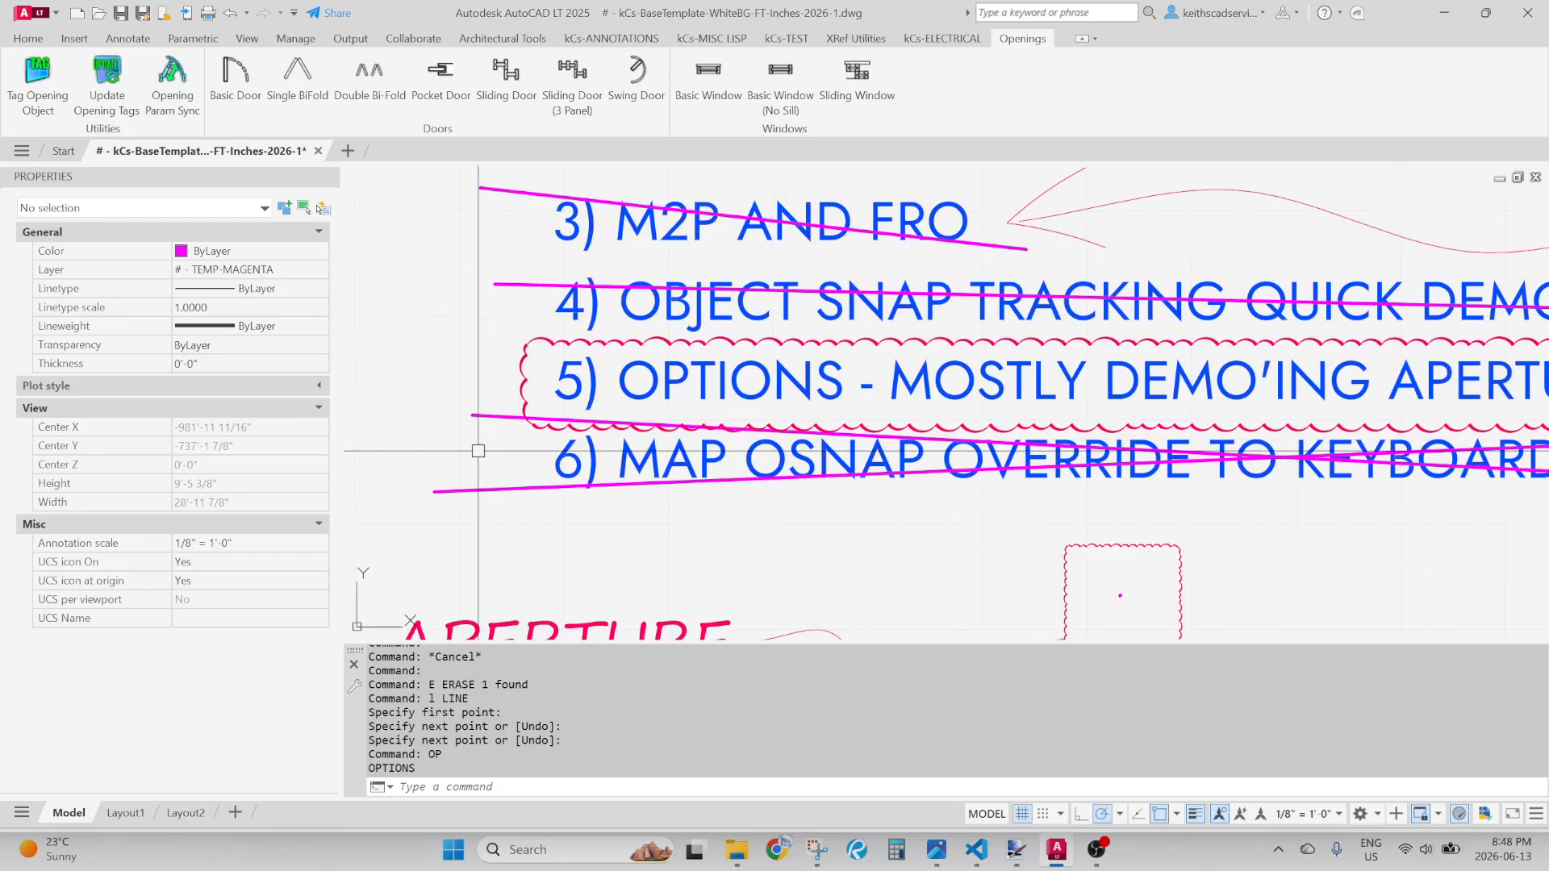
pyautogui.click(571, 470)
pyautogui.scroll(-2, 601, 449)
pyautogui.write('c')
pyautogui.press('space')
pyautogui.click(715, 481)
pyautogui.moveTo(750, 503); pyautogui.dragTo(725, 423, button='middle')
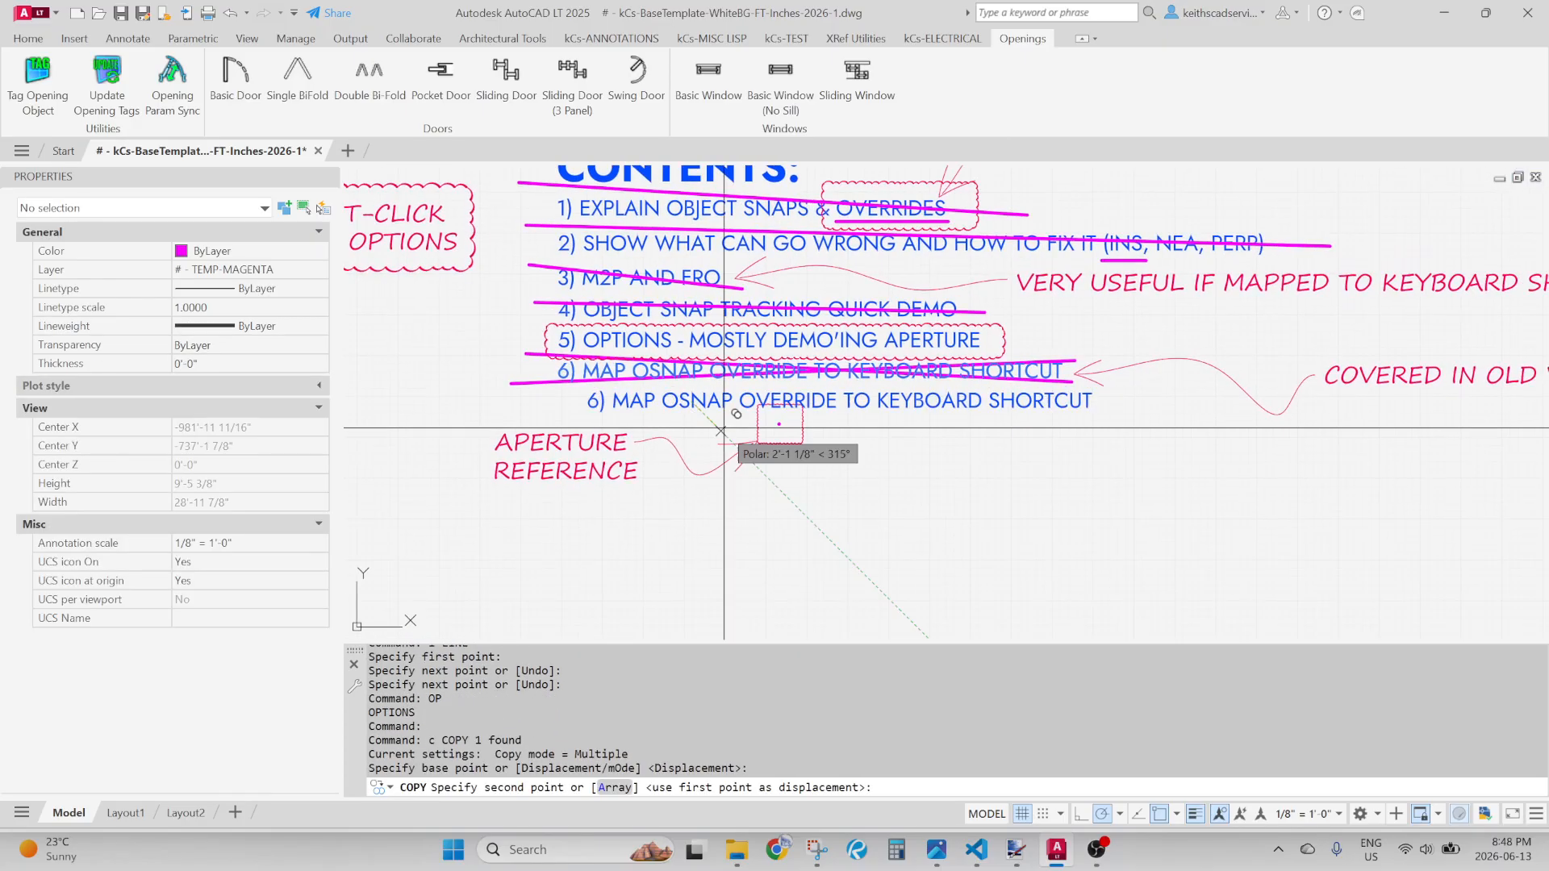
pyautogui.scroll(1, 736, 494)
pyautogui.click(741, 571)
pyautogui.press('Return')
# Draw a rectangular revision cloud around the copied item 6 text with the RC command
pyautogui.write('rc')
pyautogui.press('space')
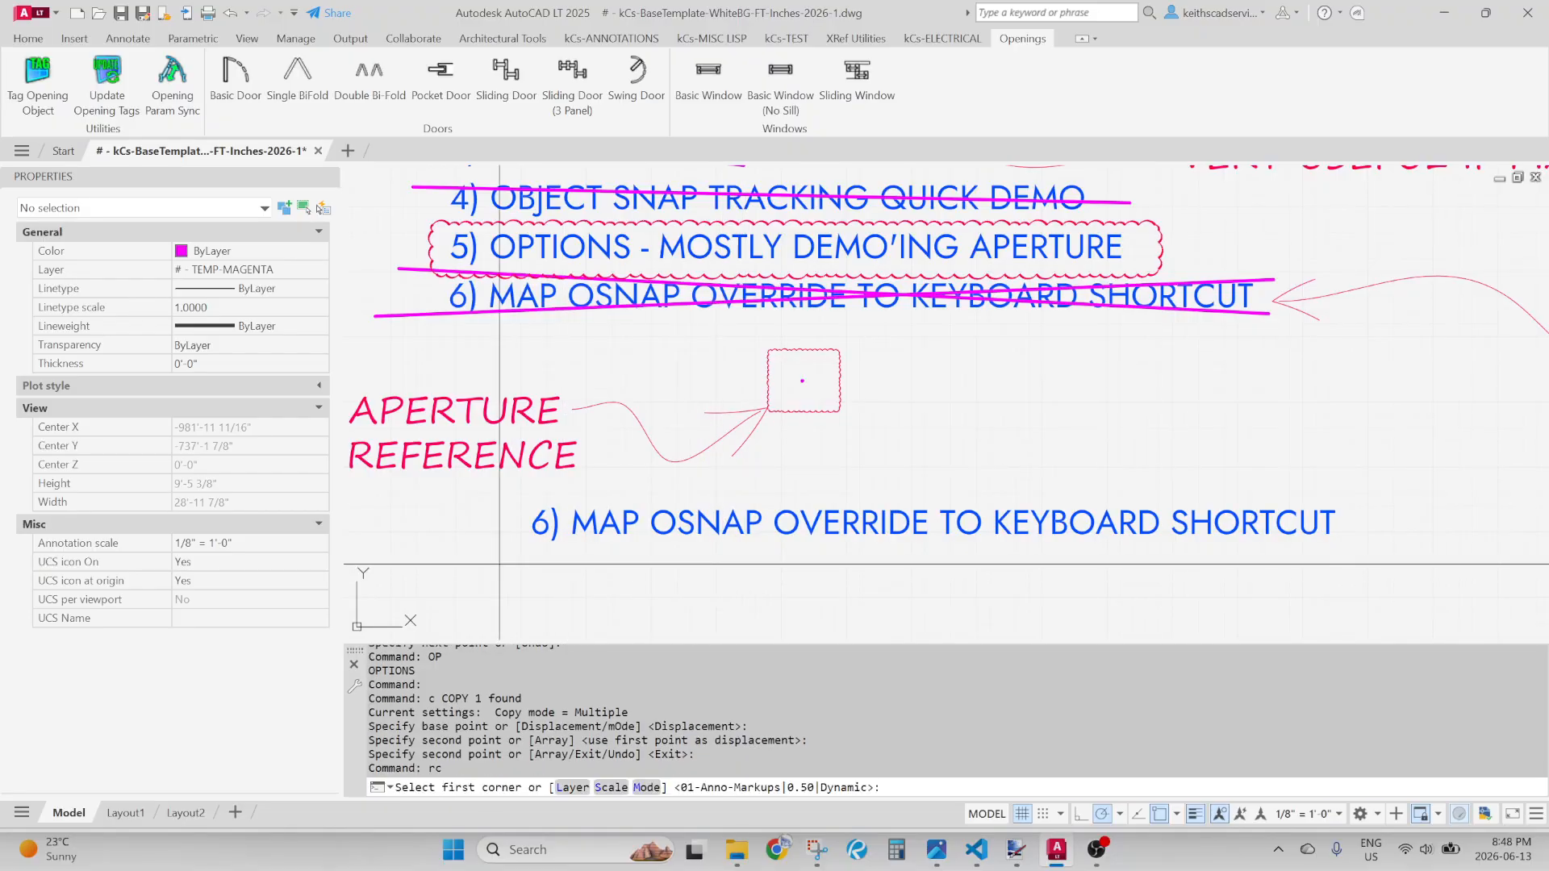
pyautogui.click(499, 564)
pyautogui.scroll(2, 1370, 486)
pyautogui.click(1369, 485)
pyautogui.scroll(-2, 1195, 438)
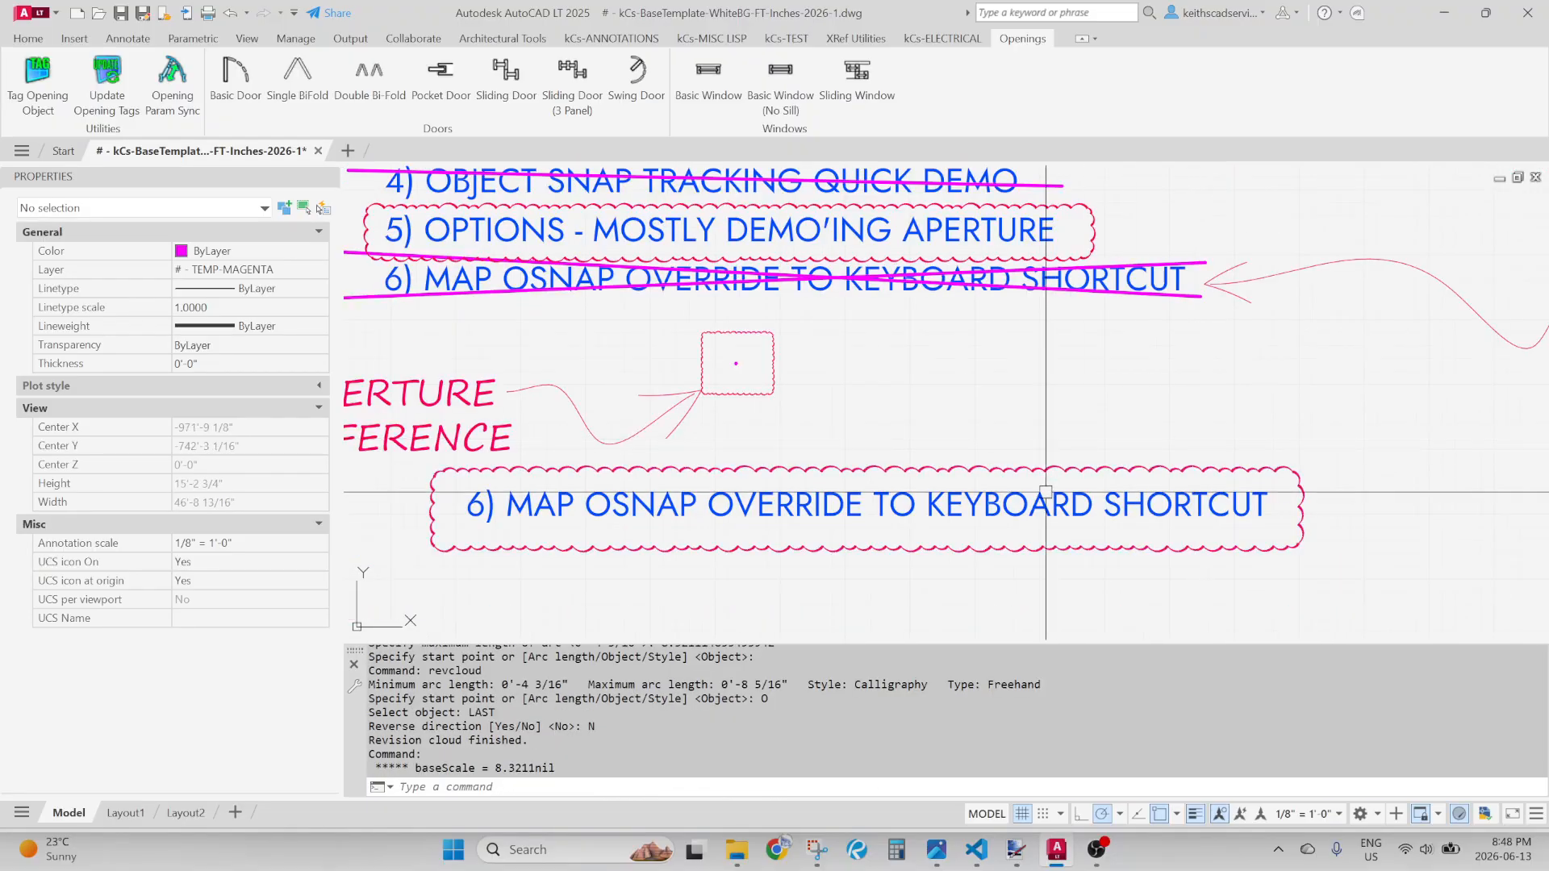
# Review the OBJECT SNAPPING title graphic and the CONTENTS list below it
pyautogui.scroll(-2, 918, 564)
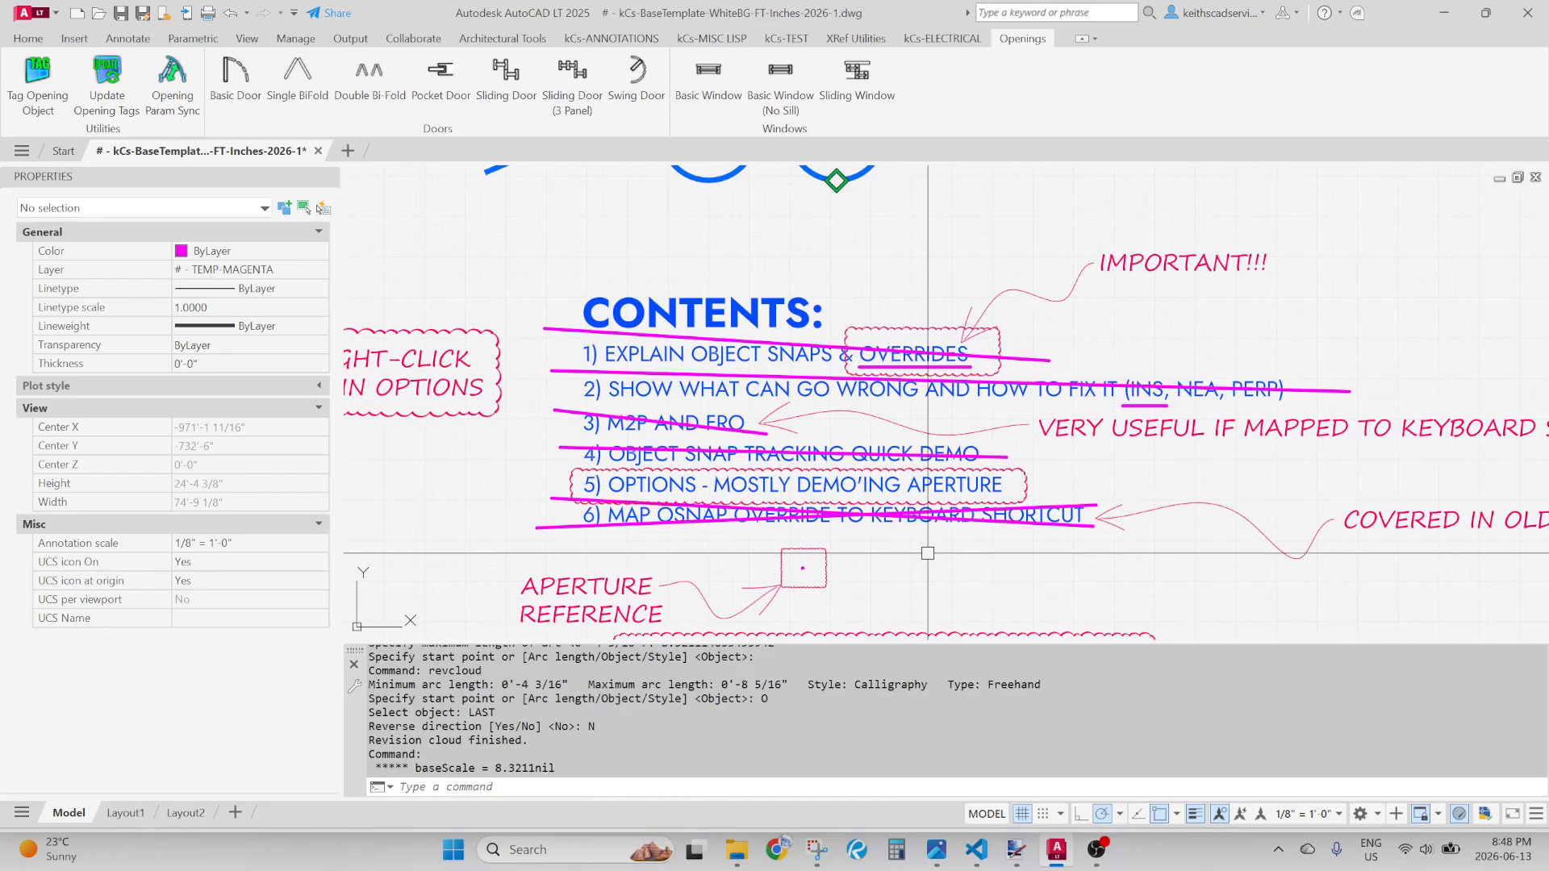
pyautogui.scroll(-2, 928, 553)
pyautogui.moveTo(892, 284); pyautogui.dragTo(892, 417, button='middle')
pyautogui.scroll(2, 858, 393)
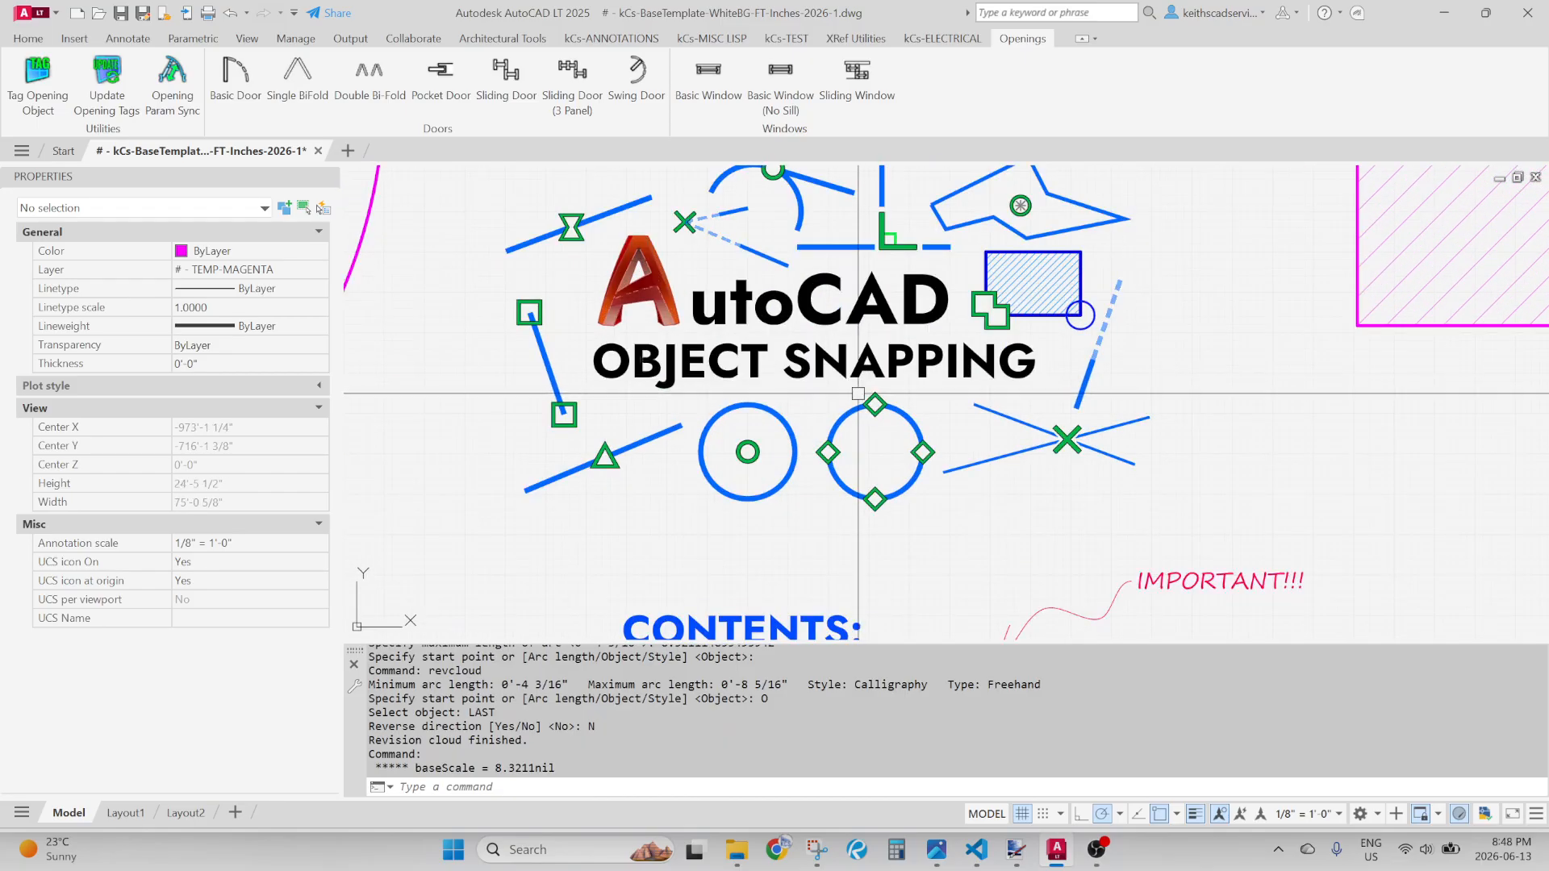
pyautogui.moveTo(856, 492); pyautogui.dragTo(746, 246, button='middle')
pyautogui.moveTo(770, 317); pyautogui.dragTo(904, 339, button='middle')
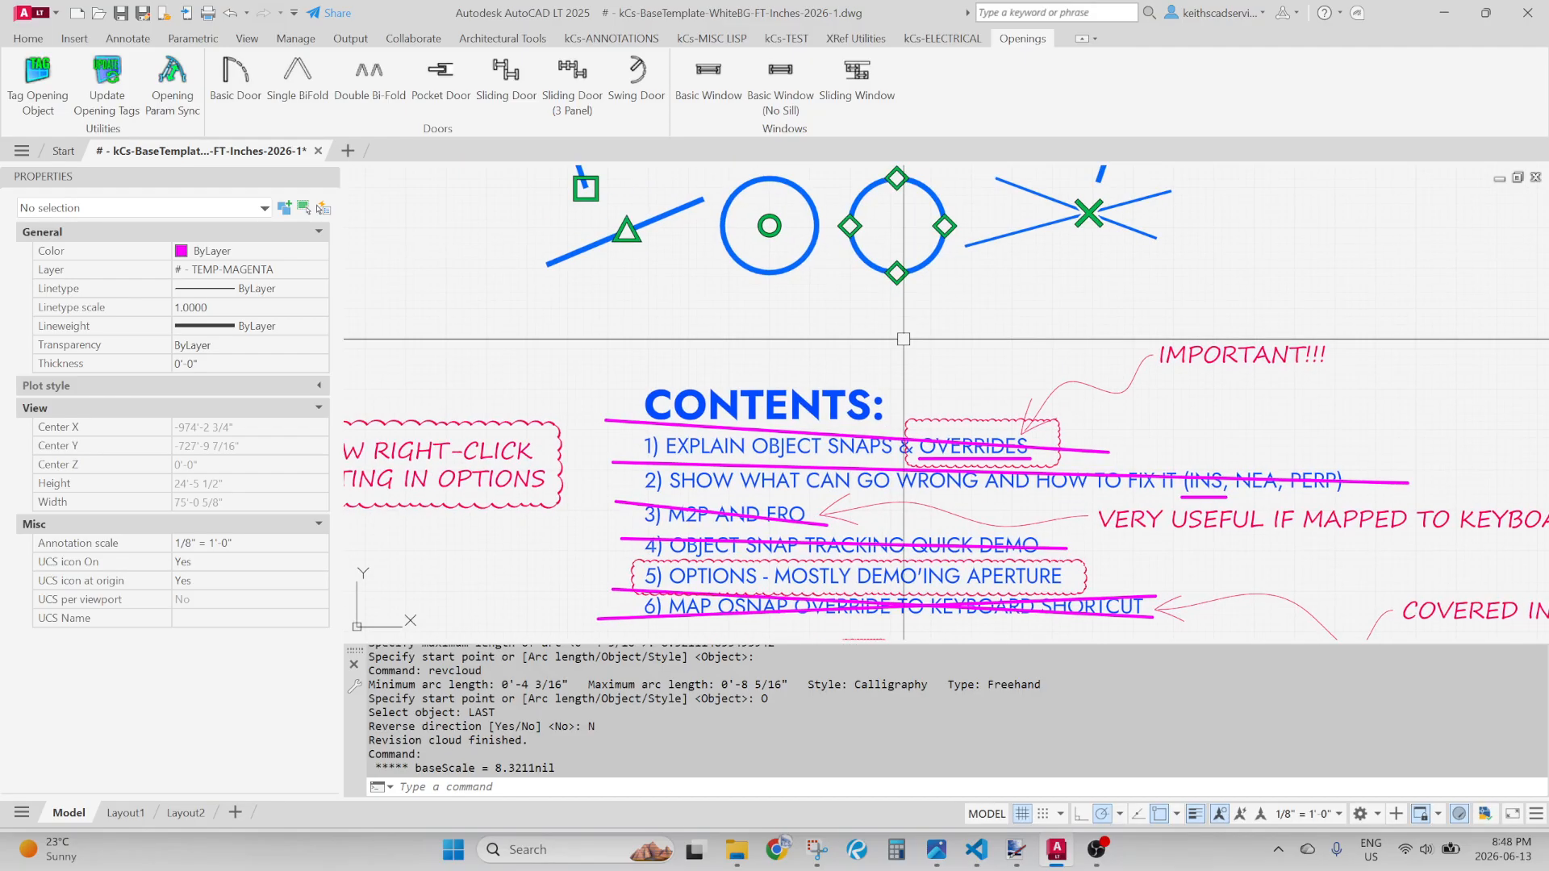
pyautogui.moveTo(897, 428); pyautogui.dragTo(904, 315, button='middle')
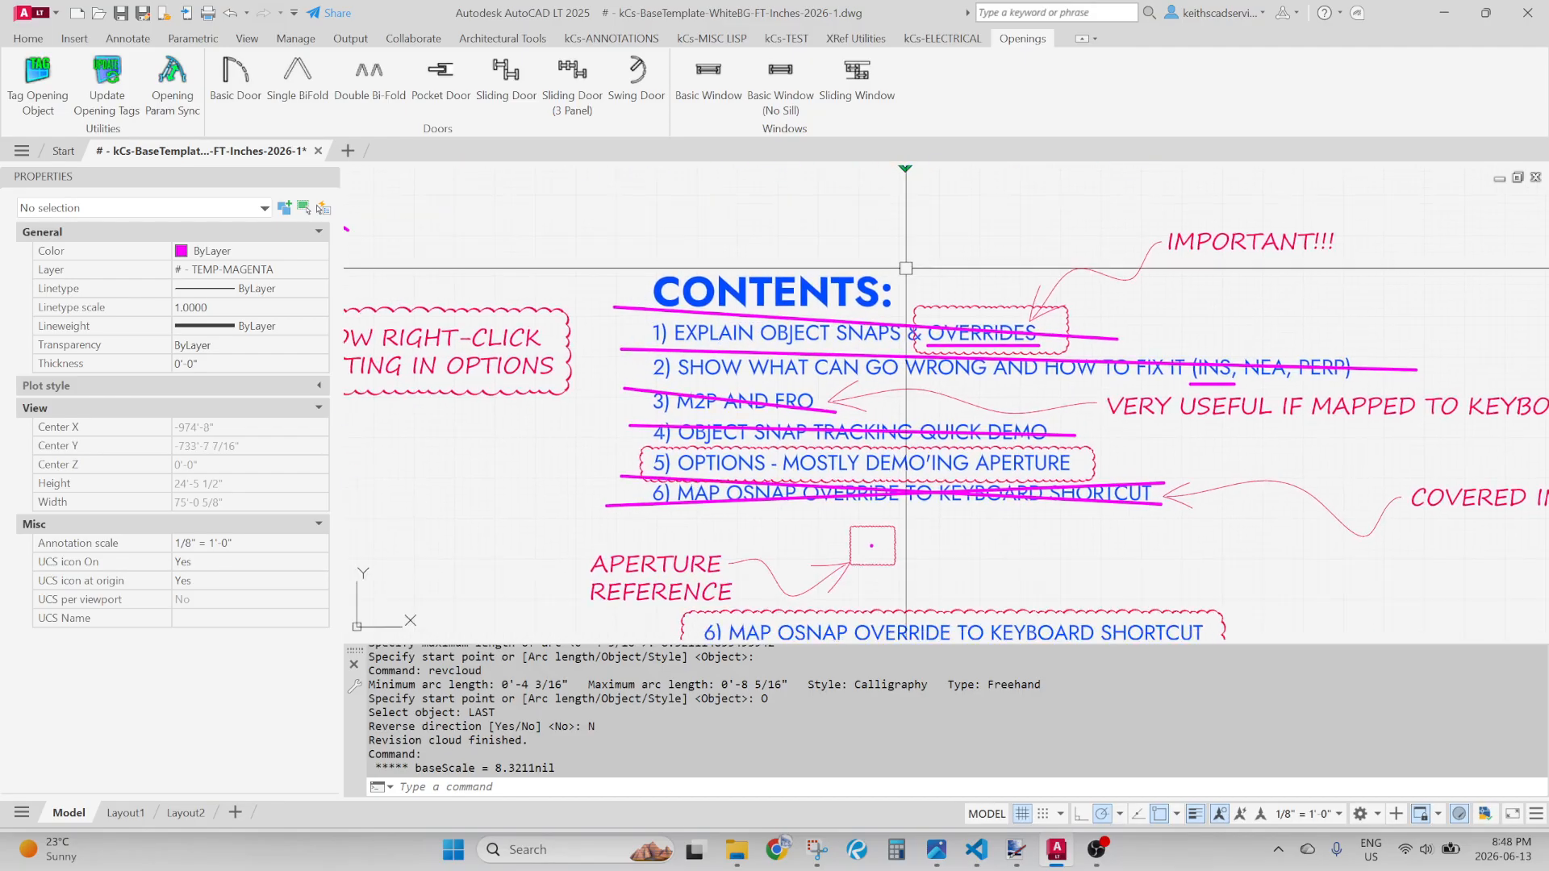